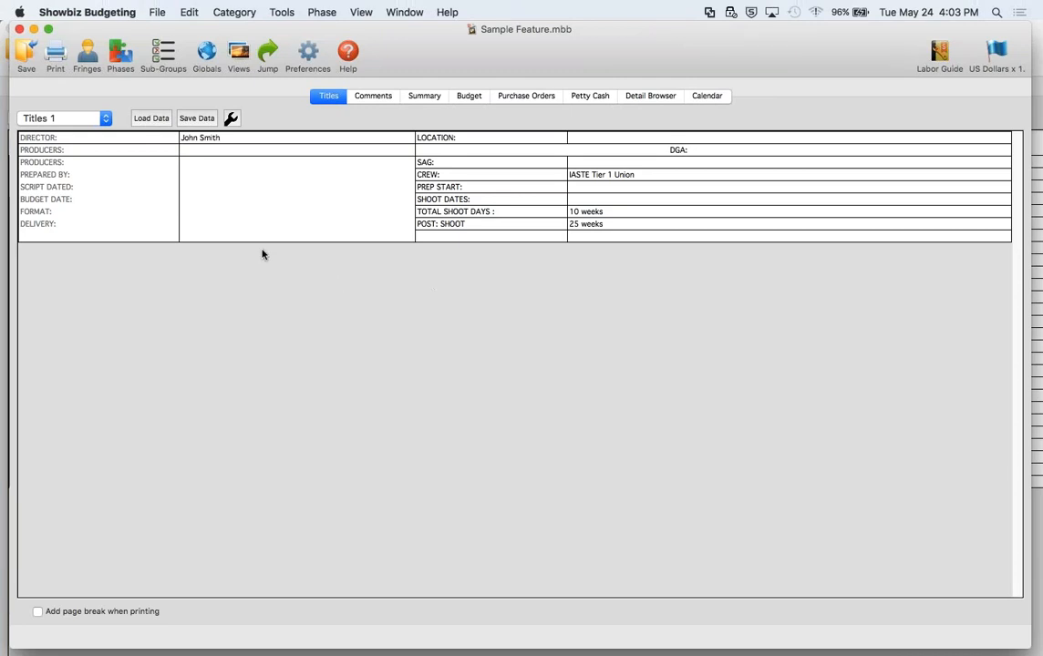
Browse the master templates available for a new budget, and close the list without choosing one
{"action": "left_click", "coordinate": [158, 12]}
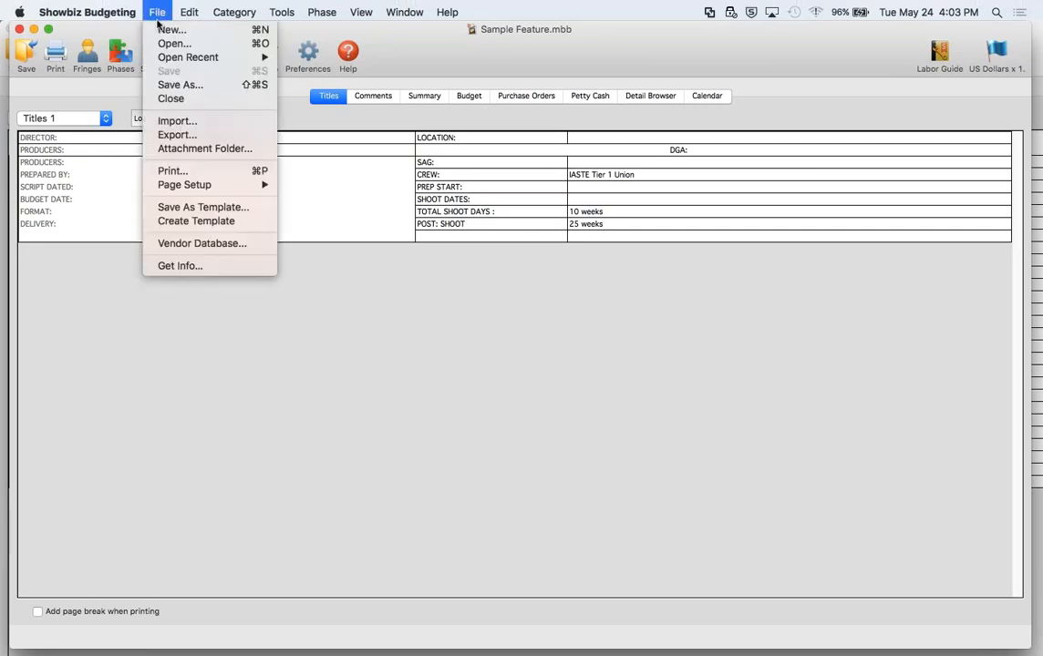
{"action": "left_click", "coordinate": [156, 31]}
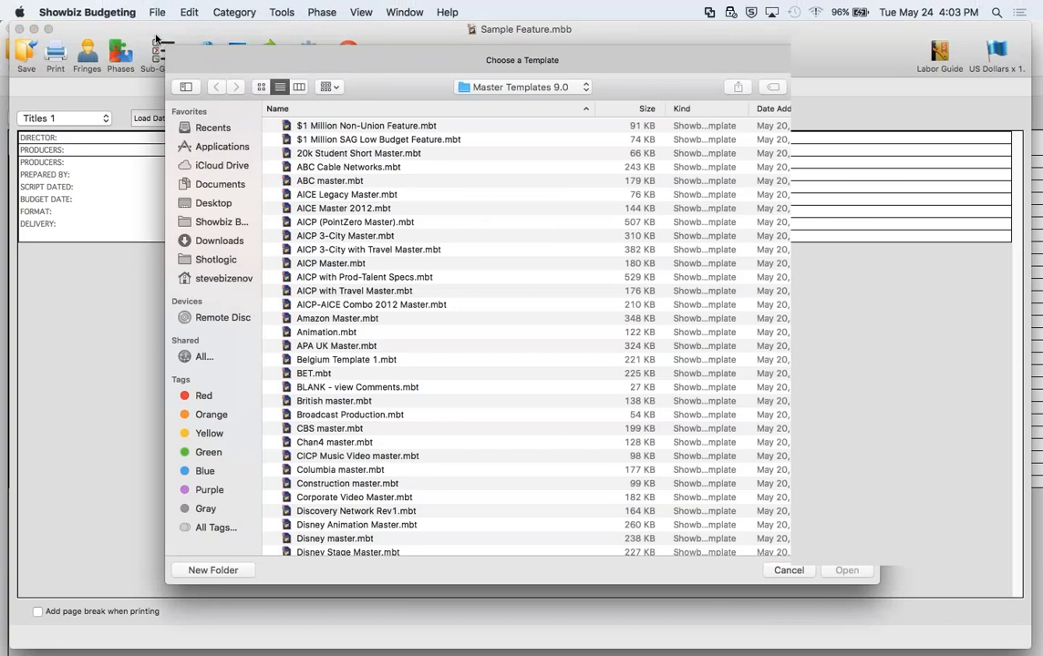
{"action": "scroll", "coordinate": [357, 278], "scroll_direction": "down", "scroll_amount": 8}
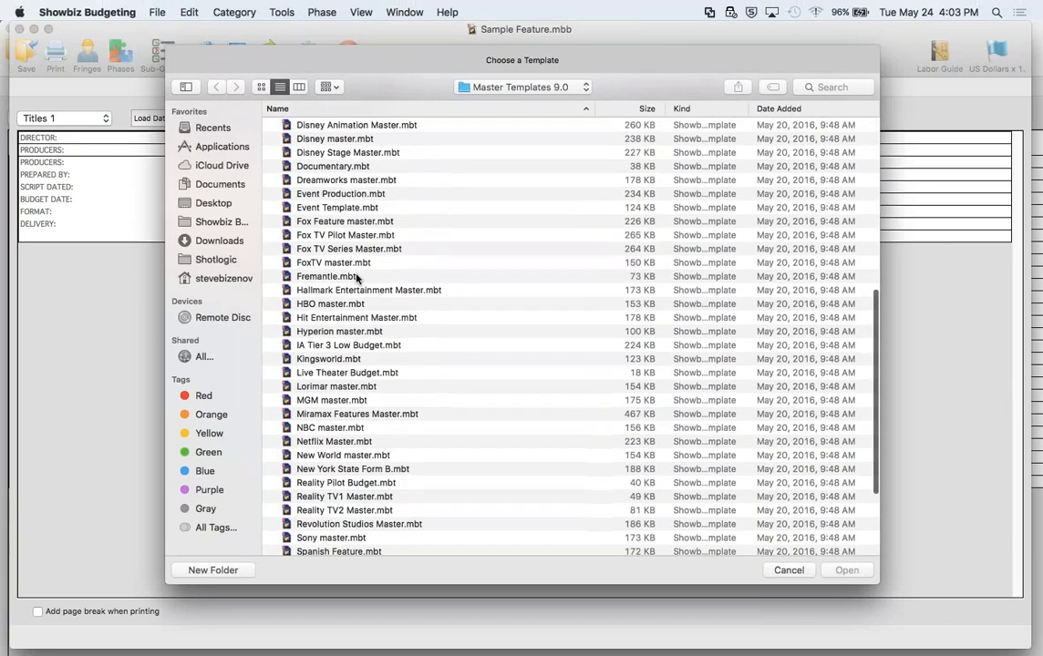
{"action": "scroll", "coordinate": [357, 278], "scroll_direction": "up", "scroll_amount": 10}
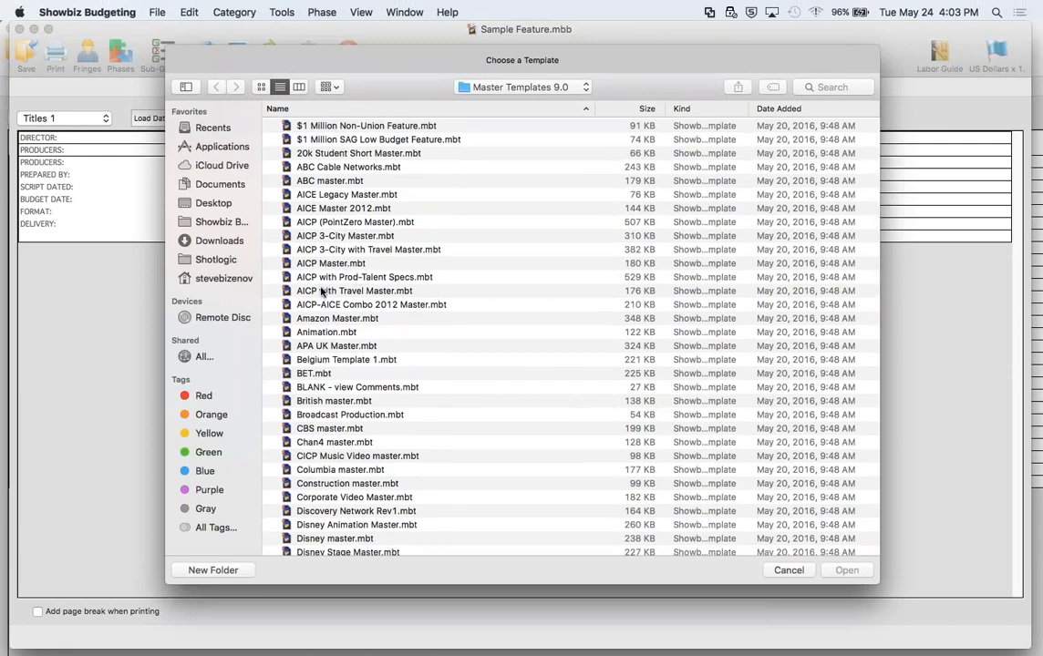
{"action": "scroll", "coordinate": [335, 271], "scroll_direction": "down", "scroll_amount": 2}
{"action": "scroll", "coordinate": [337, 271], "scroll_direction": "down", "scroll_amount": 1}
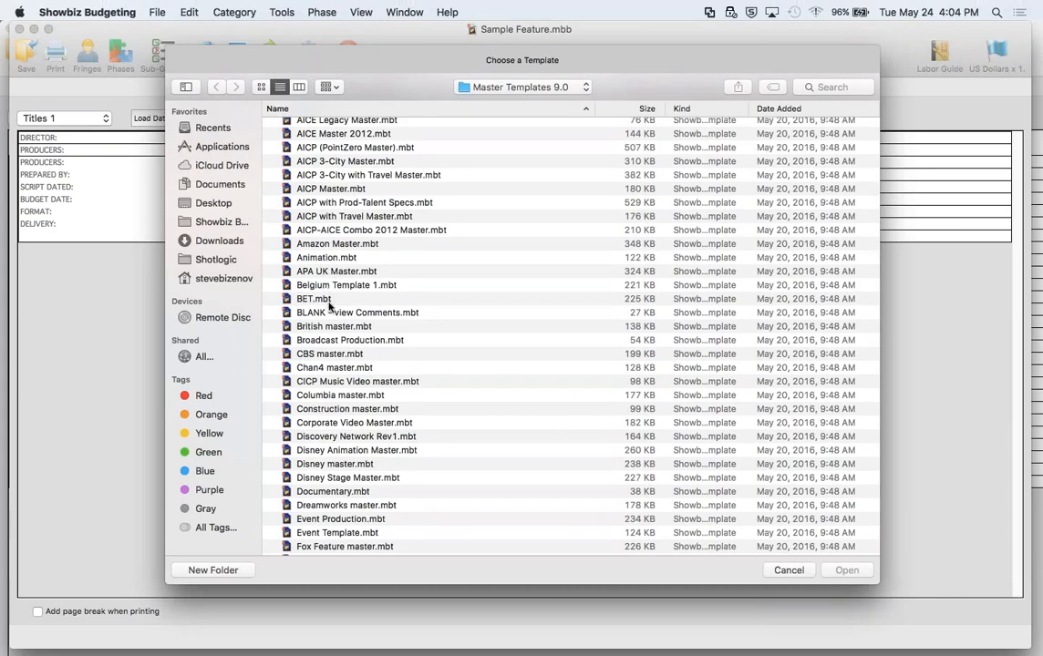
{"action": "scroll", "coordinate": [334, 374], "scroll_direction": "down", "scroll_amount": 3}
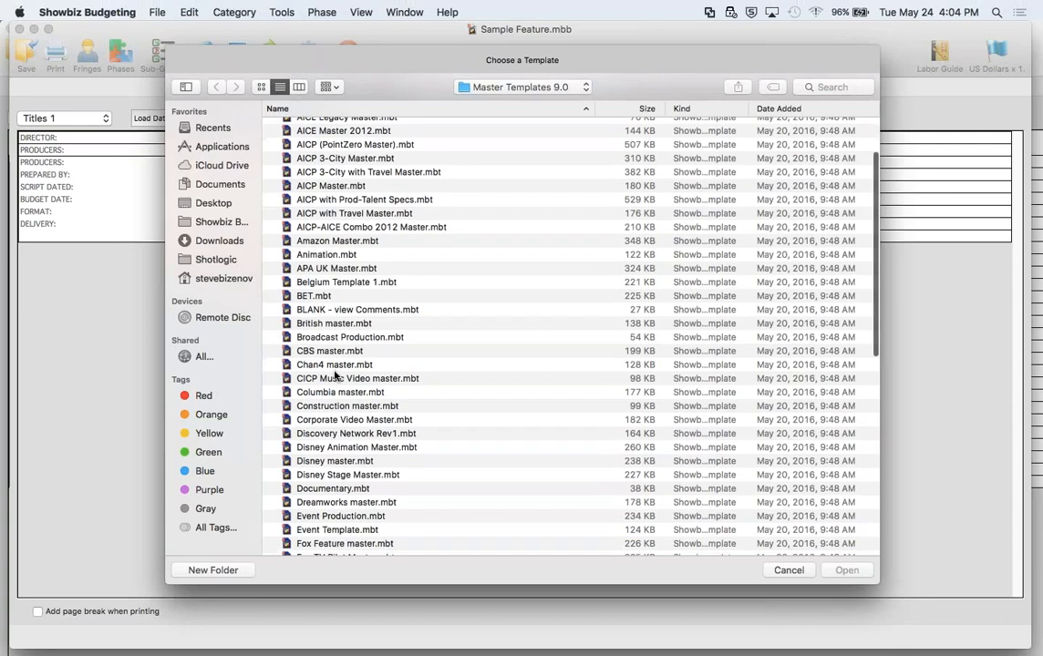
{"action": "scroll", "coordinate": [335, 374], "scroll_direction": "down", "scroll_amount": 2}
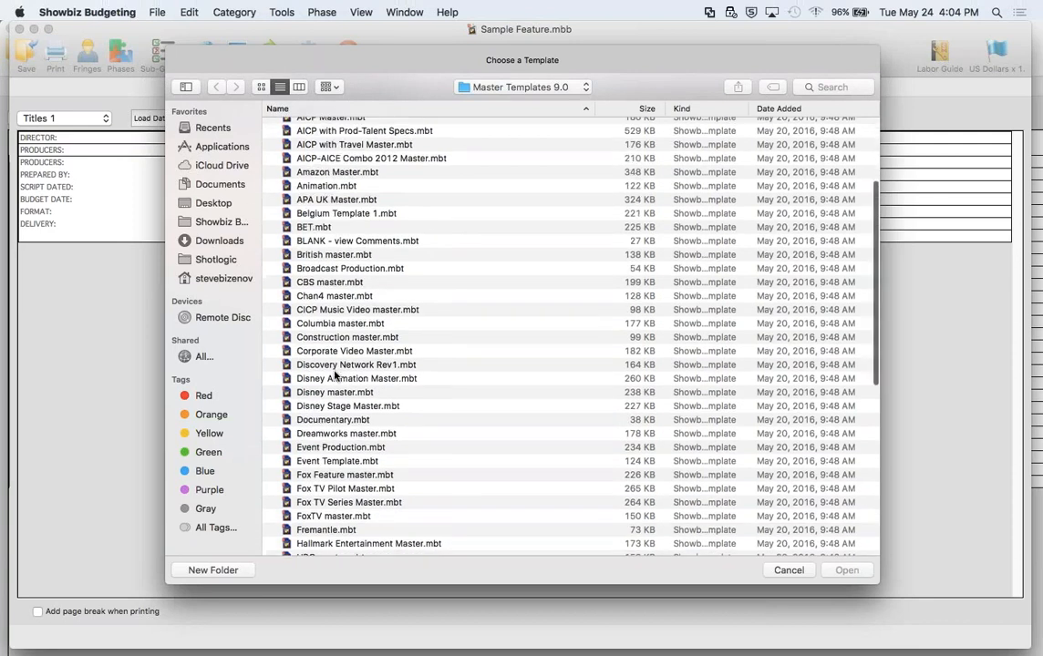
{"action": "scroll", "coordinate": [335, 374], "scroll_direction": "down", "scroll_amount": 3}
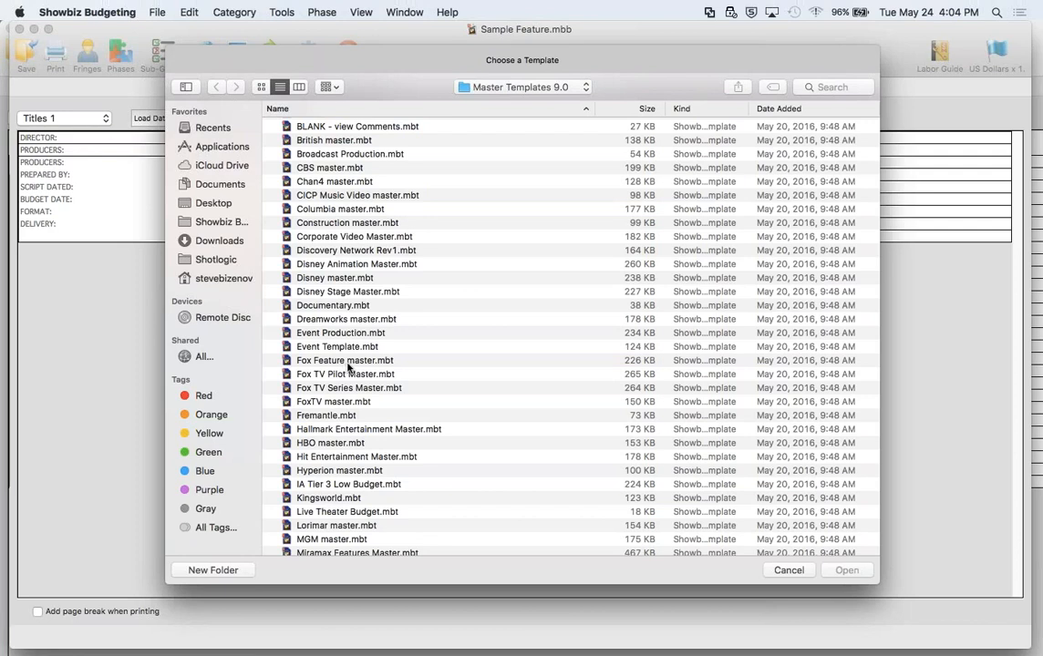
{"action": "scroll", "coordinate": [347, 367], "scroll_direction": "down", "scroll_amount": 3}
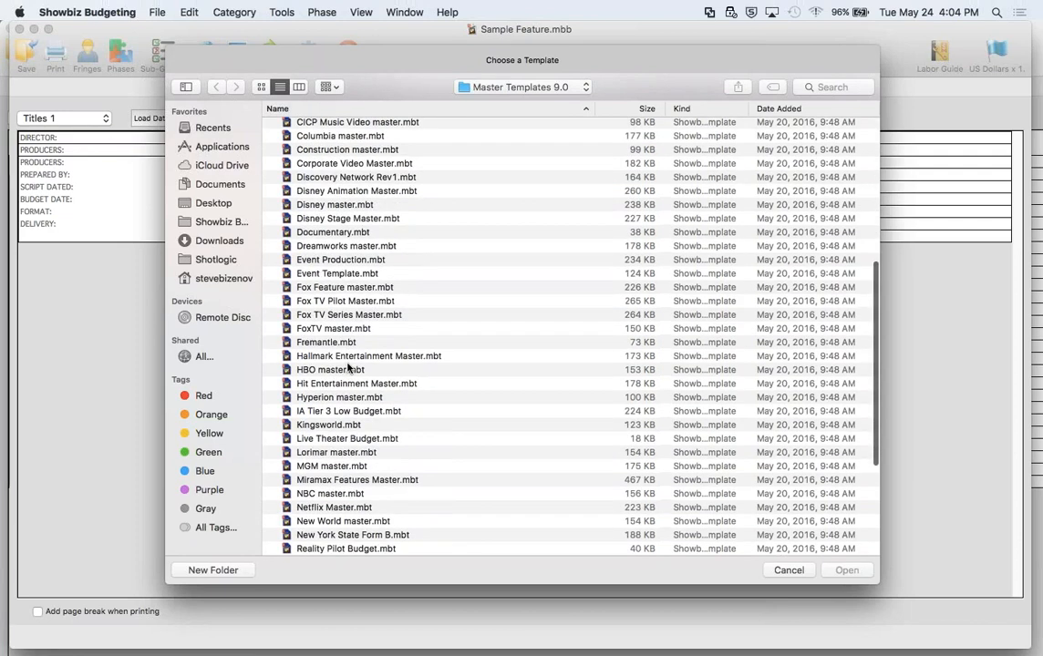
{"action": "scroll", "coordinate": [348, 366], "scroll_direction": "down", "scroll_amount": 5}
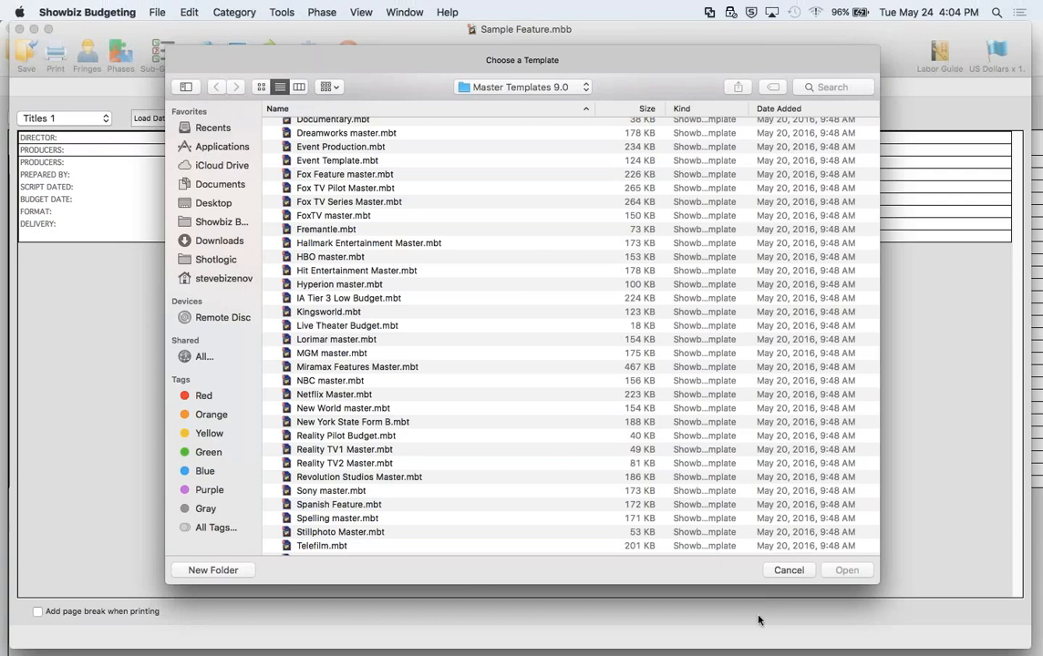
{"action": "key", "text": "Escape"}
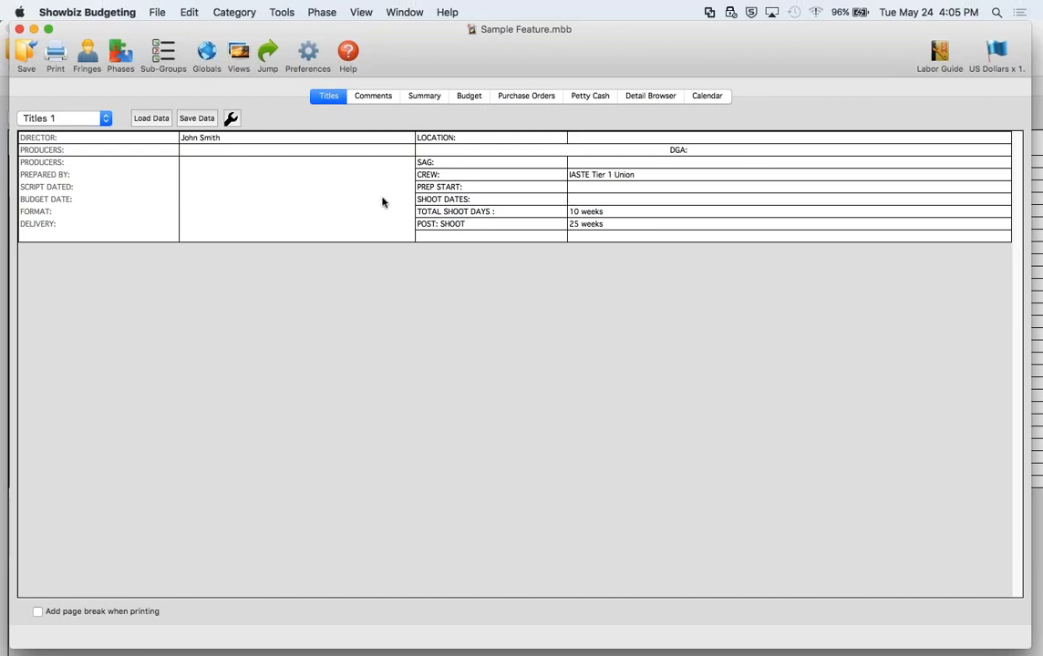
Step through the title page cells from Prepared By up to the director's name and across to the blank Location value
{"action": "left_click", "coordinate": [74, 178]}
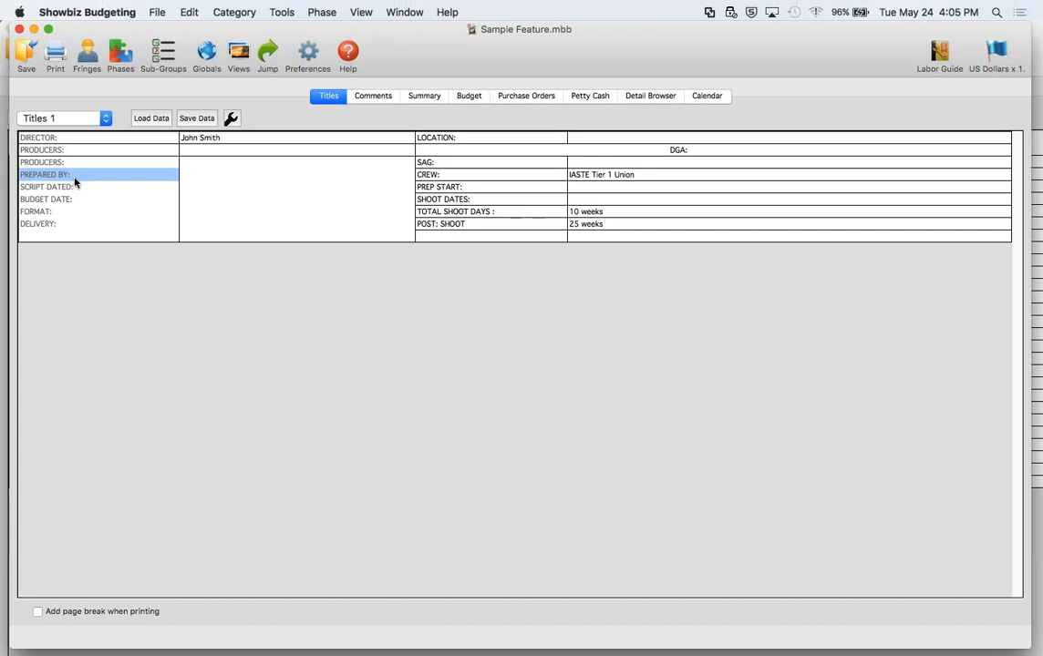
{"action": "key", "text": "Tab"}
{"action": "key", "text": "Up"}
{"action": "key", "text": "Up"}
{"action": "key", "text": "Up"}
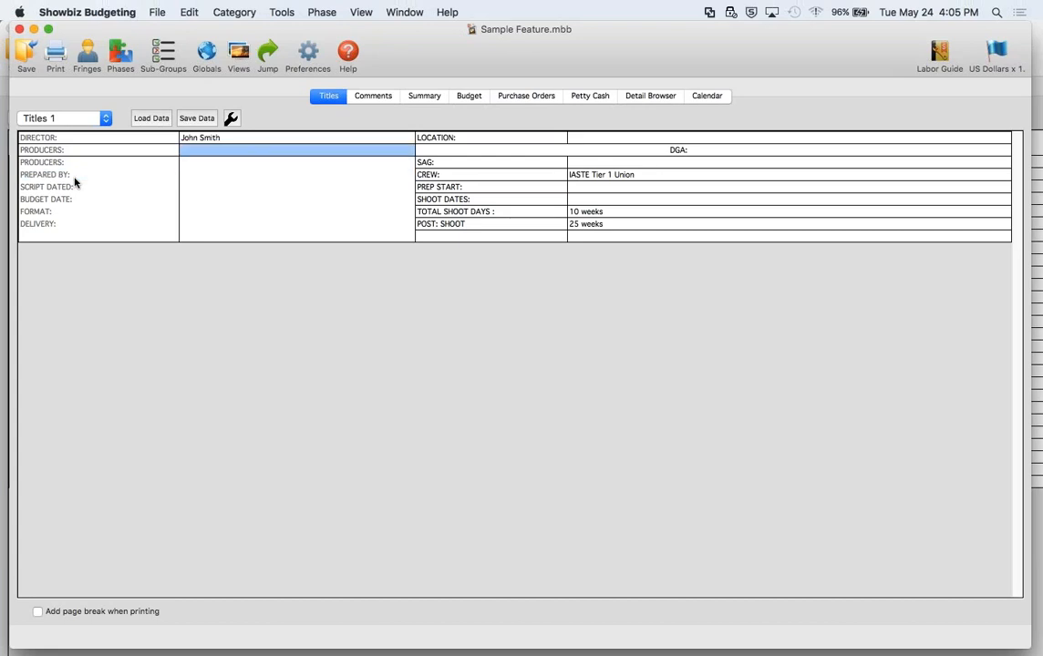
{"action": "key", "text": "shift+Tab"}
{"action": "key", "text": "Tab"}
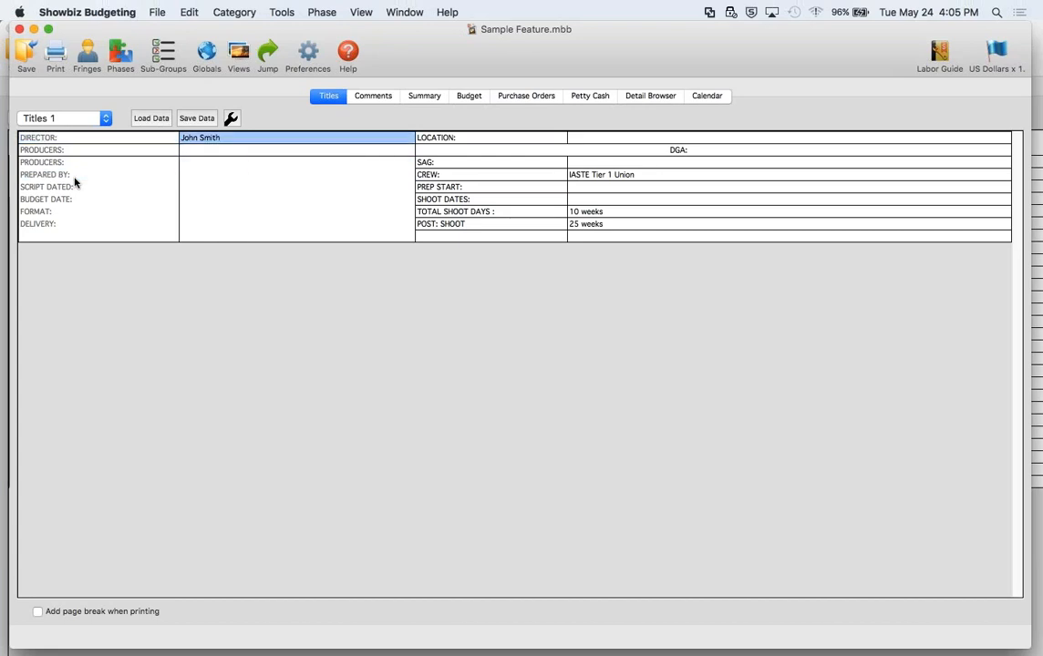
{"action": "key", "text": "Tab"}
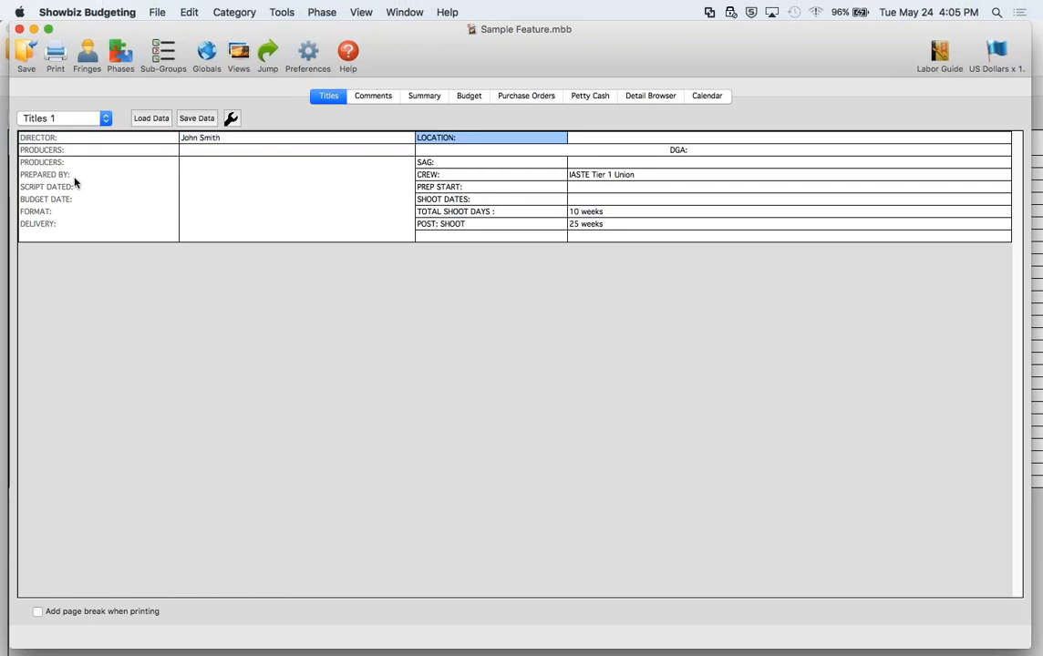
{"action": "key", "text": "Tab"}
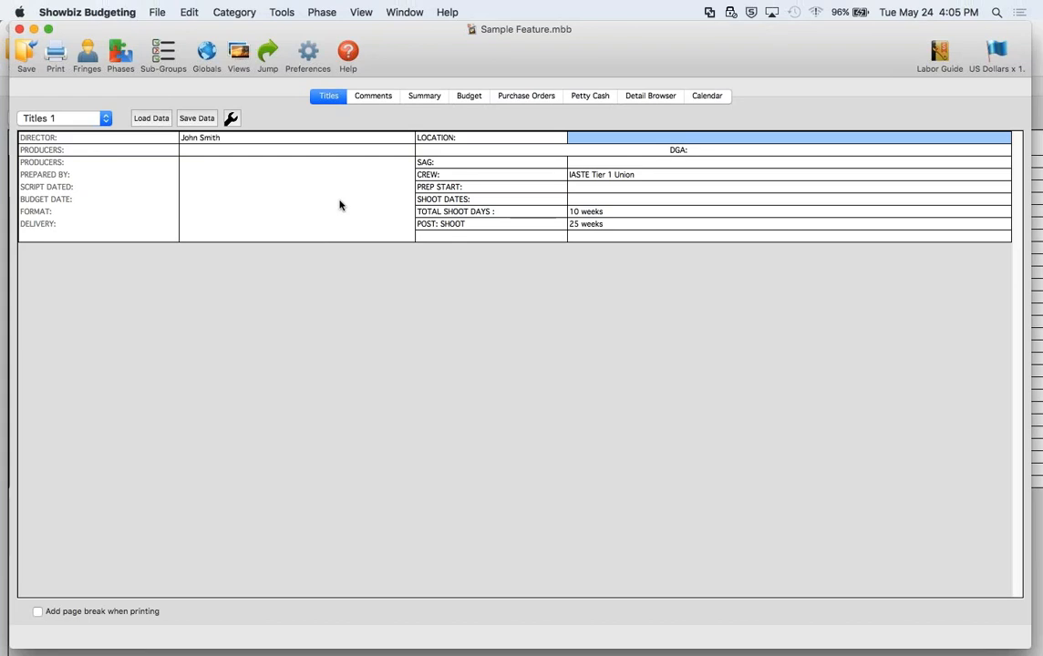
Add 5 rows to the end of the title page table
{"action": "left_click_drag", "start_coordinate": [339, 205], "coordinate": [410, 232]}
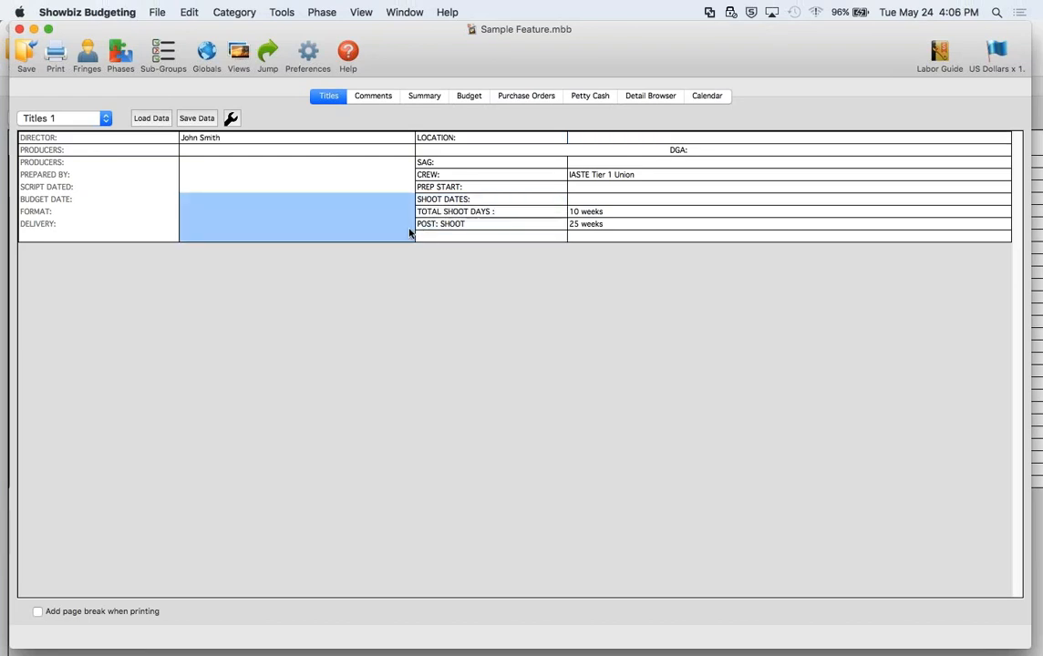
{"action": "left_click", "coordinate": [180, 13]}
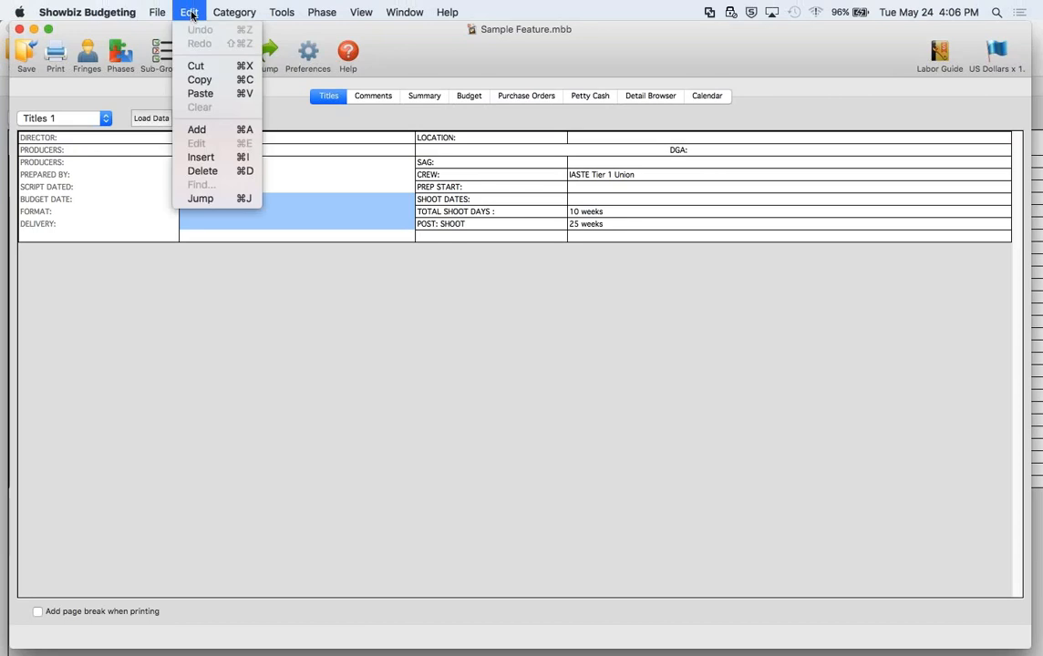
{"action": "left_click", "coordinate": [198, 132]}
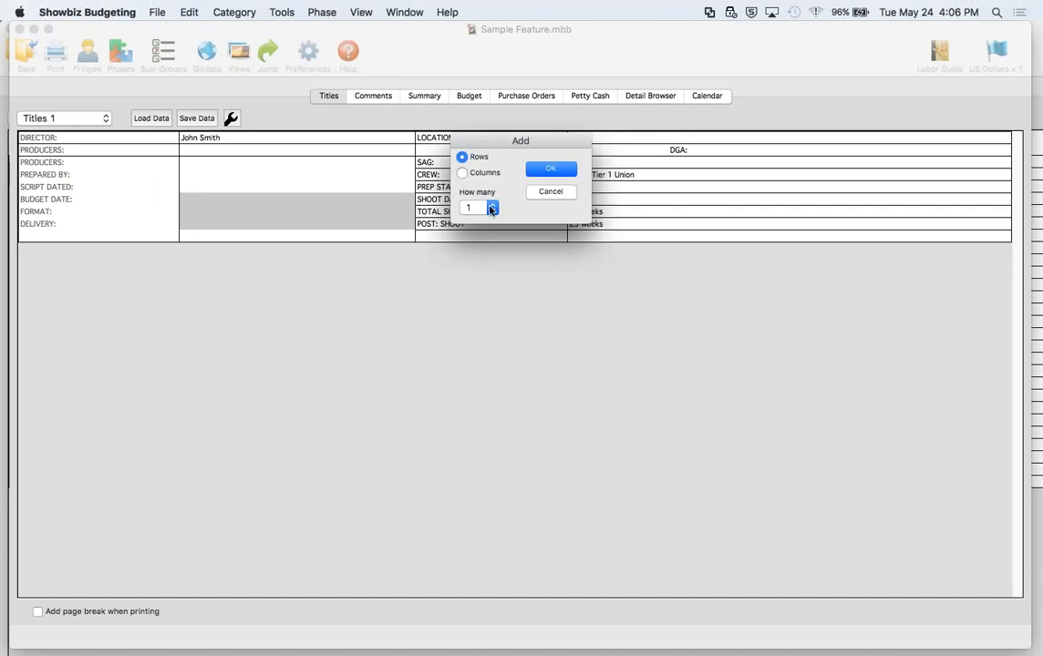
{"action": "left_click", "coordinate": [485, 208]}
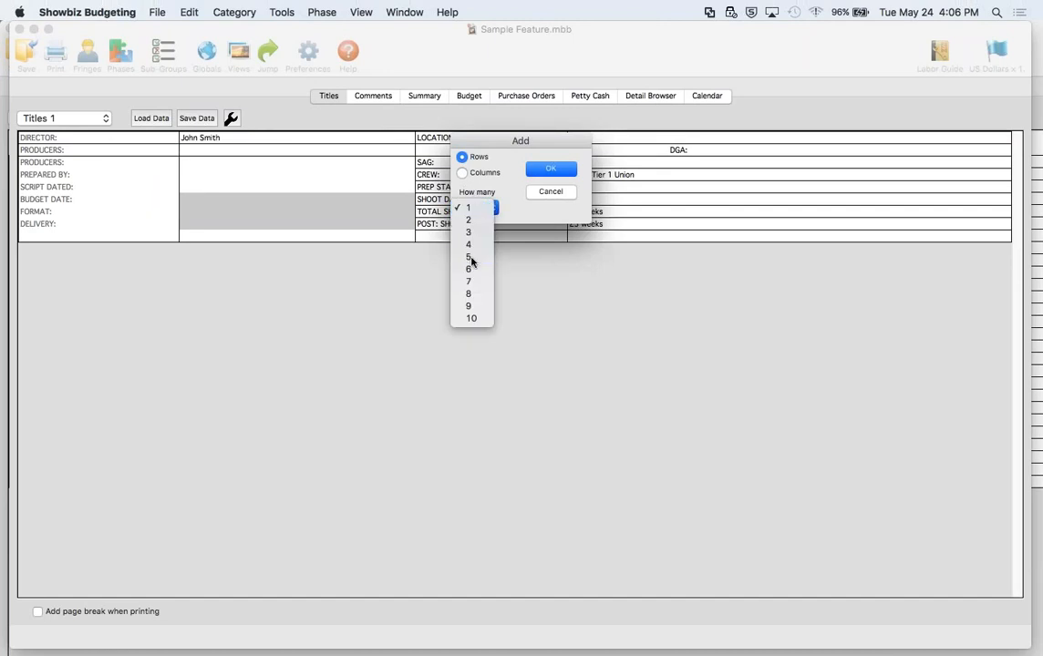
{"action": "left_click", "coordinate": [472, 258]}
{"action": "left_click", "coordinate": [552, 170]}
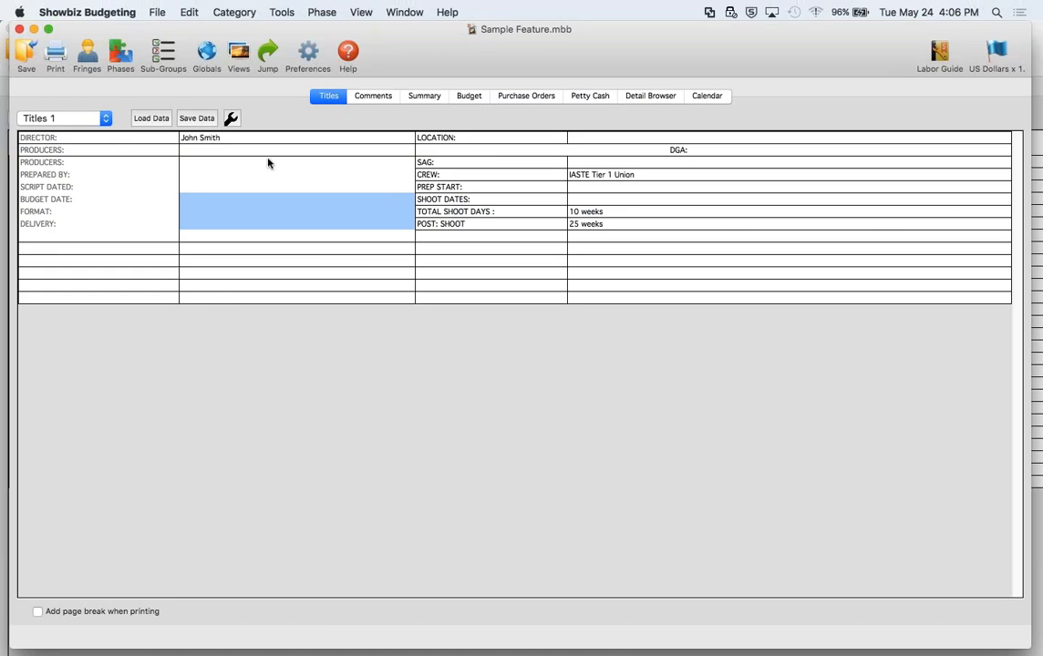
Show the title formatting tools, unlock the label cells from Director to Delivery, and lock them again
{"action": "left_click", "coordinate": [231, 121]}
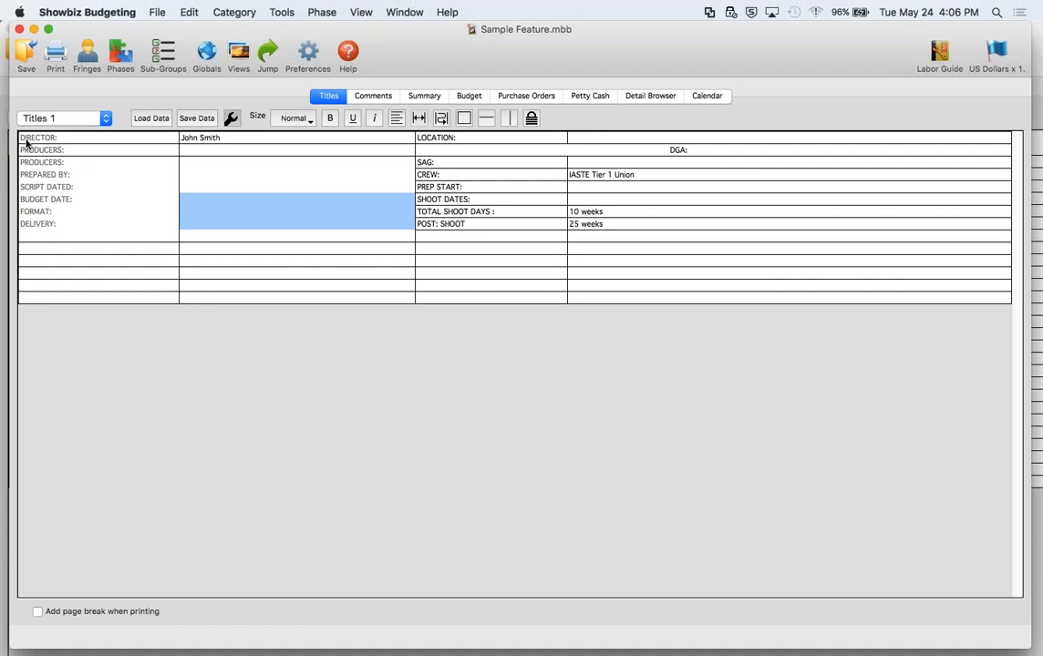
{"action": "left_click_drag", "start_coordinate": [26, 143], "coordinate": [35, 229]}
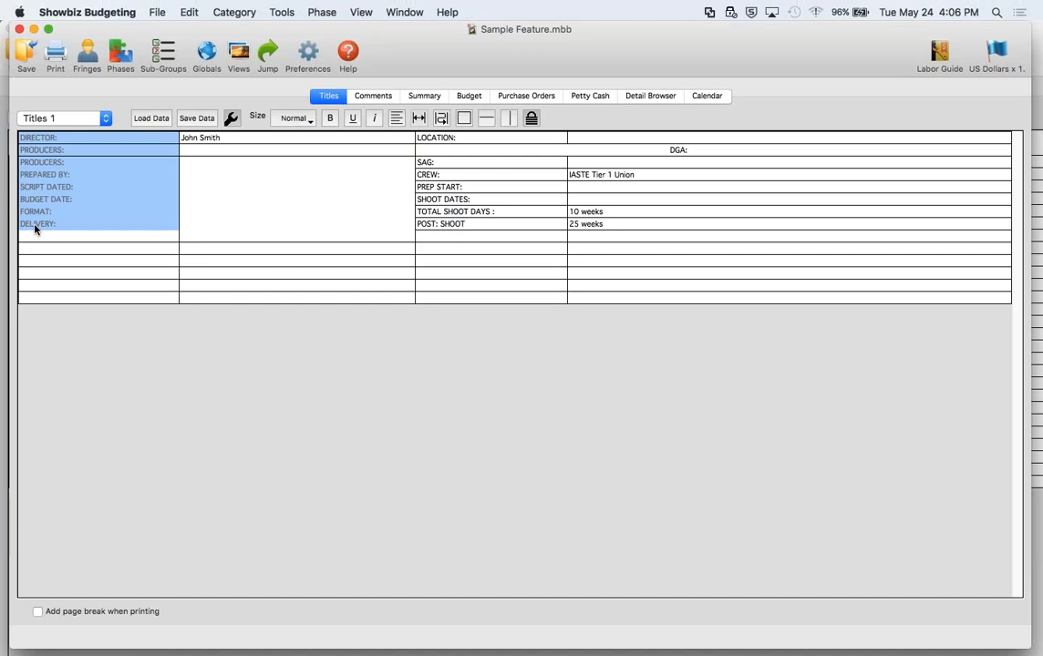
{"action": "left_click", "coordinate": [532, 118]}
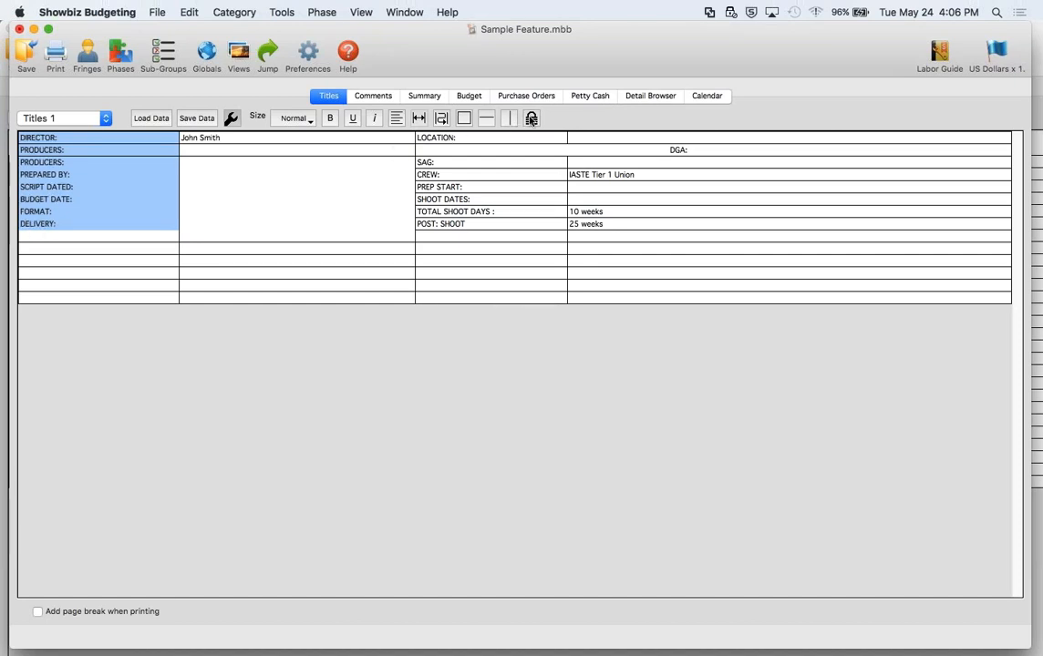
{"action": "left_click", "coordinate": [531, 119]}
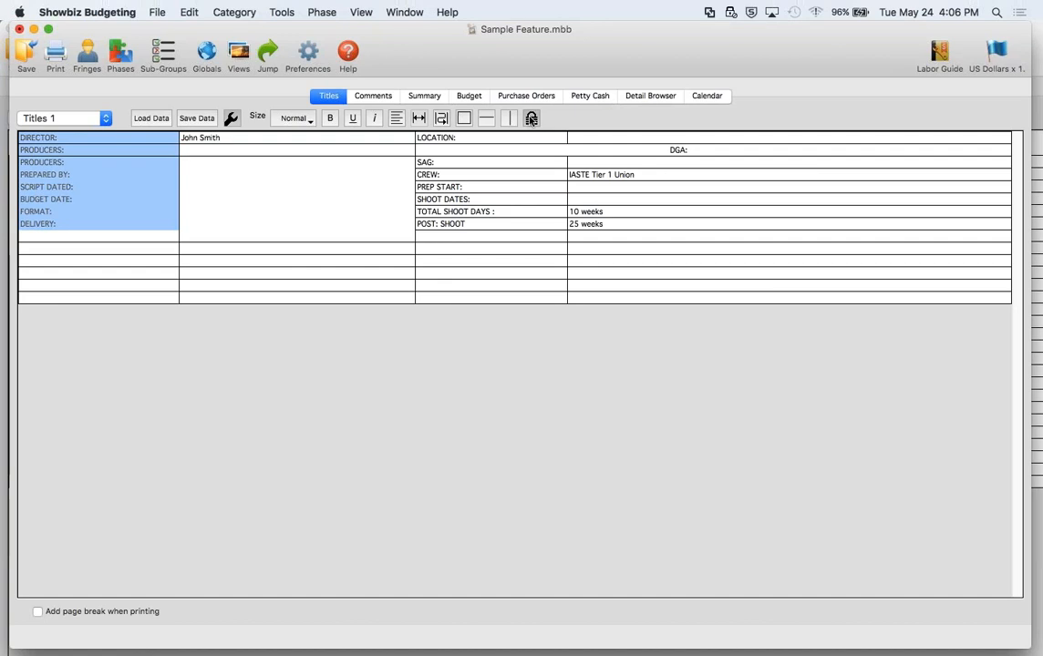
{"action": "left_click", "coordinate": [44, 175]}
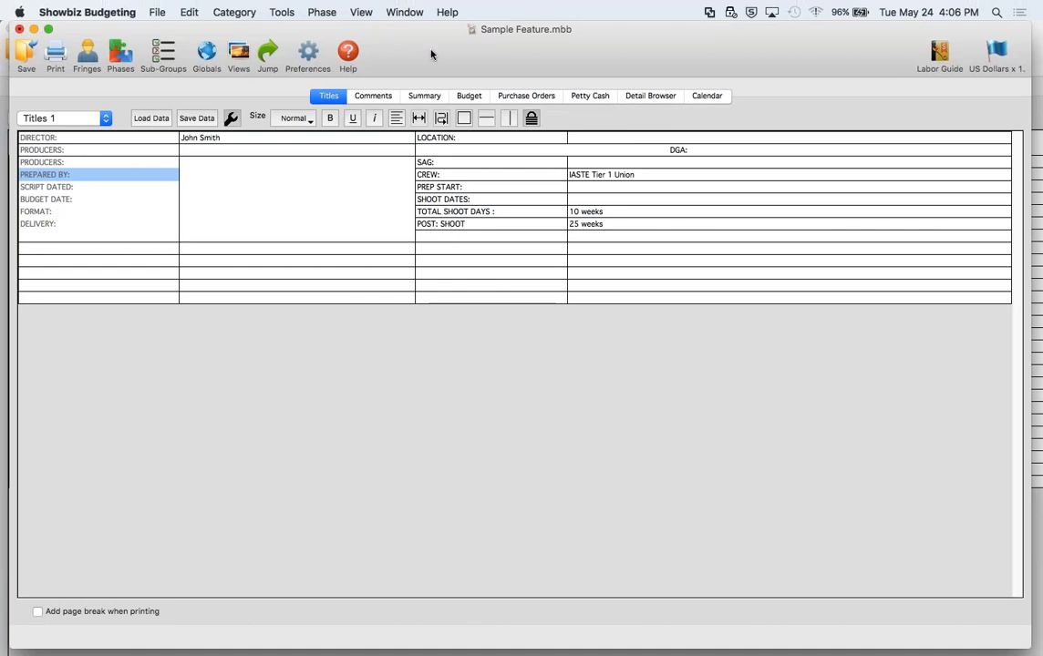
View the title page of the Sample Commercial budget and return to Sample Feature.mbb
{"action": "left_click", "coordinate": [398, 12]}
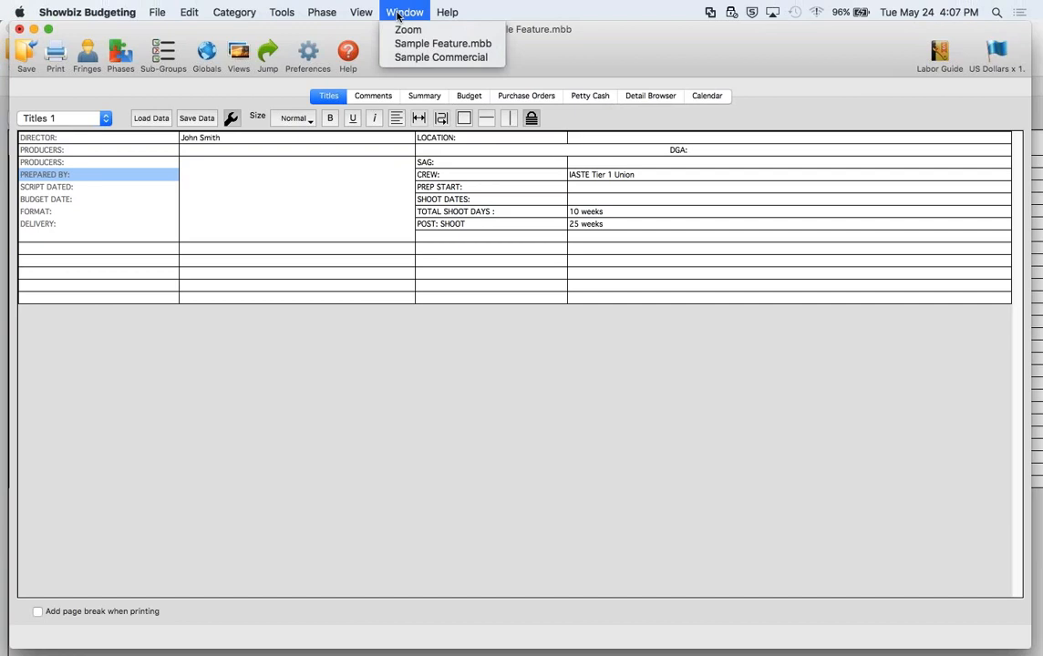
{"action": "left_click", "coordinate": [404, 58]}
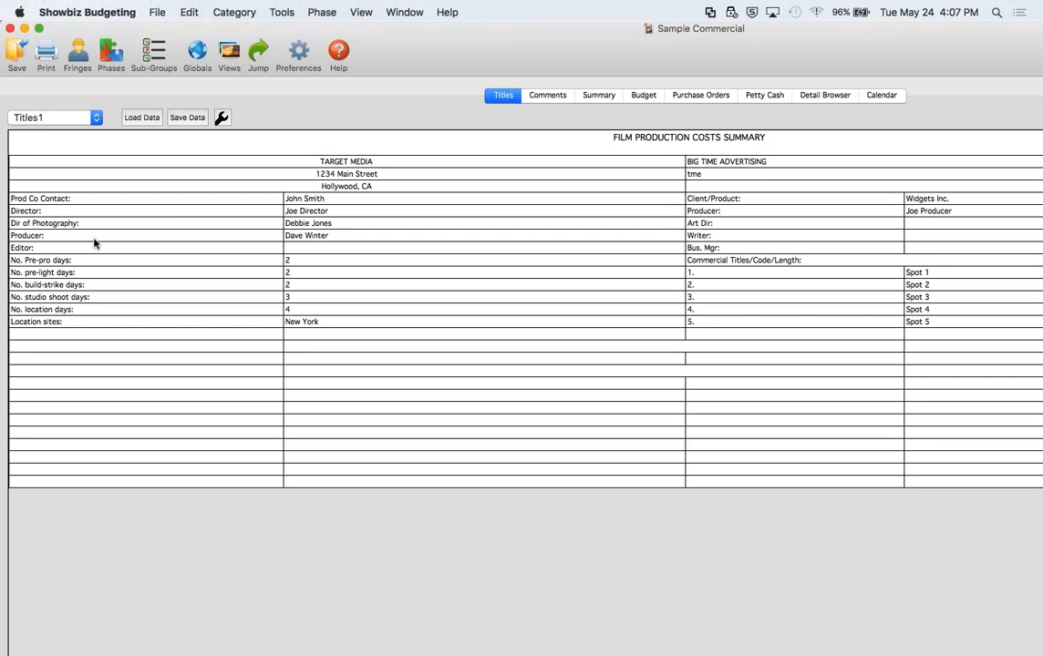
{"action": "left_click", "coordinate": [398, 12]}
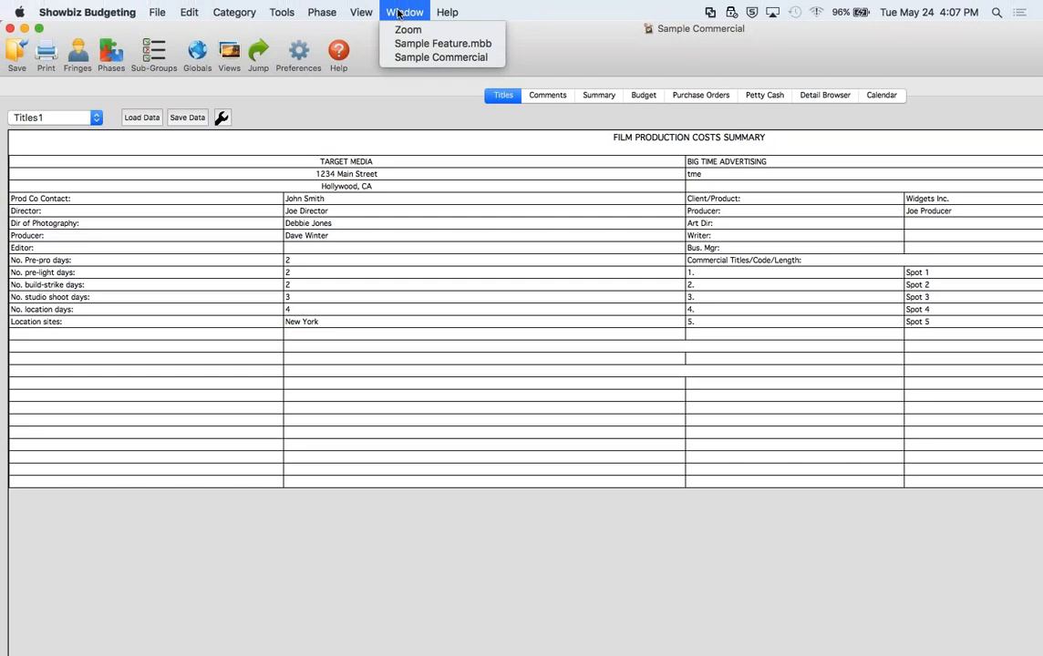
{"action": "left_click", "coordinate": [407, 43]}
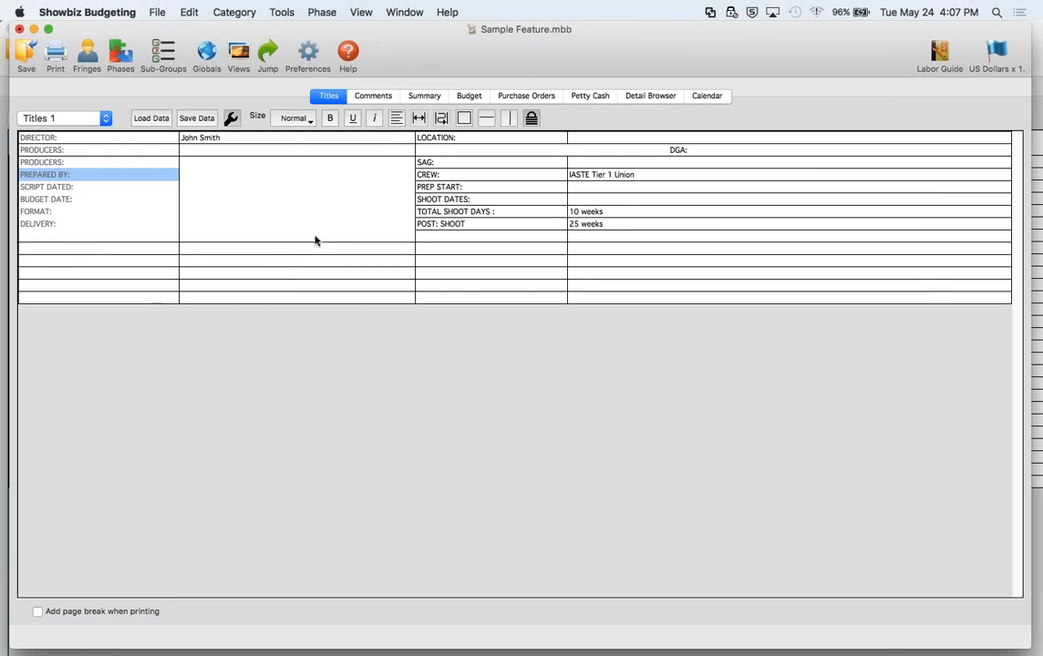
{"action": "left_click", "coordinate": [104, 119]}
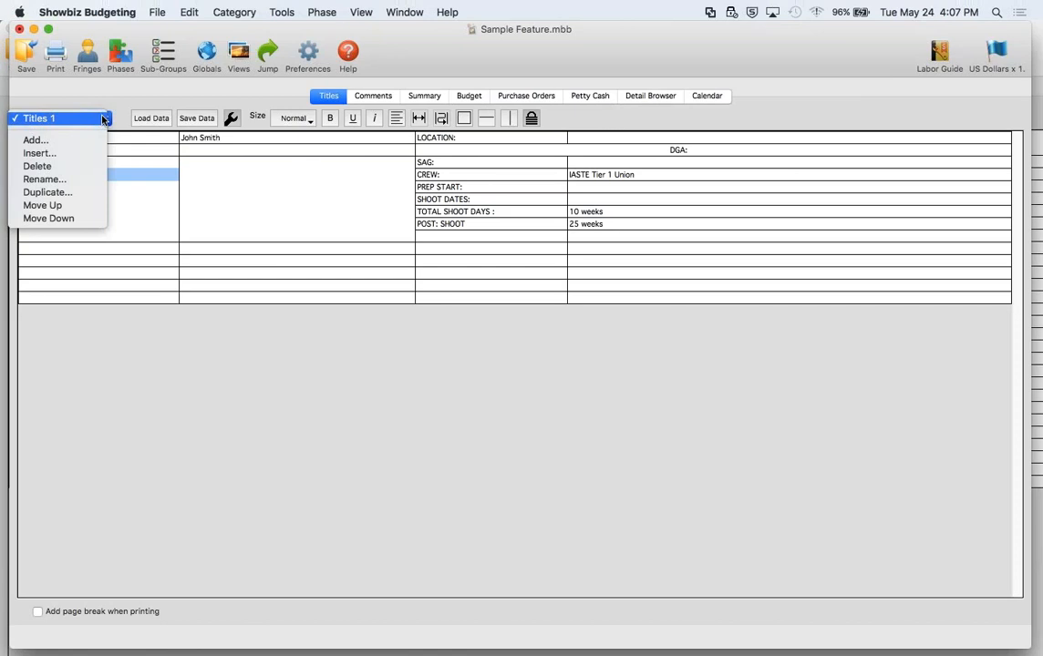
{"action": "left_click", "coordinate": [158, 142]}
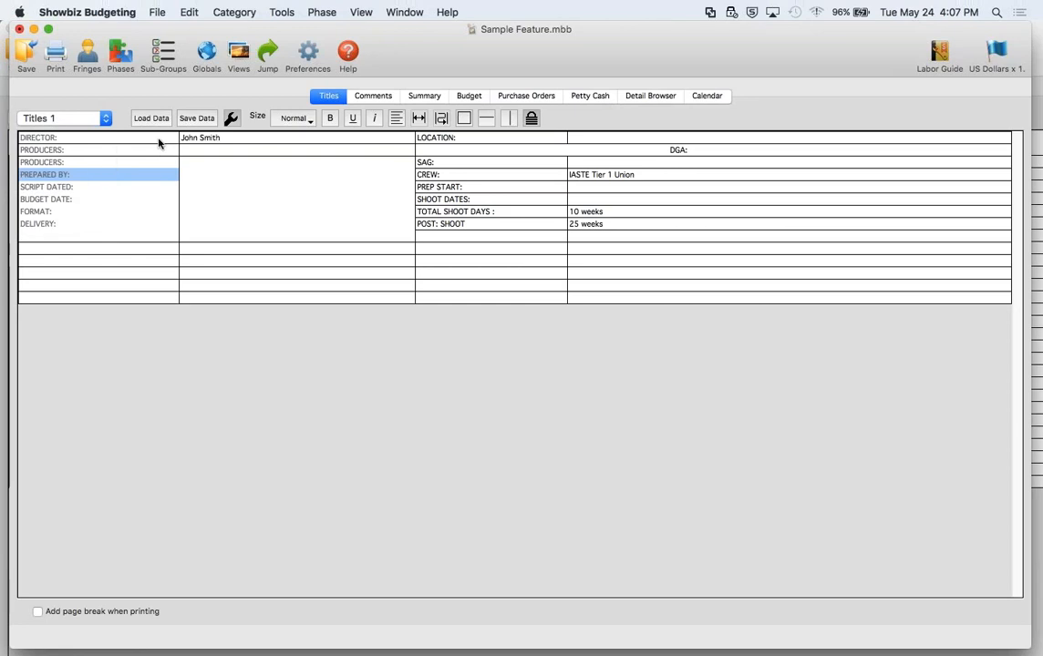
Create a new budget from the AICP with Prod-Talent Specs.mbt template
{"action": "left_click", "coordinate": [156, 13]}
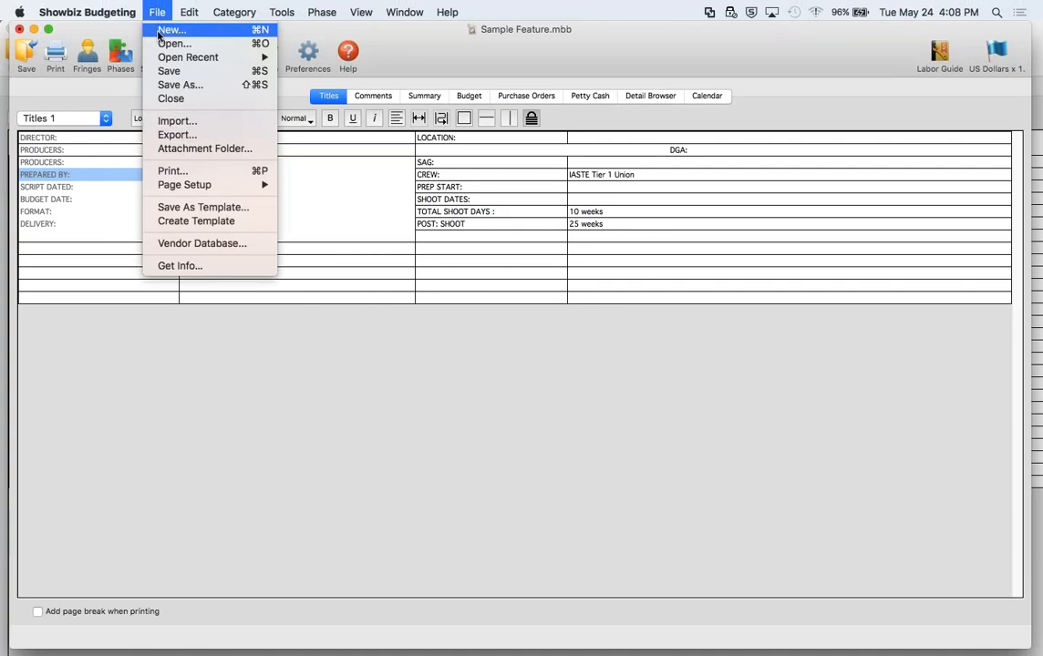
{"action": "left_click", "coordinate": [170, 30]}
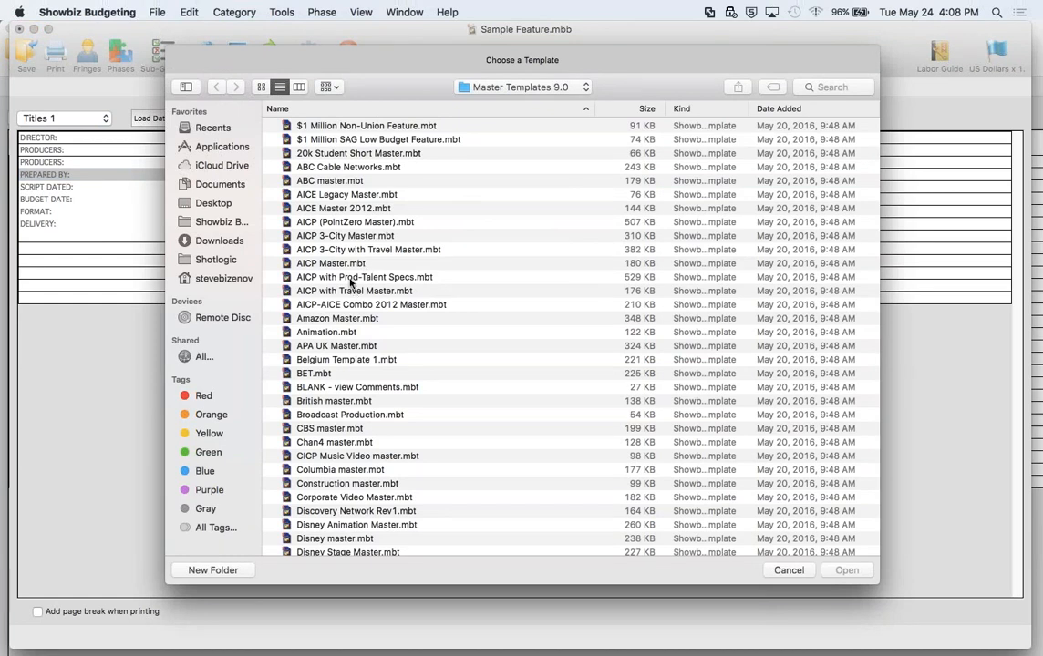
{"action": "left_click", "coordinate": [351, 278]}
{"action": "double_click", "coordinate": [351, 278]}
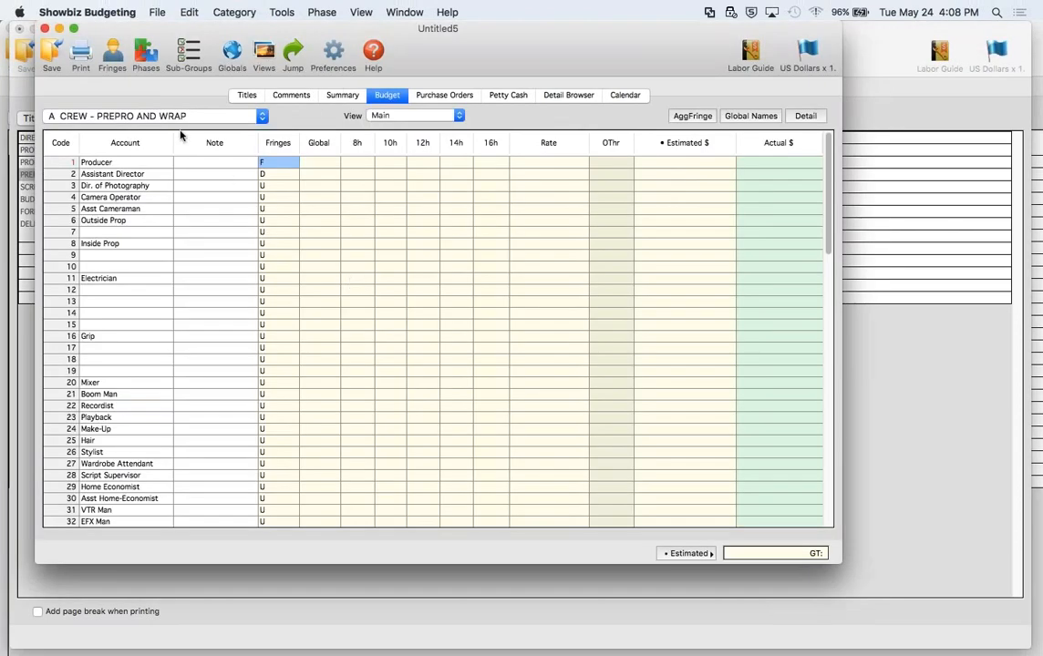
View the AICP Titles, Talent Specs and Prod Specs title pages of the new budget, and return to AICP Titles
{"action": "left_click", "coordinate": [247, 96]}
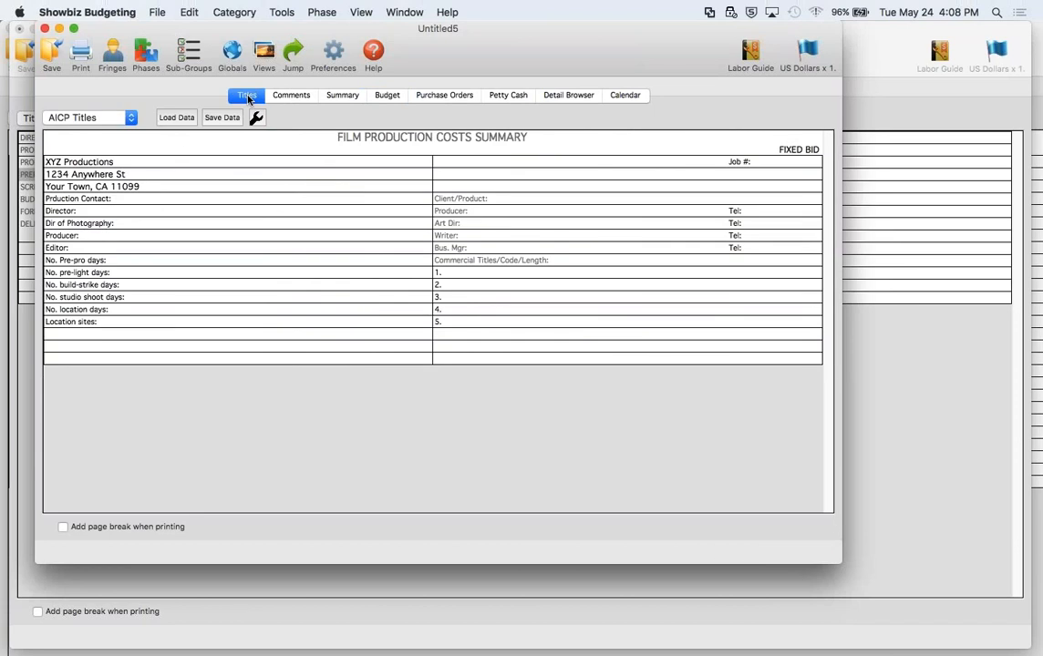
{"action": "left_click", "coordinate": [132, 118]}
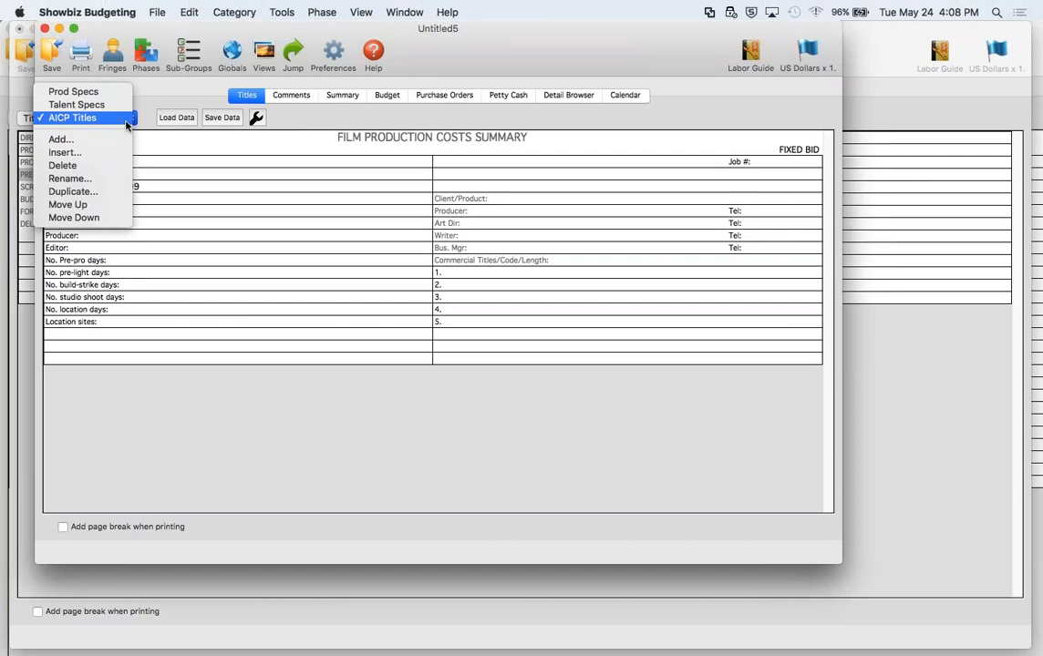
{"action": "left_click", "coordinate": [114, 106]}
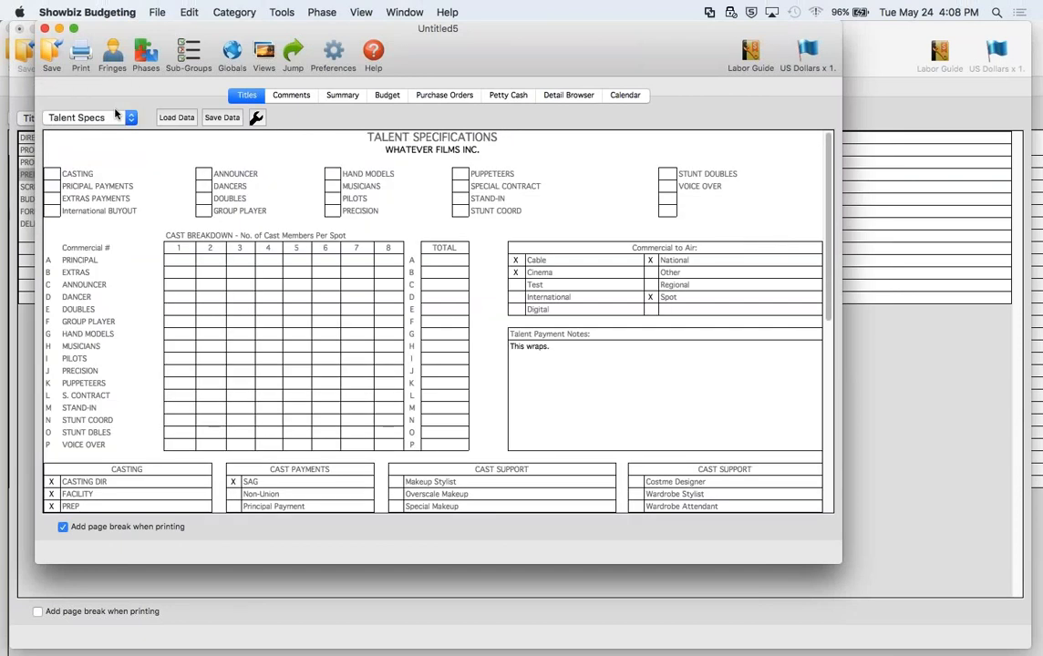
{"action": "left_click", "coordinate": [102, 116]}
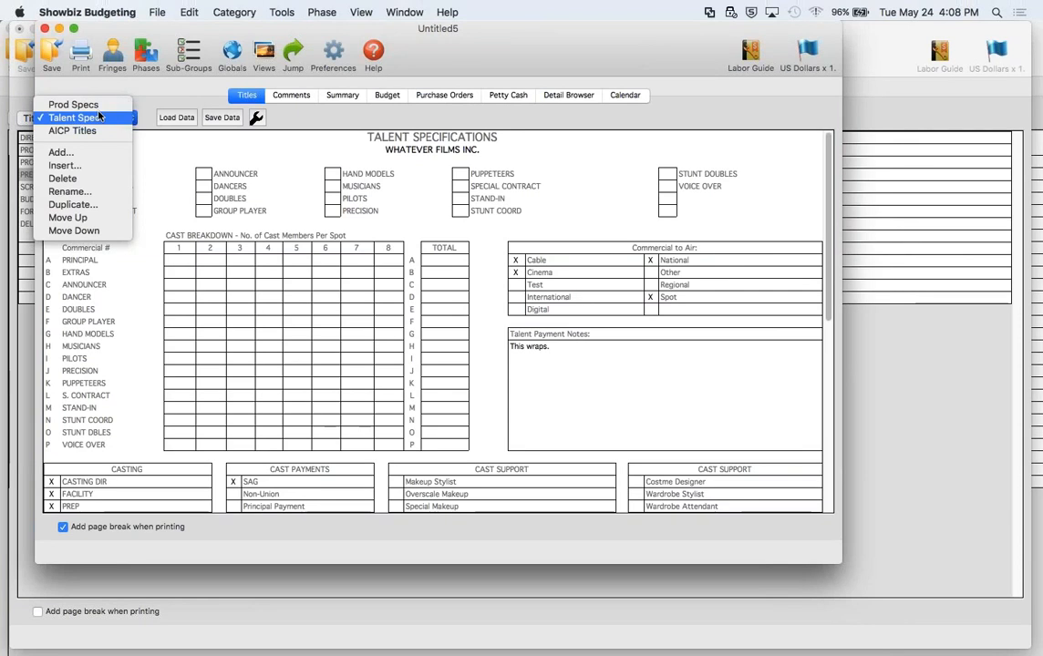
{"action": "left_click", "coordinate": [97, 105]}
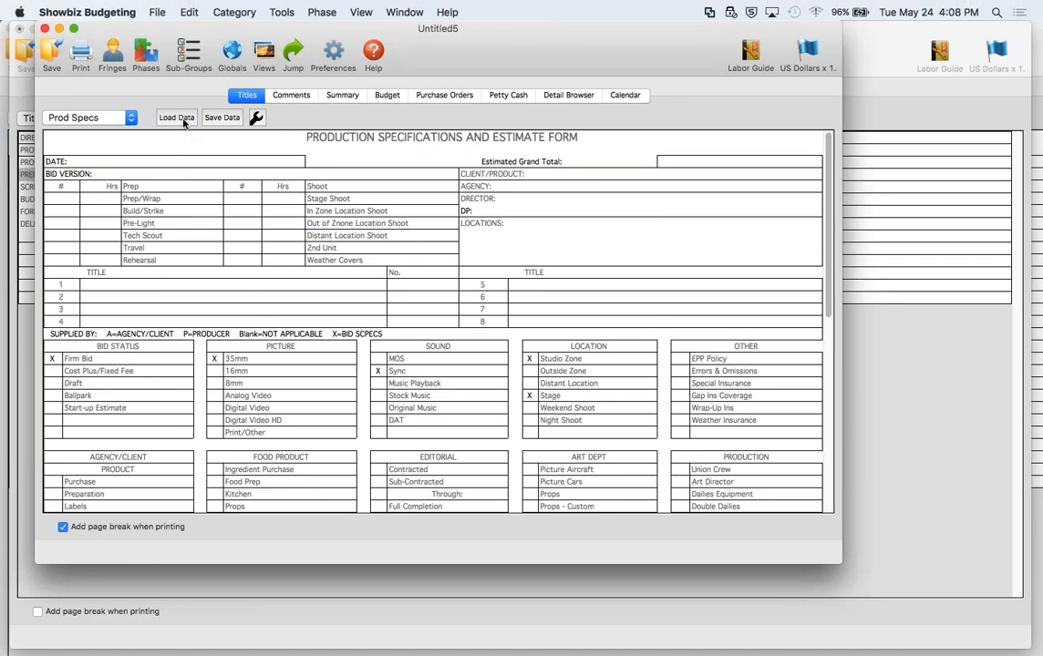
{"action": "left_click", "coordinate": [113, 117]}
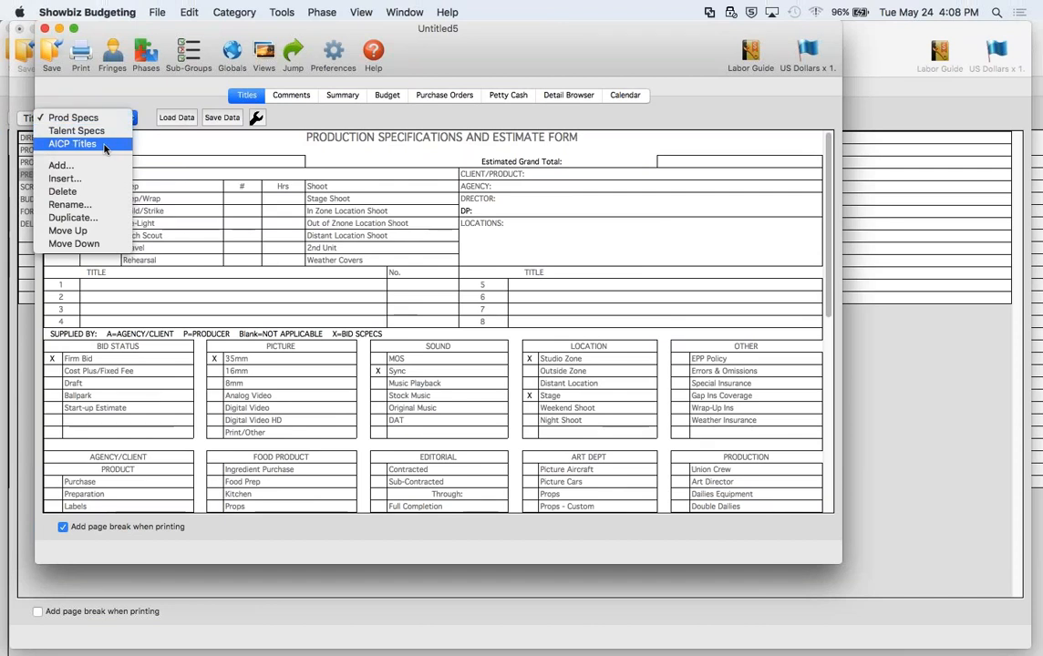
{"action": "left_click", "coordinate": [105, 146]}
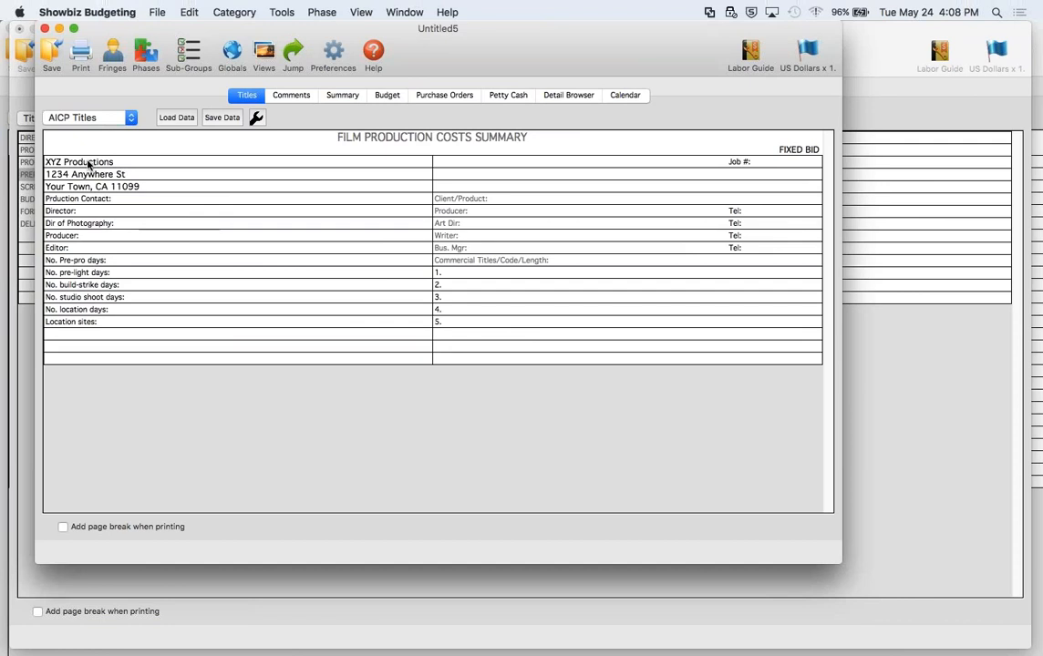
Save the company name and address cells of the AICP title page to a data file named xyz
{"action": "left_click_drag", "start_coordinate": [89, 164], "coordinate": [89, 186]}
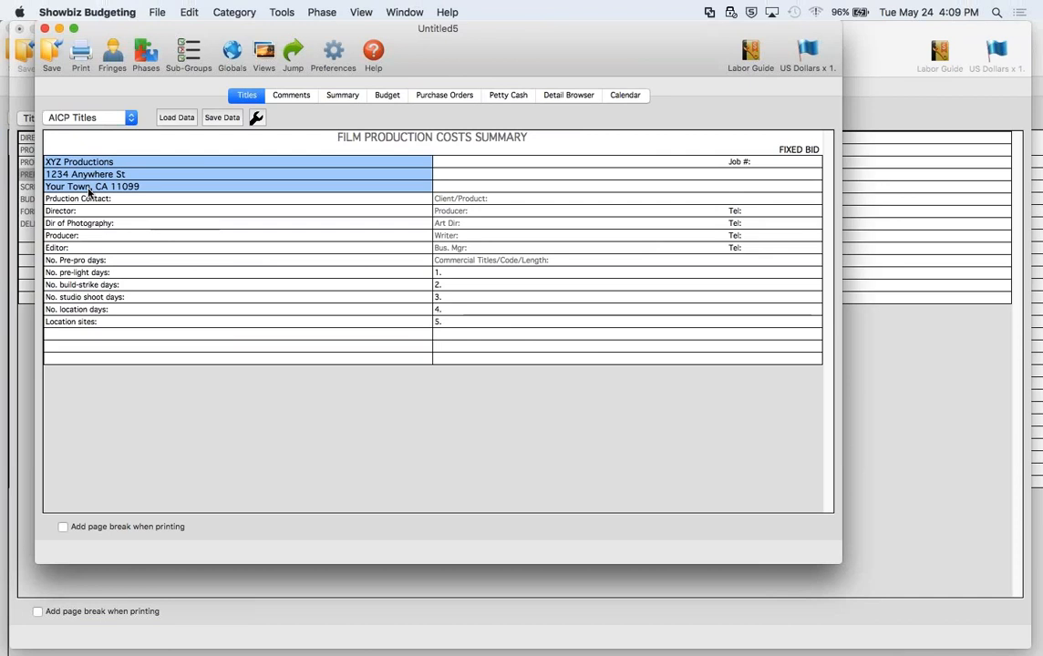
{"action": "left_click", "coordinate": [219, 117]}
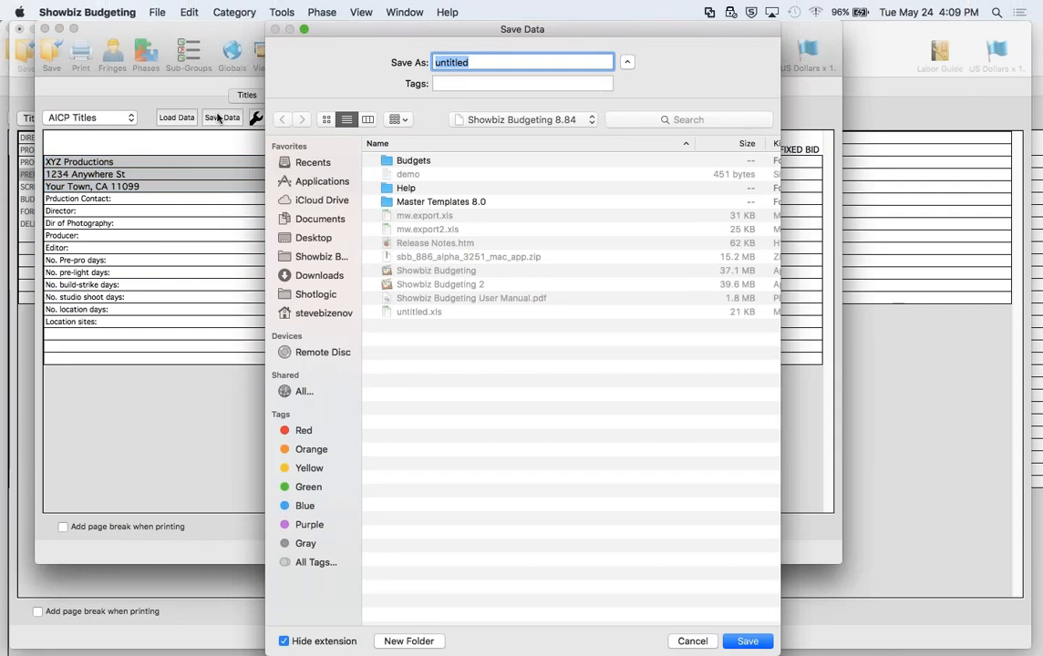
{"action": "type", "text": "xy"}
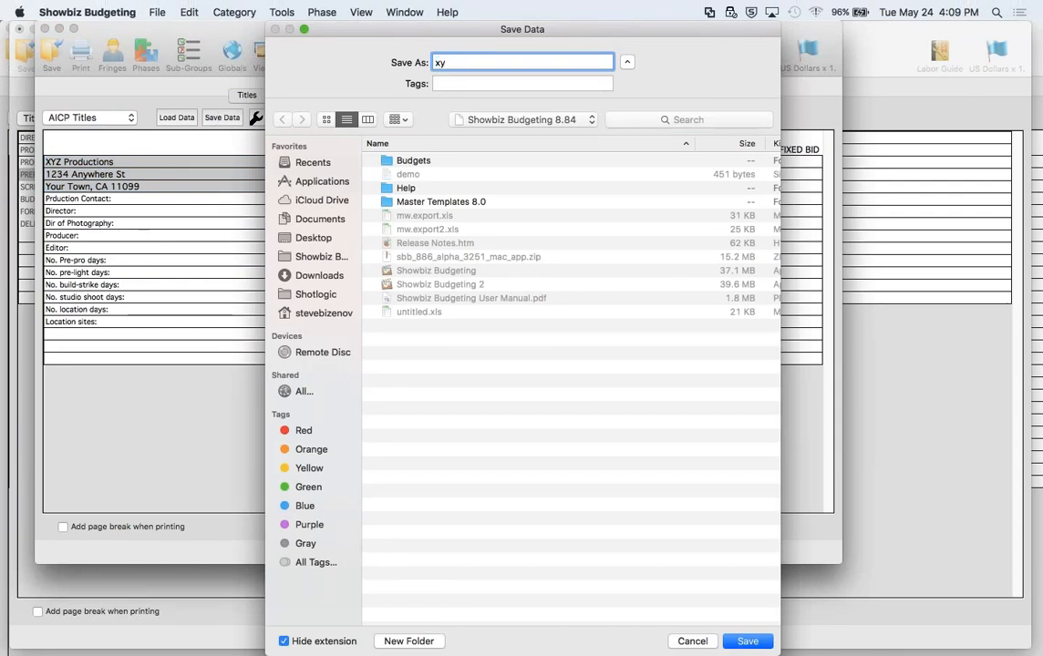
{"action": "type", "text": "z"}
{"action": "left_click", "coordinate": [746, 642]}
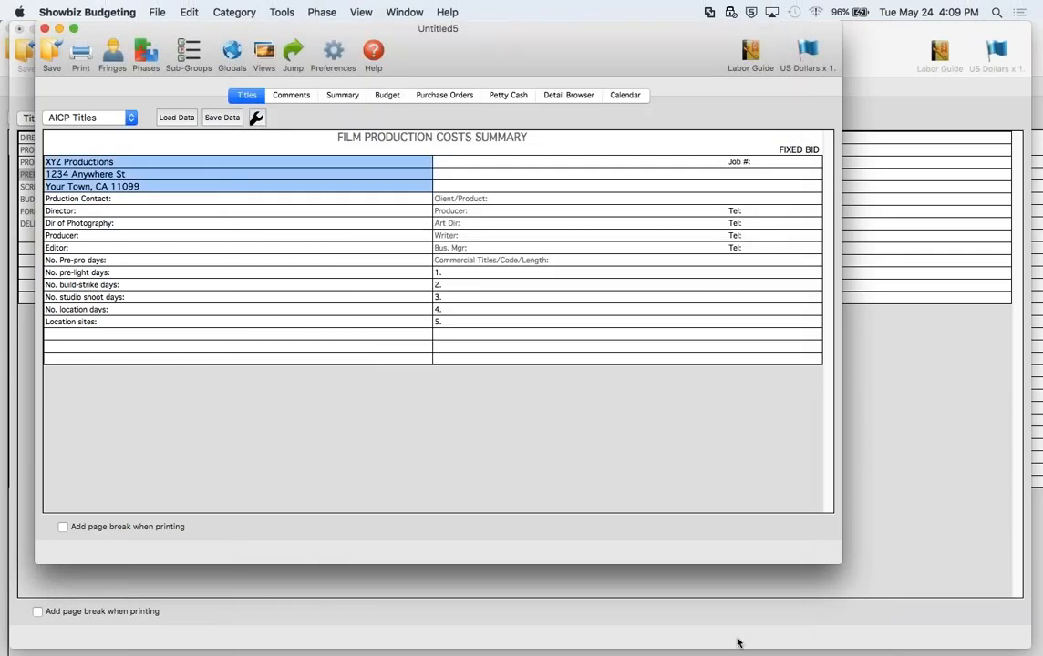
Clear the company name and both address cells on the AICP title page
{"action": "left_click", "coordinate": [113, 163]}
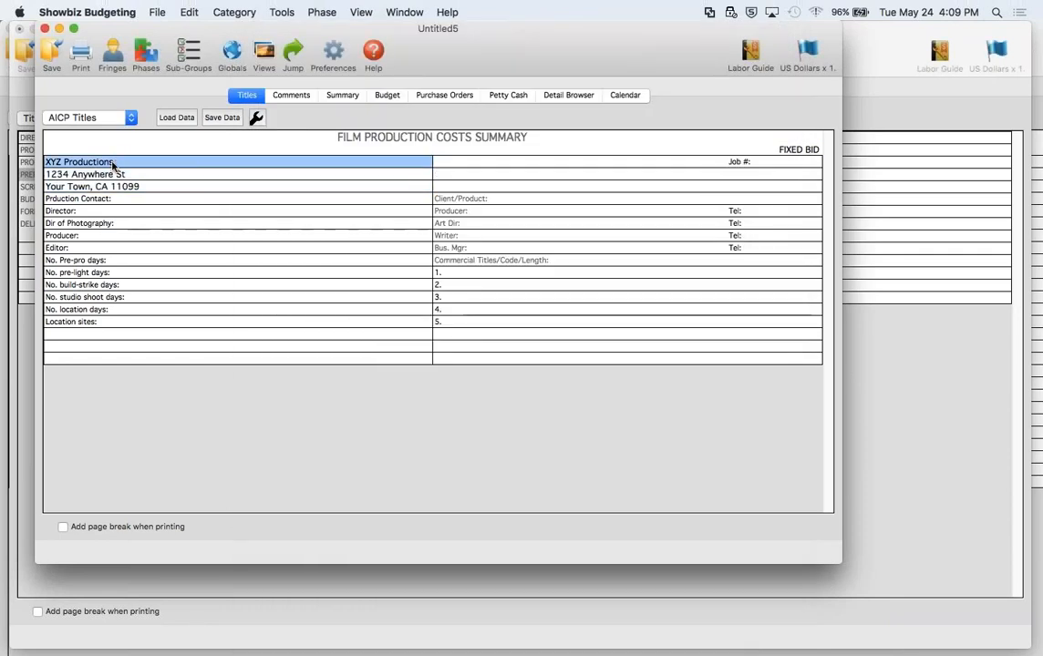
{"action": "key", "text": "BackSpace"}
{"action": "key", "text": "Tab"}
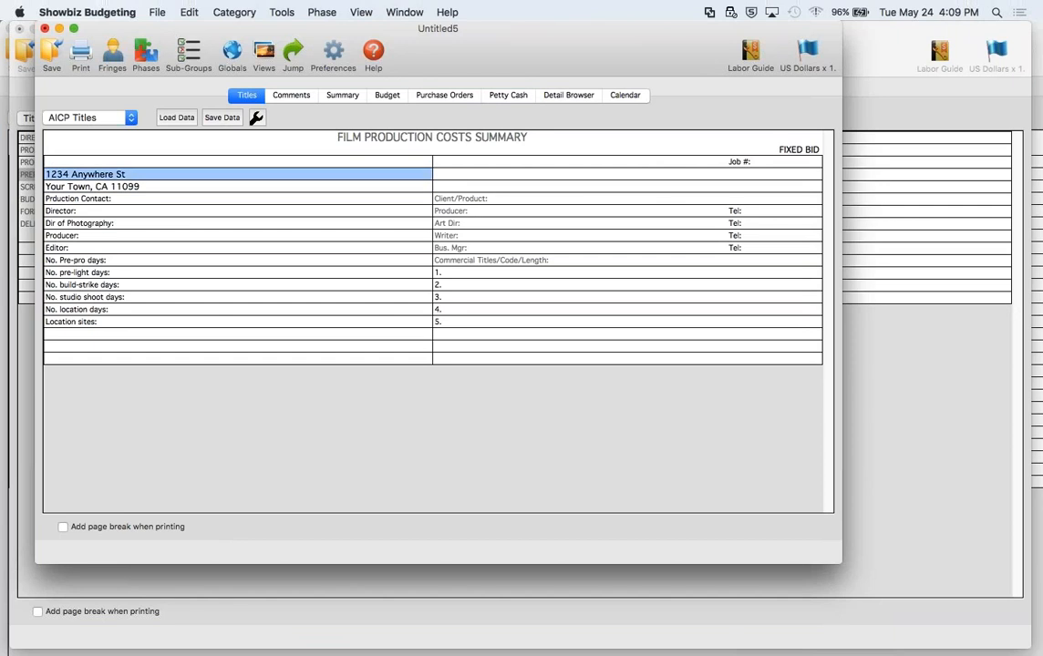
{"action": "key", "text": "BackSpace"}
{"action": "key", "text": "Tab"}
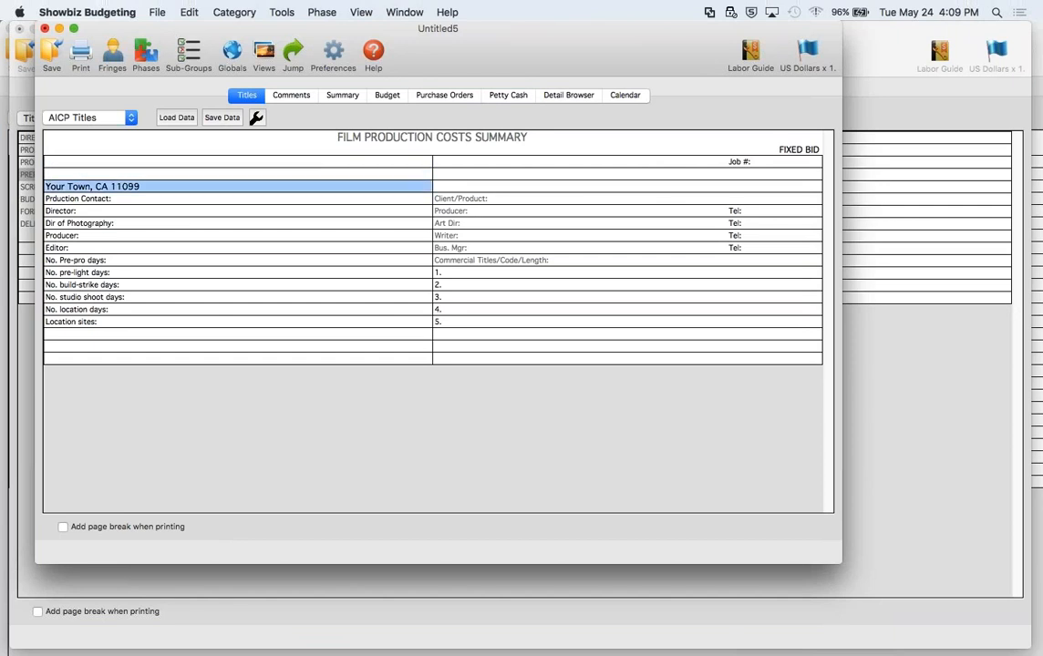
{"action": "key", "text": "BackSpace"}
{"action": "key", "text": "Return"}
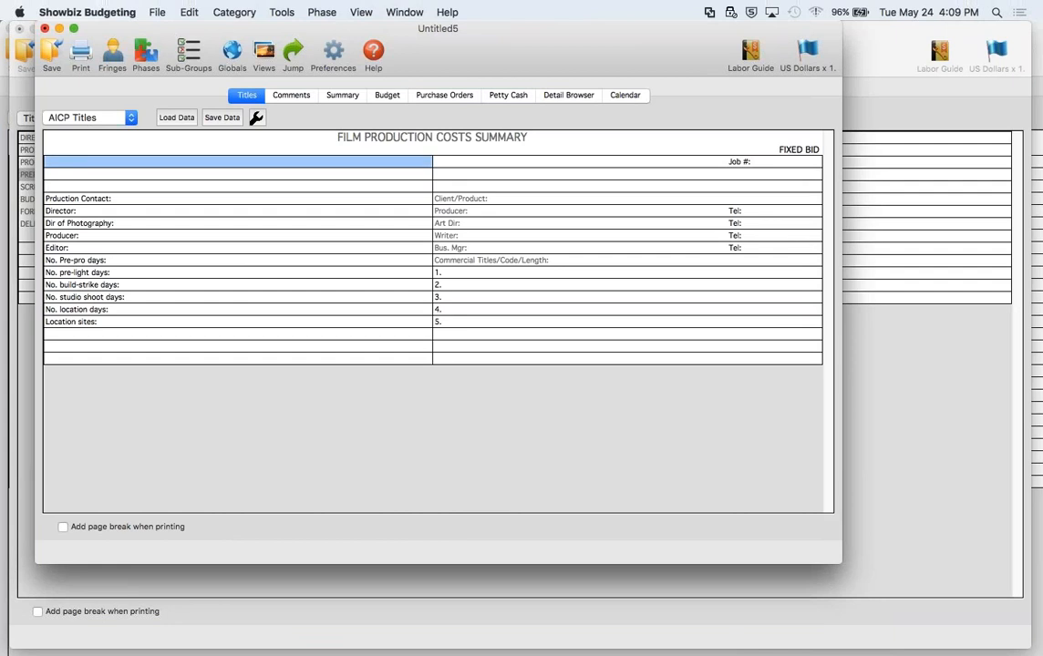
Load the saved xyz data file into the AICP title page, starting at the company name cell
{"action": "left_click", "coordinate": [172, 117]}
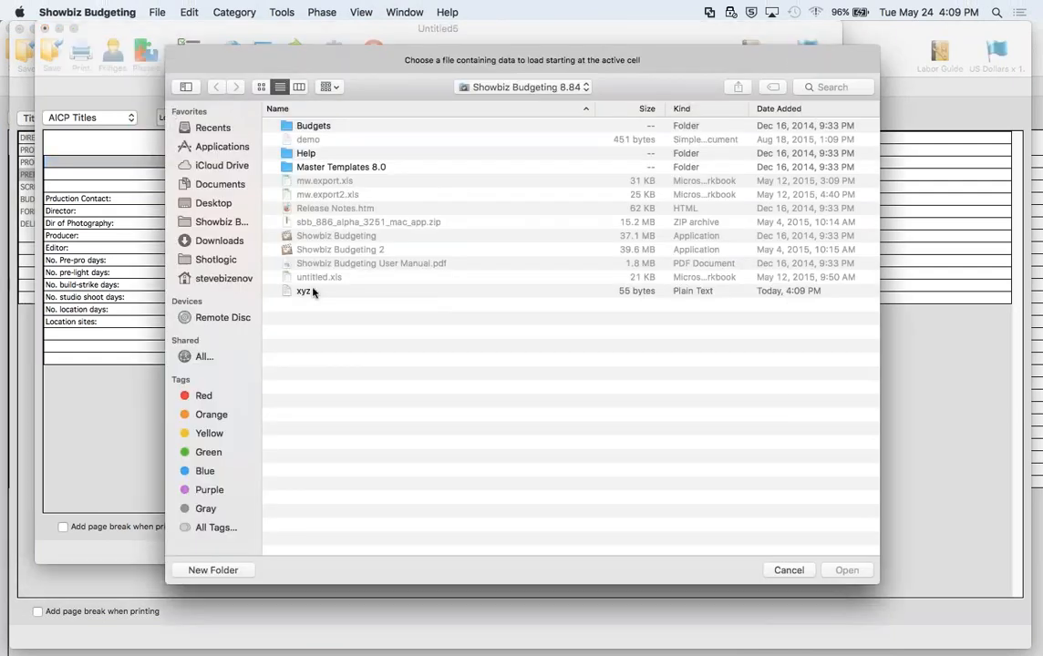
{"action": "left_click", "coordinate": [298, 291]}
{"action": "double_click", "coordinate": [296, 292]}
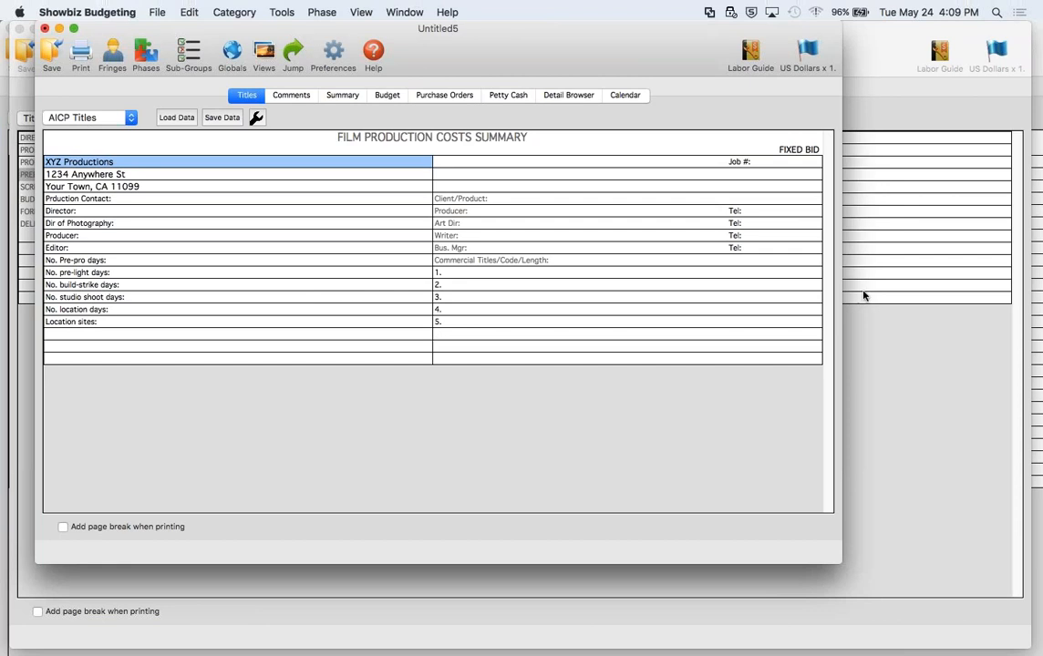
Close the Untitled5 budget without saving its changes
{"action": "key", "text": "super+shift+2"}
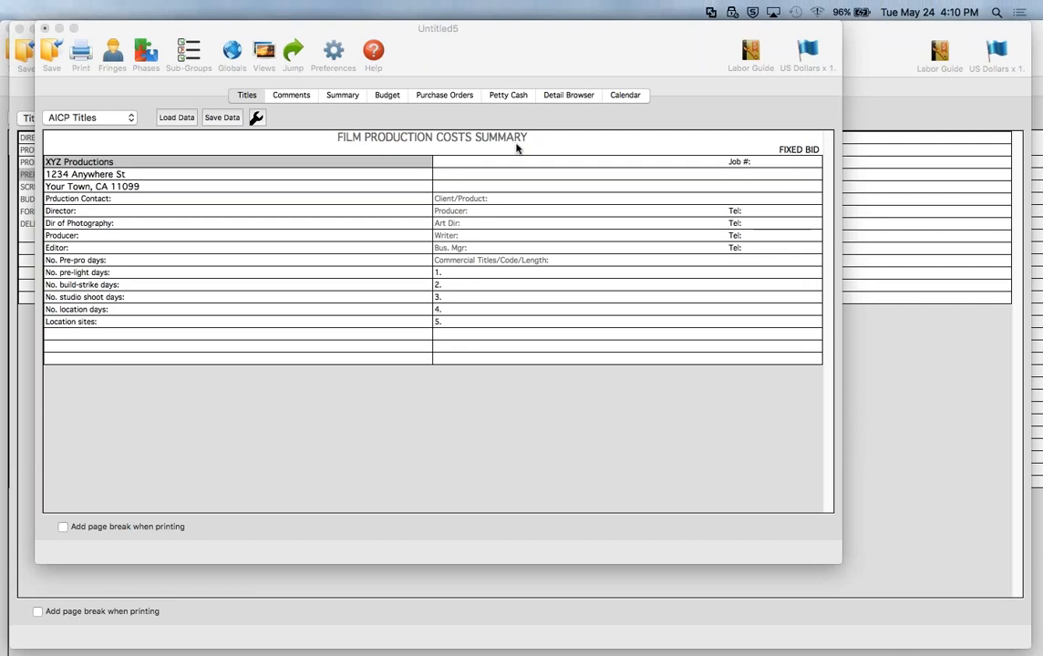
{"action": "left_click", "coordinate": [45, 30]}
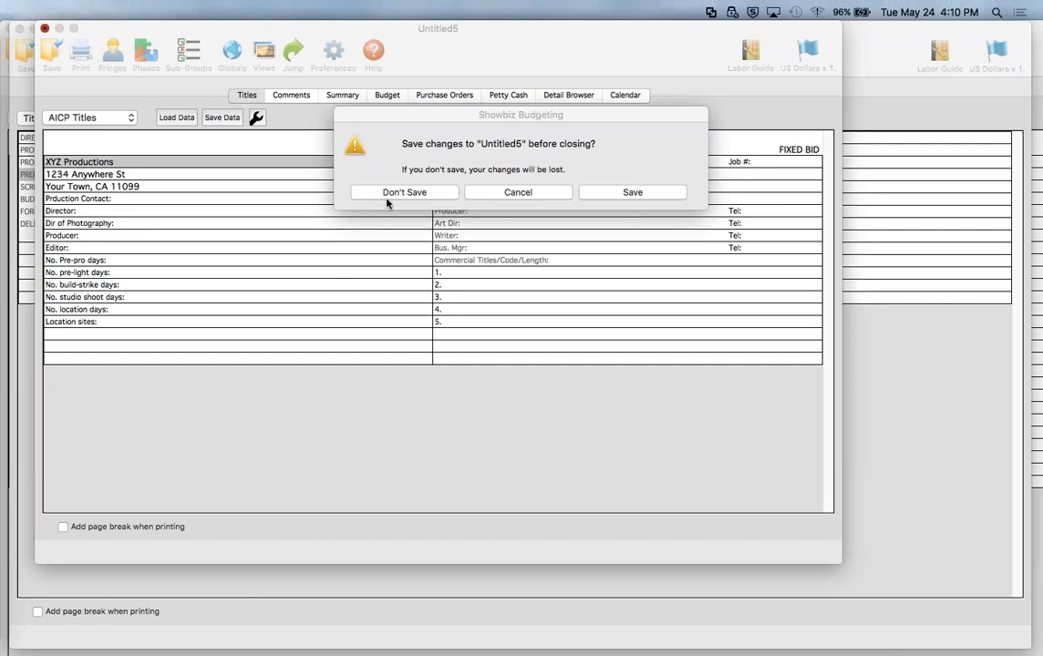
{"action": "left_click", "coordinate": [397, 196]}
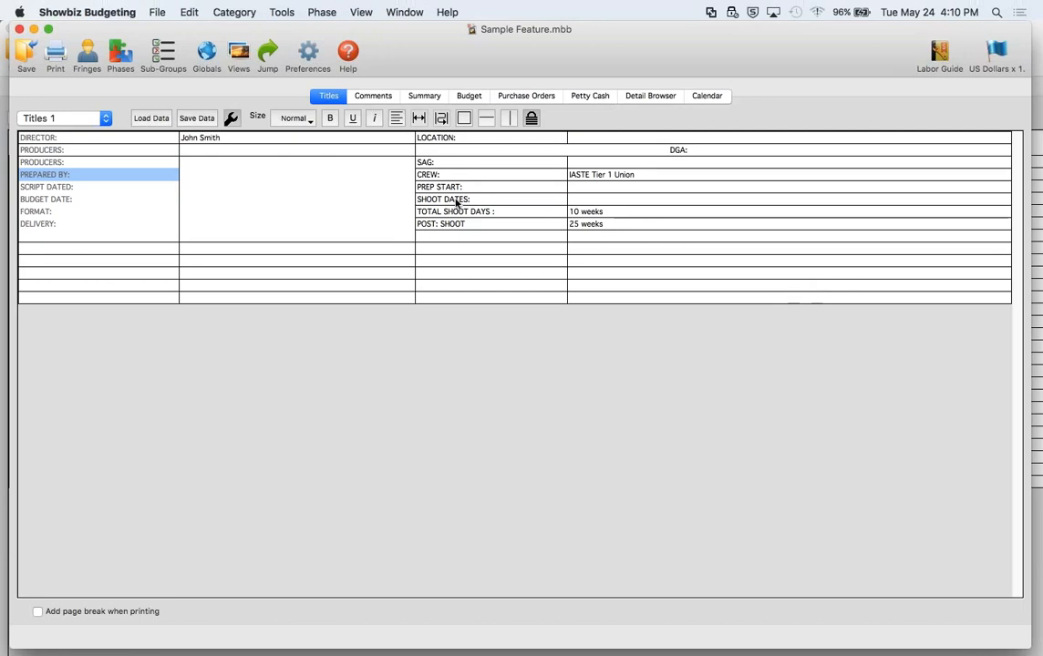
View the comments page of Sample Feature.mbb and the comments page of the Sample Commercial budget
{"action": "left_click", "coordinate": [365, 101]}
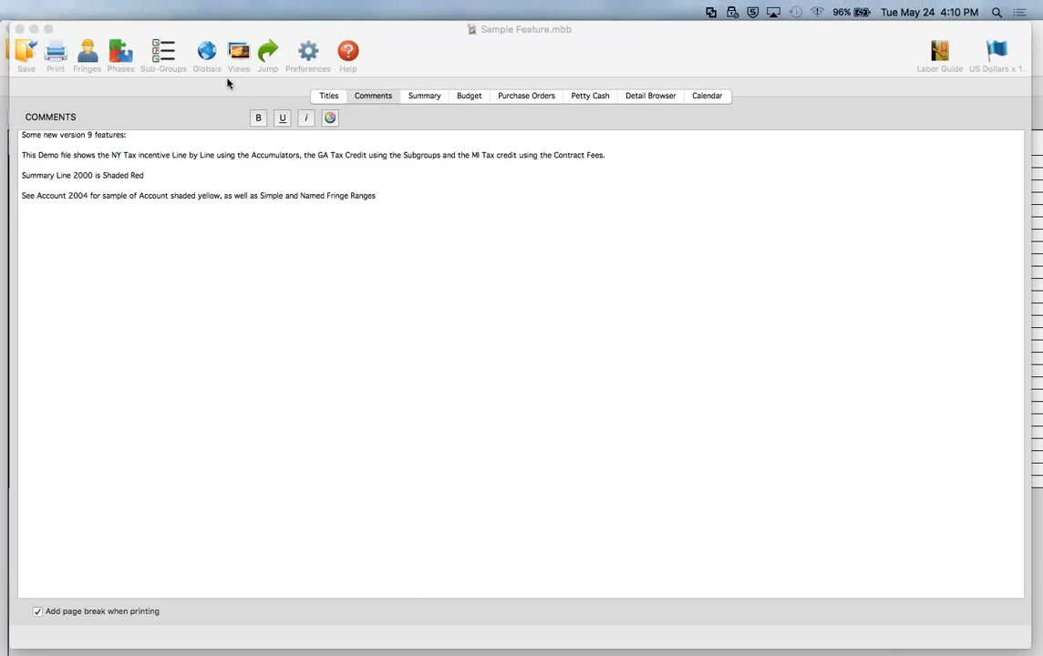
{"action": "left_click", "coordinate": [444, 56]}
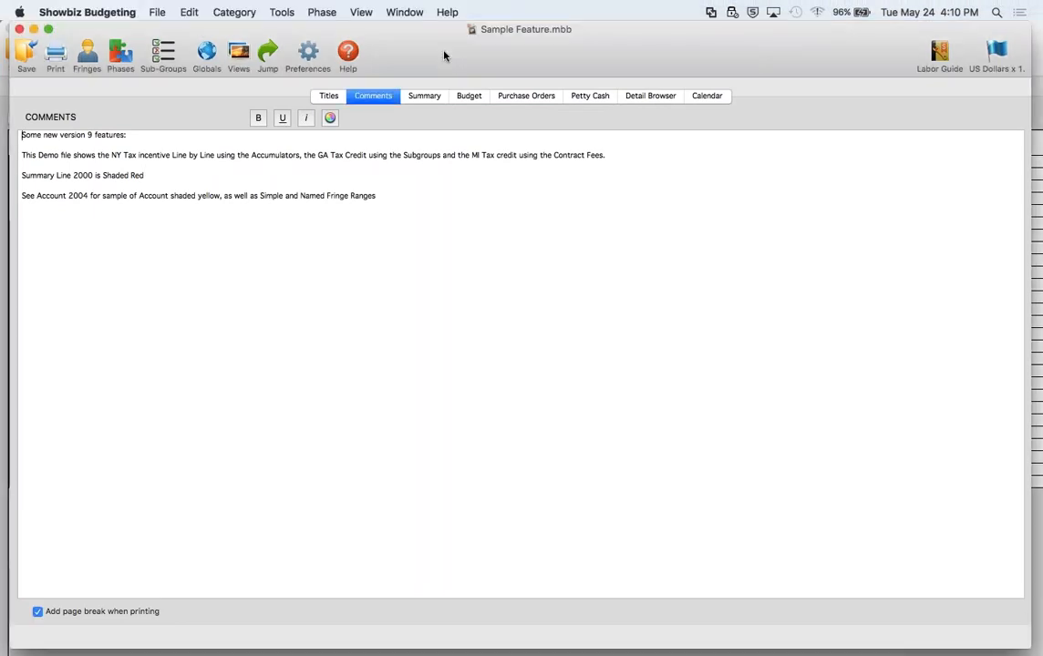
{"action": "left_click", "coordinate": [404, 12]}
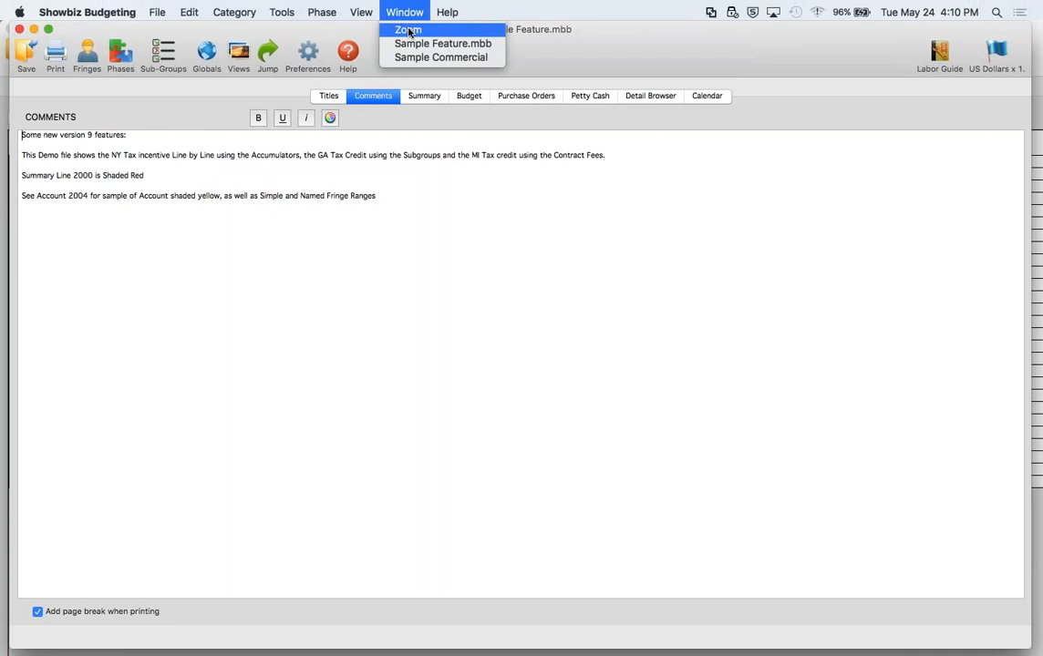
{"action": "left_click", "coordinate": [414, 58]}
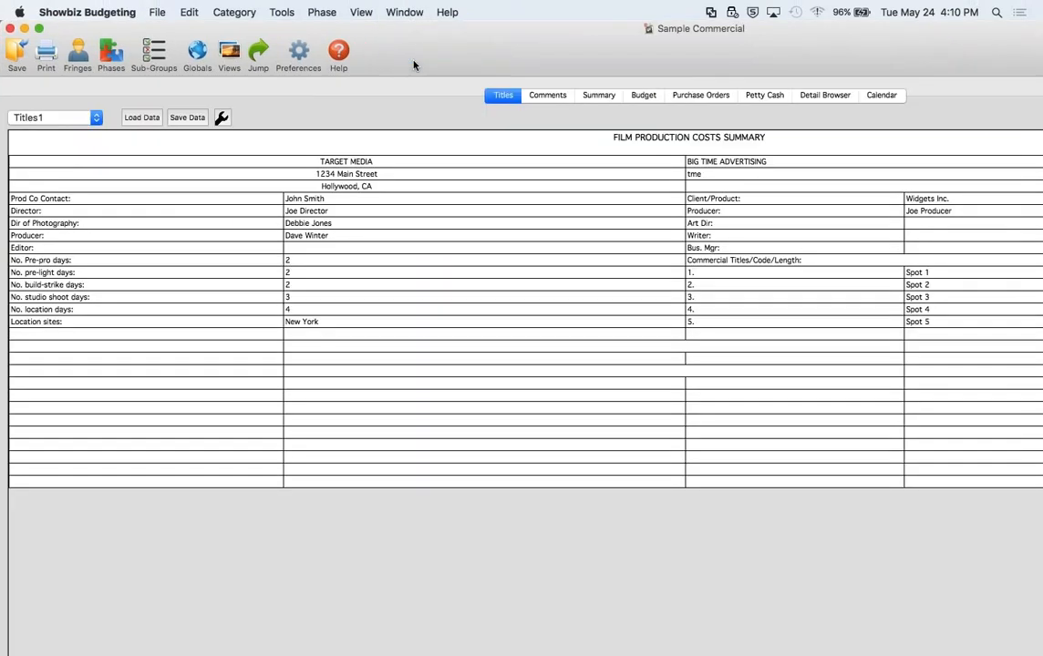
{"action": "left_click", "coordinate": [544, 96]}
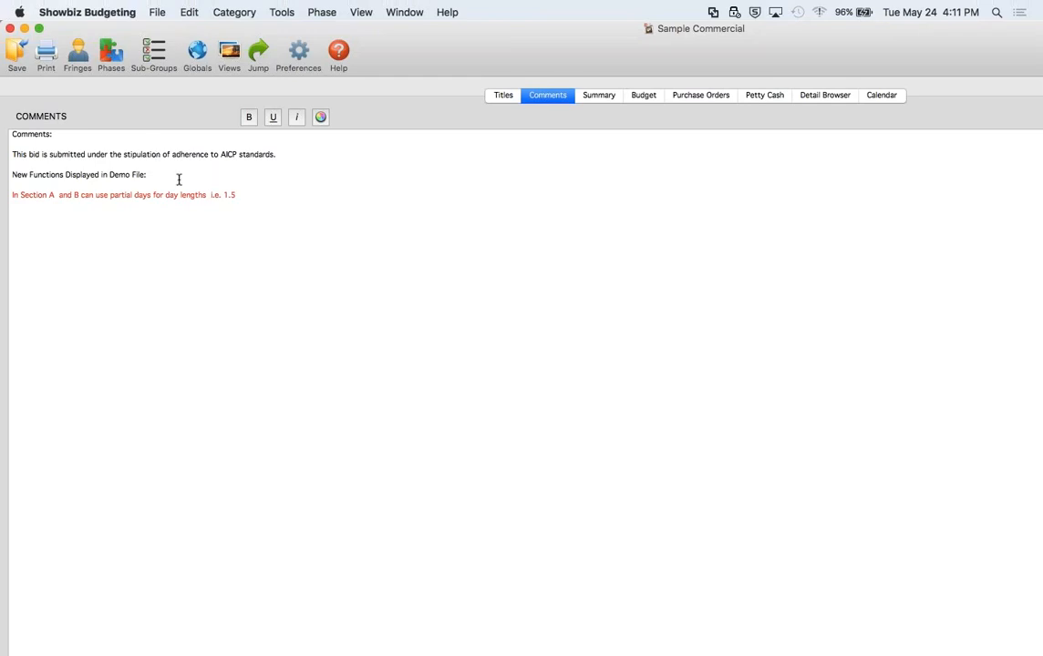
{"action": "left_click", "coordinate": [155, 9]}
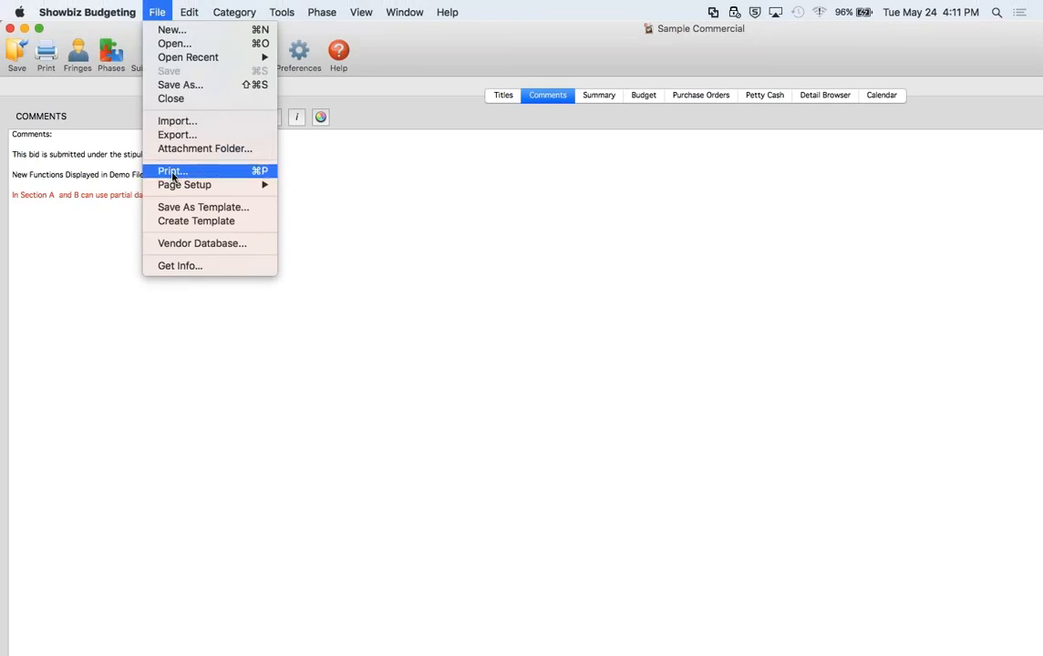
{"action": "mouse_move", "coordinate": [180, 186]}
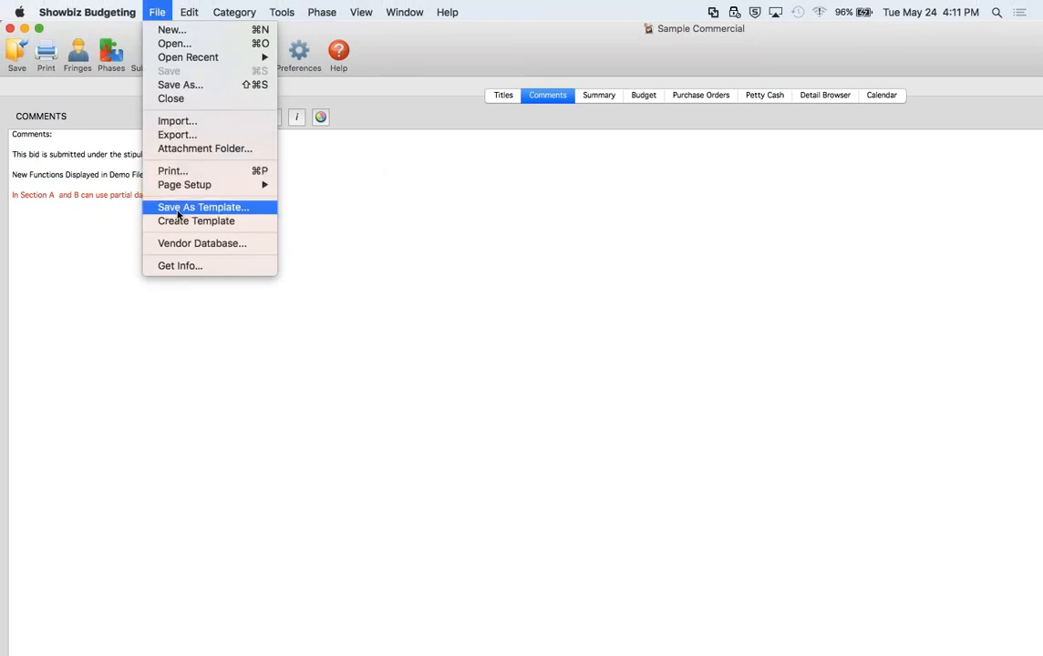
{"action": "left_click", "coordinate": [437, 232]}
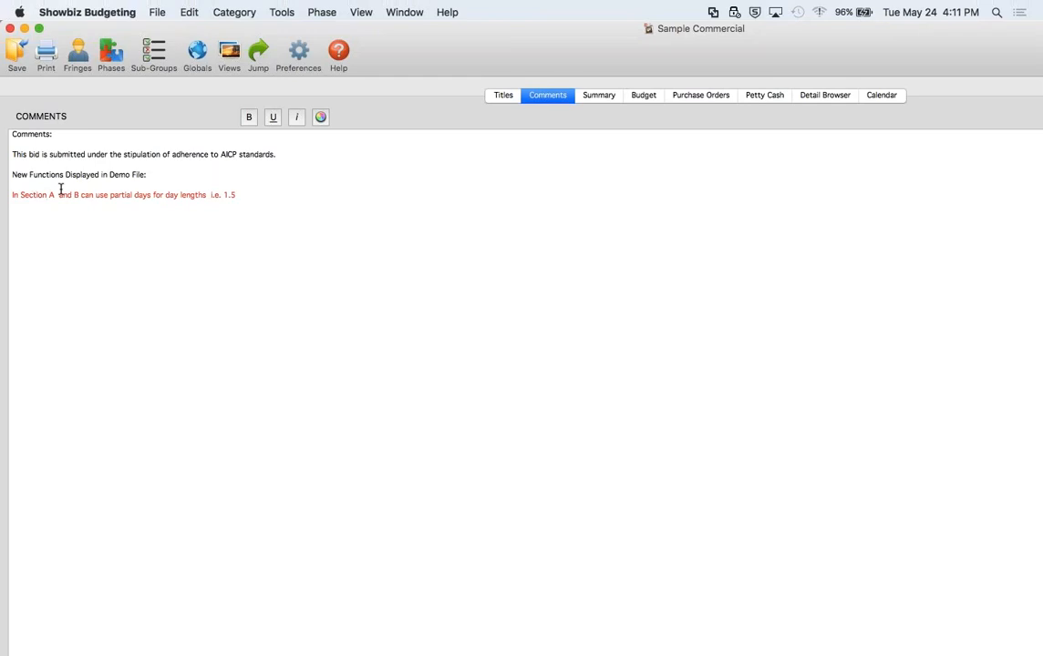
Return to the Sample Feature.mbb comments and view the text colour choices, cancelling without picking one
{"action": "left_click", "coordinate": [397, 12]}
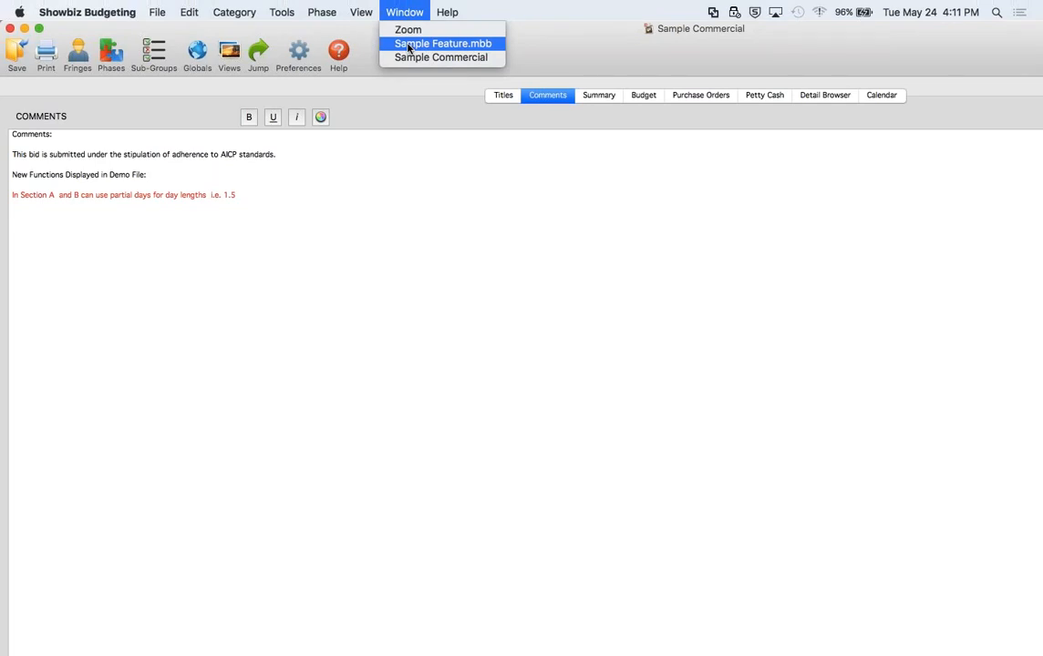
{"action": "left_click", "coordinate": [409, 45]}
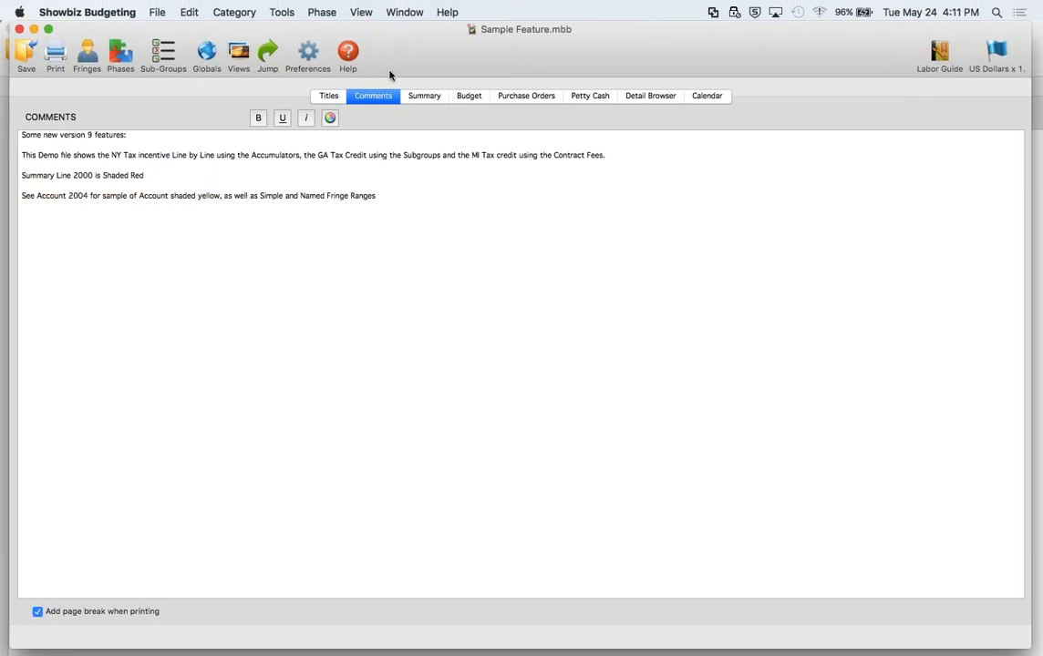
{"action": "left_click", "coordinate": [837, 300]}
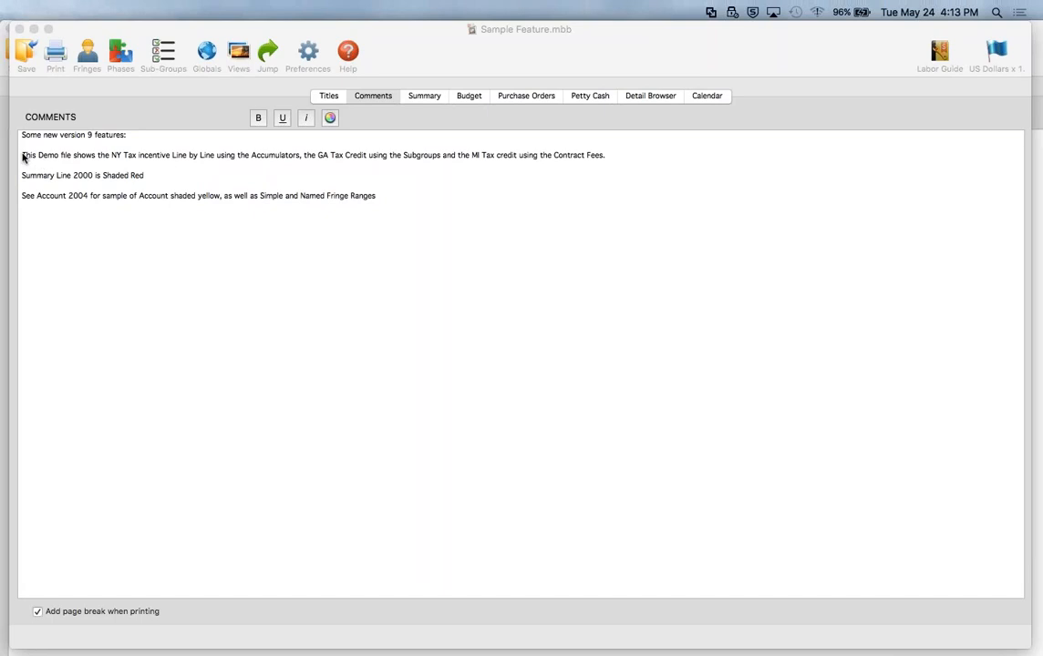
{"action": "left_click", "coordinate": [330, 120]}
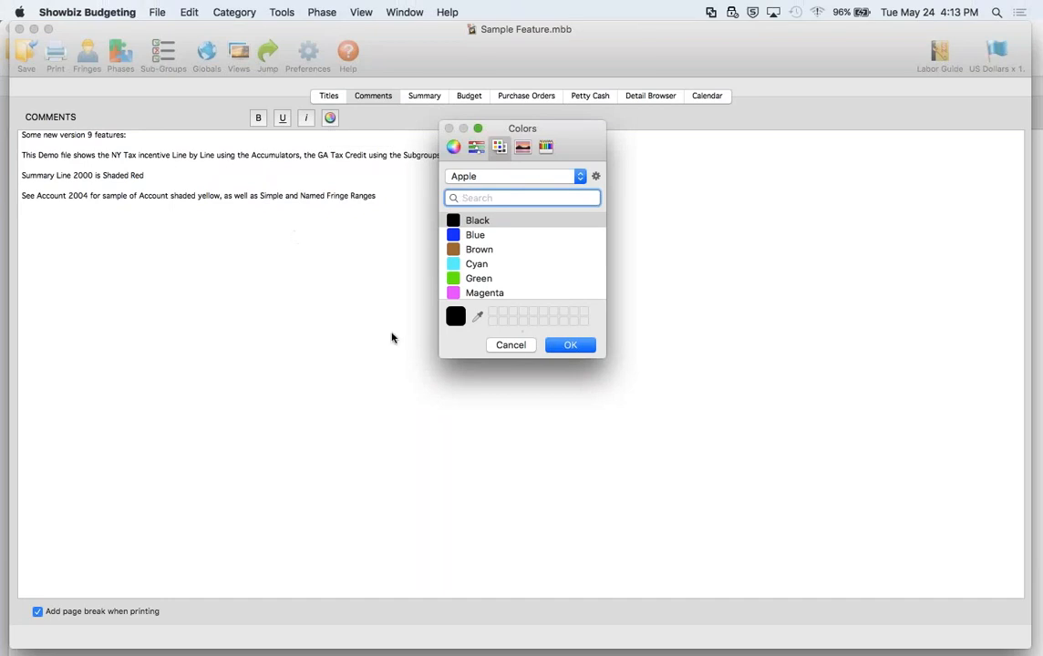
{"action": "left_click", "coordinate": [513, 345]}
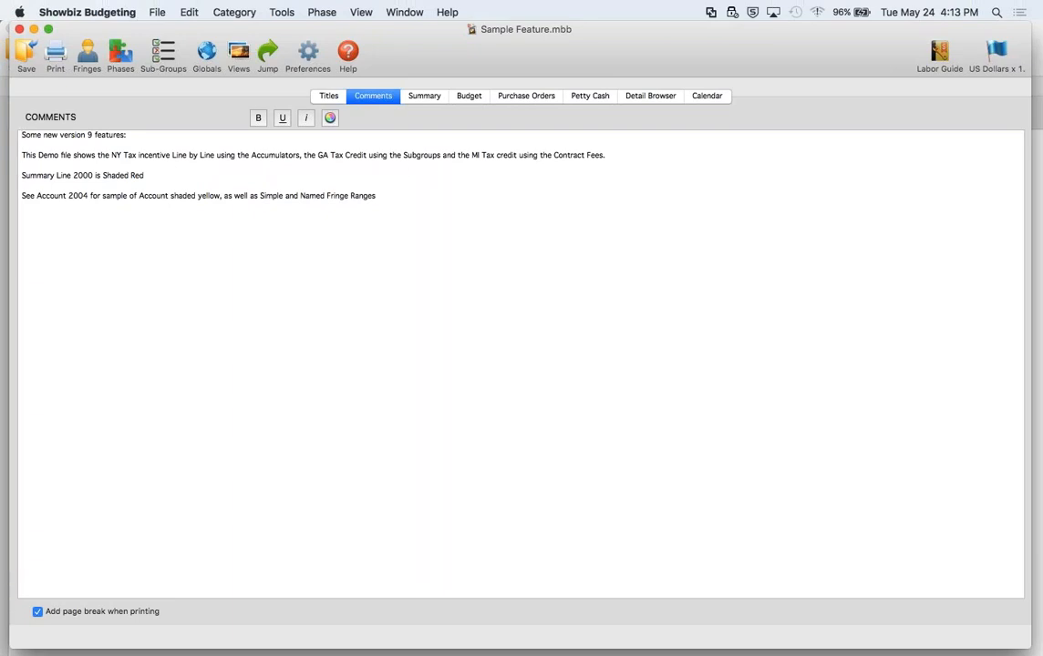
View the summary page of Sample Feature.mbb and the summary page of the Sample Commercial budget
{"action": "left_click", "coordinate": [419, 98]}
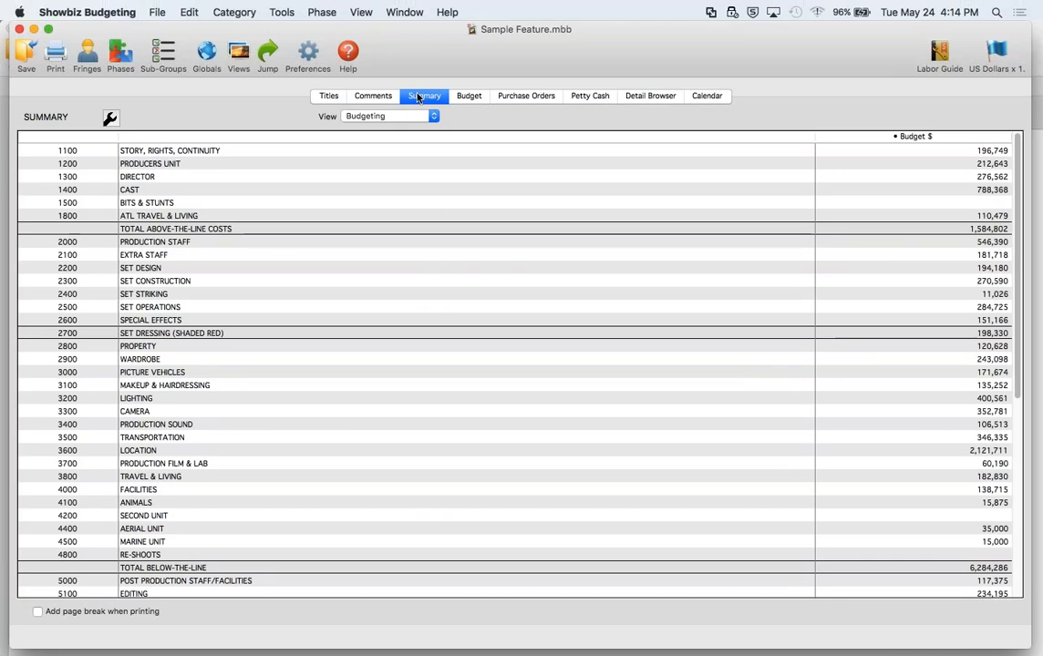
{"action": "left_click", "coordinate": [404, 11]}
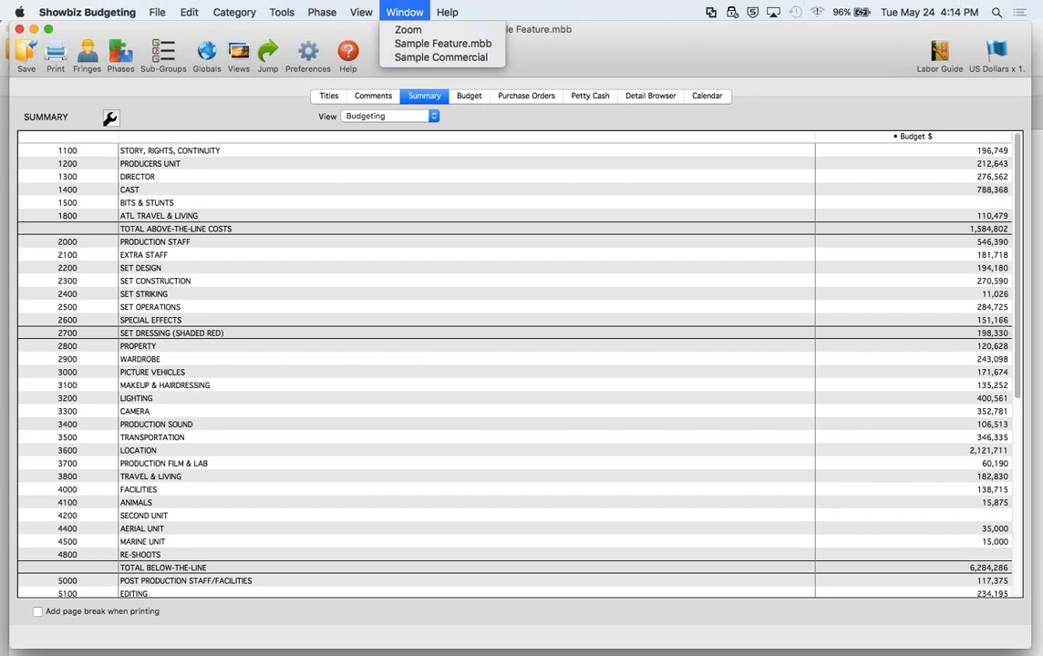
{"action": "left_click", "coordinate": [403, 58]}
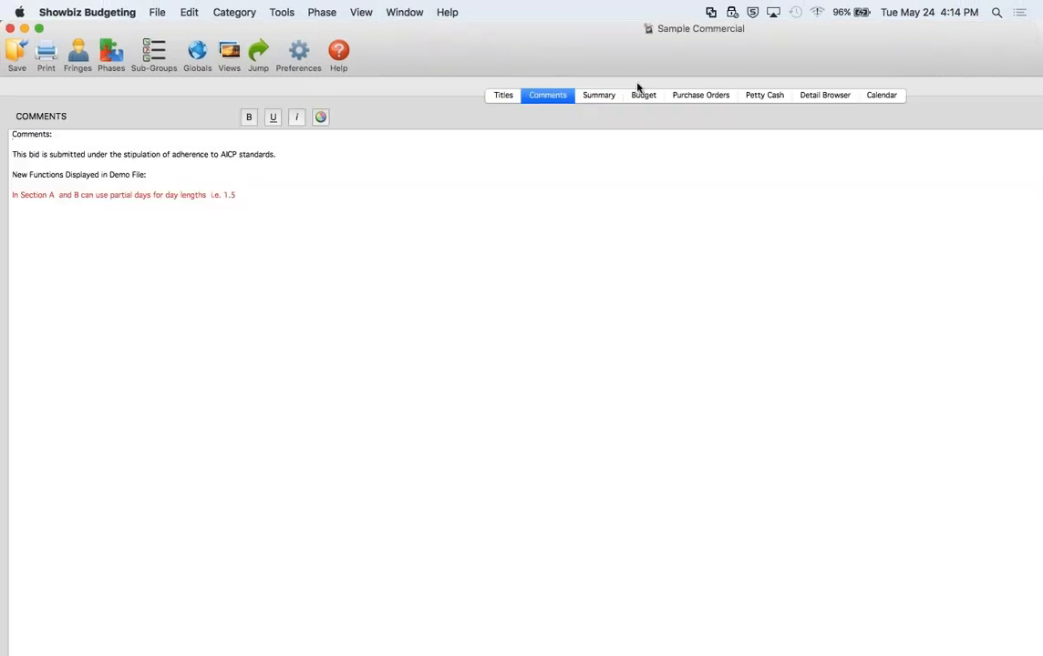
{"action": "left_click", "coordinate": [591, 98]}
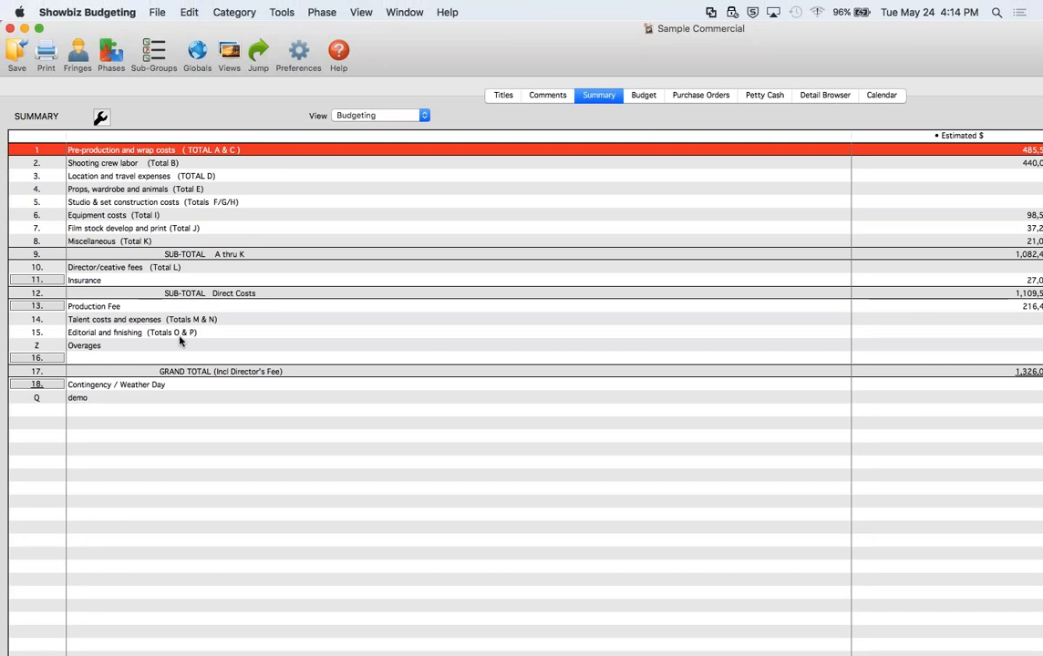
Return to the Sample Feature.mbb summary and look through its categories down to the grand total
{"action": "left_click", "coordinate": [404, 12]}
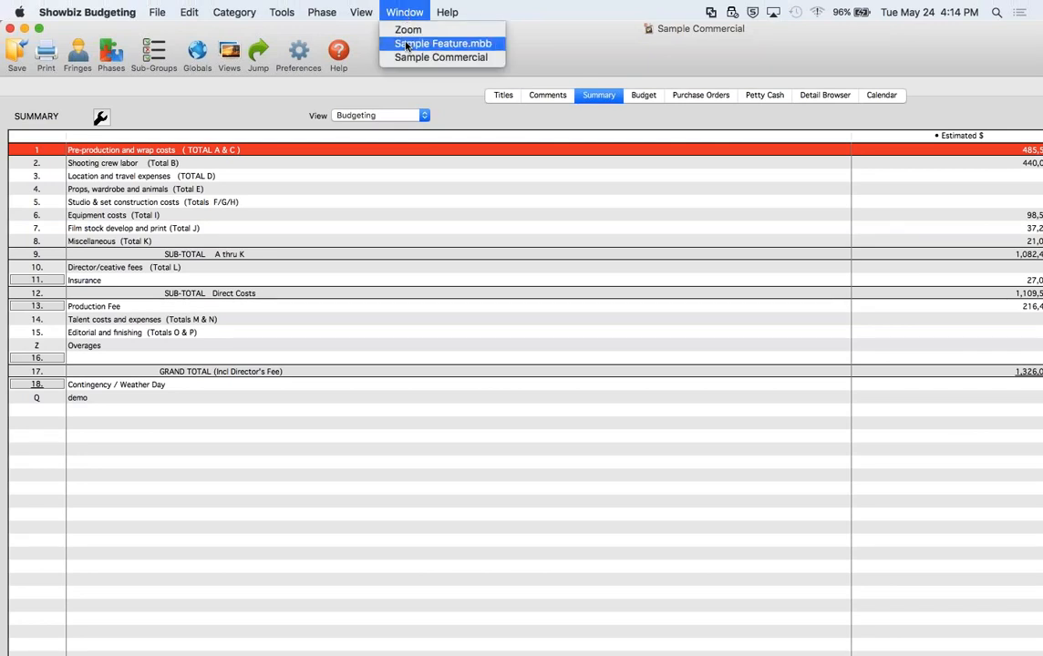
{"action": "left_click", "coordinate": [407, 43]}
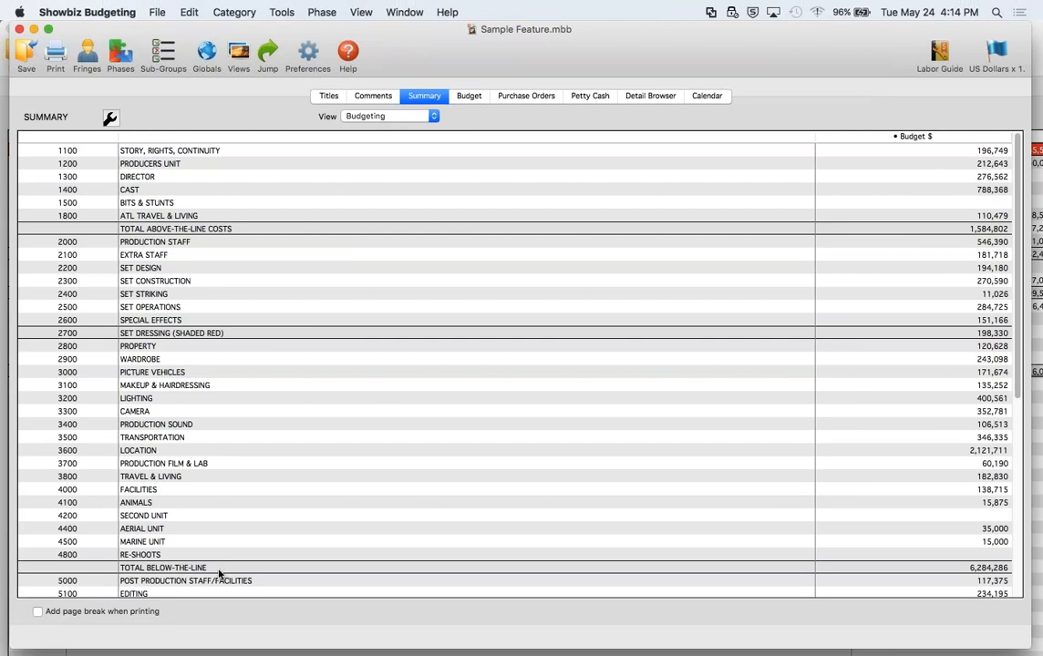
{"action": "scroll", "coordinate": [219, 574], "scroll_direction": "down", "scroll_amount": 10}
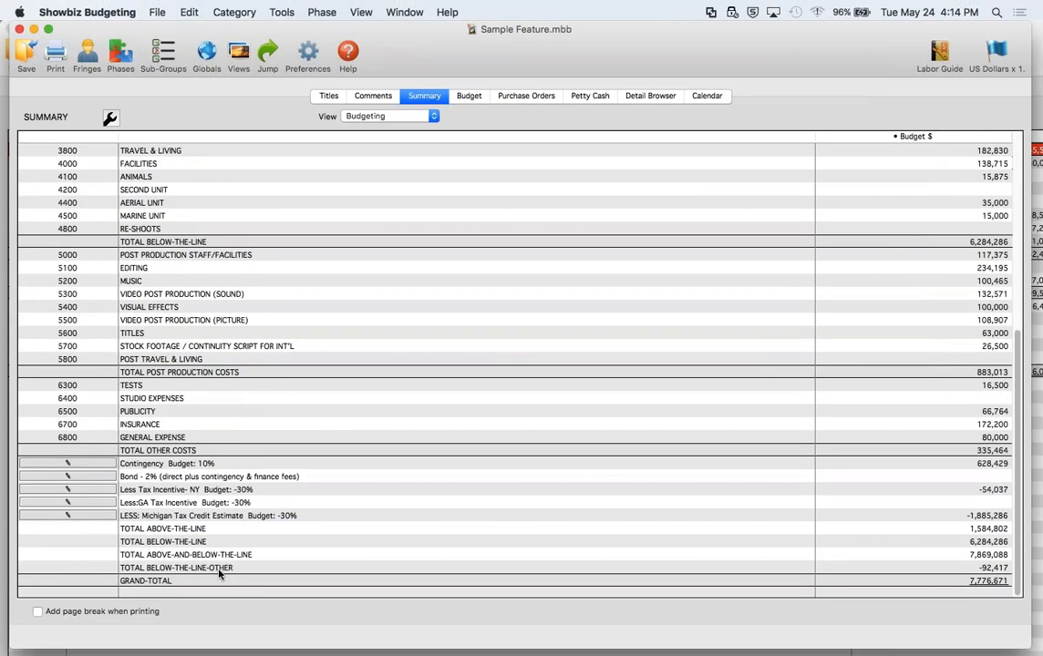
{"action": "scroll", "coordinate": [274, 371], "scroll_direction": "up", "scroll_amount": 10}
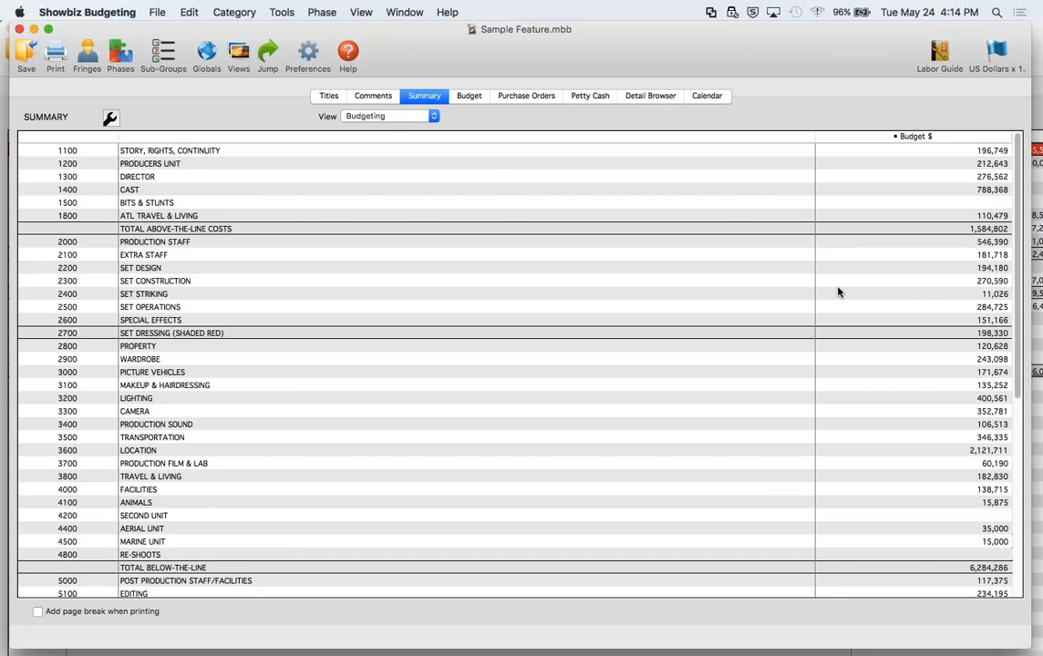
Return to the Sample Commercial summary and display it in the demo view
{"action": "key", "text": "super+Tab"}
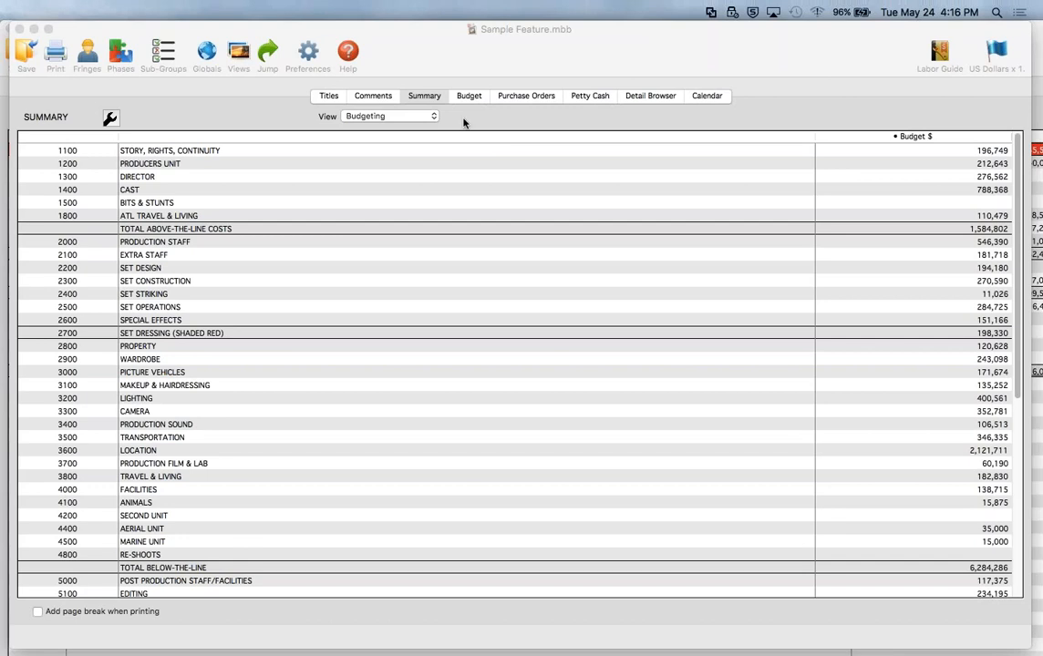
{"action": "left_click", "coordinate": [377, 46]}
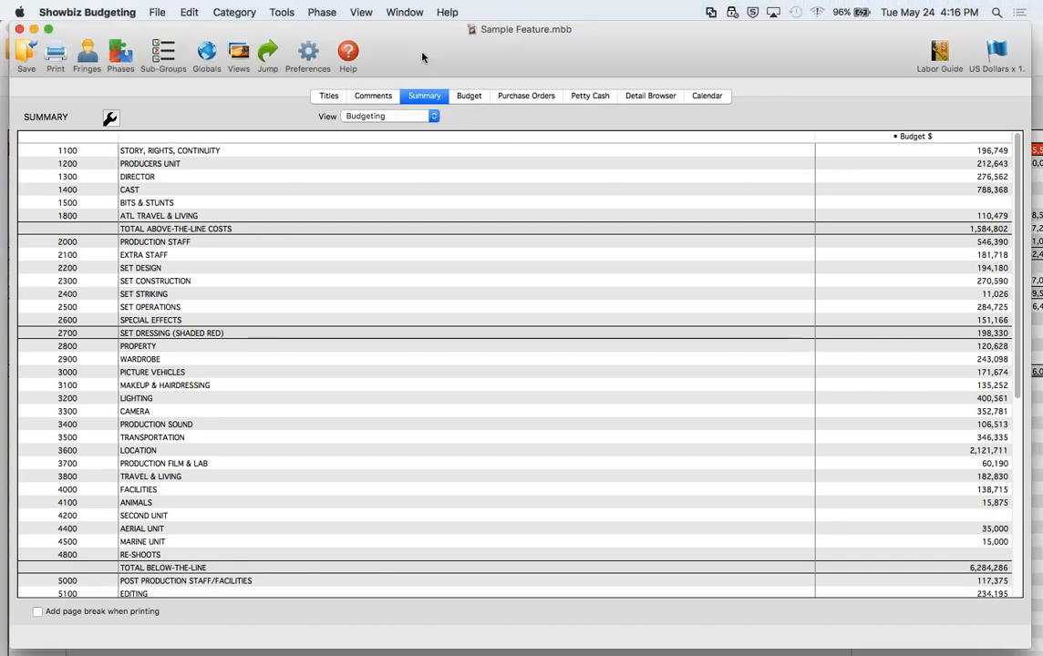
{"action": "left_click", "coordinate": [404, 12]}
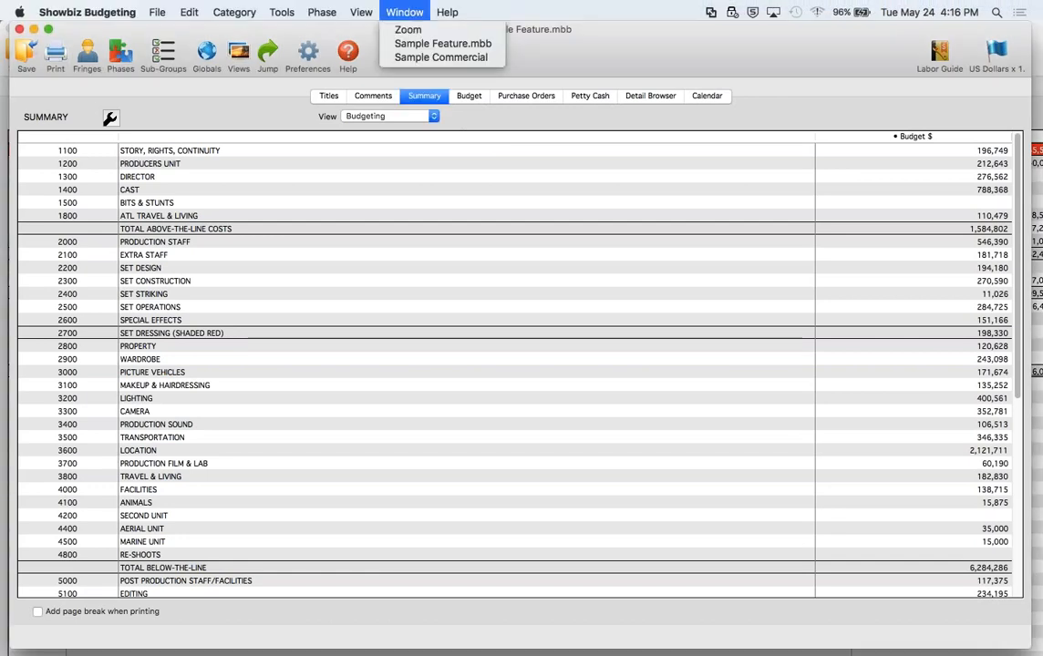
{"action": "left_click", "coordinate": [392, 57]}
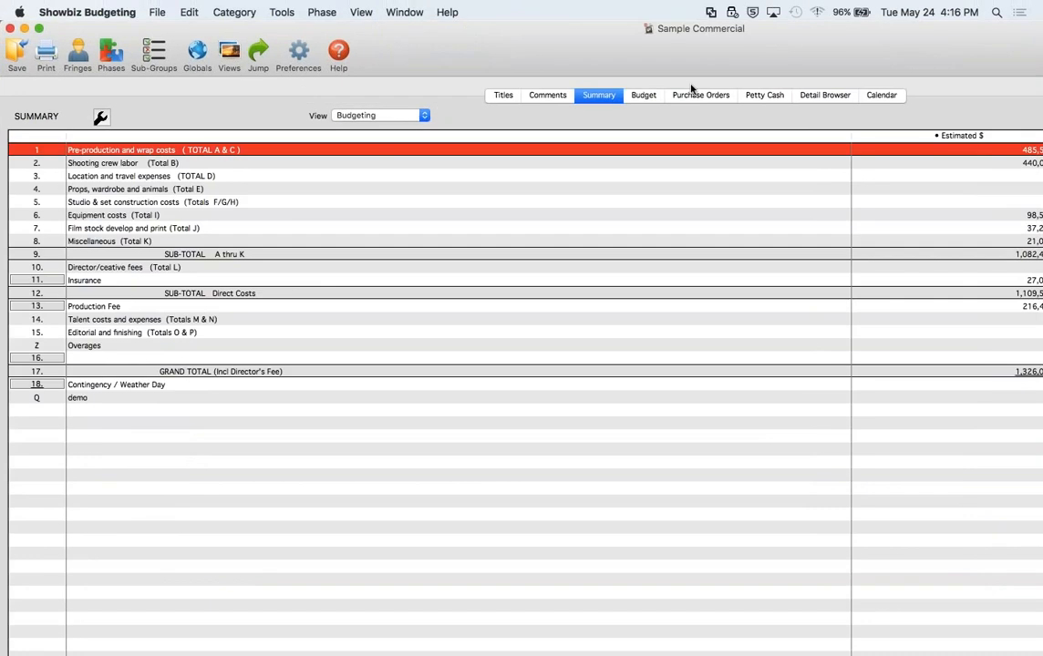
{"action": "left_click", "coordinate": [882, 112]}
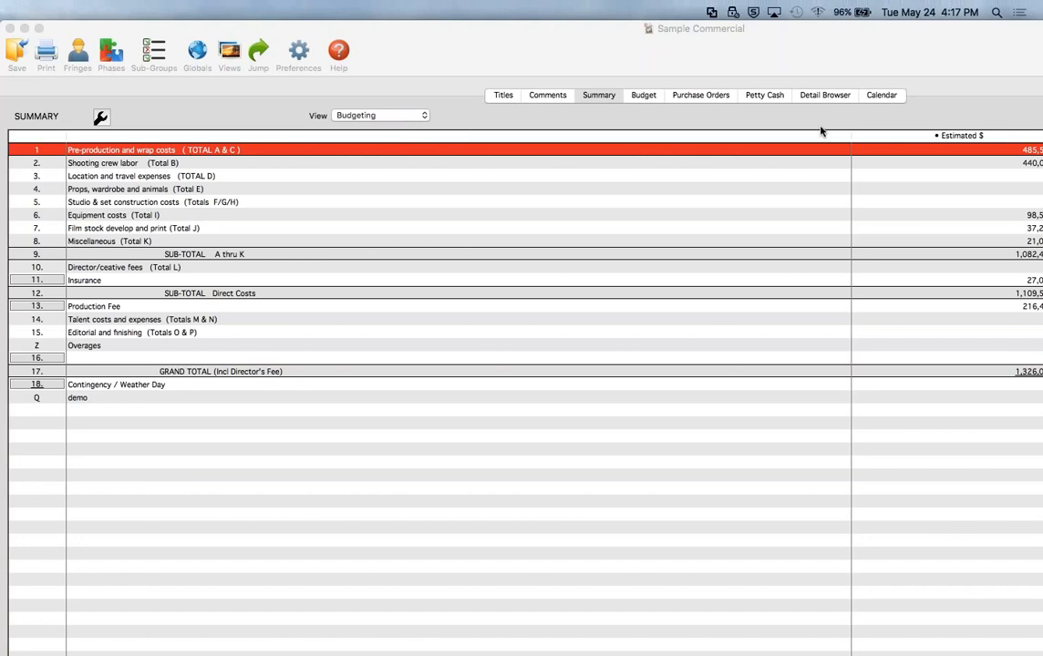
{"action": "left_click", "coordinate": [389, 119]}
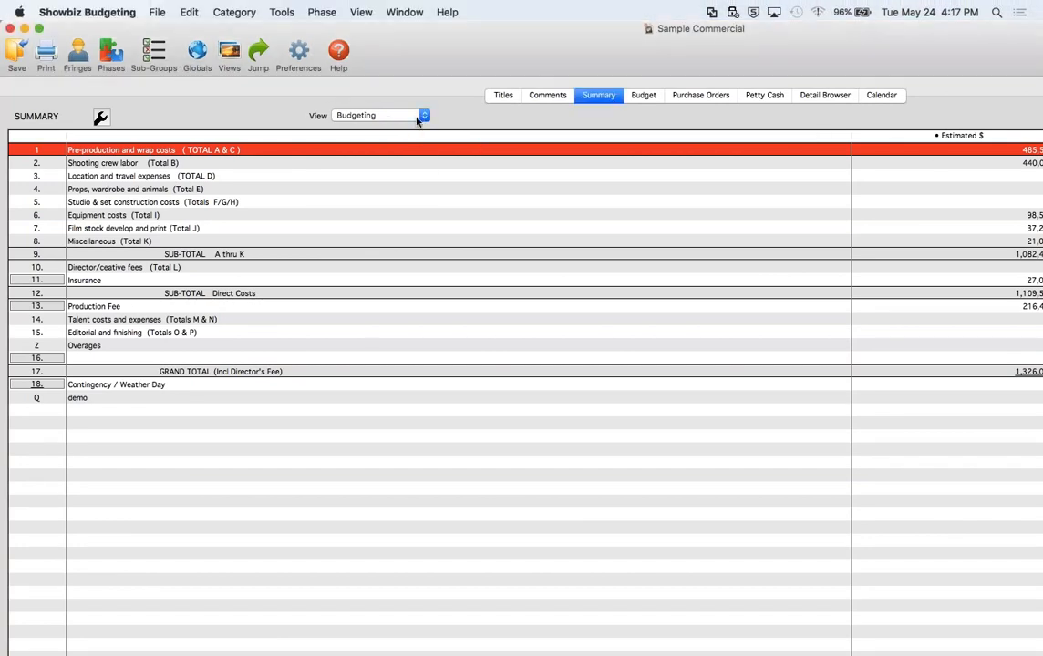
{"action": "left_click", "coordinate": [418, 120]}
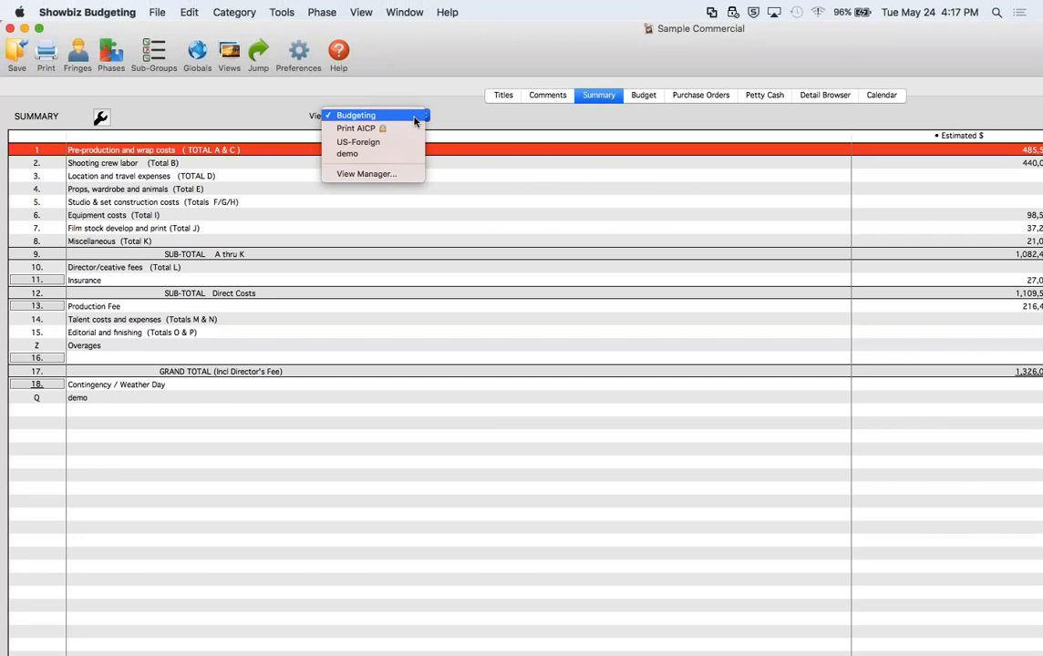
{"action": "left_click", "coordinate": [382, 156]}
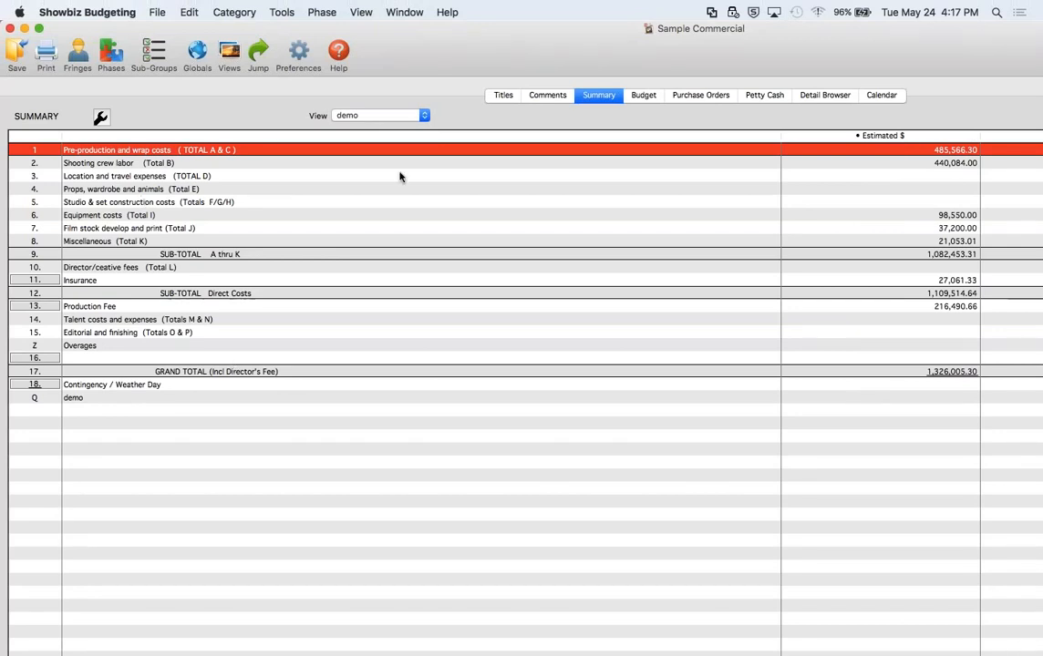
Make the Sample Commercial window full screen and set its summary to the Budgeting view
{"action": "mouse_move", "coordinate": [456, 34]}
{"action": "left_mouse_down"}
{"action": "mouse_move", "coordinate": [283, 49]}
{"action": "mouse_move", "coordinate": [482, 18]}
{"action": "mouse_move", "coordinate": [453, 13]}
{"action": "left_mouse_up"}
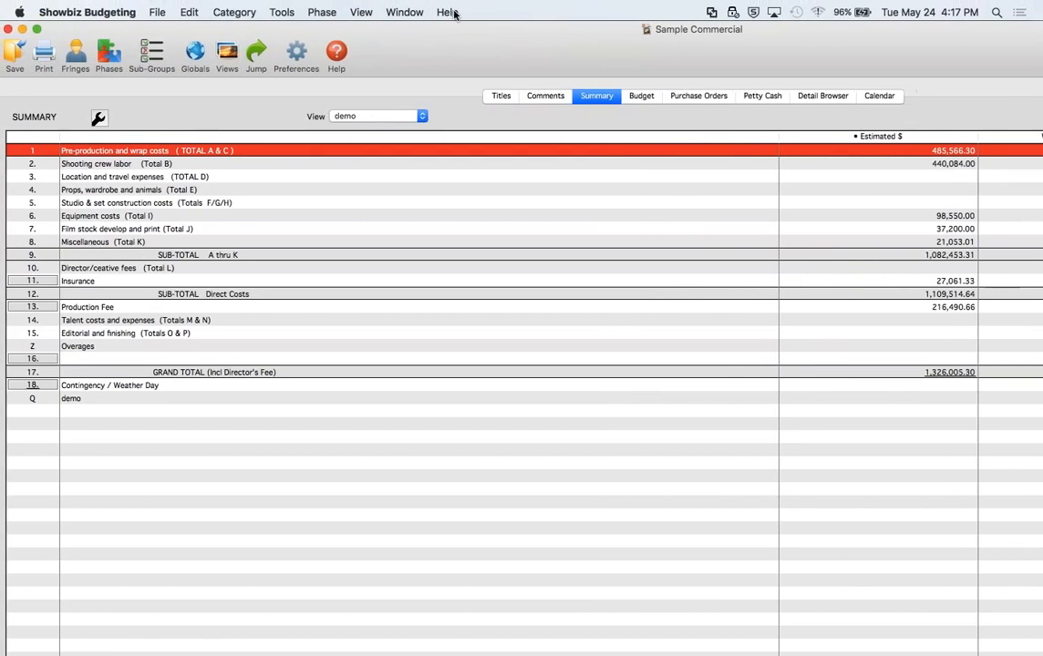
{"action": "left_click", "coordinate": [36, 28]}
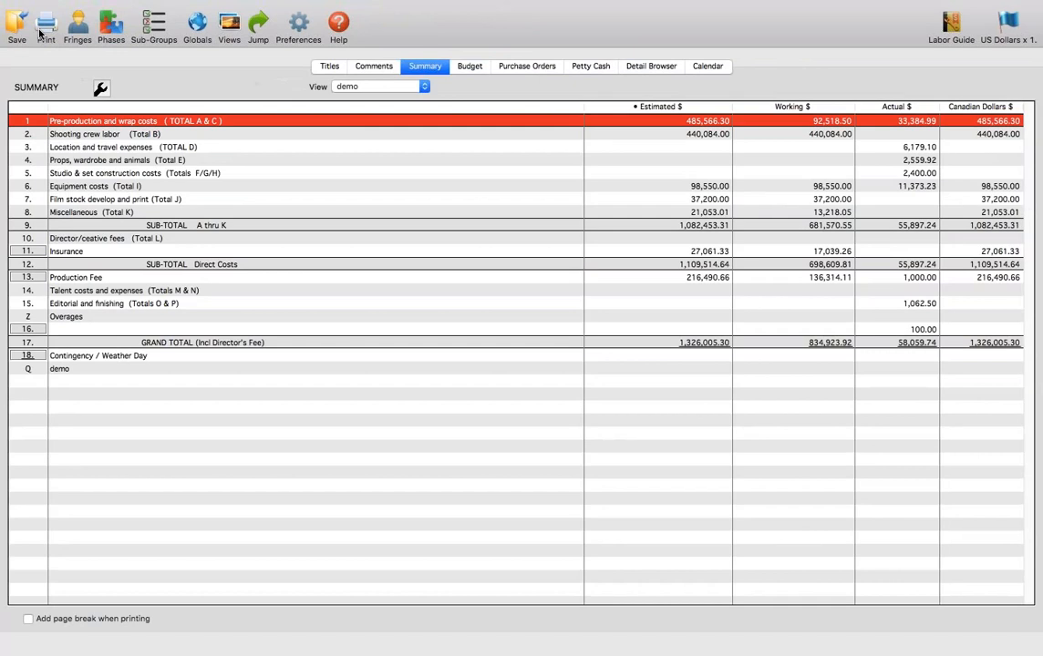
{"action": "left_click", "coordinate": [424, 87]}
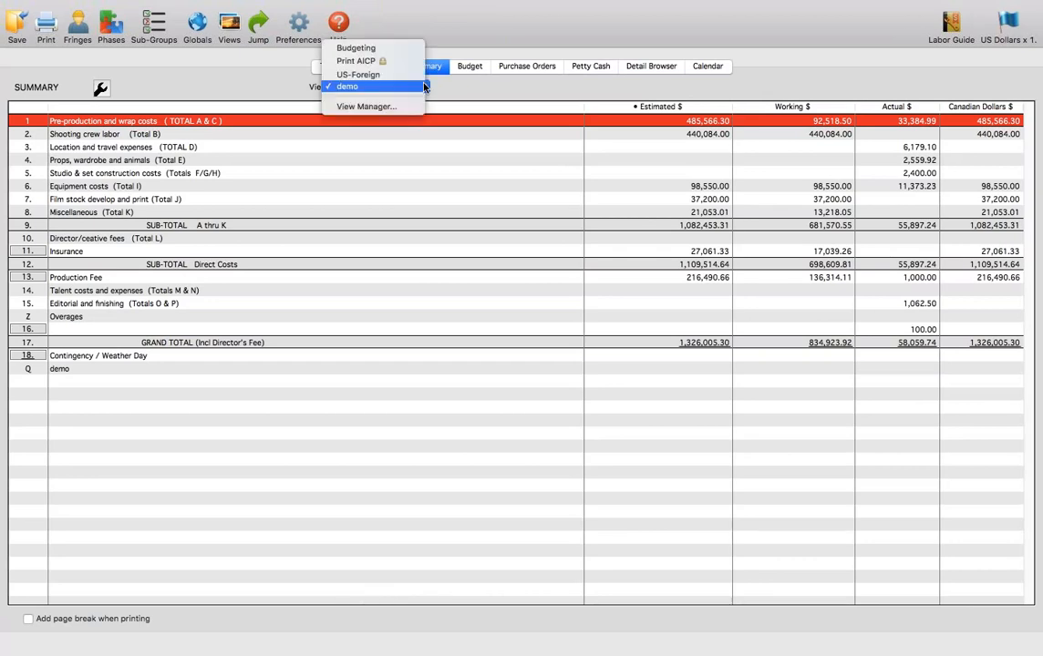
{"action": "left_click", "coordinate": [387, 50]}
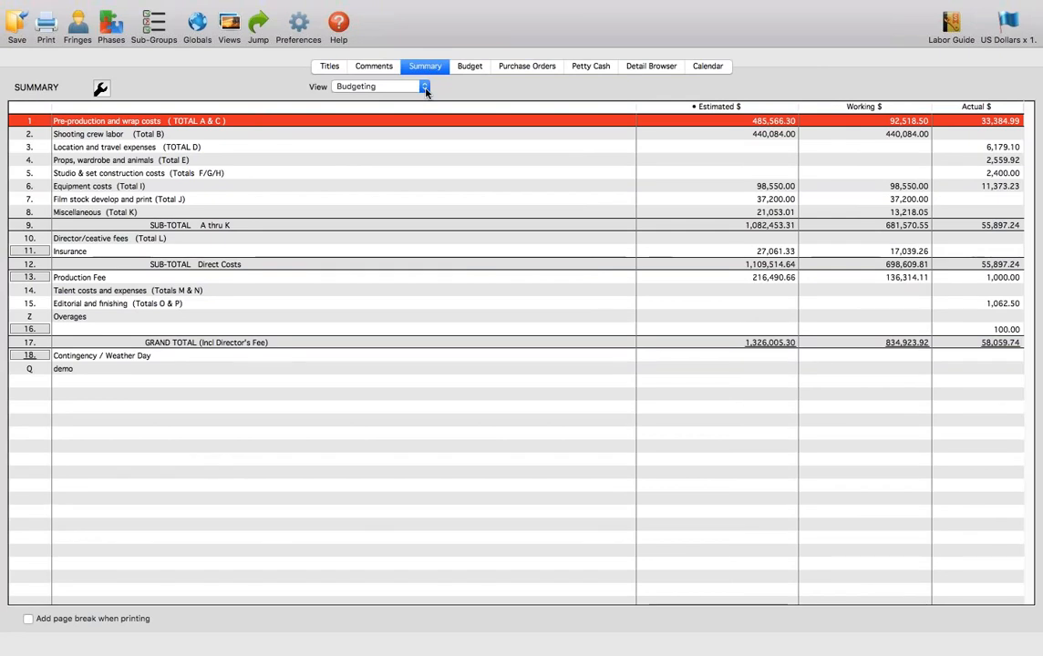
Return to the Sample Feature.mbb summary and display it in the Budget-Actual view, followed by the Cost Report view
{"action": "mouse_move", "coordinate": [279, 8]}
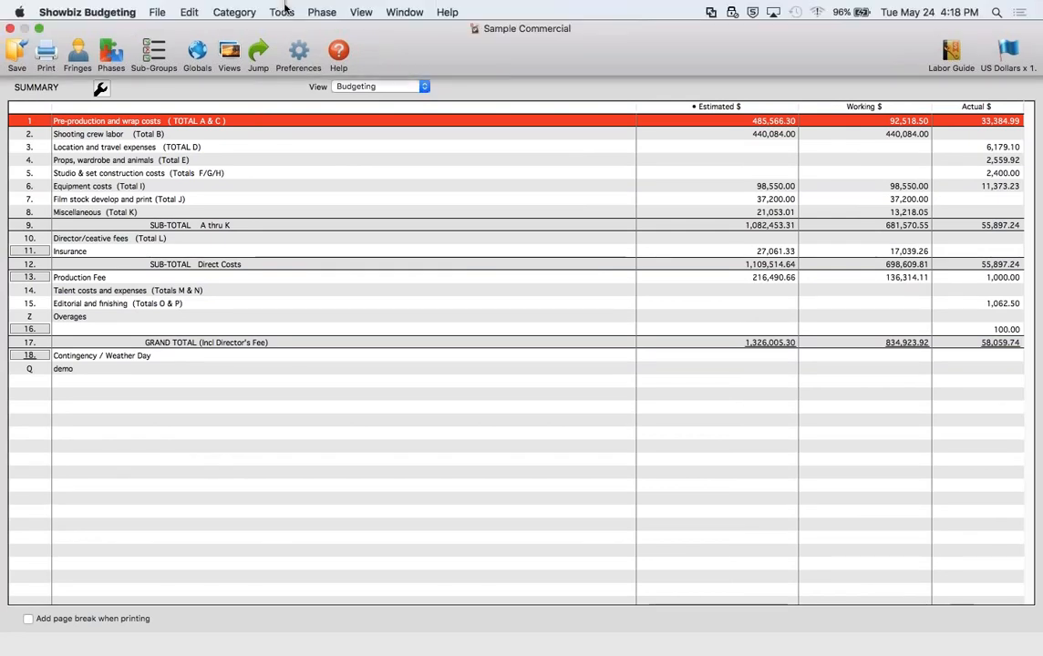
{"action": "left_click", "coordinate": [390, 12]}
{"action": "left_click", "coordinate": [407, 43]}
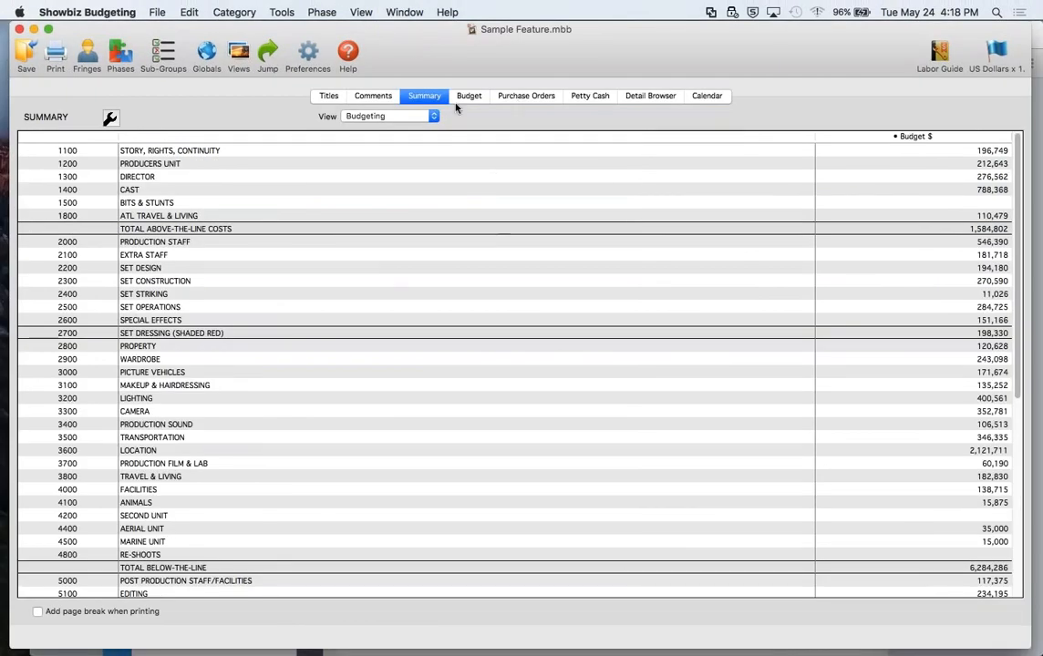
{"action": "left_click", "coordinate": [430, 117]}
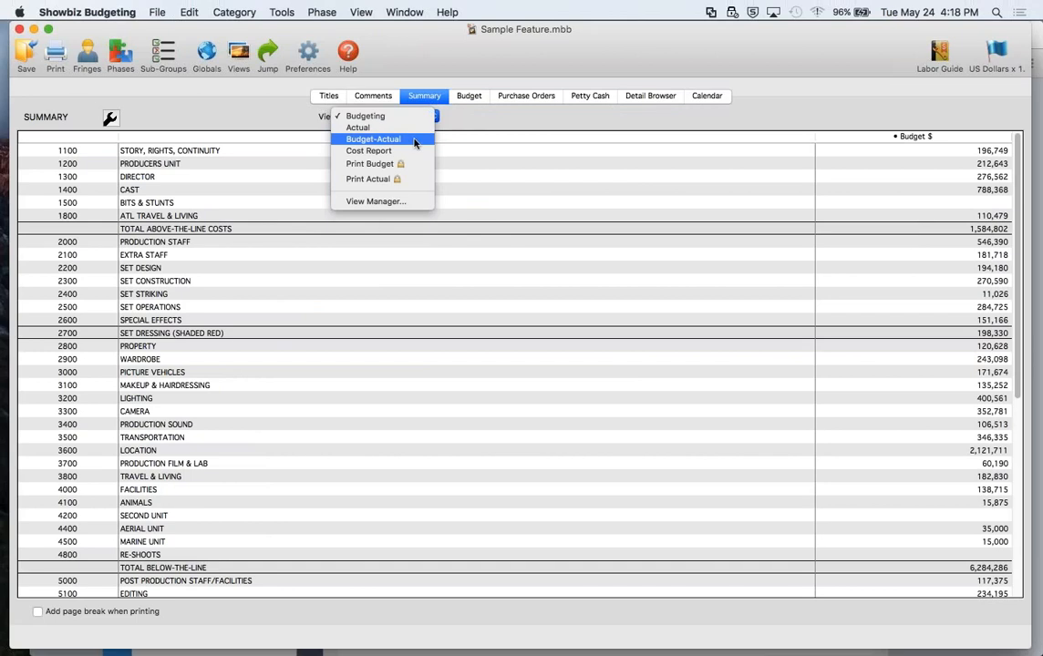
{"action": "left_click", "coordinate": [415, 140]}
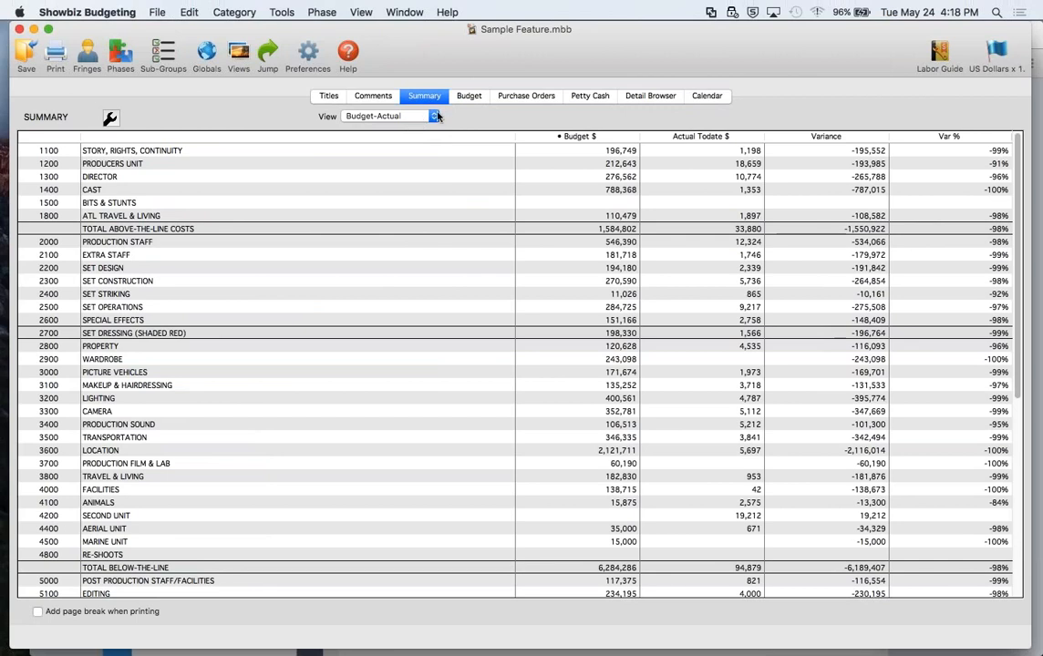
{"action": "left_click", "coordinate": [435, 116]}
{"action": "left_click", "coordinate": [415, 127]}
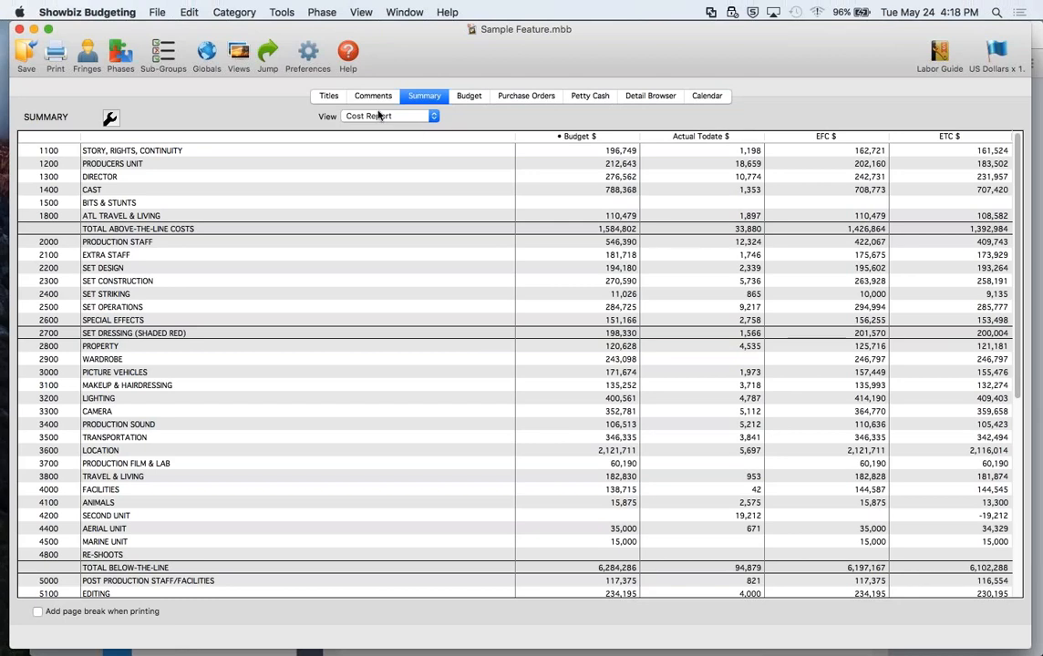
Create a new budget from the AICP 3-City Master.mbt template
{"action": "left_click", "coordinate": [157, 12]}
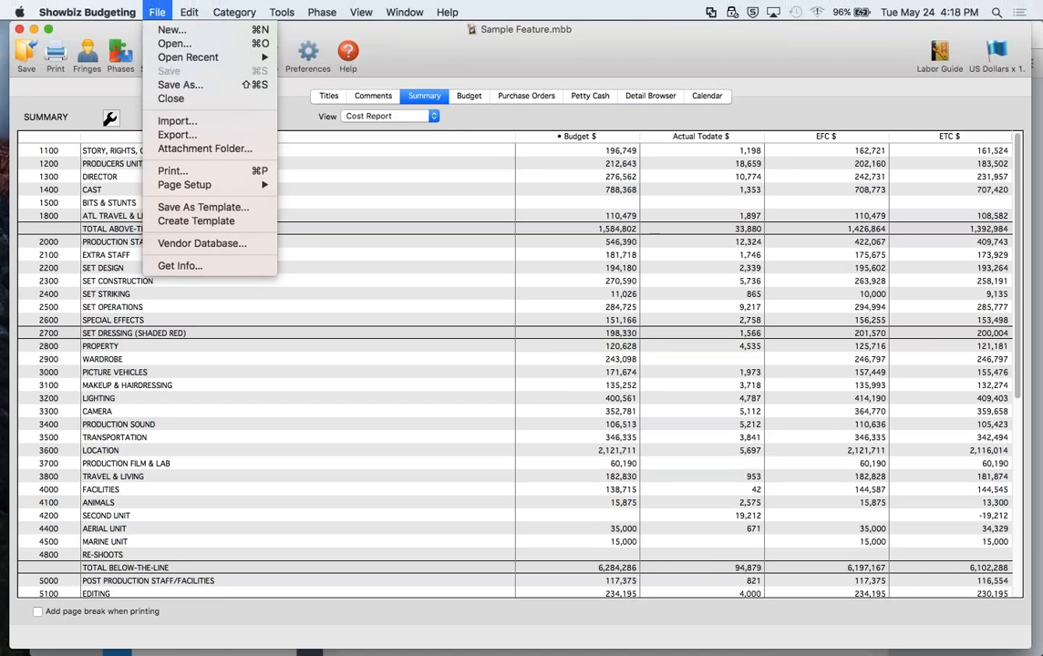
{"action": "left_click", "coordinate": [162, 33]}
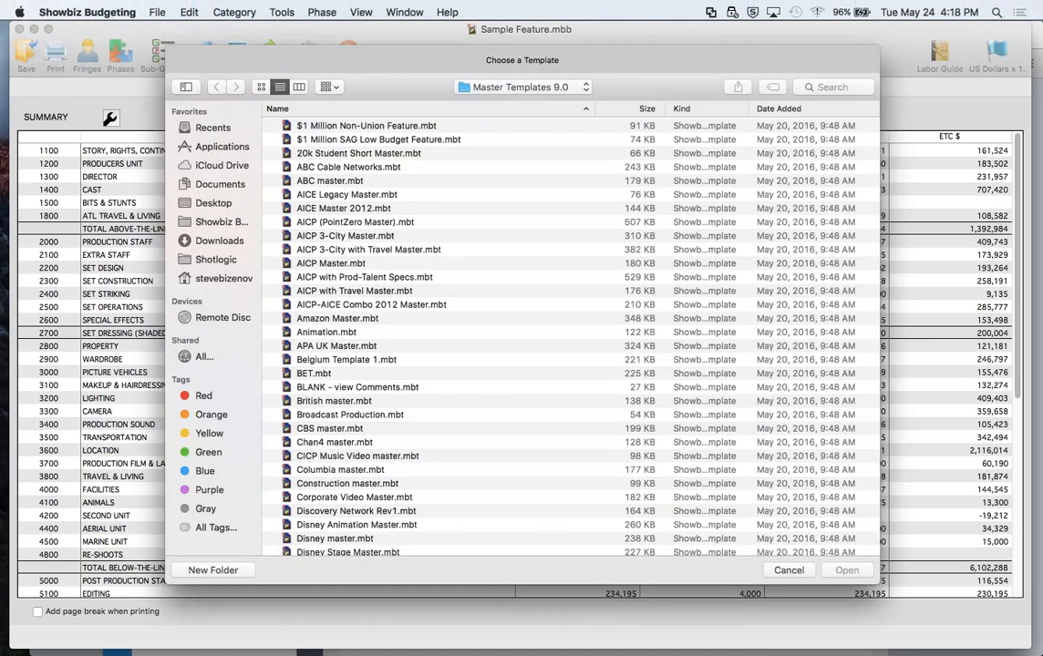
{"action": "left_click", "coordinate": [335, 235]}
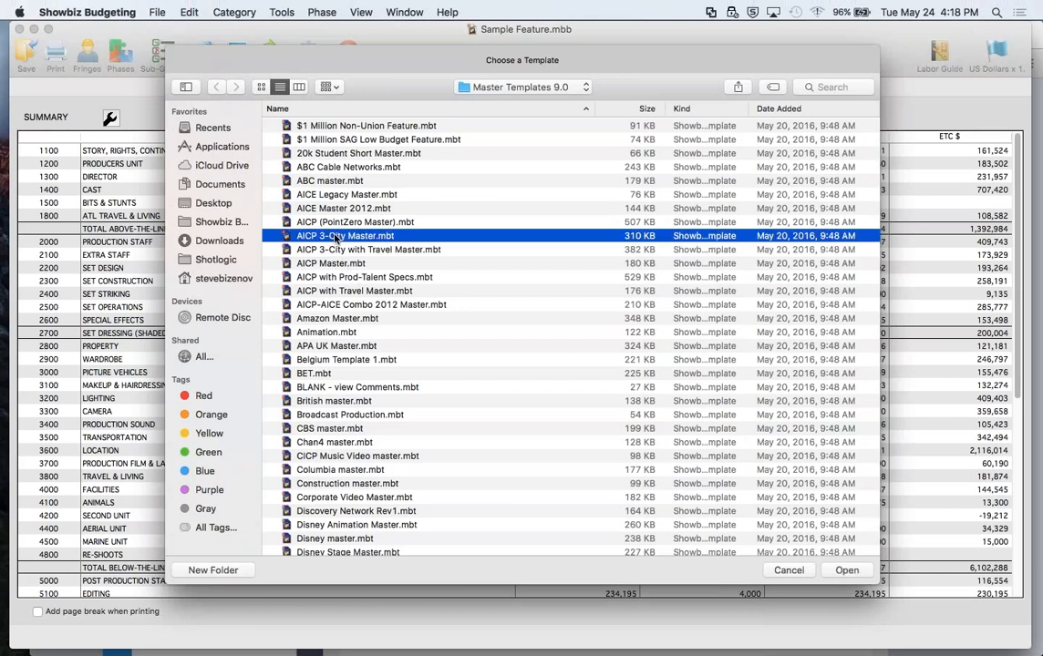
{"action": "double_click", "coordinate": [335, 236]}
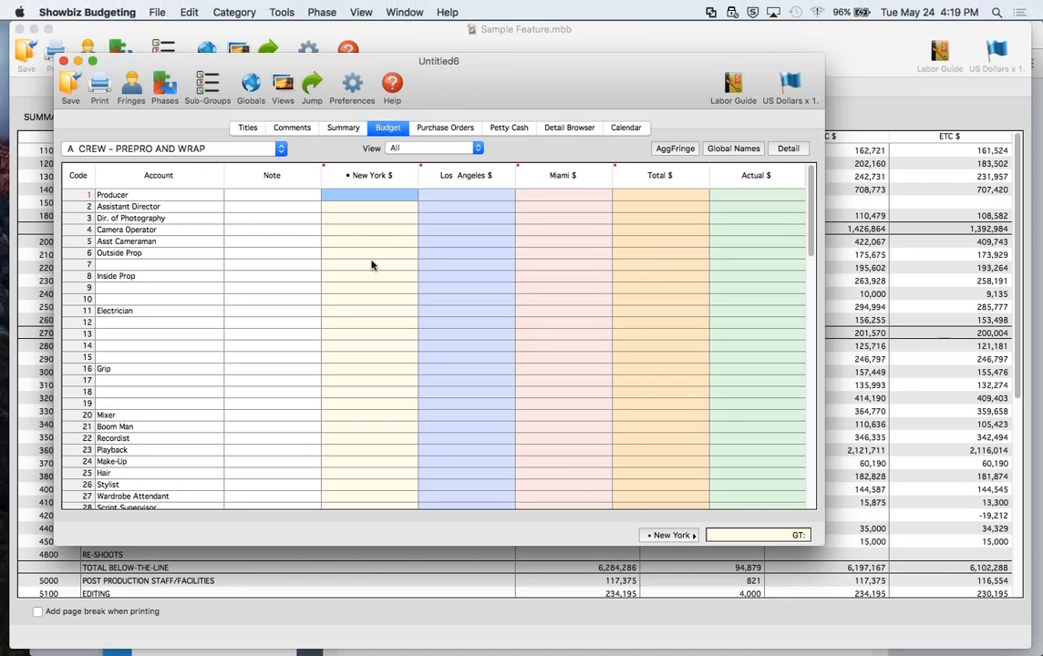
Examine the Total phase's settings, including the available phase types and native currencies, and cancel out of them
{"action": "left_click", "coordinate": [163, 87]}
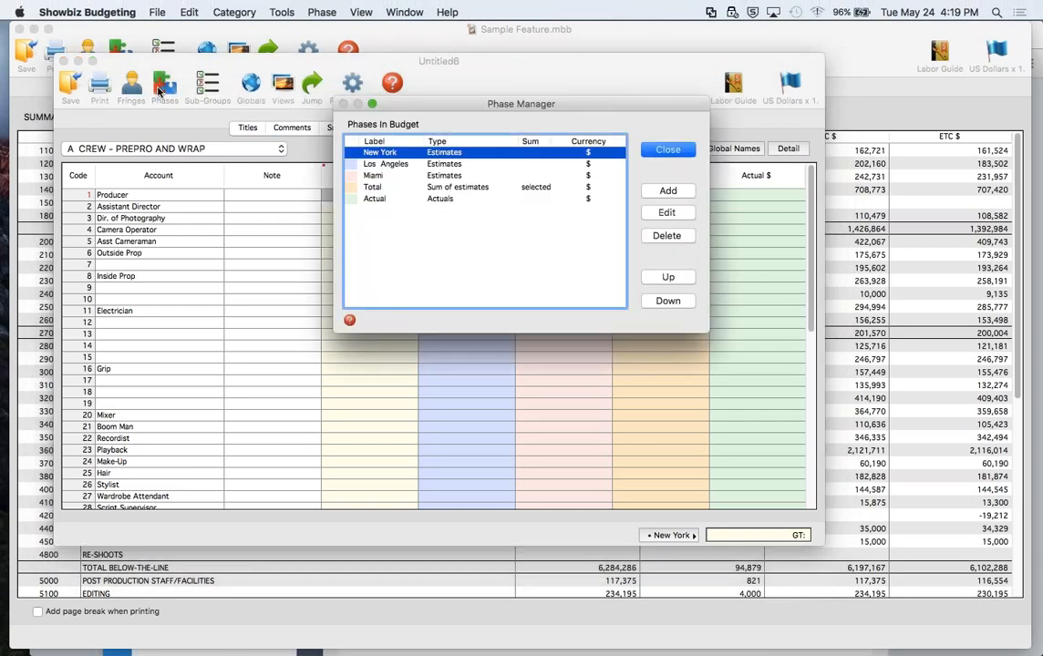
{"action": "left_click", "coordinate": [451, 188]}
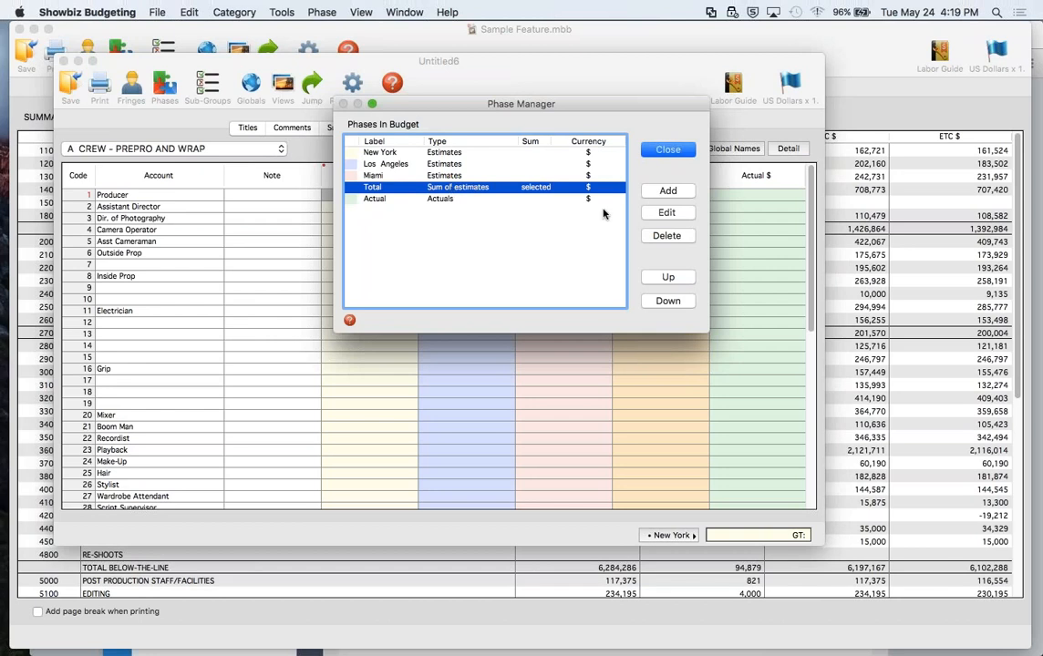
{"action": "left_click", "coordinate": [666, 213]}
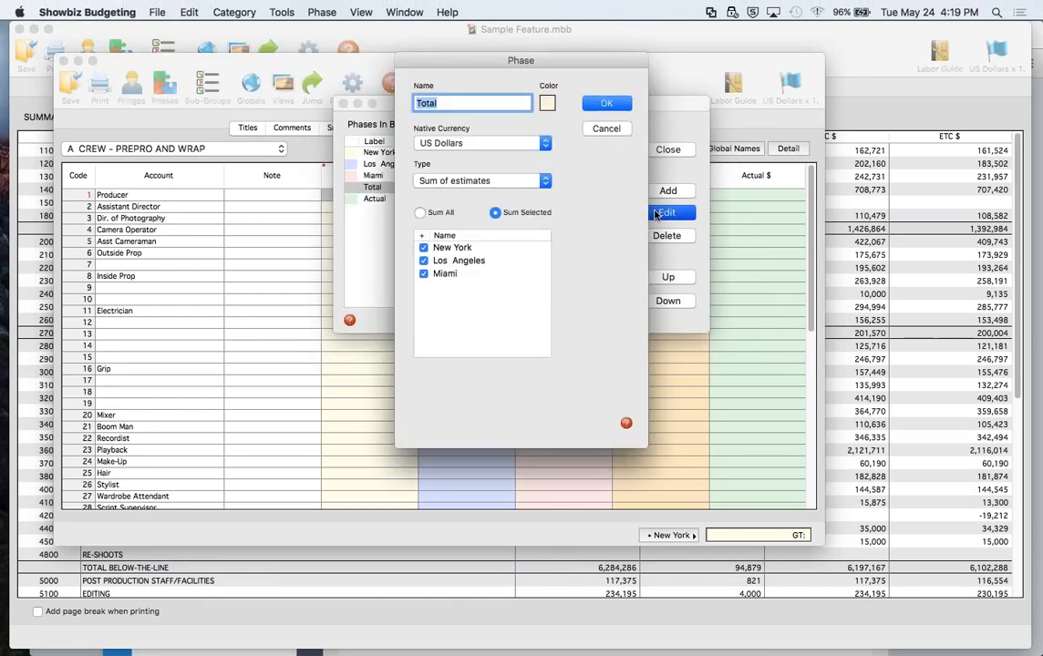
{"action": "left_click", "coordinate": [539, 186]}
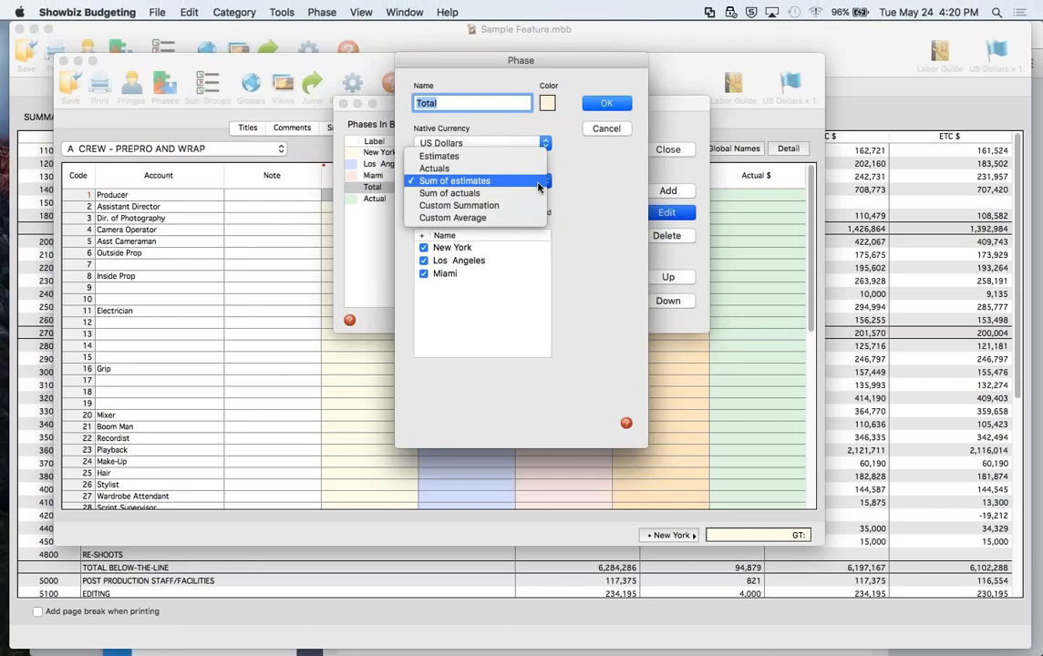
{"action": "left_click", "coordinate": [577, 187]}
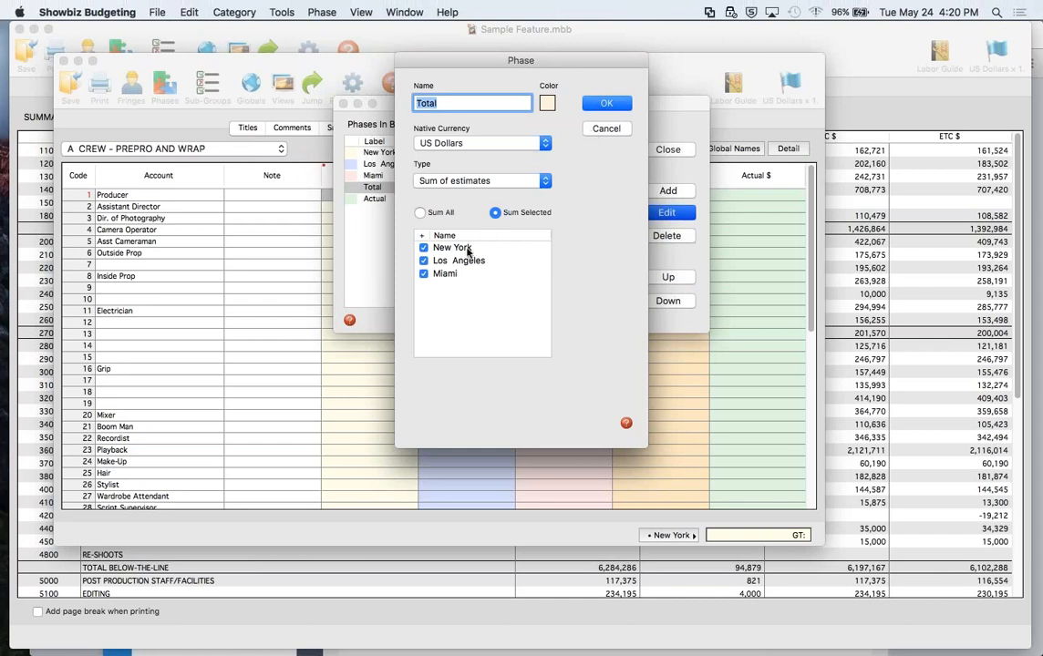
{"action": "left_click", "coordinate": [542, 146]}
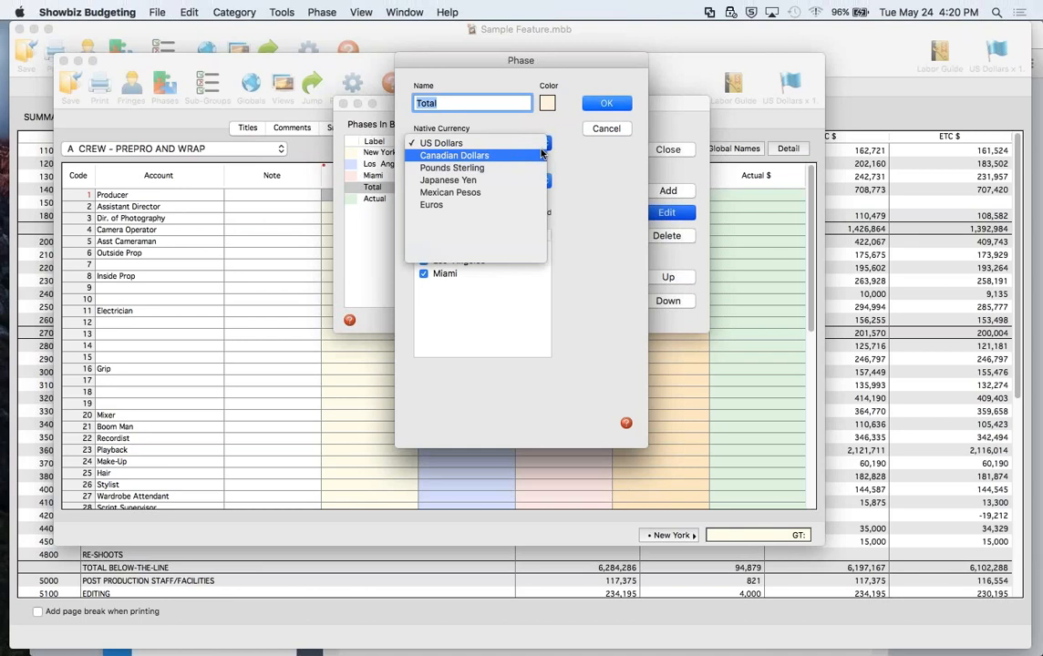
{"action": "left_click", "coordinate": [605, 129]}
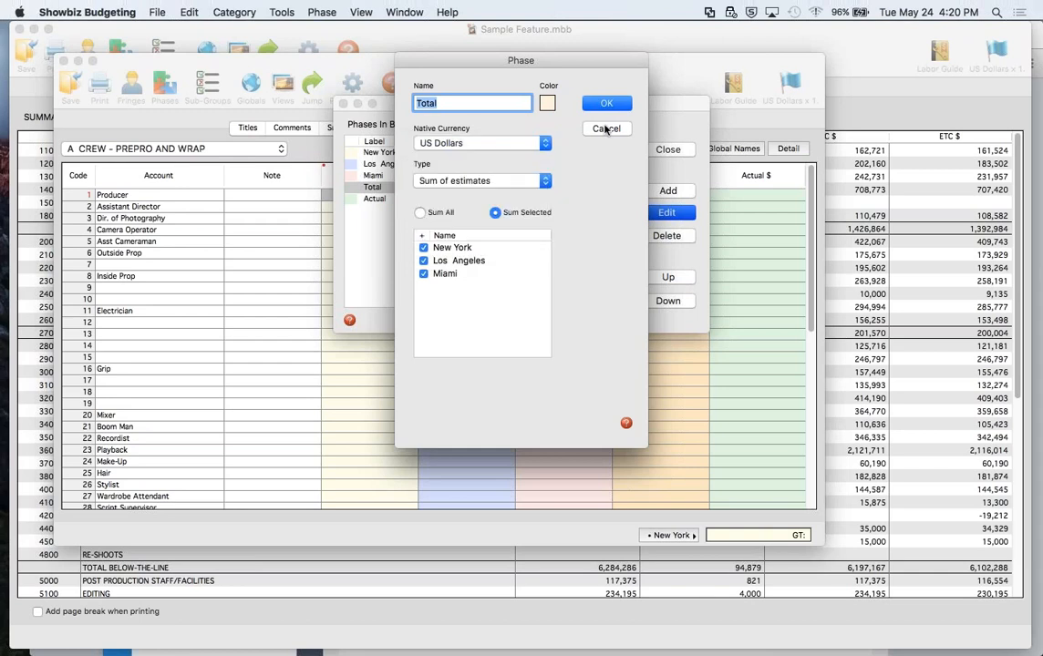
{"action": "left_click", "coordinate": [604, 128]}
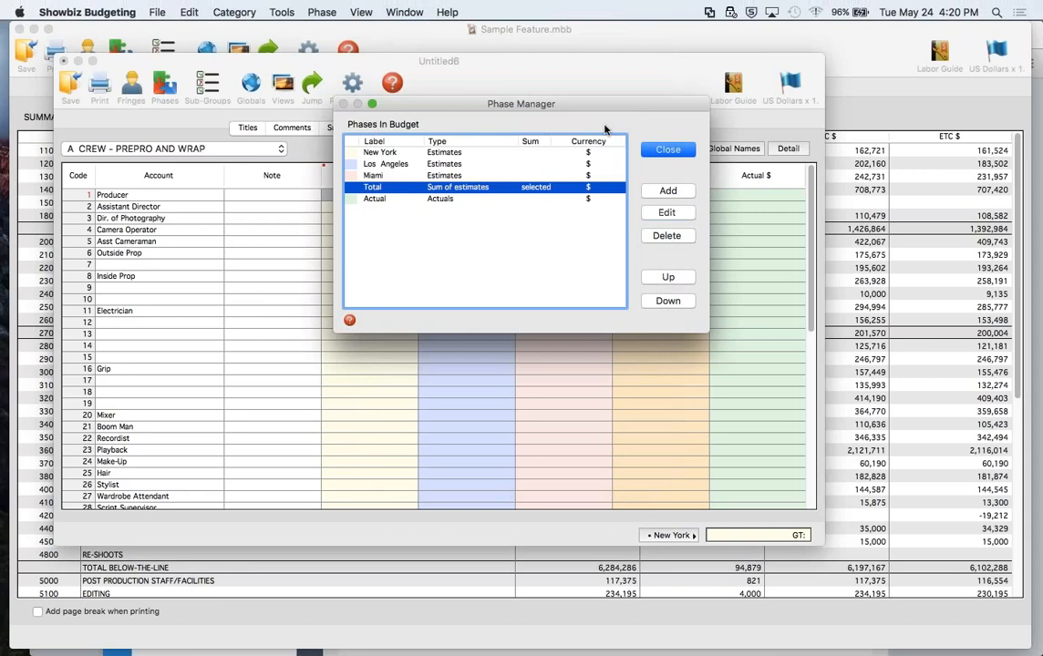
Rename the Miami phase as London and set its native currency to Pounds Sterling
{"action": "left_click", "coordinate": [375, 177]}
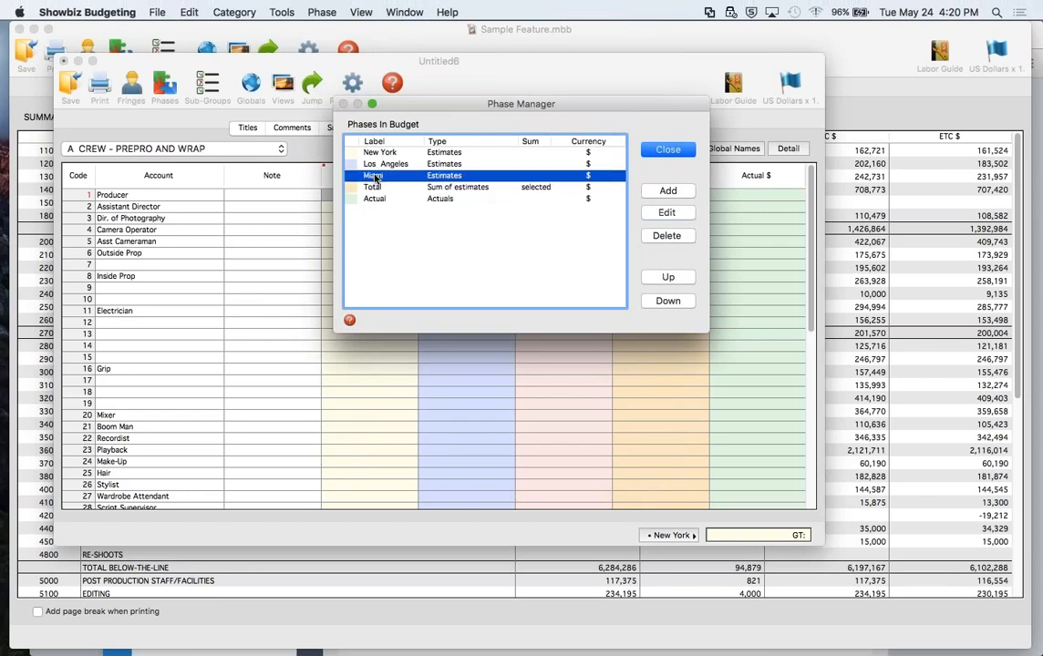
{"action": "left_click", "coordinate": [657, 216]}
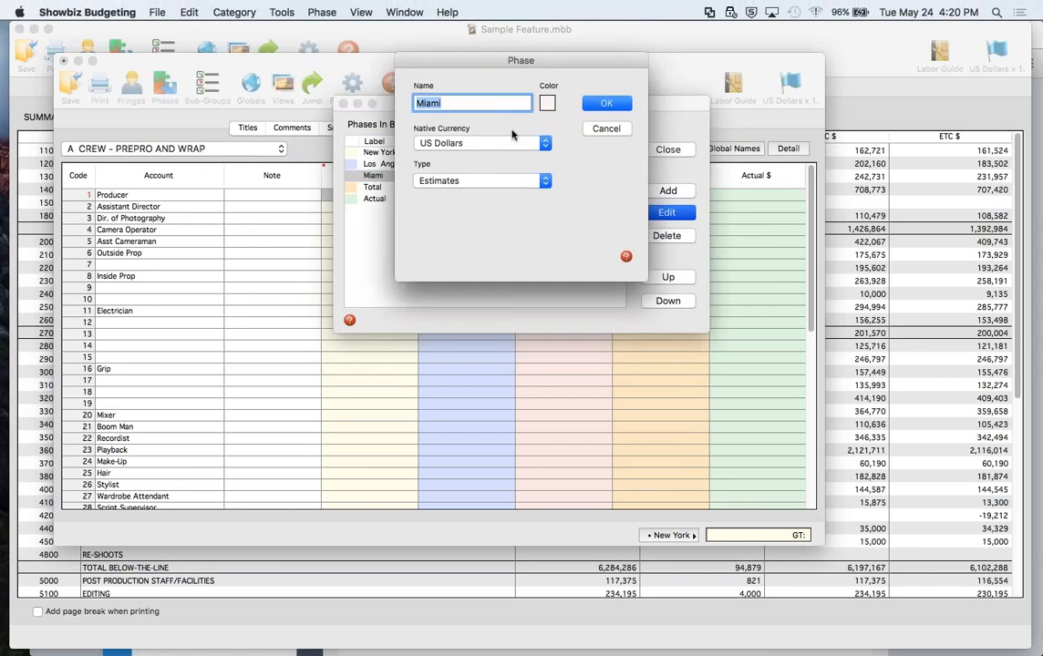
{"action": "type", "text": "London"}
{"action": "left_click", "coordinate": [547, 103]}
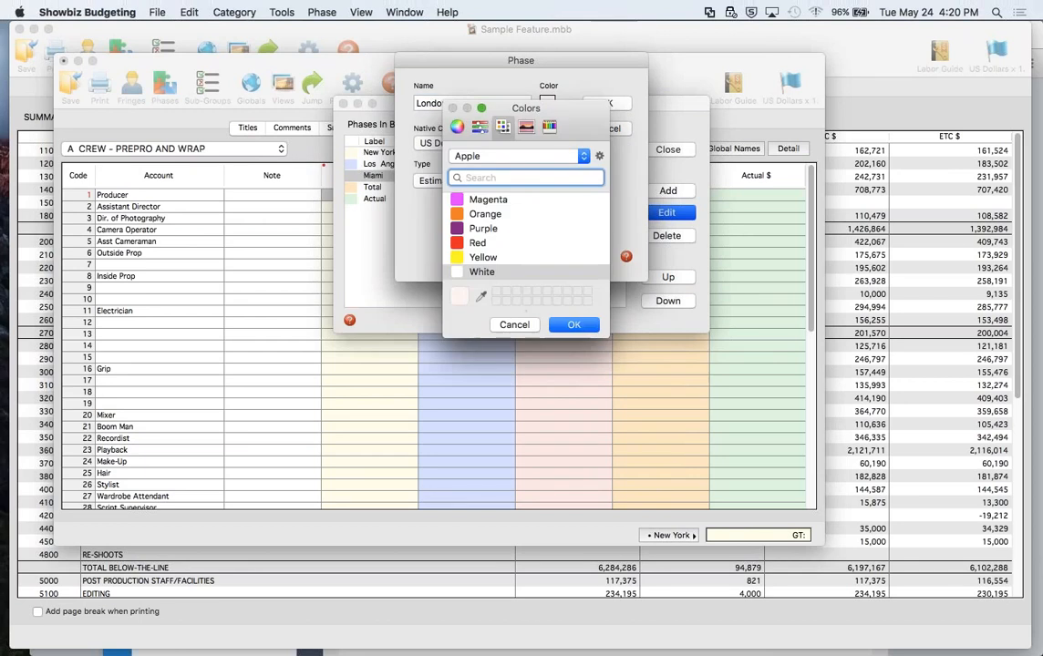
{"action": "left_click", "coordinate": [514, 324]}
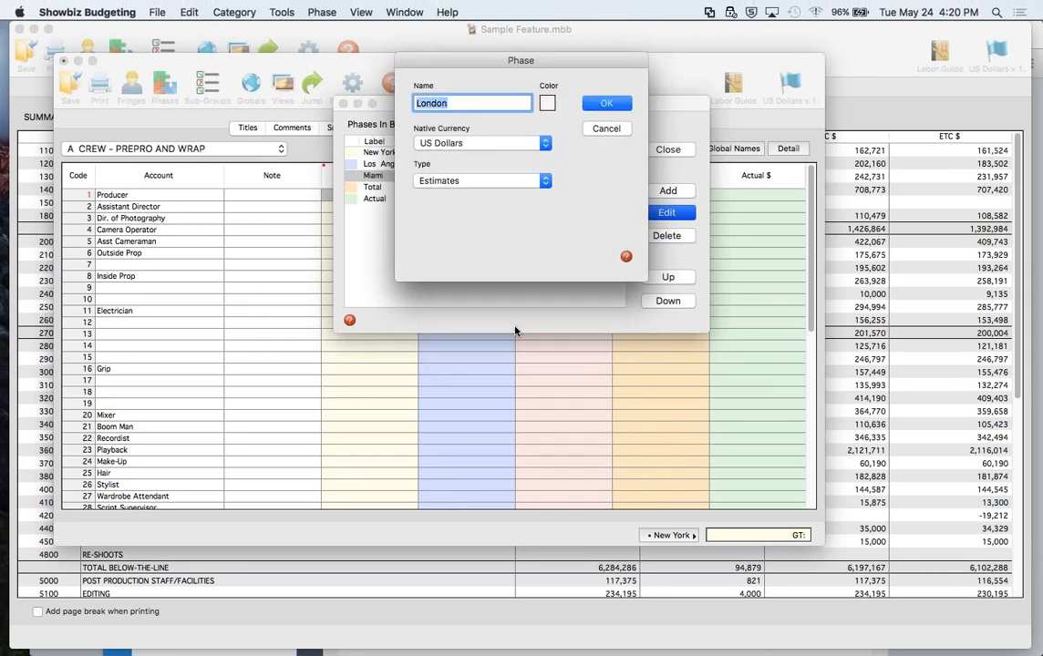
{"action": "left_click", "coordinate": [544, 144]}
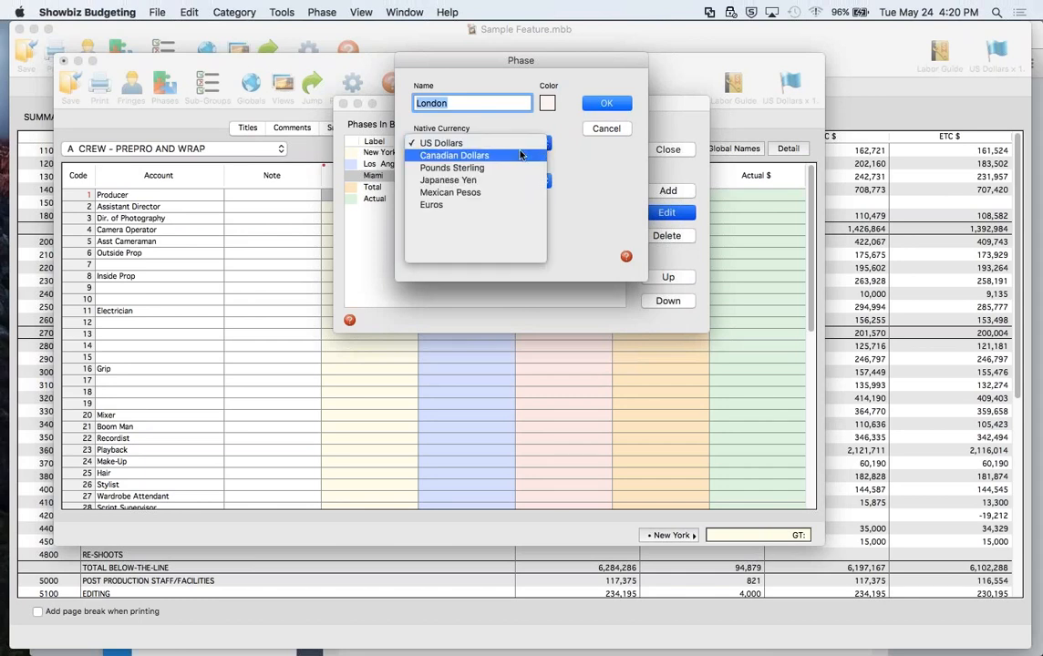
{"action": "left_click", "coordinate": [506, 171]}
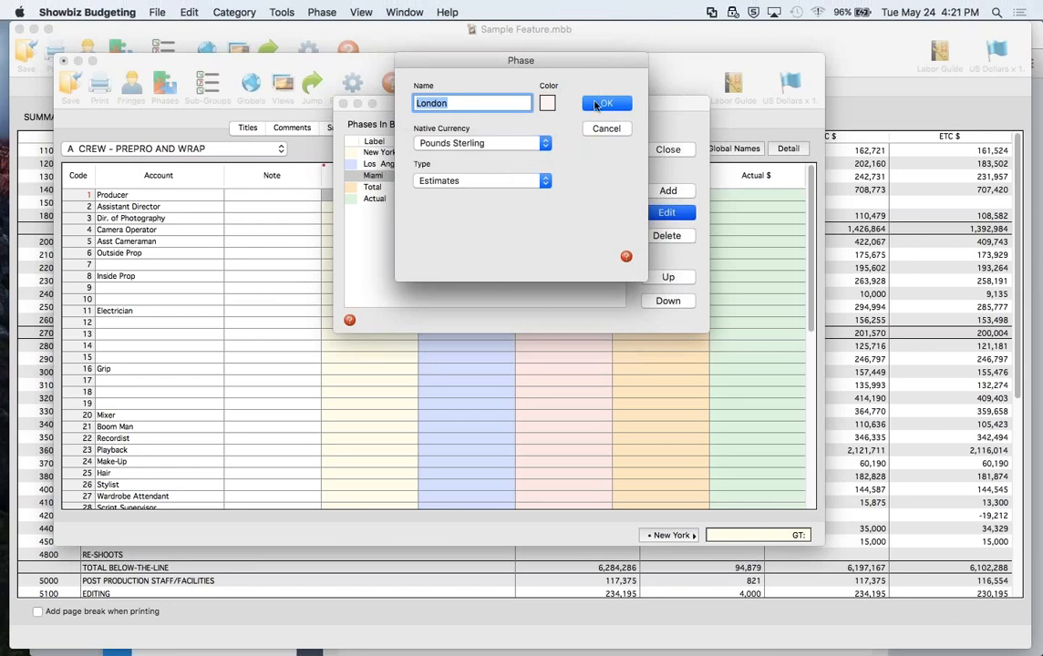
{"action": "left_click", "coordinate": [595, 104]}
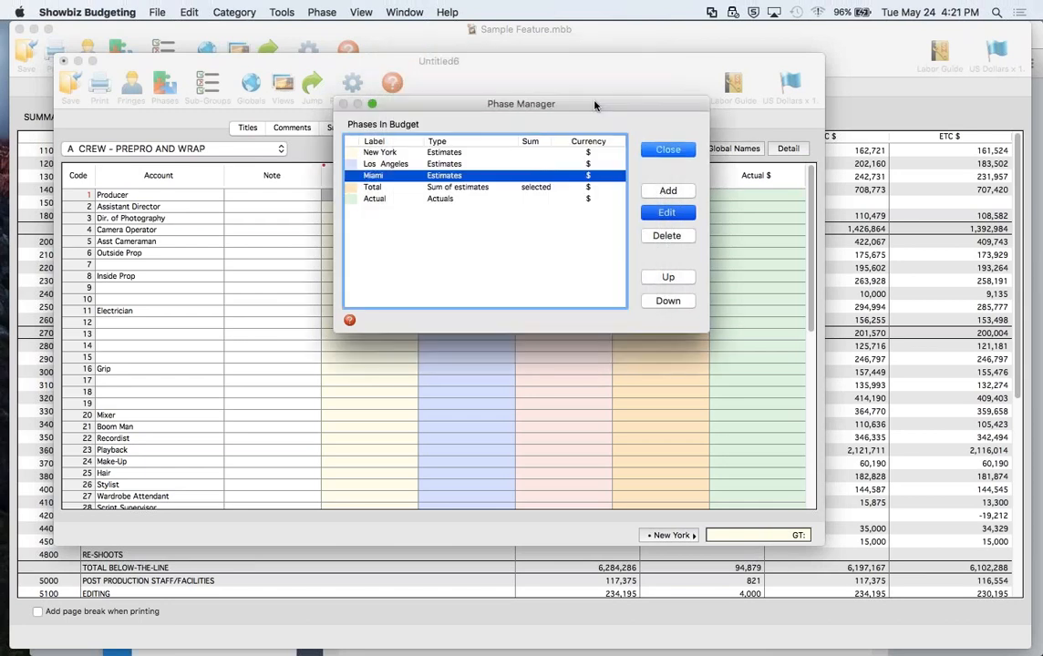
{"action": "left_click", "coordinate": [669, 153]}
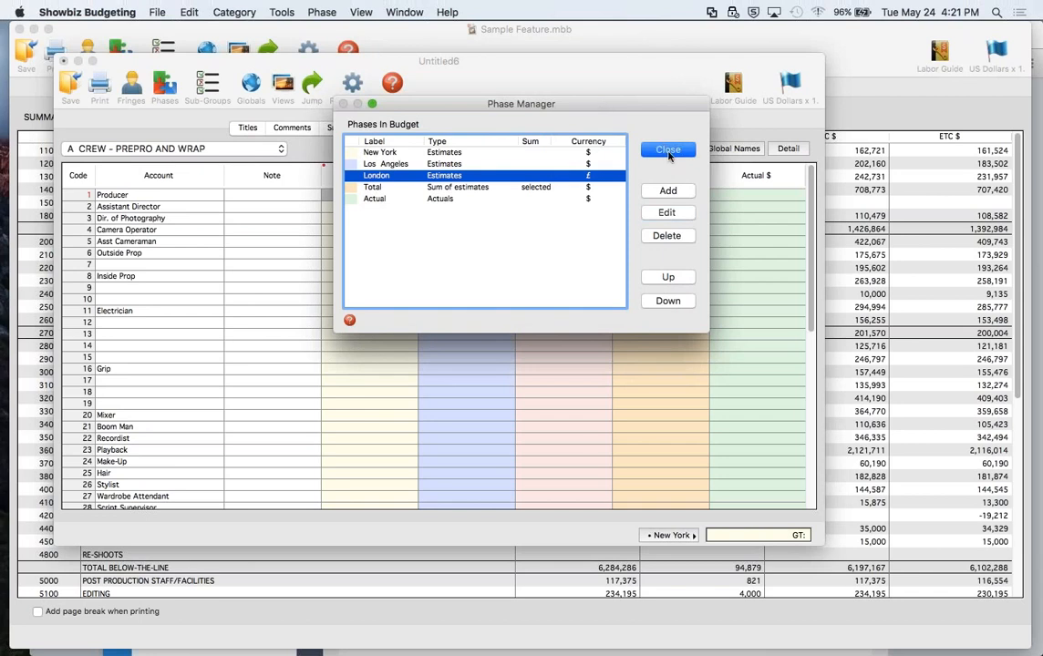
{"action": "left_click", "coordinate": [668, 151]}
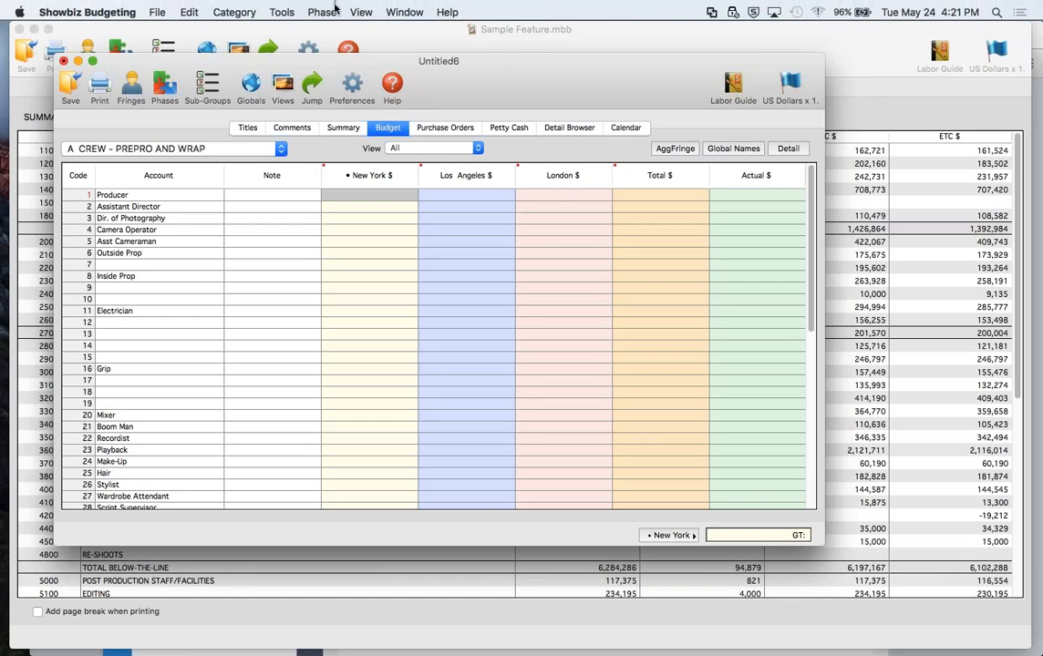
Set the budget's currency options to display amounts in native currencies
{"action": "left_click", "coordinate": [281, 12]}
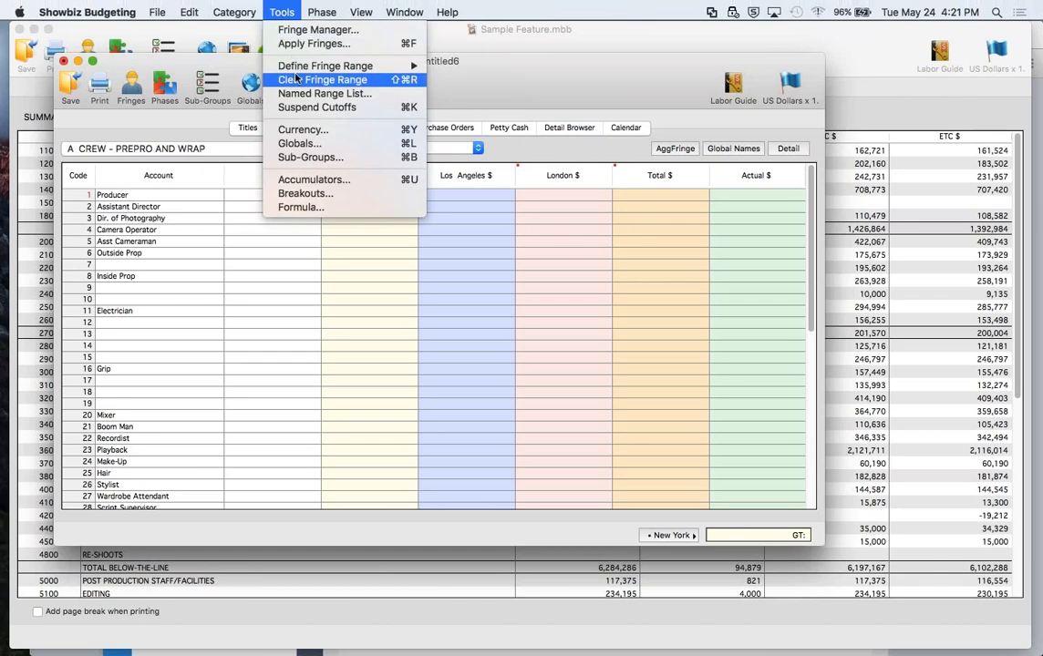
{"action": "left_click", "coordinate": [297, 130]}
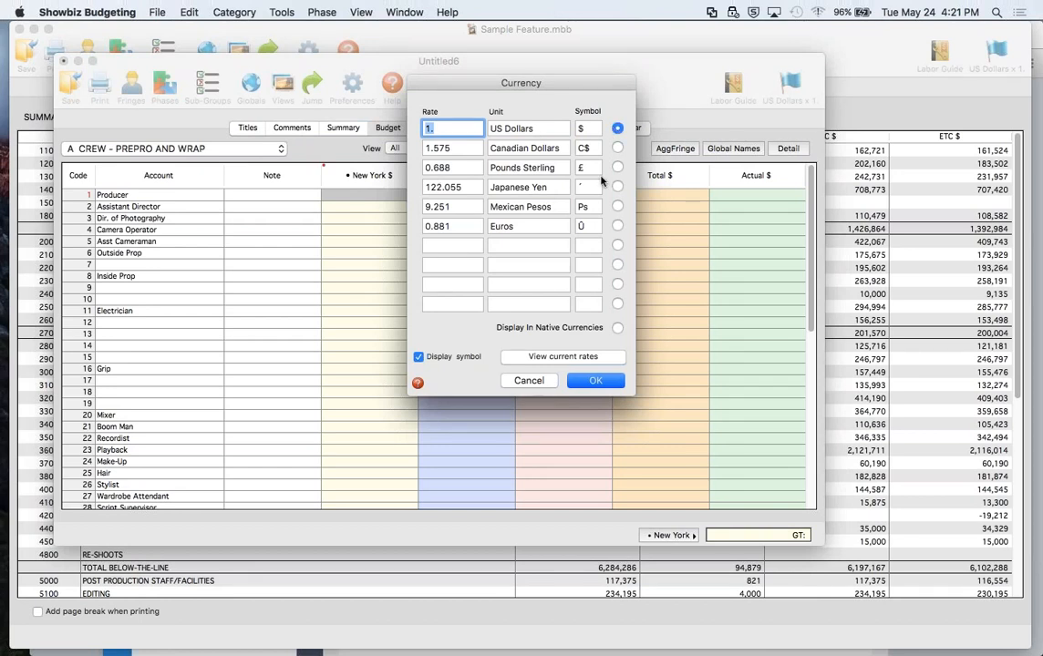
{"action": "left_click", "coordinate": [617, 327]}
{"action": "left_click", "coordinate": [593, 383]}
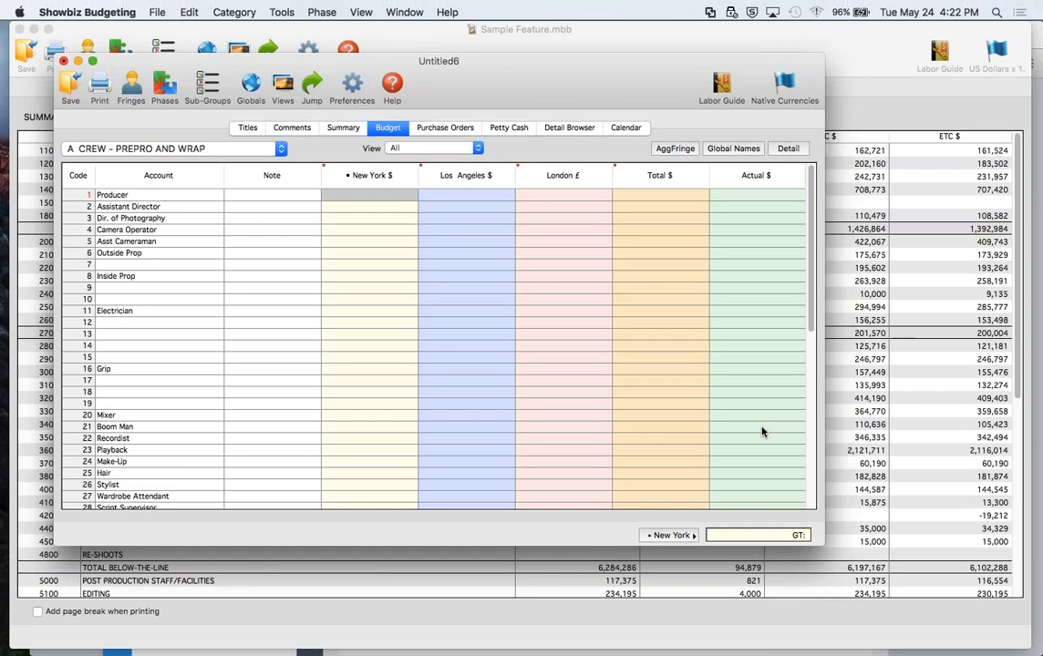
Close the Untitled6 budget without saving its changes and switch to the Sample Commercial budget
{"action": "key", "text": "super+Tab"}
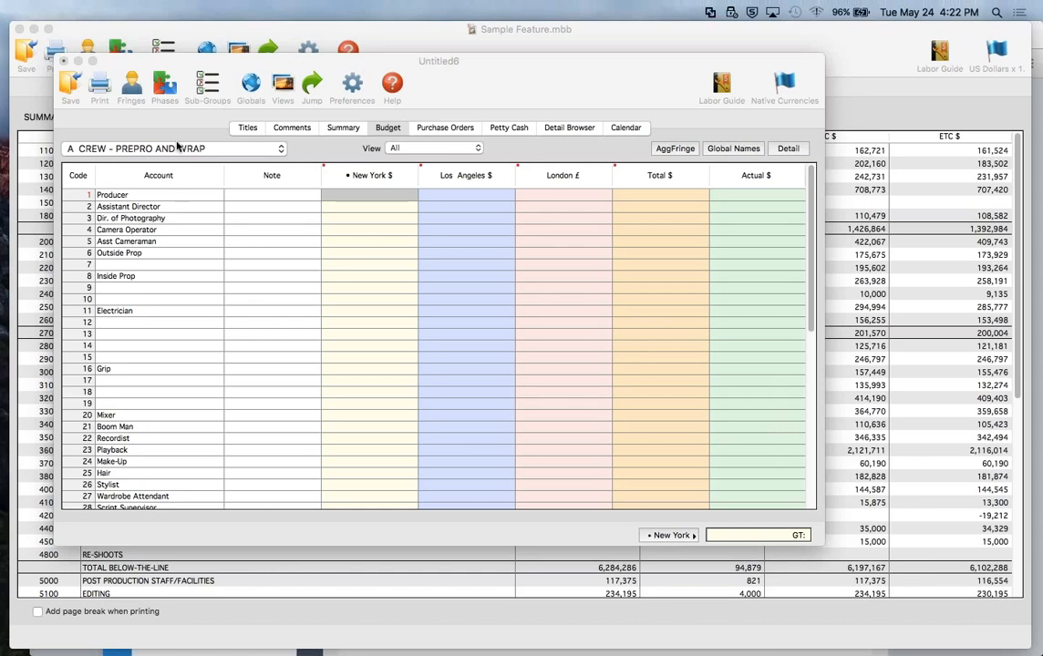
{"action": "left_click", "coordinate": [62, 61]}
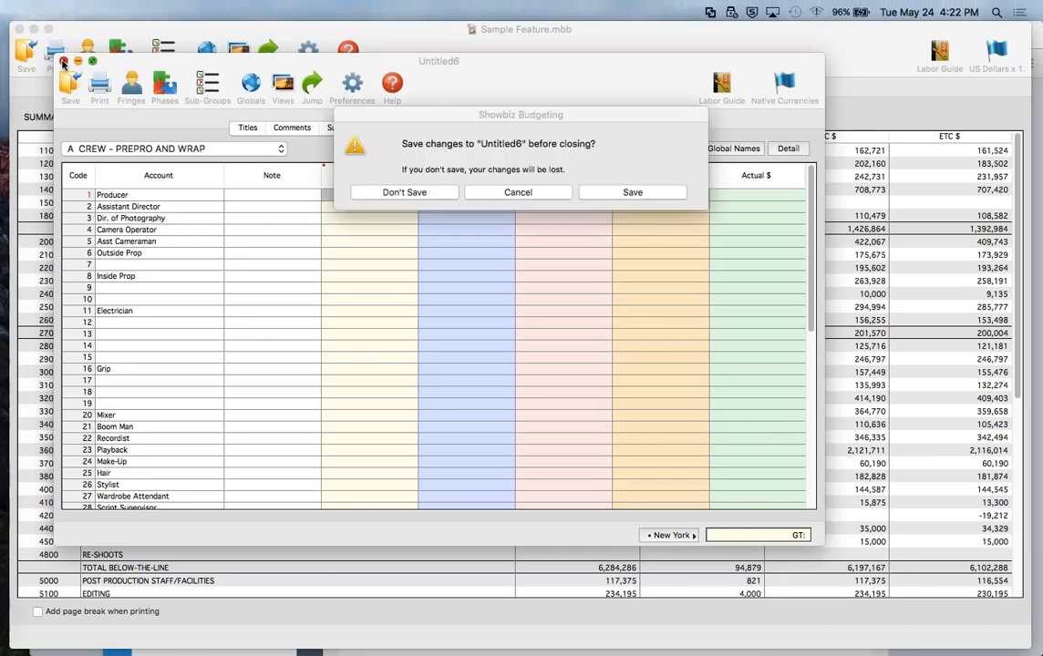
{"action": "left_click", "coordinate": [390, 191]}
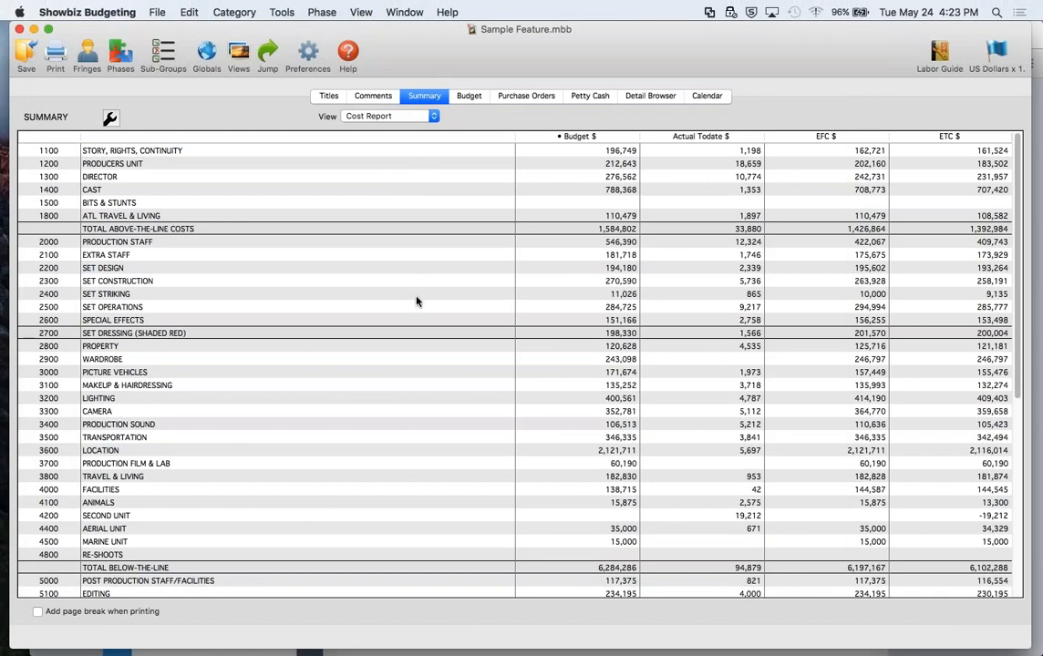
{"action": "left_click", "coordinate": [406, 12]}
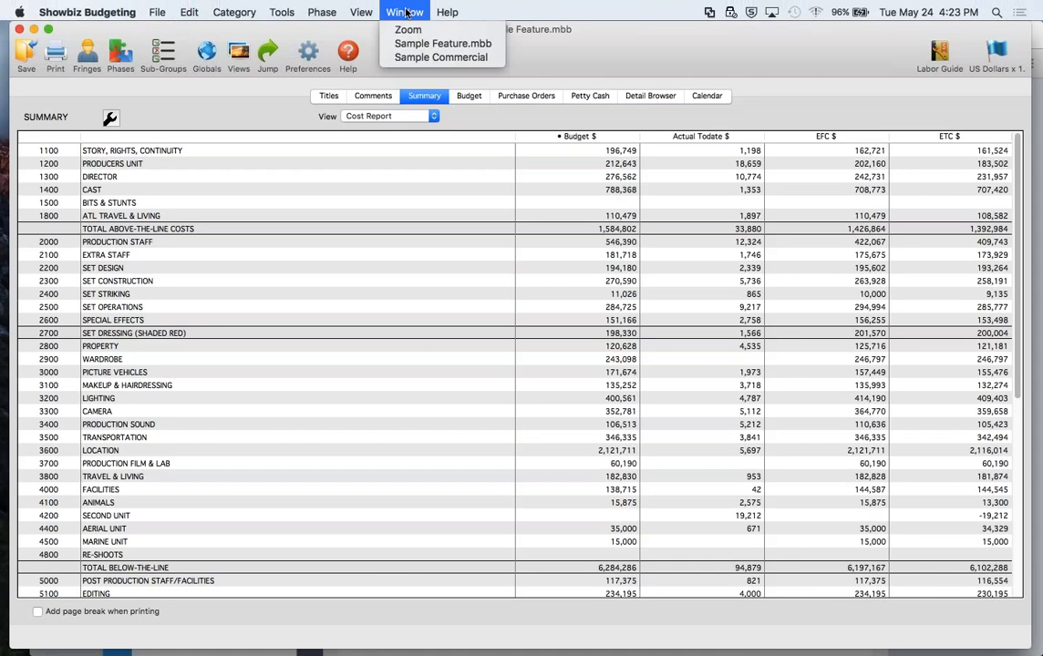
{"action": "left_click", "coordinate": [406, 57]}
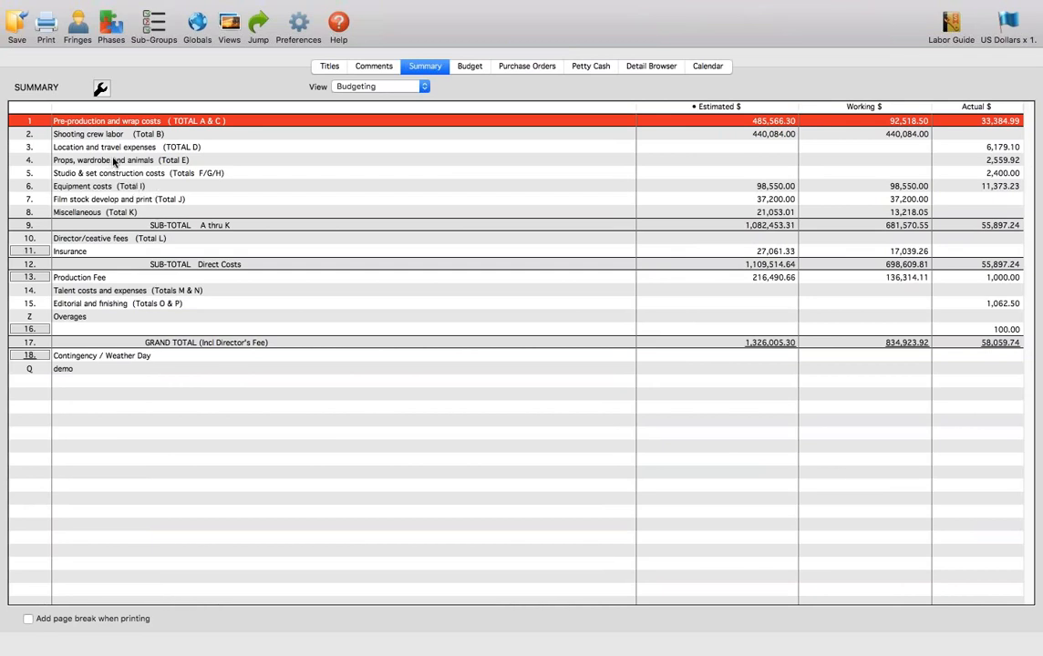
Examine the percentage settings of the Insurance line in the Sample Commercial summary
{"action": "left_click", "coordinate": [75, 254]}
{"action": "double_click", "coordinate": [23, 253]}
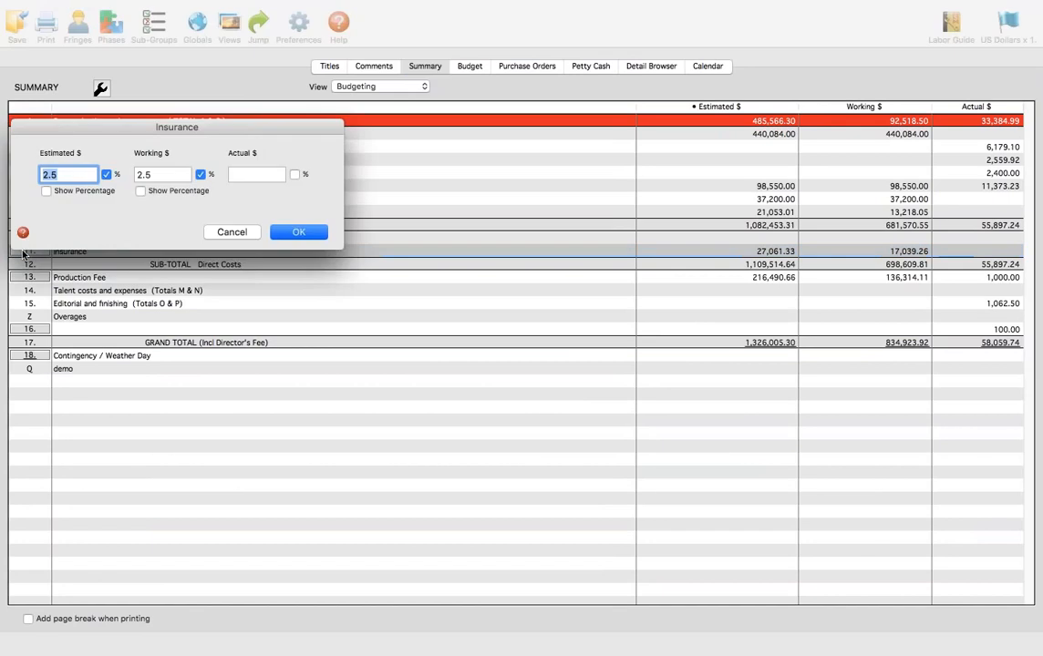
{"action": "left_click", "coordinate": [311, 235]}
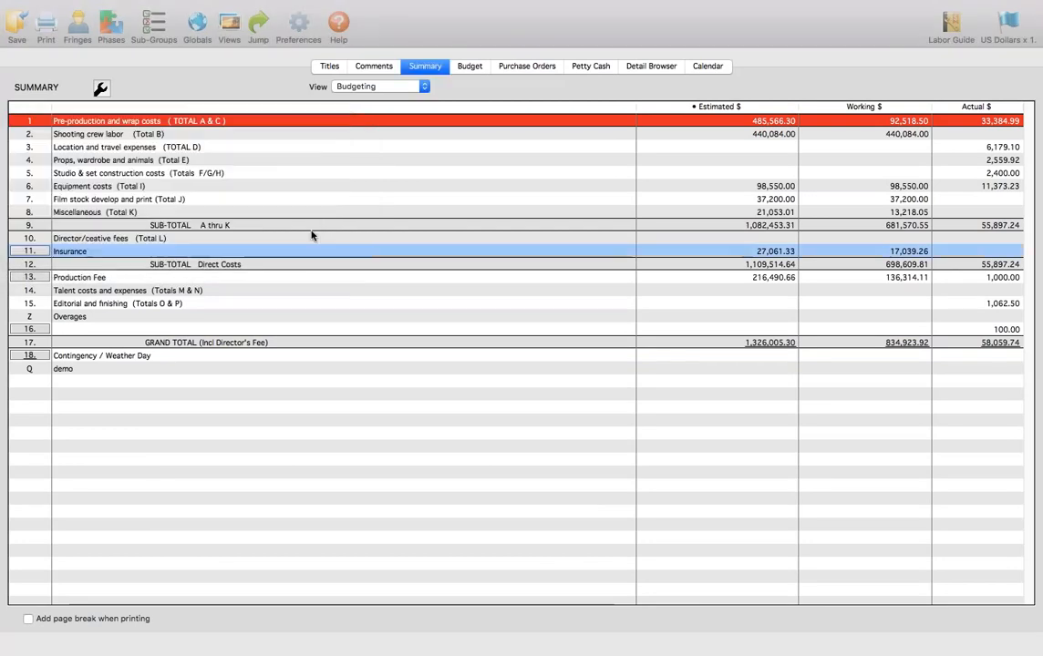
{"action": "double_click", "coordinate": [35, 250]}
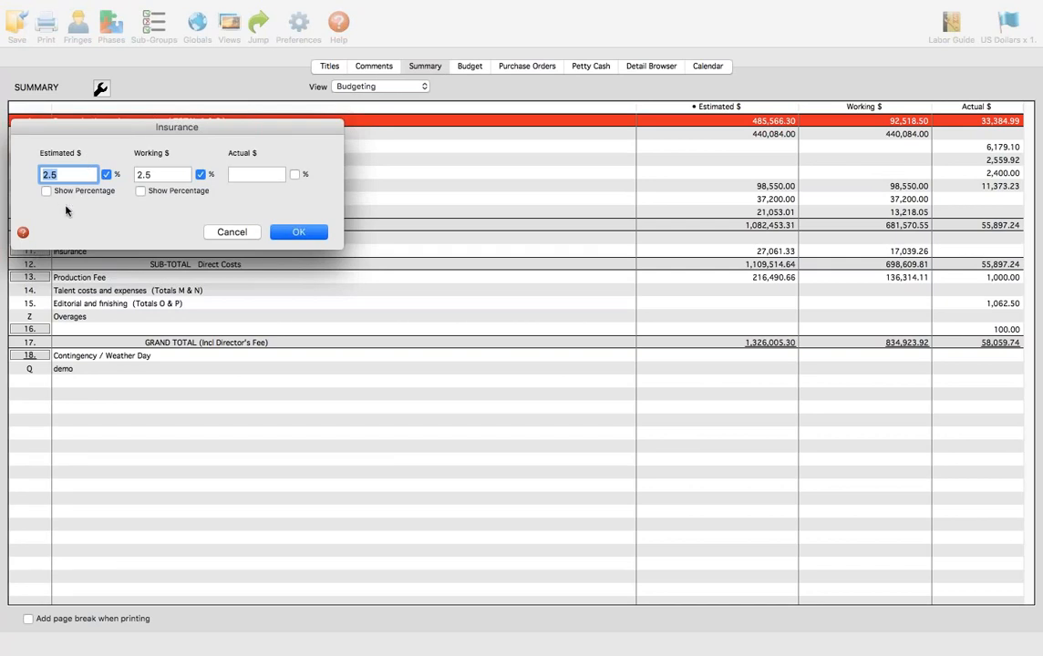
{"action": "left_click", "coordinate": [285, 233]}
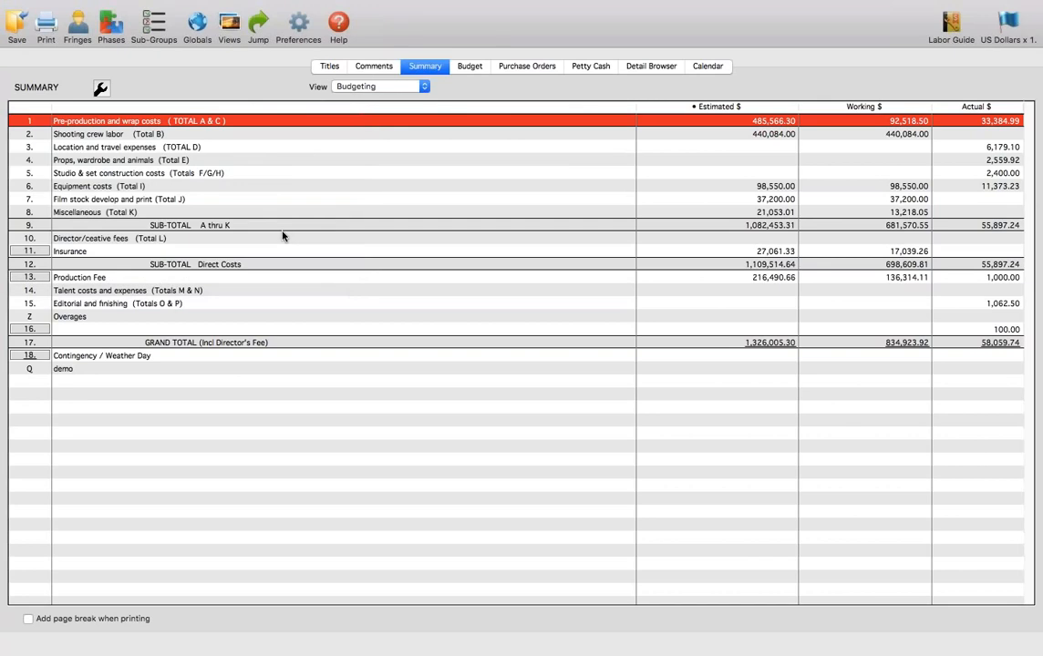
Examine which totals the Production Fee line's percentage is calculated on, and cancel out of its settings
{"action": "left_click", "coordinate": [63, 280]}
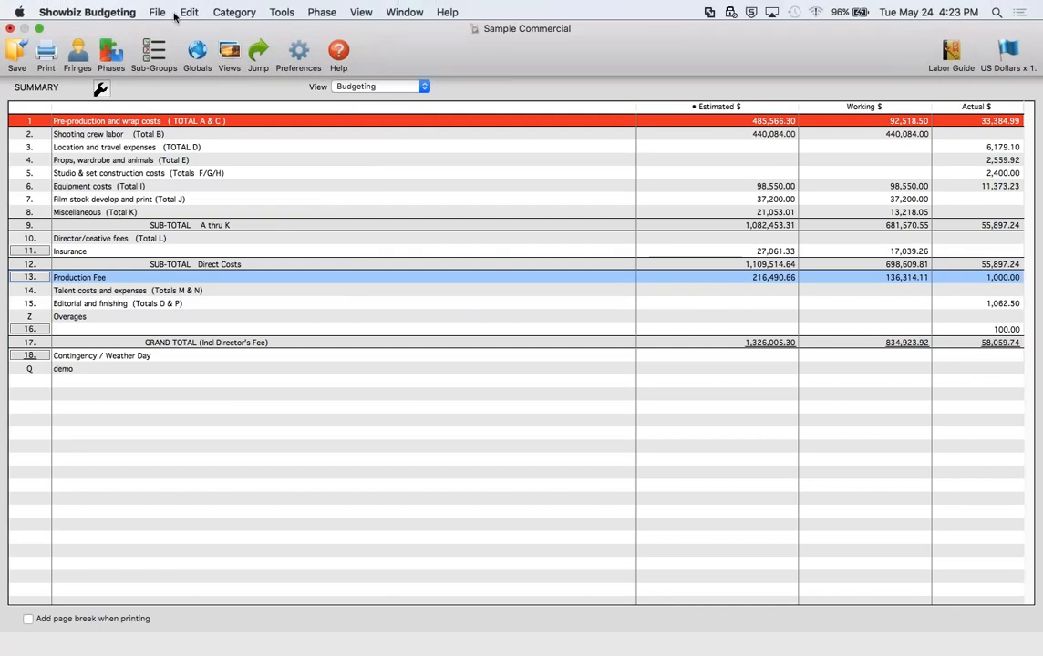
{"action": "left_click", "coordinate": [187, 11]}
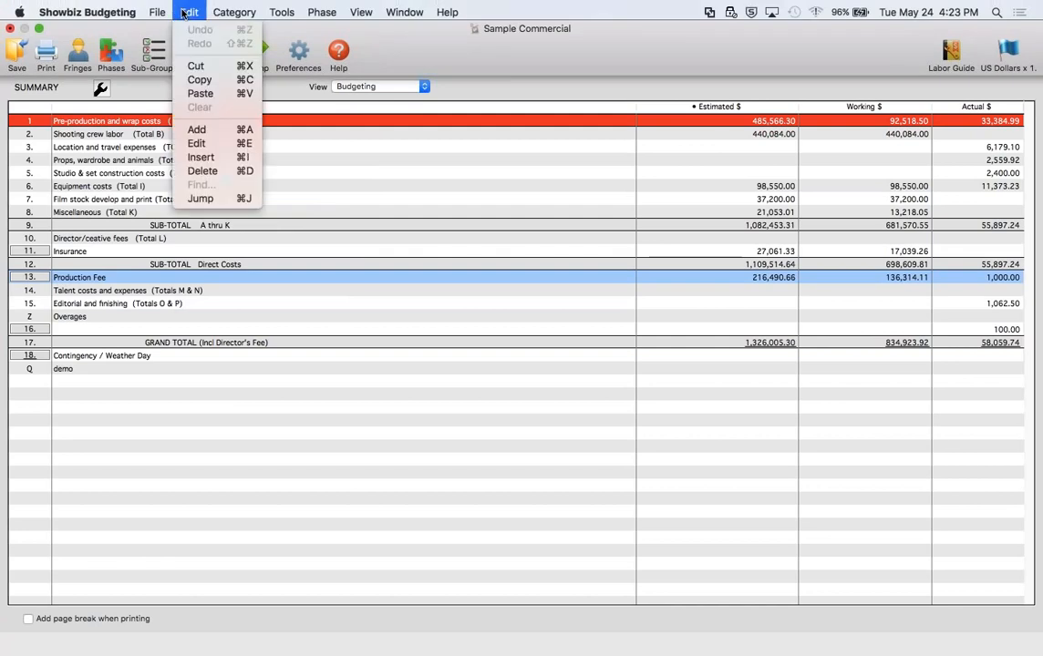
{"action": "left_click", "coordinate": [192, 146]}
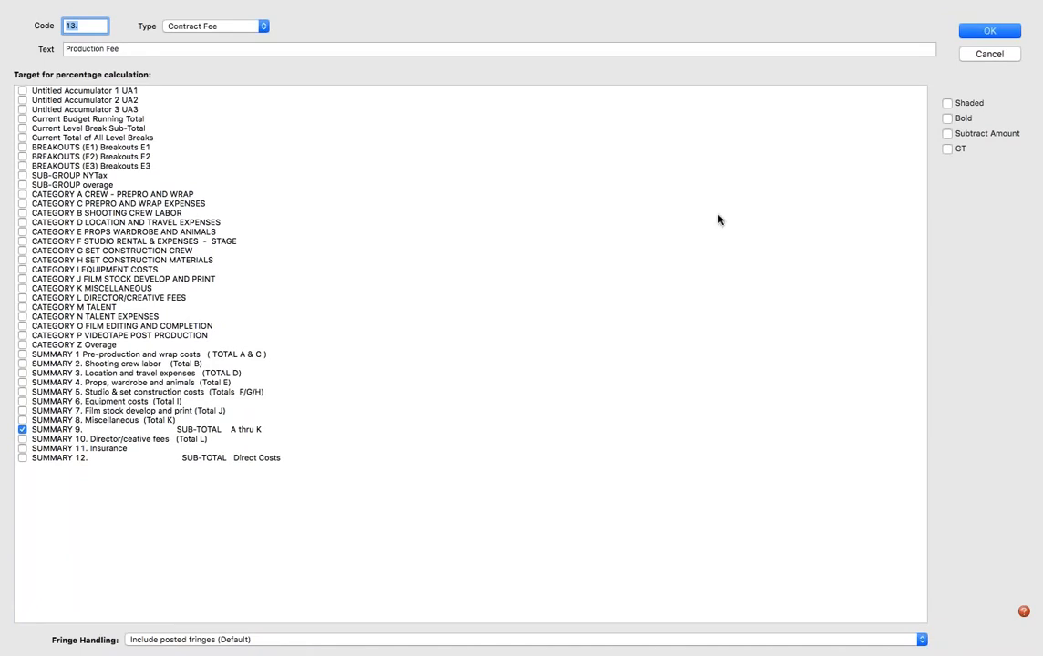
{"action": "left_click", "coordinate": [989, 55]}
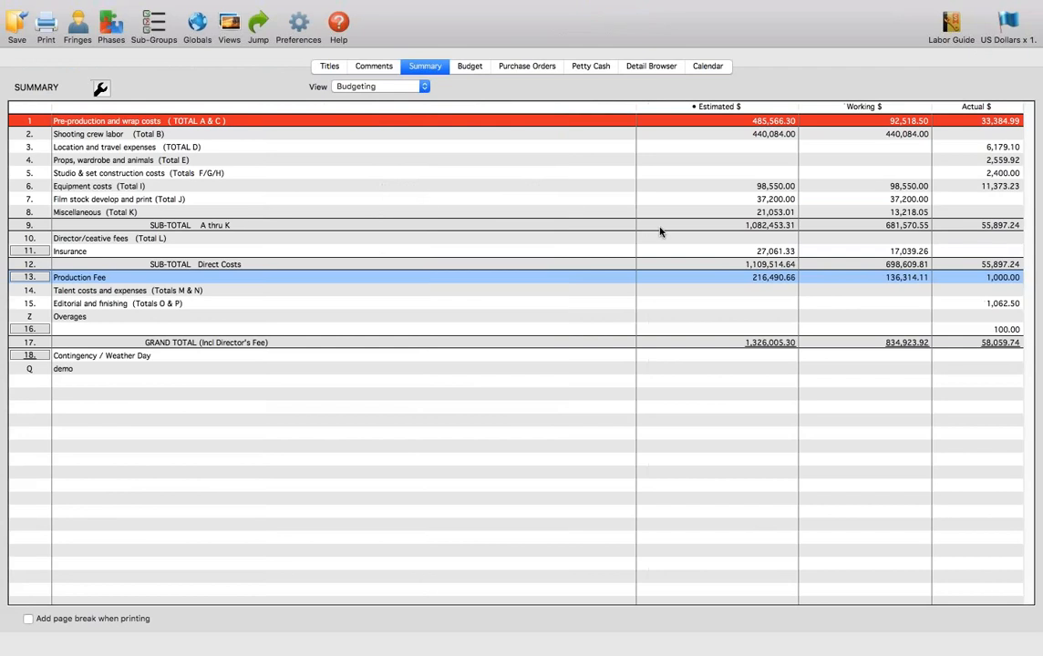
Switch back to the Sample Feature.mbb budget
{"action": "mouse_move", "coordinate": [310, 9]}
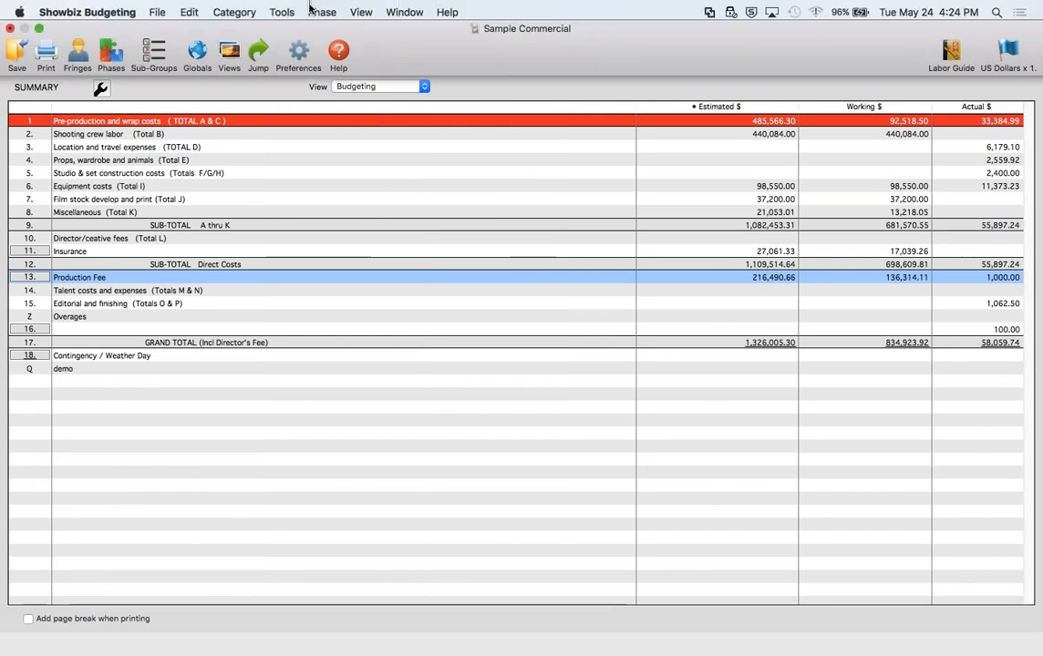
{"action": "left_click", "coordinate": [394, 11]}
{"action": "left_click", "coordinate": [406, 43]}
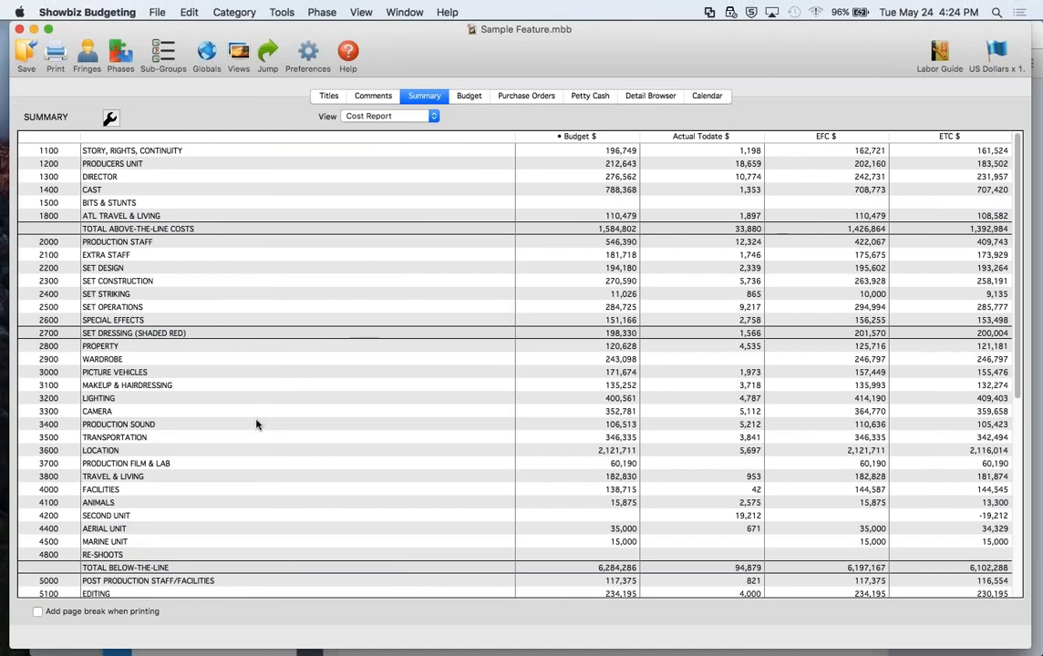
Review the percentage lines and grand total at the end of the Sample Feature summary, and switch to the Sample Commercial budget
{"action": "scroll", "coordinate": [256, 425], "scroll_direction": "down", "scroll_amount": 10}
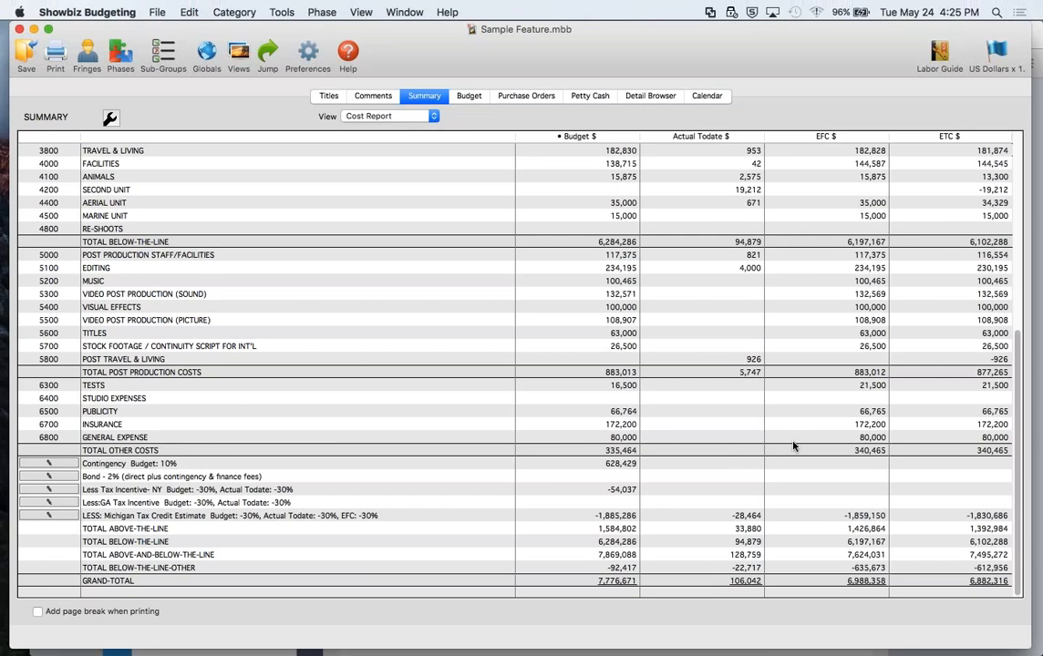
{"action": "key", "text": "super+Tab"}
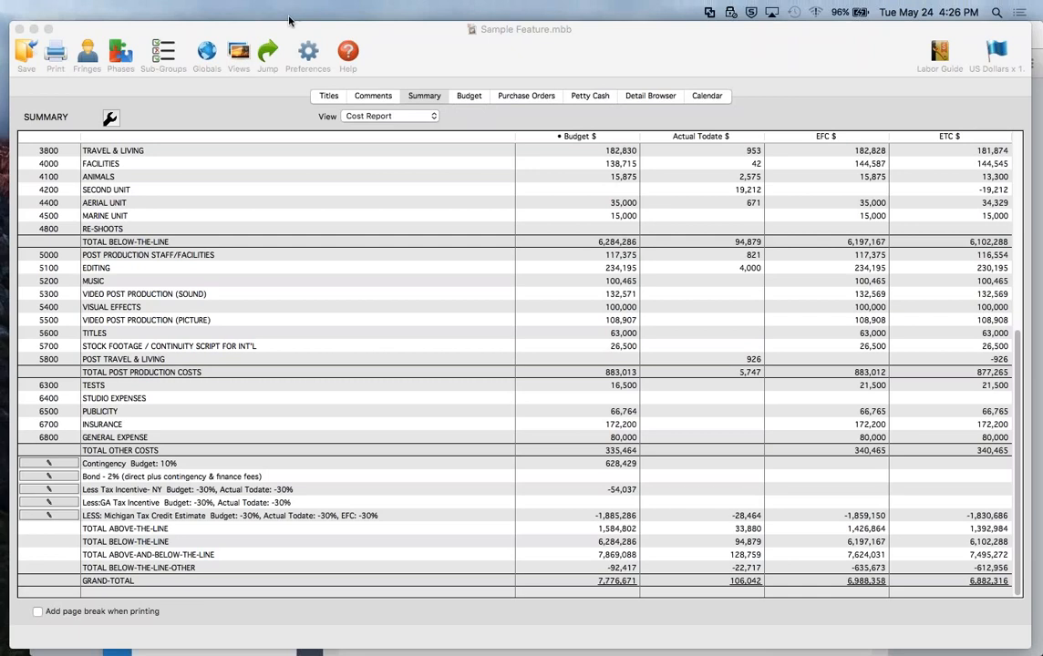
{"action": "left_click", "coordinate": [394, 31]}
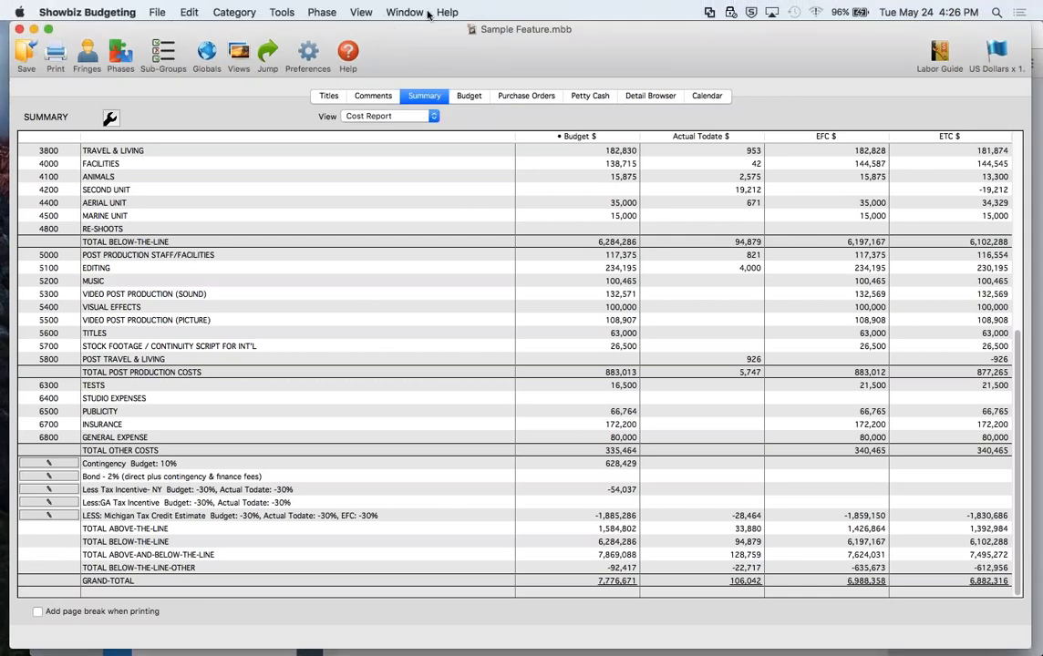
{"action": "left_click", "coordinate": [401, 12]}
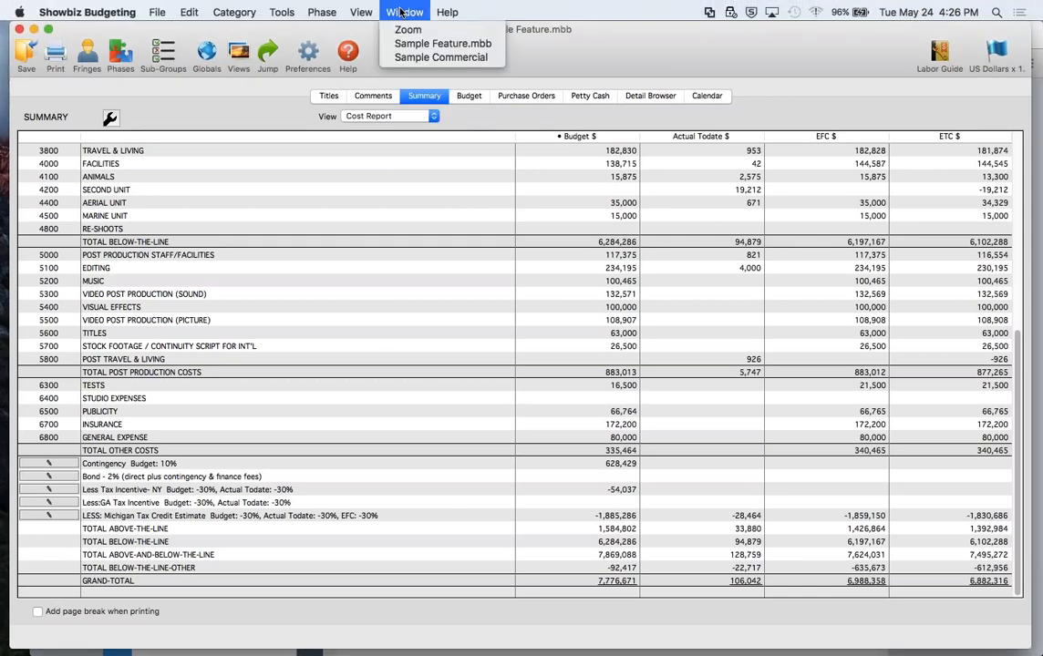
{"action": "left_click", "coordinate": [412, 57]}
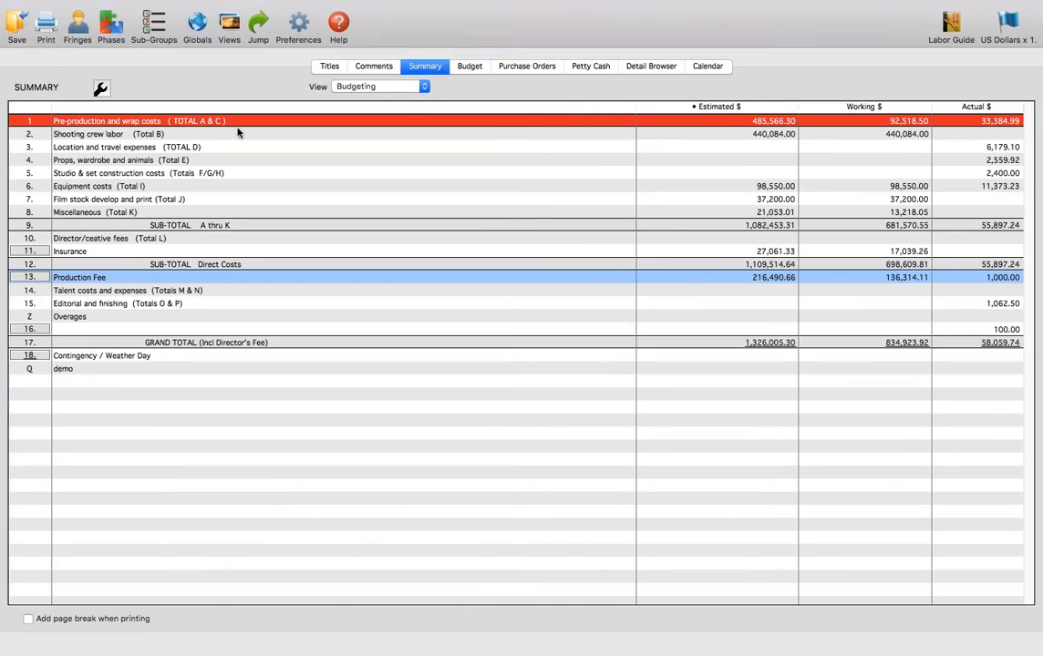
Open the View Manager and examine which columns the existing Print AICP, US-Foreign and Budgeting views include
{"action": "mouse_move", "coordinate": [247, 6]}
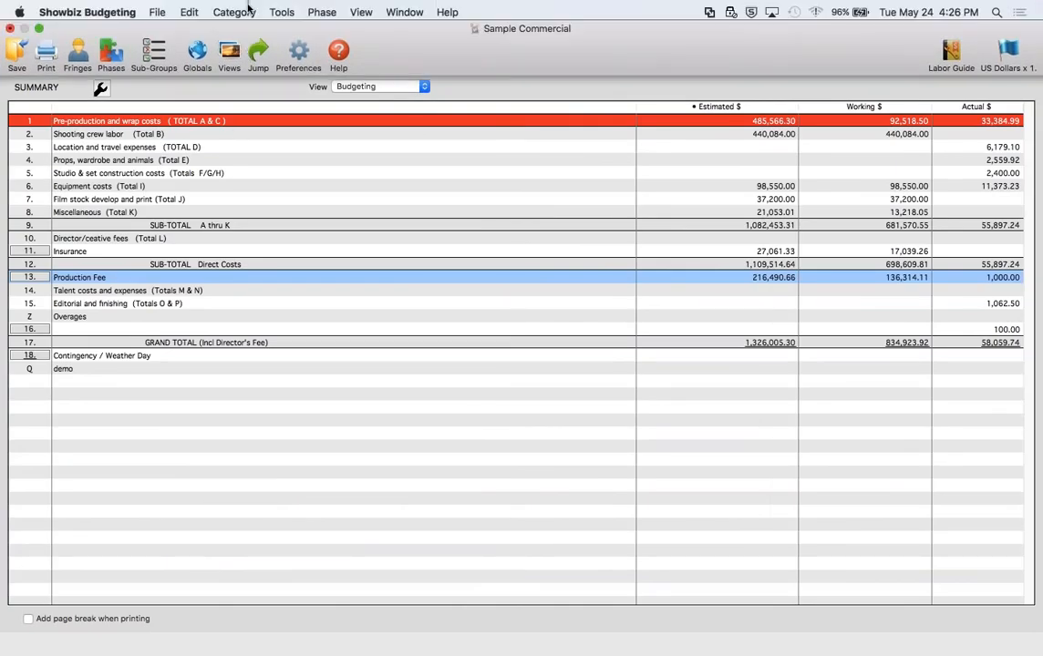
{"action": "left_click", "coordinate": [232, 55]}
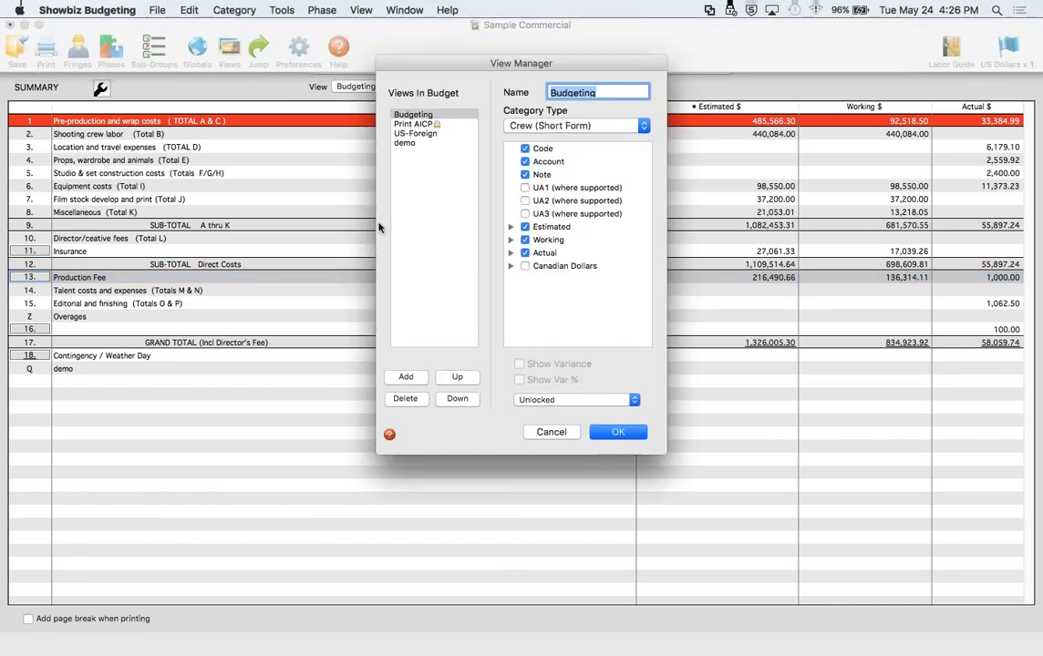
{"action": "left_click", "coordinate": [404, 124]}
{"action": "key", "text": "Down"}
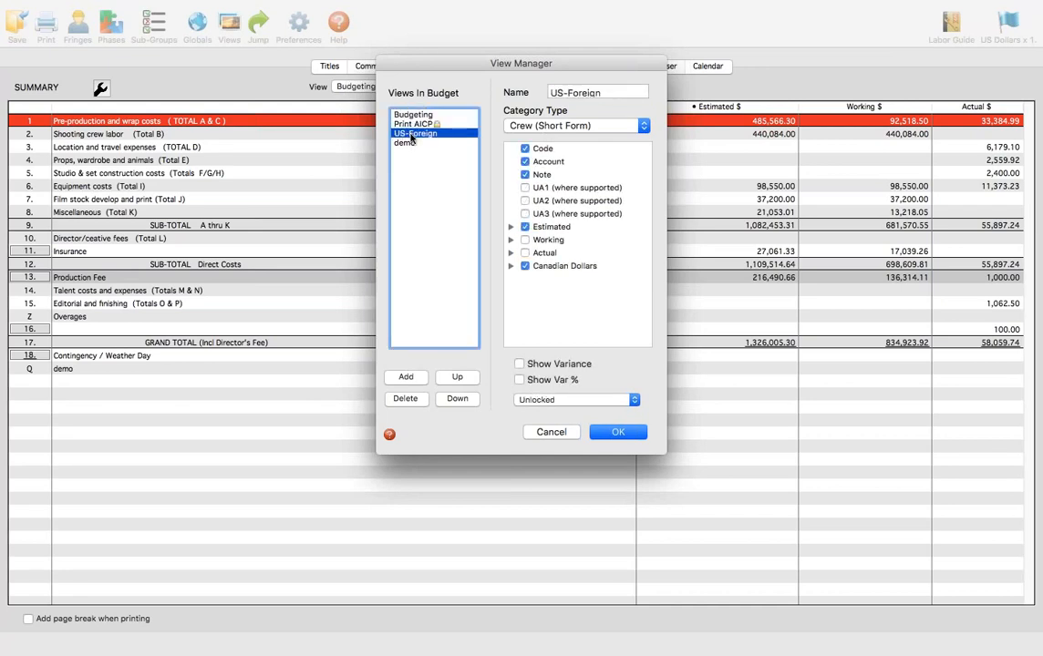
{"action": "left_click", "coordinate": [414, 115]}
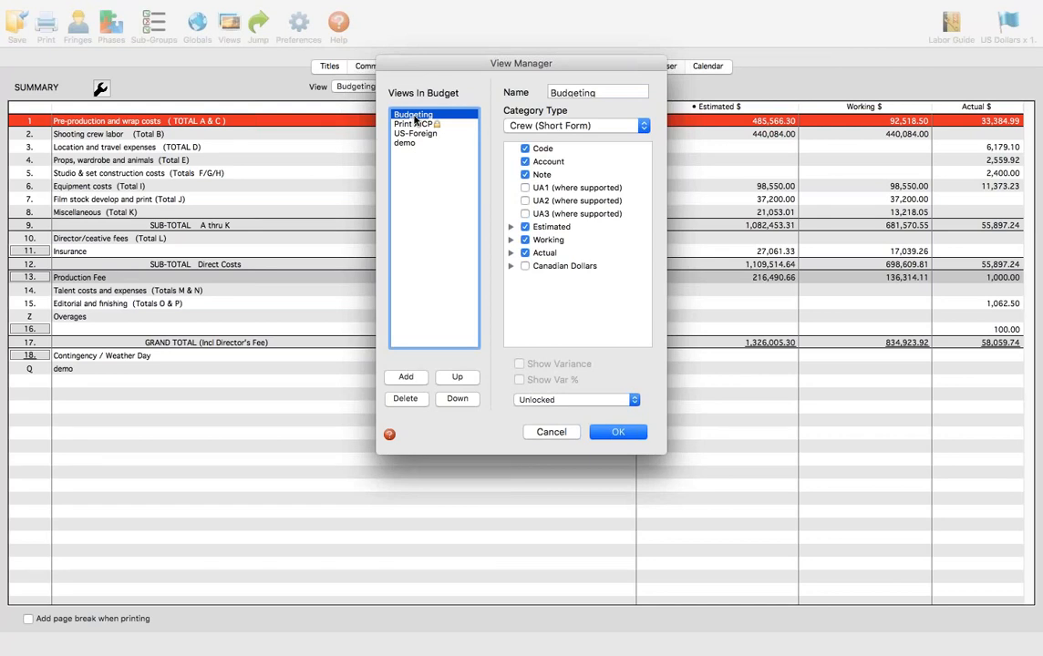
Try to add a view named "external view" with the Note column excluded
{"action": "left_click", "coordinate": [406, 379]}
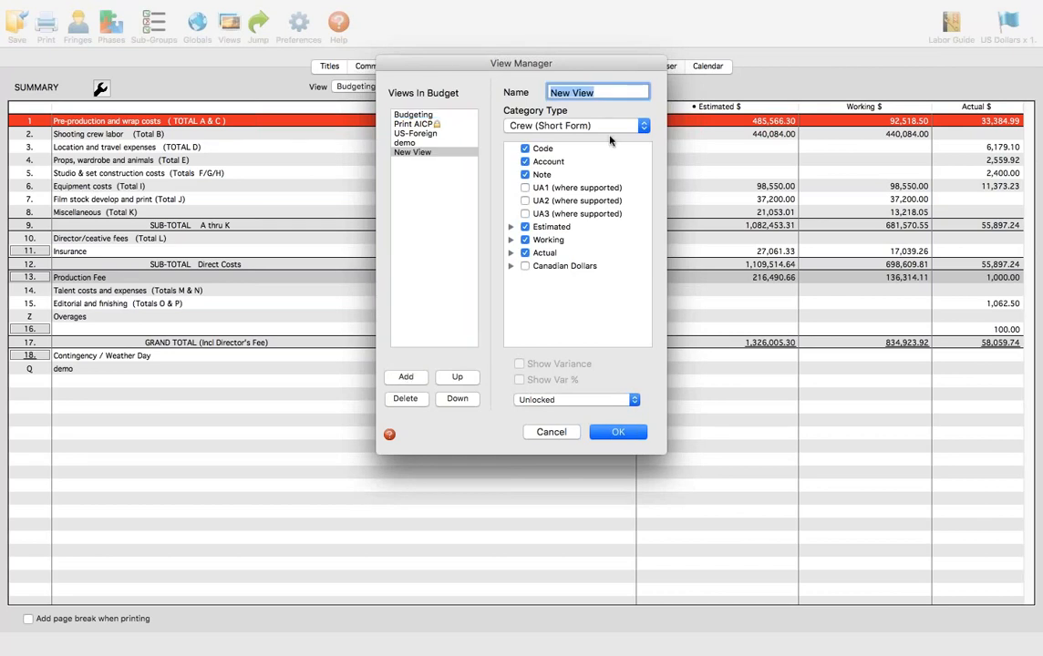
{"action": "type", "text": "external view"}
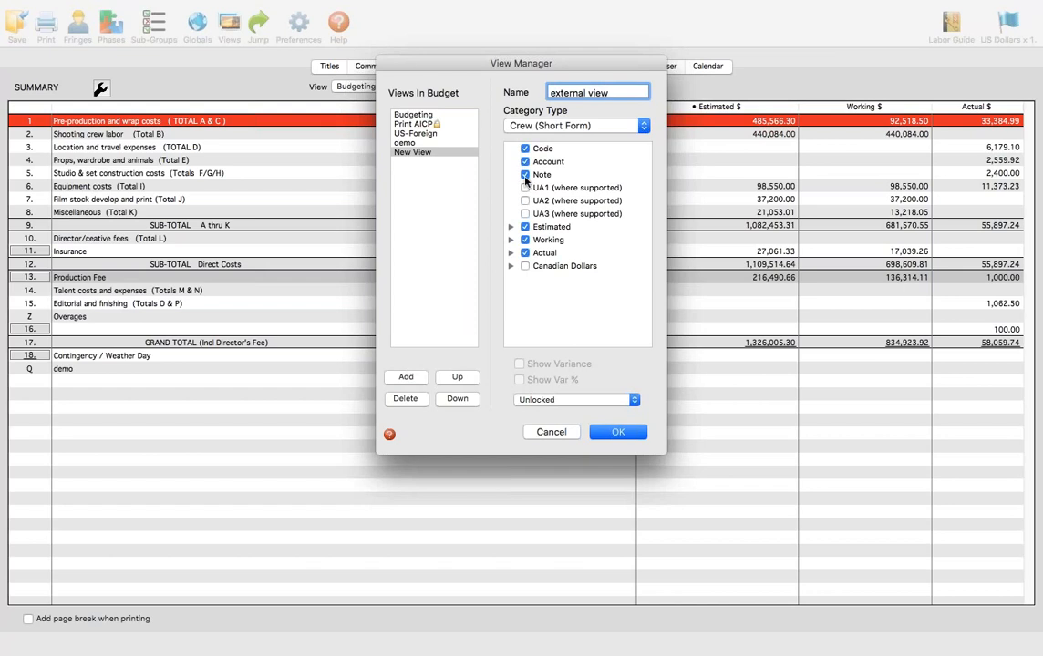
{"action": "left_click", "coordinate": [525, 178]}
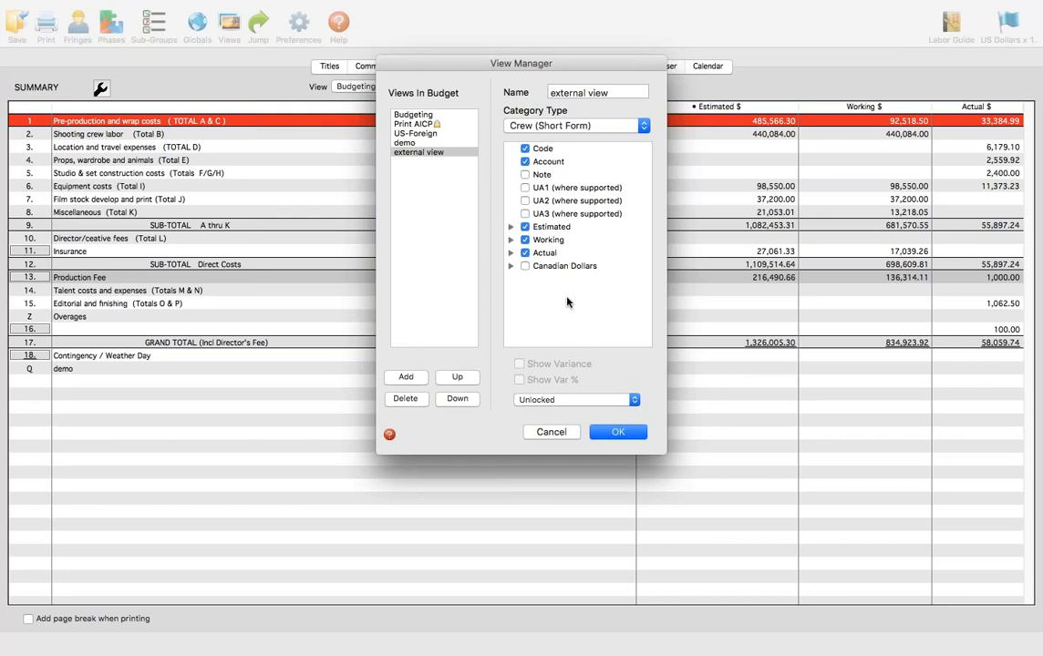
Exclude the Working phase from the external view after reviewing its Estimated columns, and discard the view changes
{"action": "left_click", "coordinate": [510, 227]}
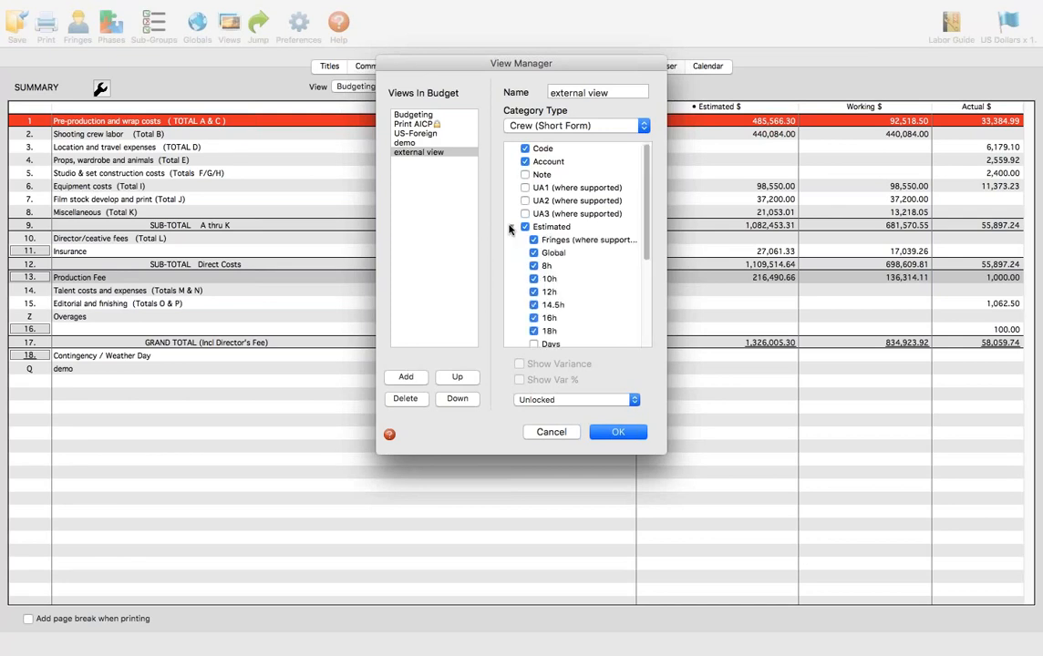
{"action": "scroll", "coordinate": [547, 314], "scroll_direction": "down", "scroll_amount": 5}
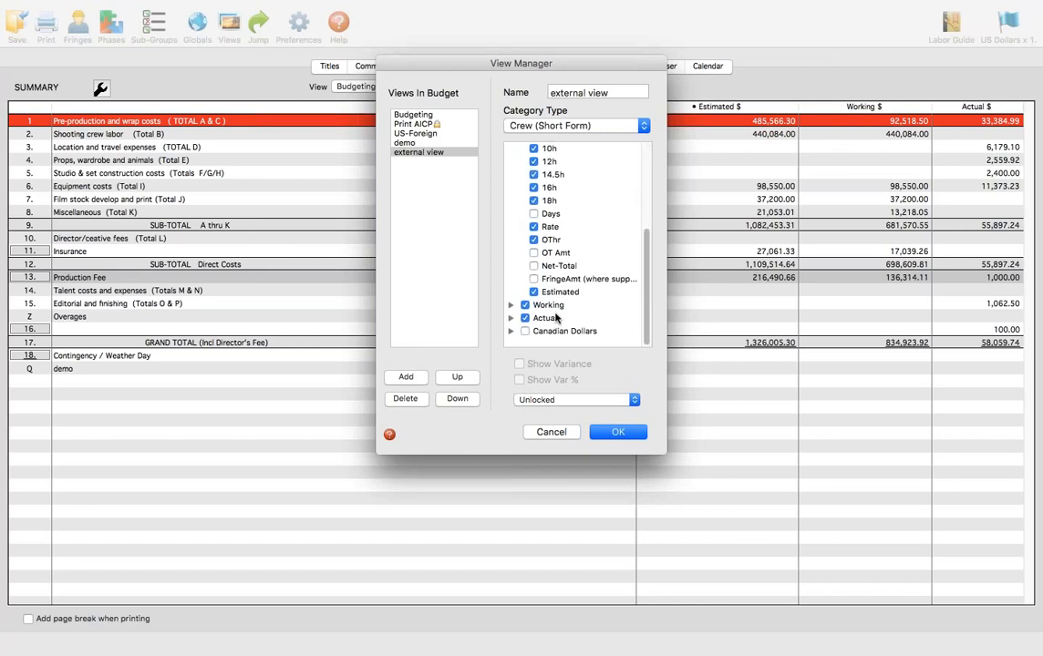
{"action": "scroll", "coordinate": [555, 317], "scroll_direction": "up", "scroll_amount": 5}
{"action": "scroll", "coordinate": [555, 317], "scroll_direction": "down", "scroll_amount": 5}
{"action": "scroll", "coordinate": [555, 317], "scroll_direction": "up", "scroll_amount": 3}
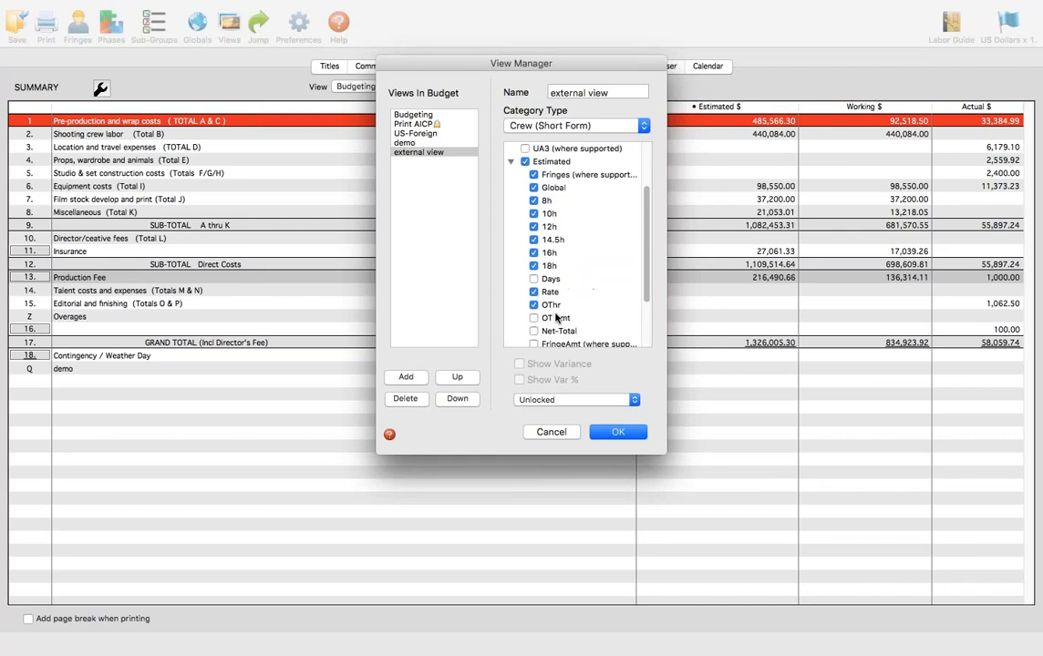
{"action": "scroll", "coordinate": [555, 317], "scroll_direction": "down", "scroll_amount": 3}
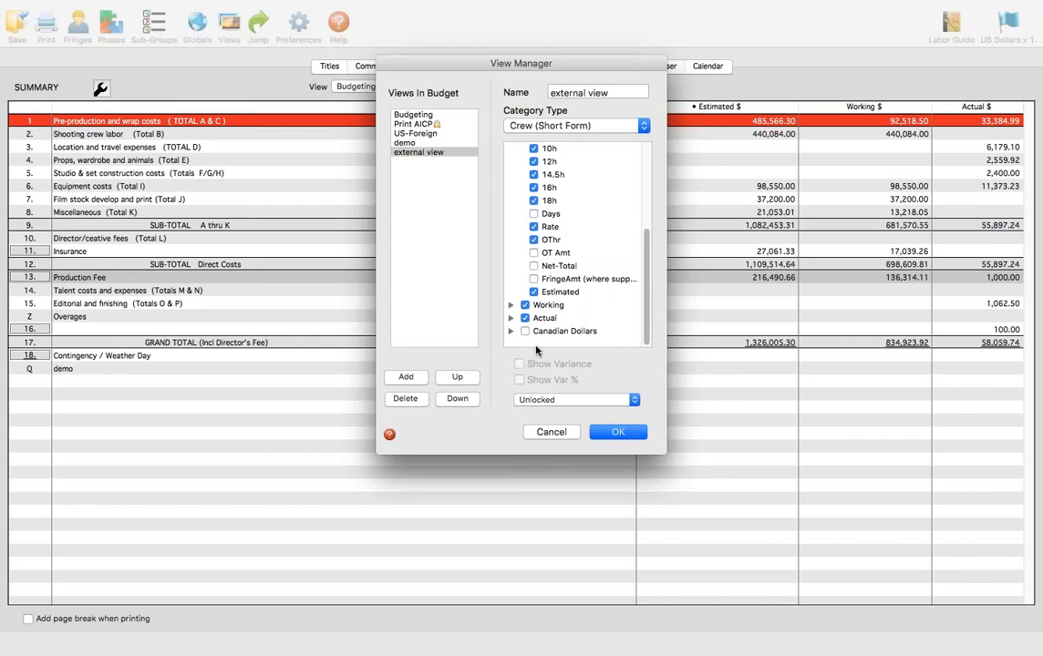
{"action": "left_click", "coordinate": [525, 305]}
{"action": "left_click", "coordinate": [548, 434]}
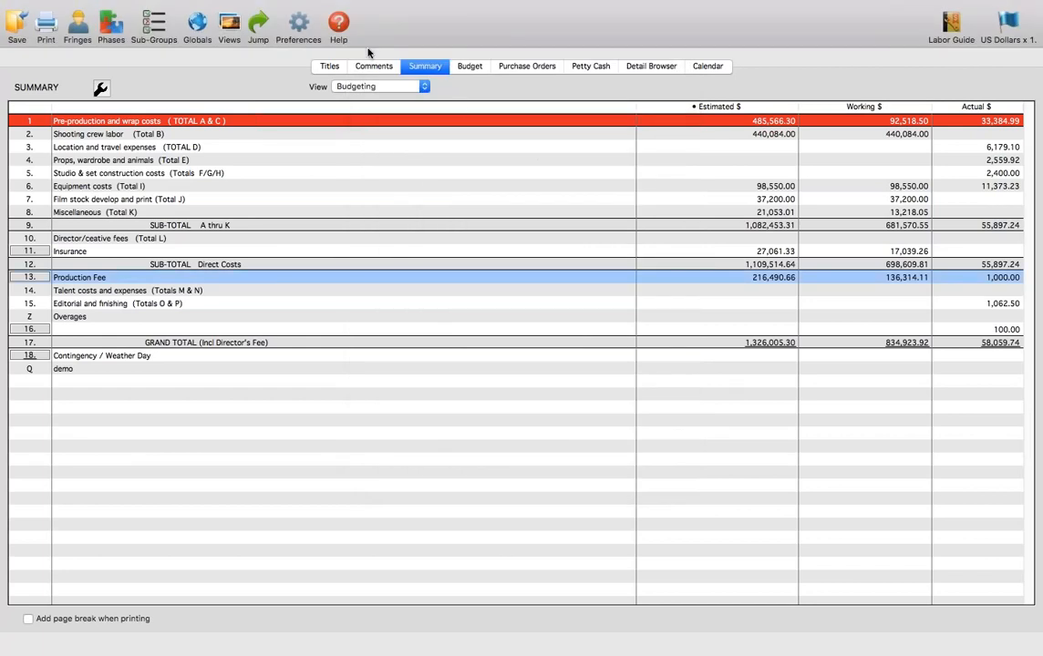
Return to the Sample Feature.mbb budget from Sample Commercial
{"action": "mouse_move", "coordinate": [369, 2]}
{"action": "left_click", "coordinate": [404, 11]}
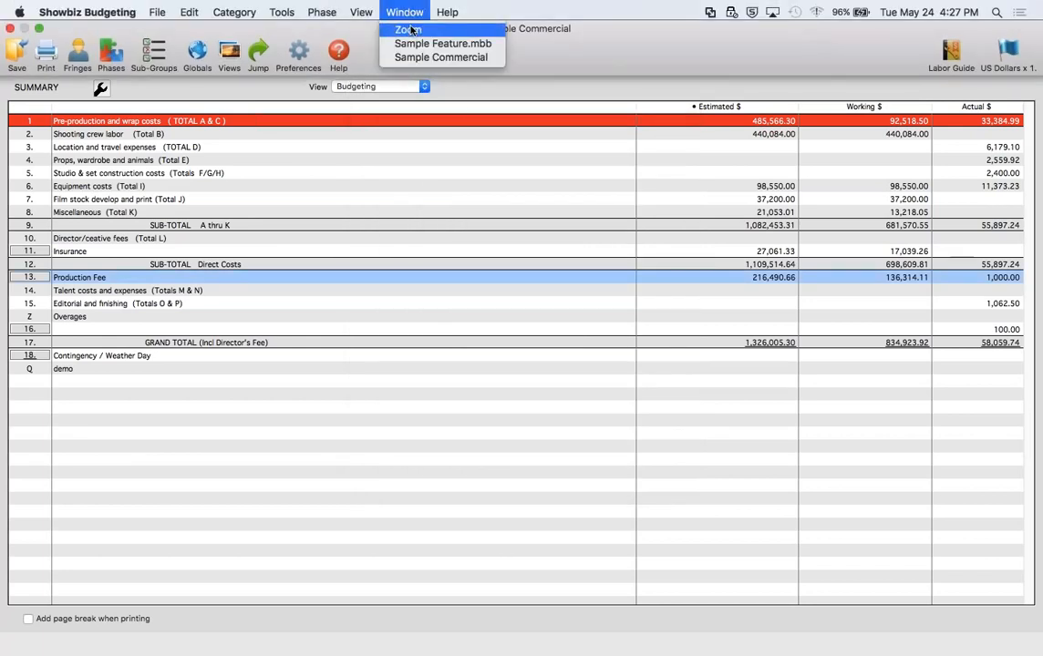
{"action": "left_click", "coordinate": [415, 44]}
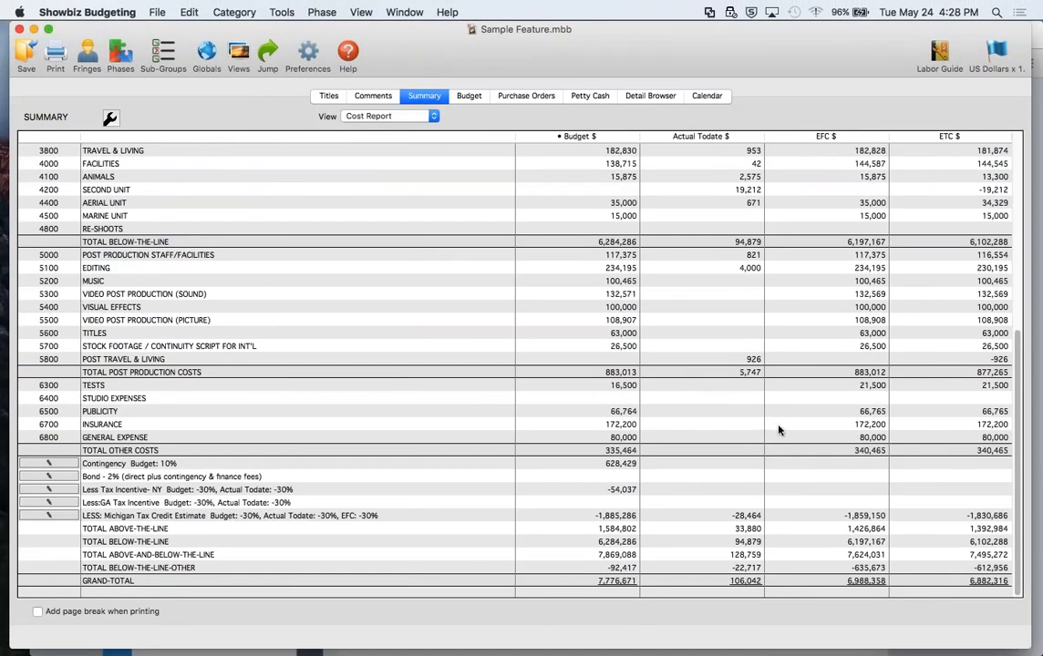
{"action": "key", "text": "super+Tab"}
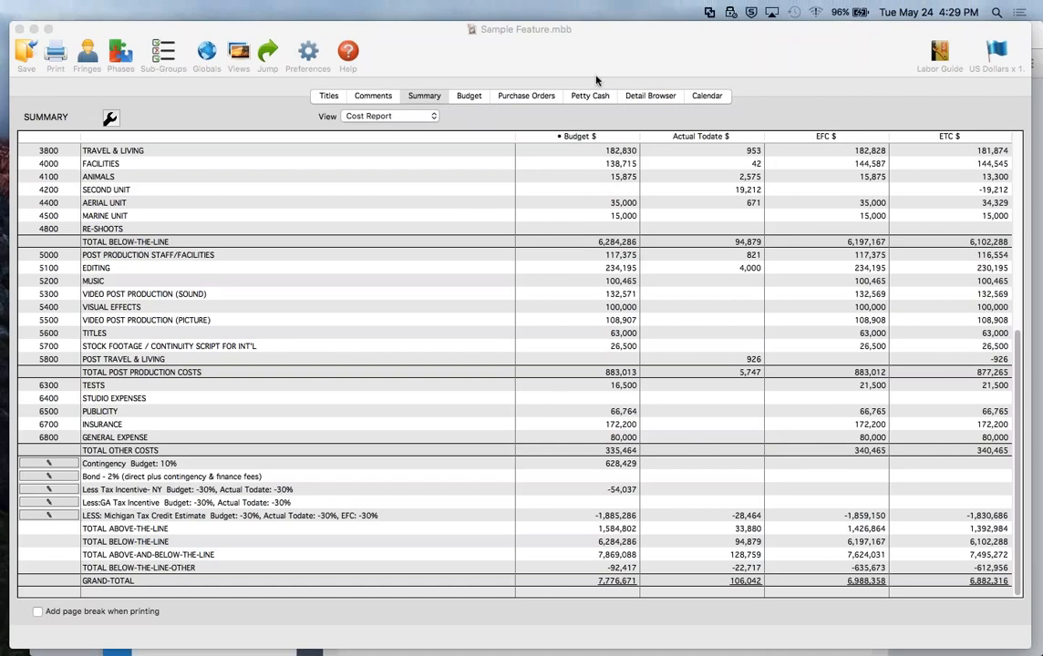
{"action": "left_click", "coordinate": [574, 48]}
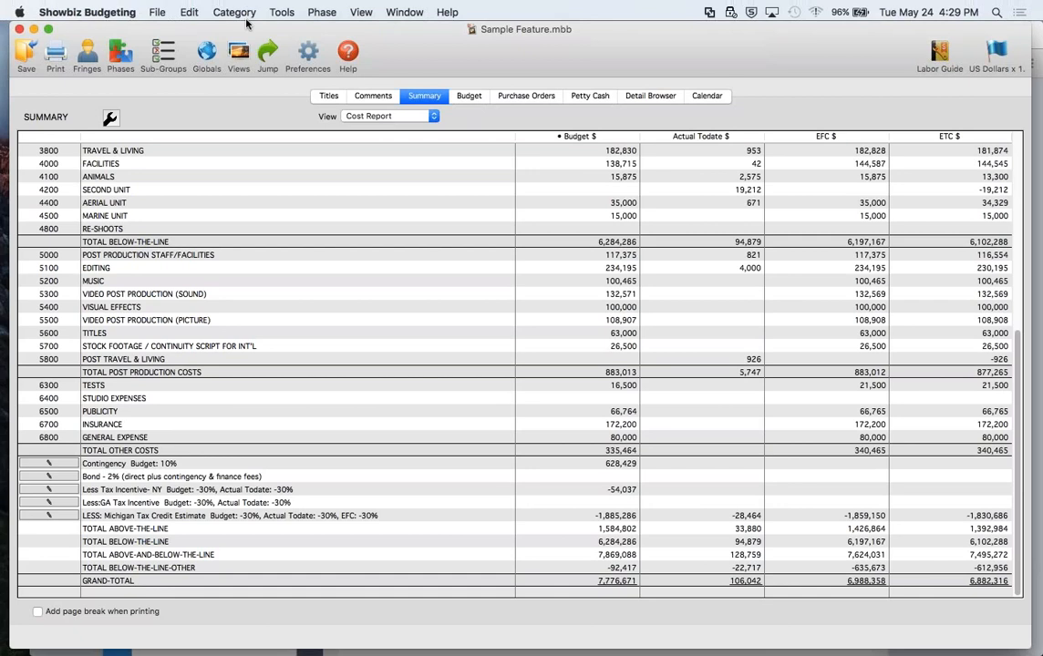
Compare the phase commands available in the summary with those available in the 2000 Production Staff category budget
{"action": "left_click", "coordinate": [322, 12]}
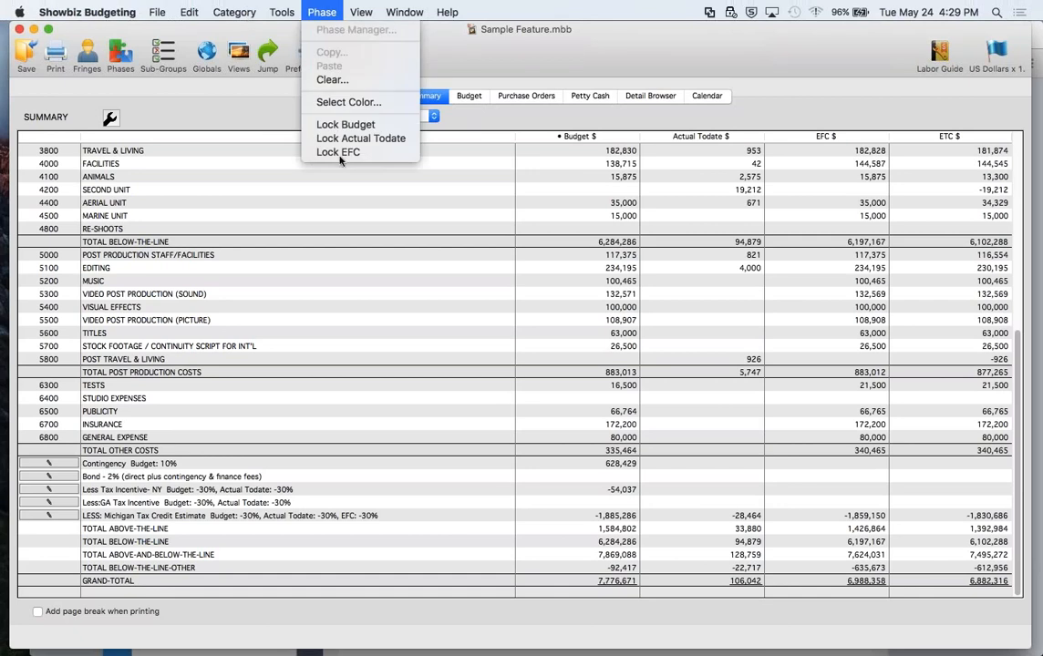
{"action": "left_click", "coordinate": [387, 259]}
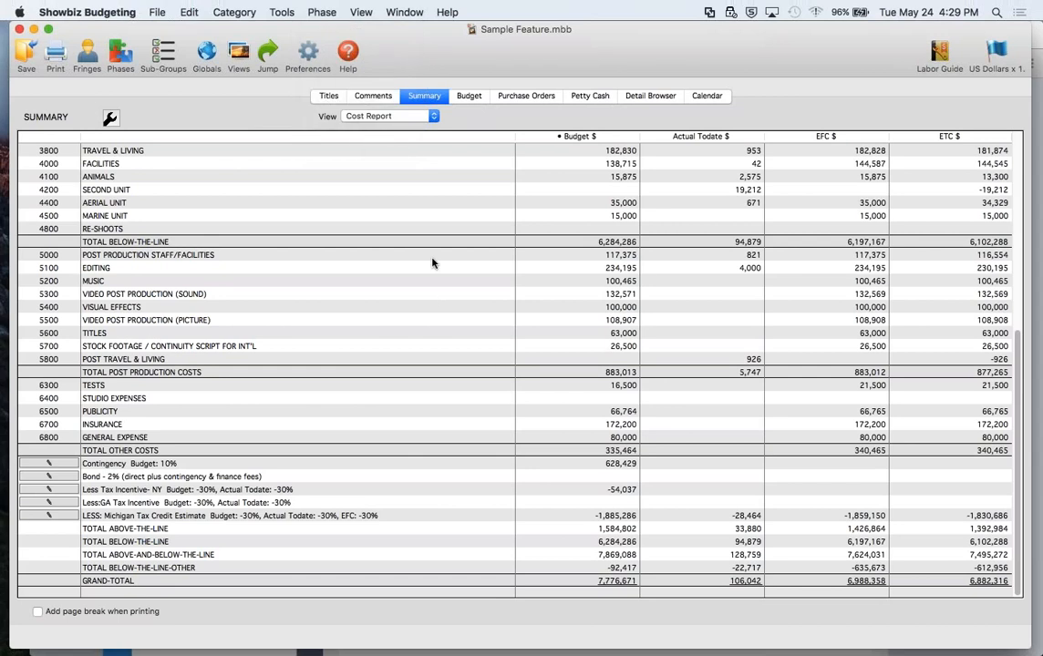
{"action": "left_click", "coordinate": [469, 95]}
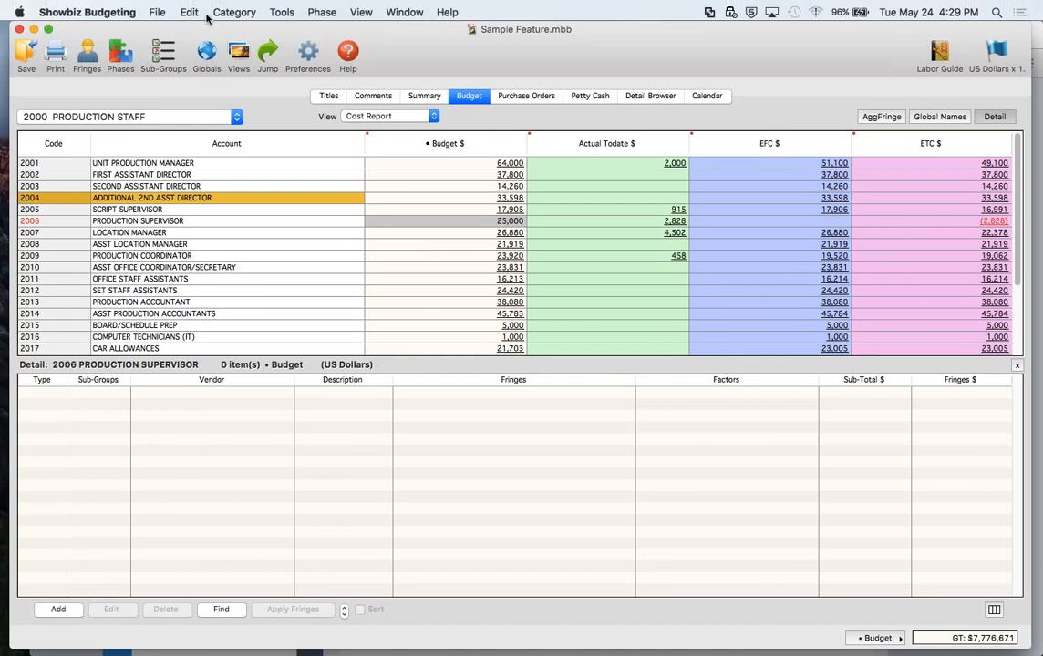
{"action": "left_click", "coordinate": [310, 13]}
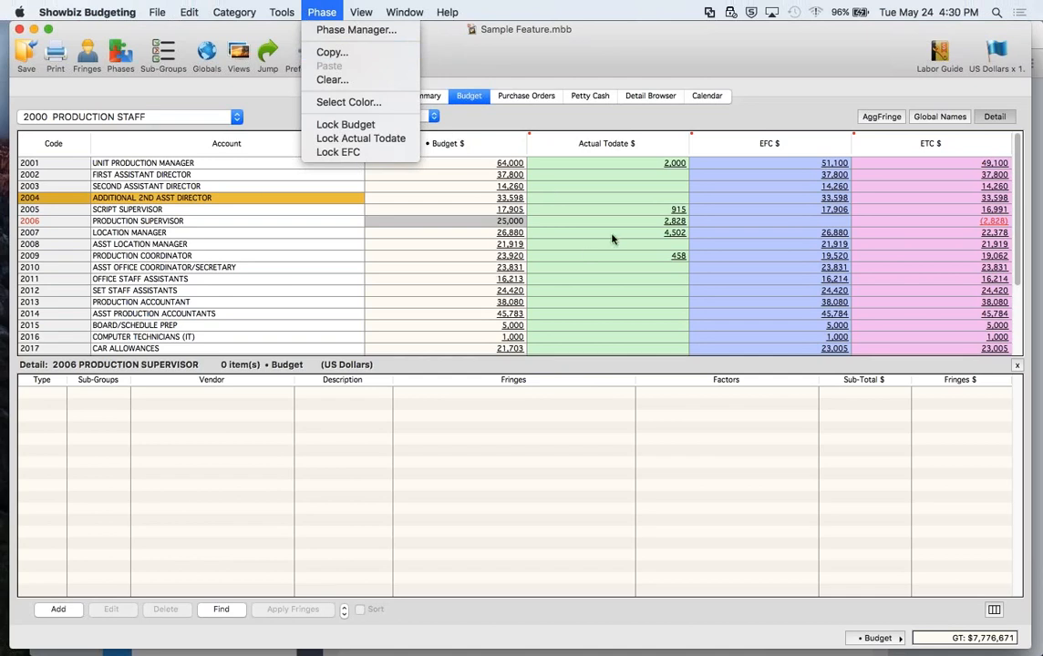
{"action": "left_click", "coordinate": [759, 449]}
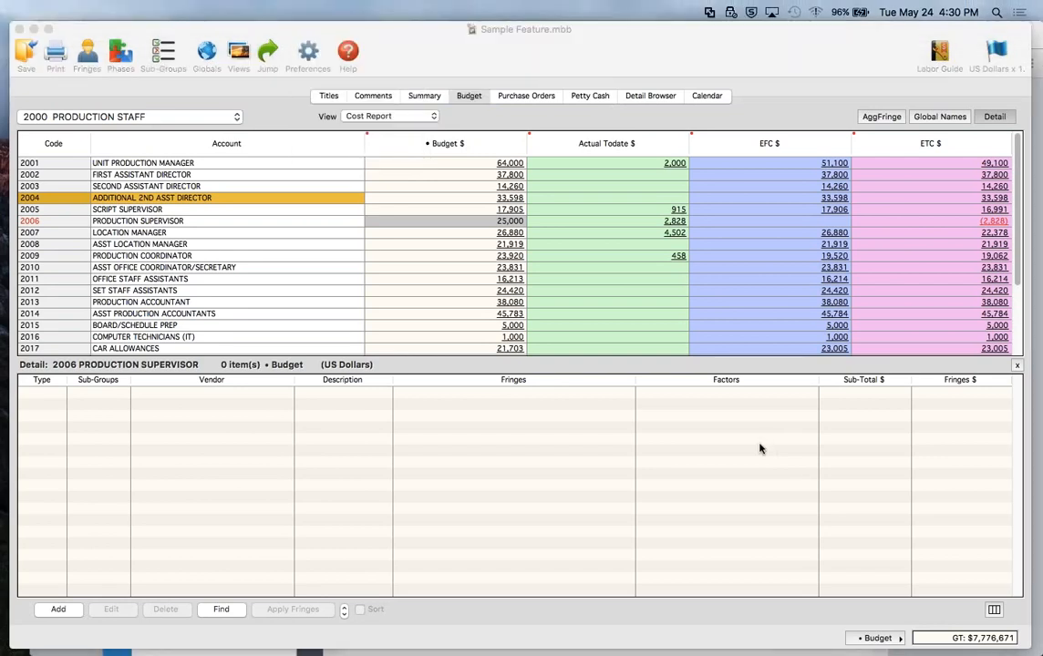
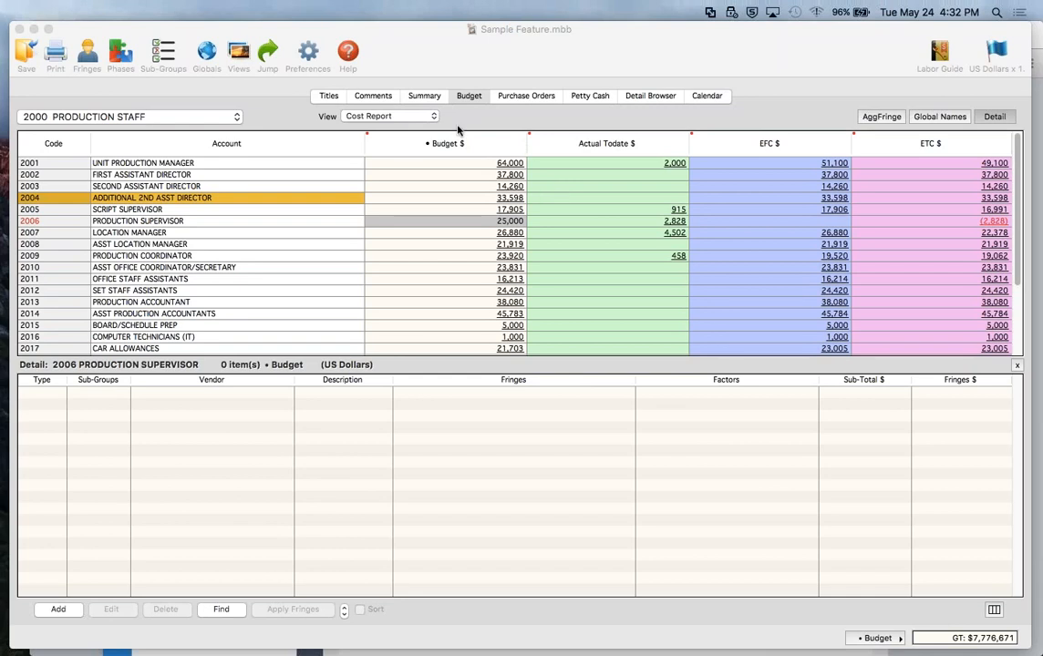
Check the summary, go back to the category budget, and review the fringe codes in the Fringe Manager
{"action": "left_click", "coordinate": [408, 98]}
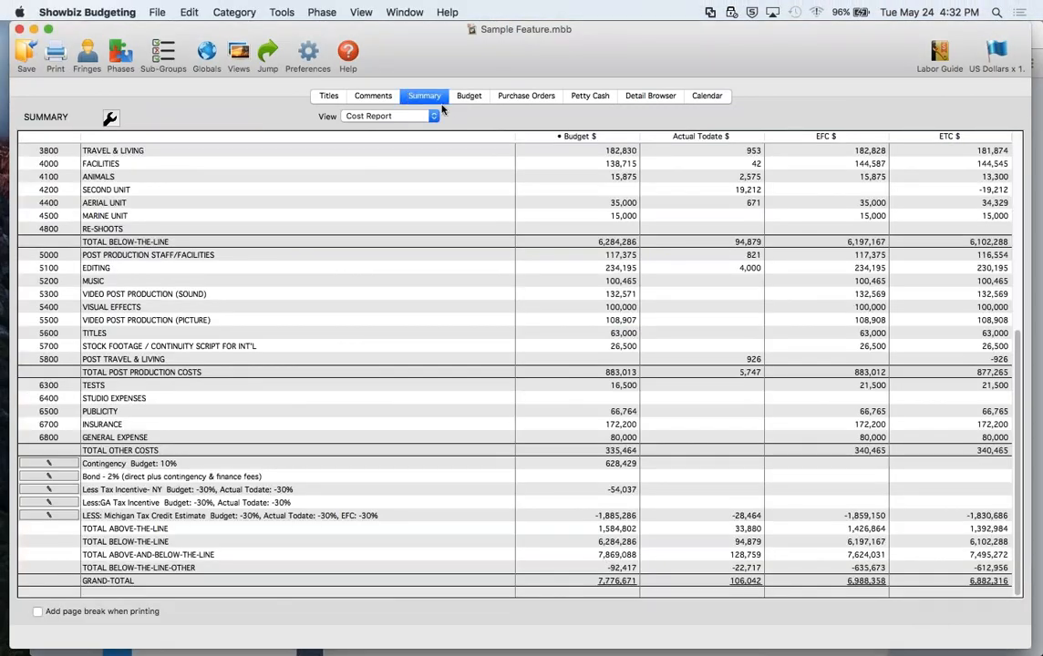
{"action": "left_click", "coordinate": [466, 101]}
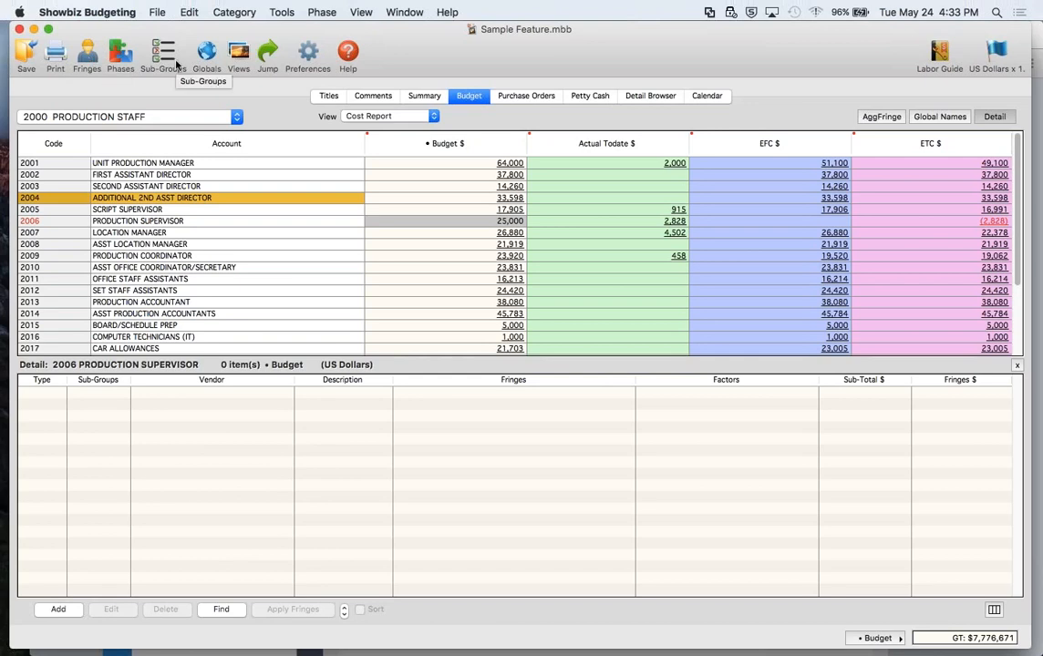
{"action": "left_click", "coordinate": [88, 51]}
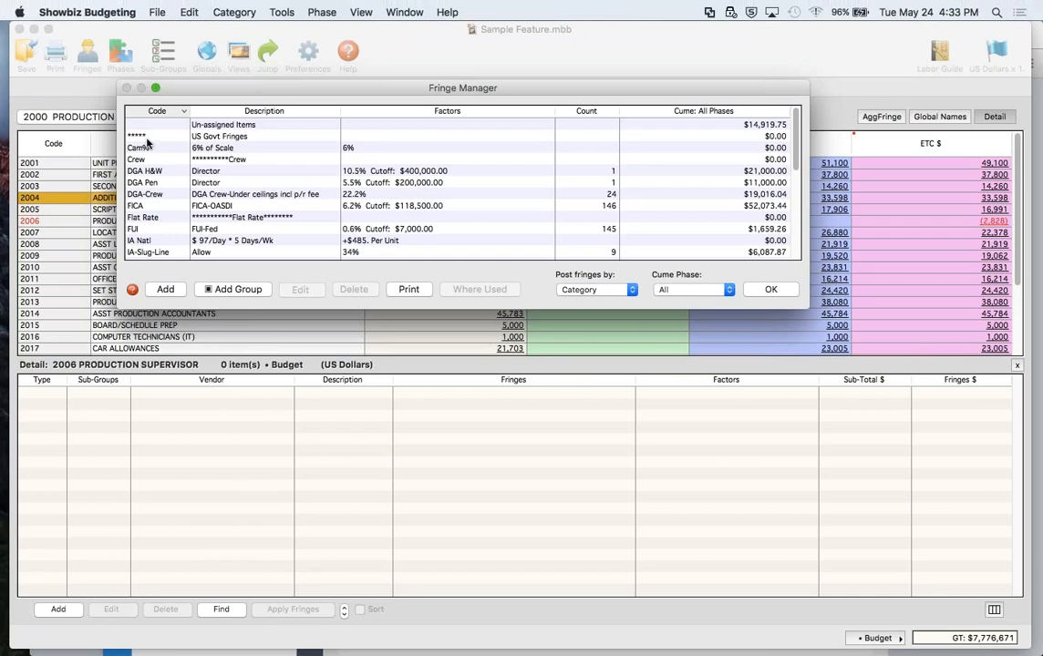
{"action": "scroll", "coordinate": [171, 243], "scroll_direction": "down", "scroll_amount": 3}
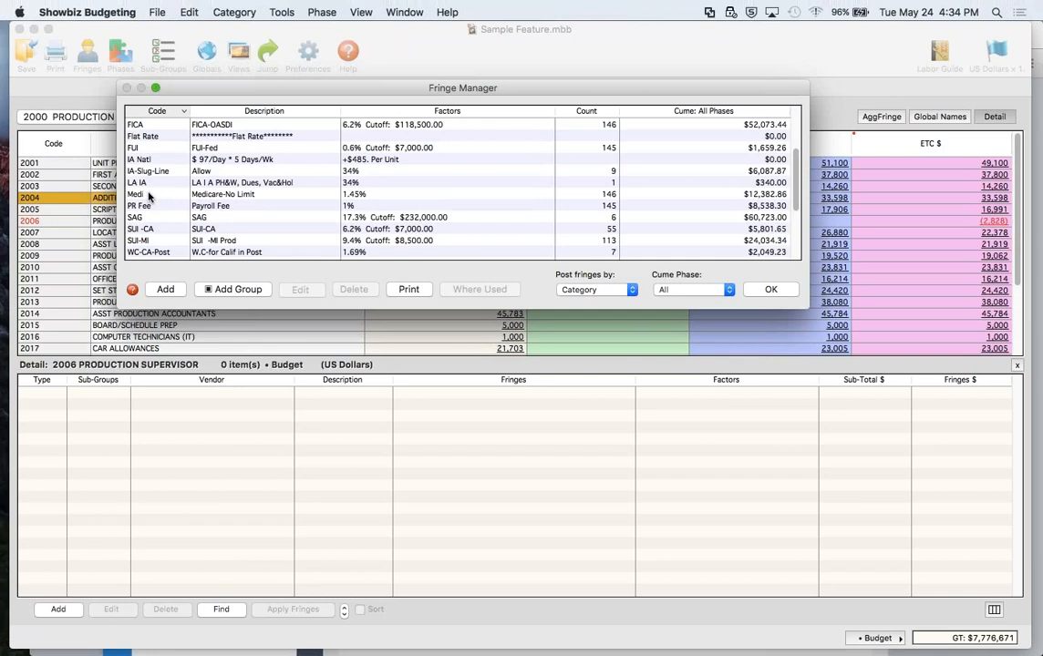
{"action": "scroll", "coordinate": [146, 164], "scroll_direction": "up", "scroll_amount": 2}
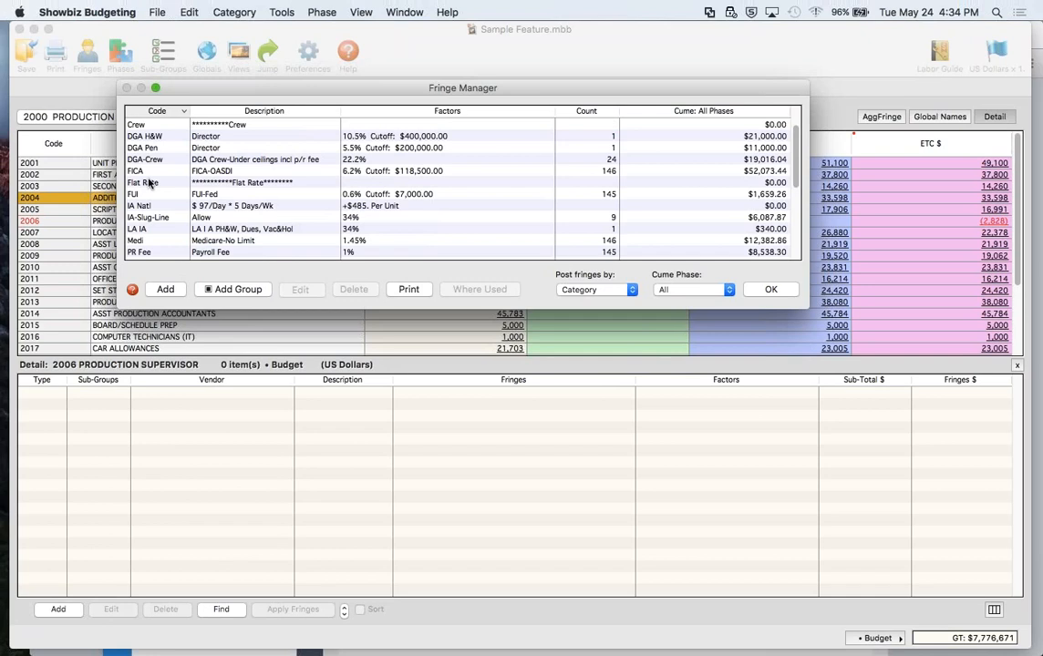
{"action": "scroll", "coordinate": [150, 182], "scroll_direction": "down", "scroll_amount": 1}
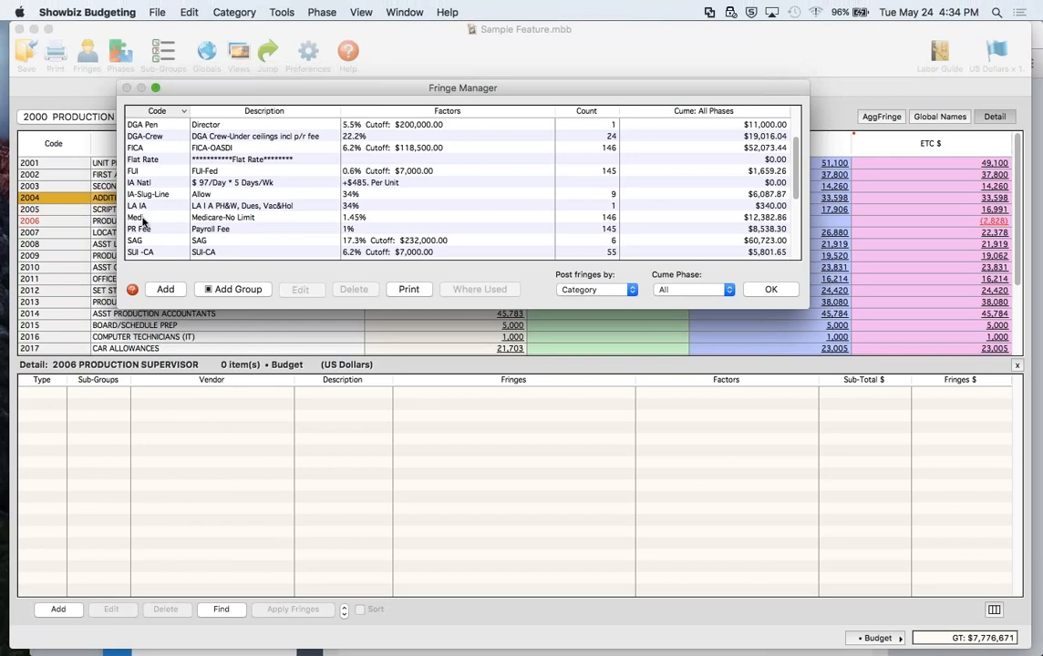
Review the FUI fringe's percent, cutoff salary and basis options, and keep its settings
{"action": "double_click", "coordinate": [132, 172]}
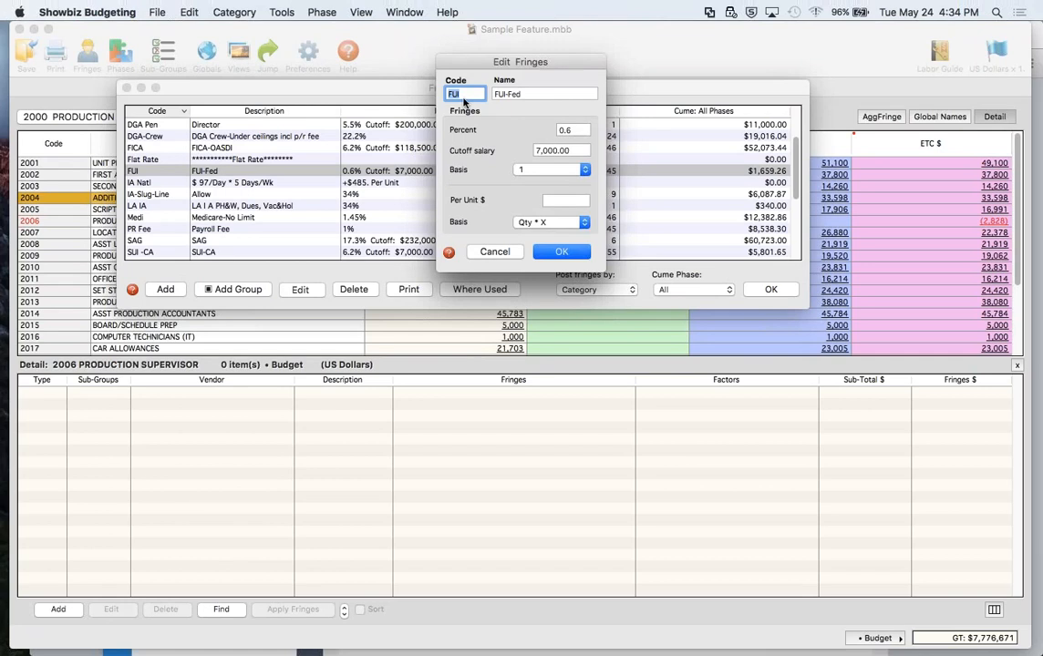
{"action": "left_click", "coordinate": [583, 171]}
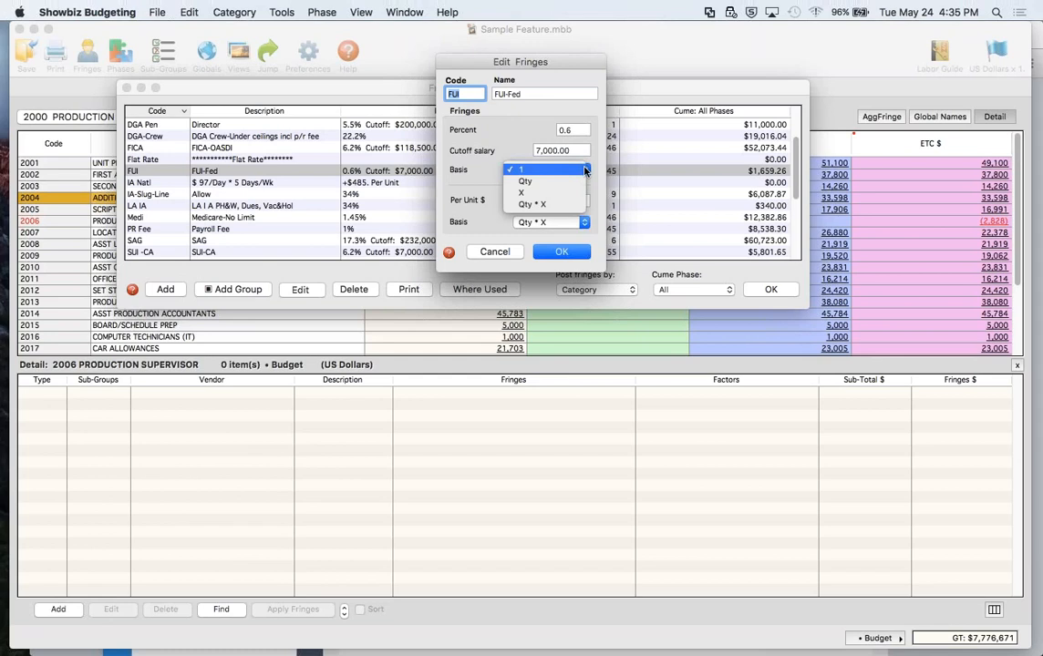
{"action": "left_click", "coordinate": [584, 170]}
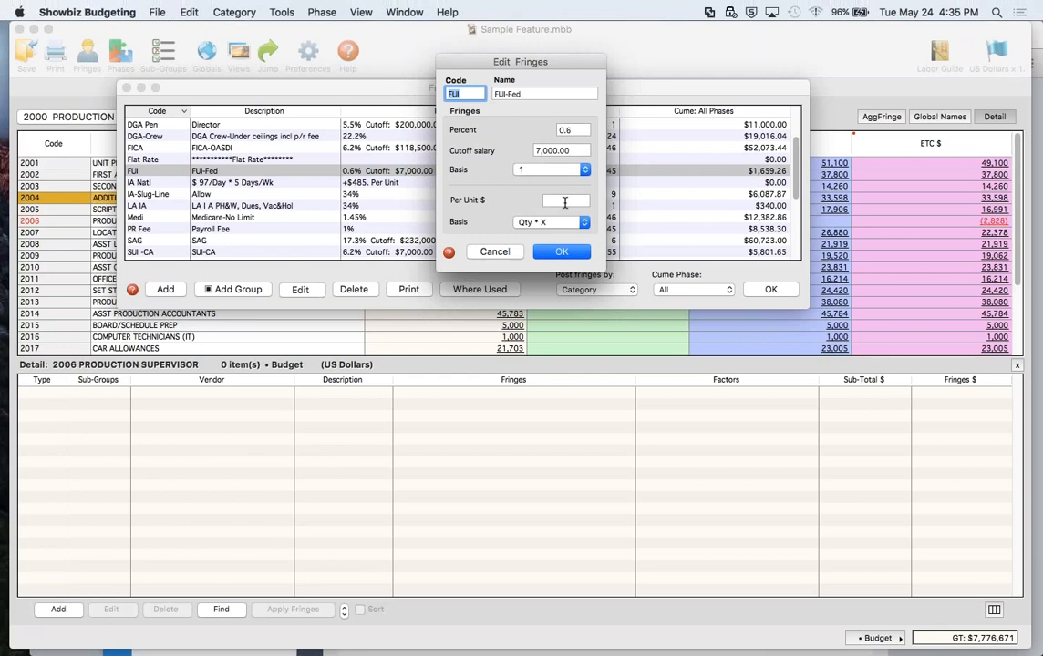
{"action": "left_click", "coordinate": [561, 256]}
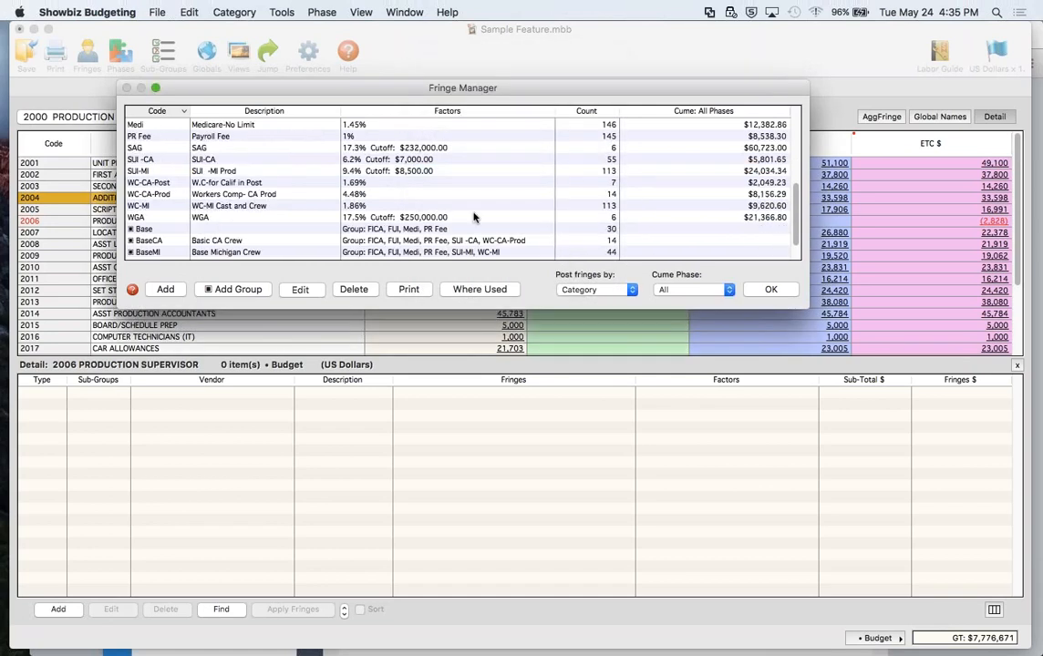
{"action": "scroll", "coordinate": [458, 195], "scroll_direction": "up", "scroll_amount": 5}
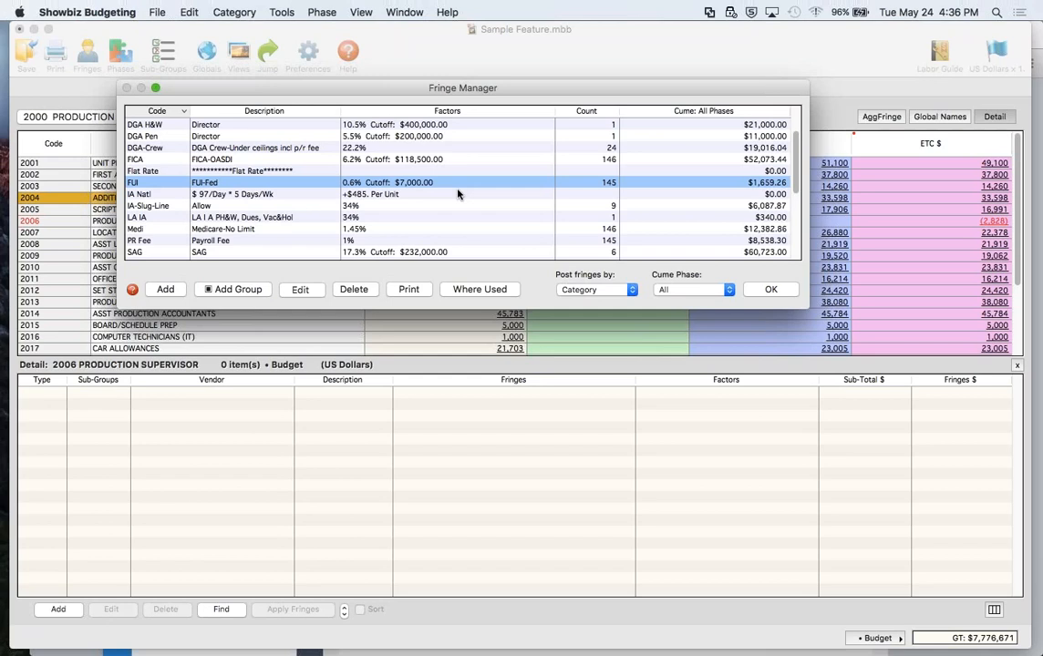
Look over the fringes that can be combined into a new fringe group, without creating one
{"action": "left_click", "coordinate": [254, 290]}
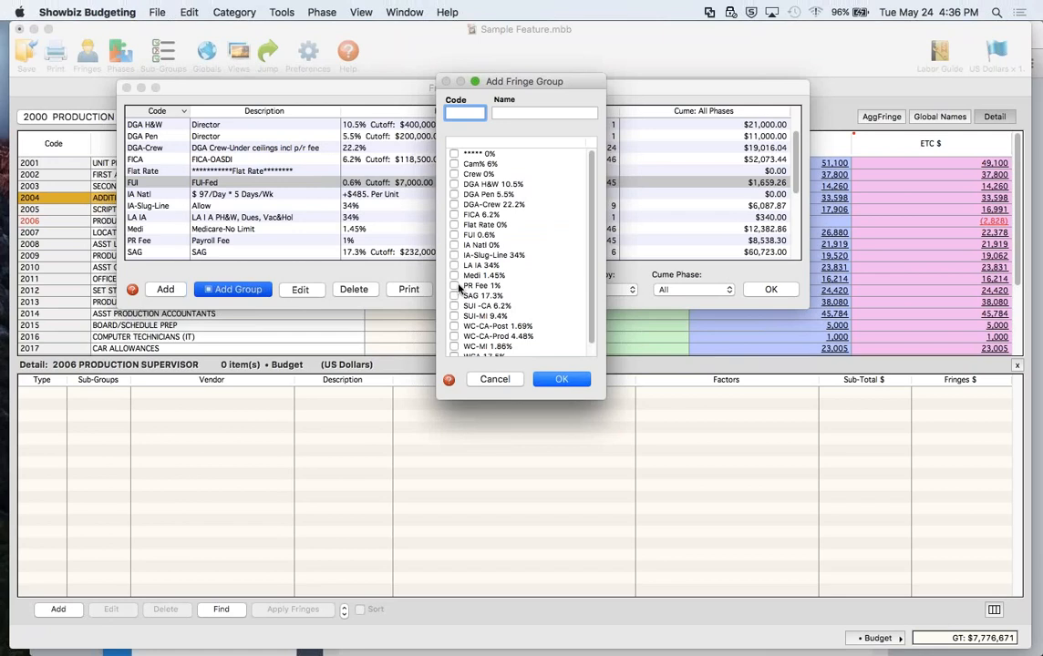
{"action": "left_click", "coordinate": [560, 381]}
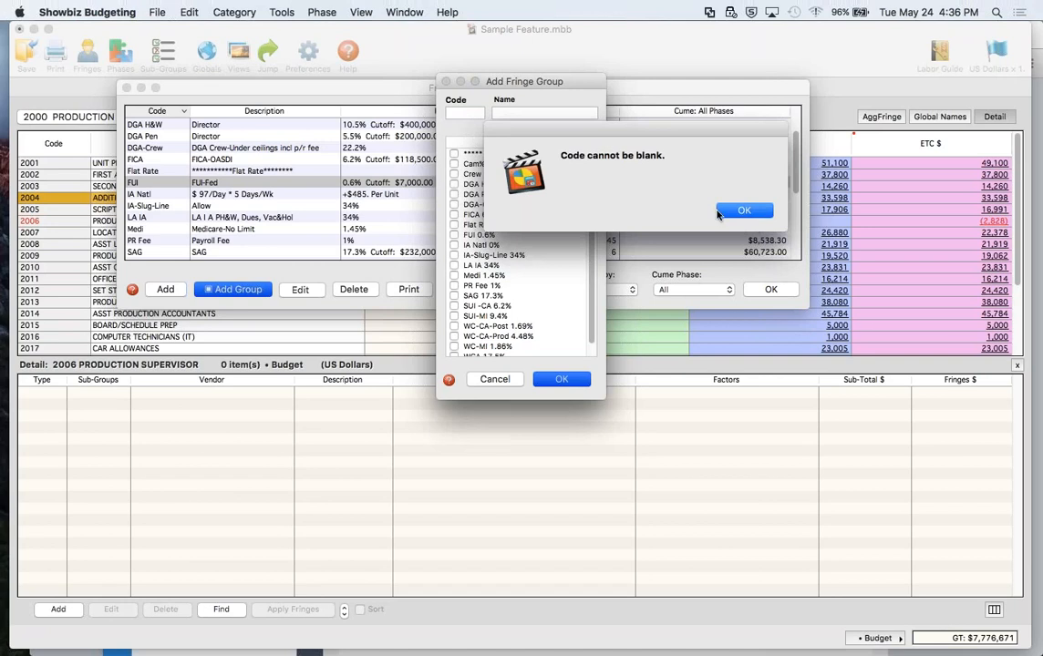
{"action": "left_click", "coordinate": [742, 211]}
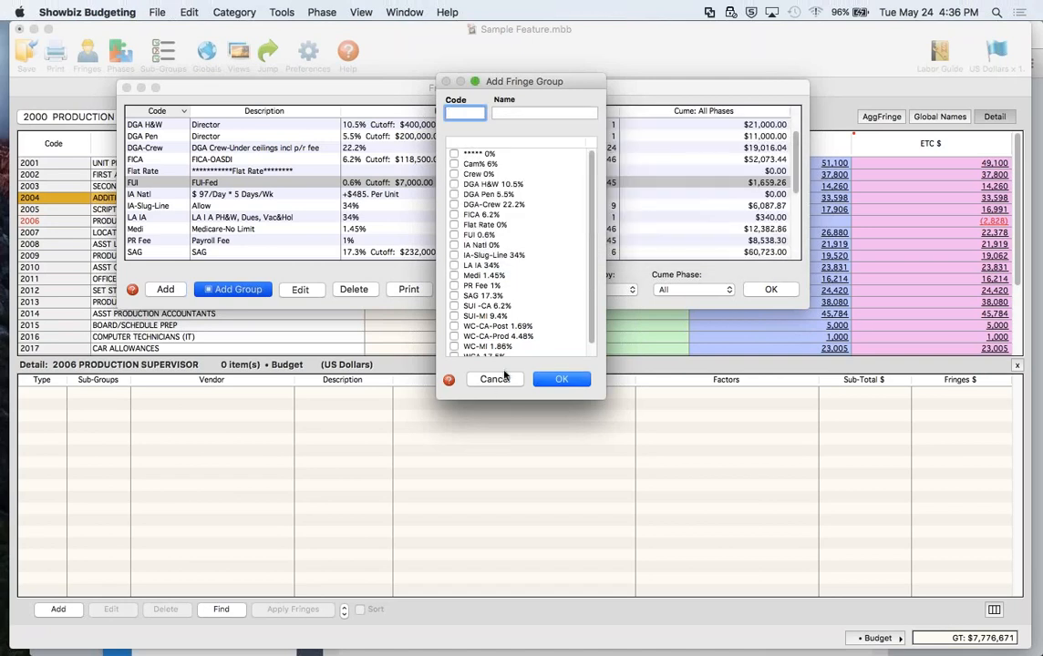
{"action": "left_click", "coordinate": [473, 380]}
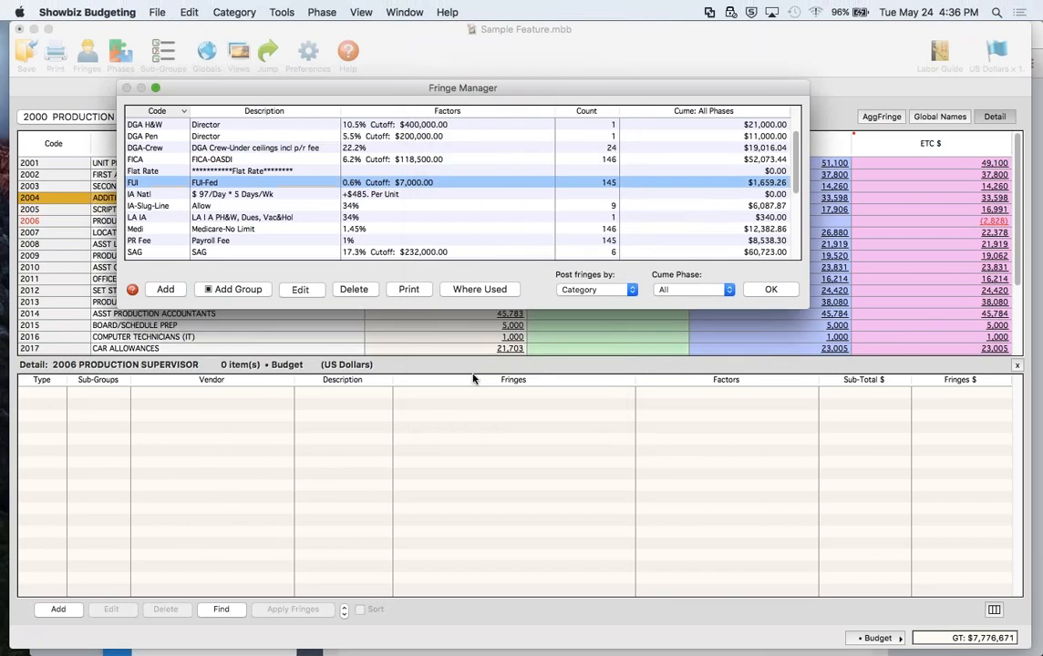
Check where the FUI fringe is used in the budget, and close the Fringe Manager
{"action": "left_click", "coordinate": [477, 289]}
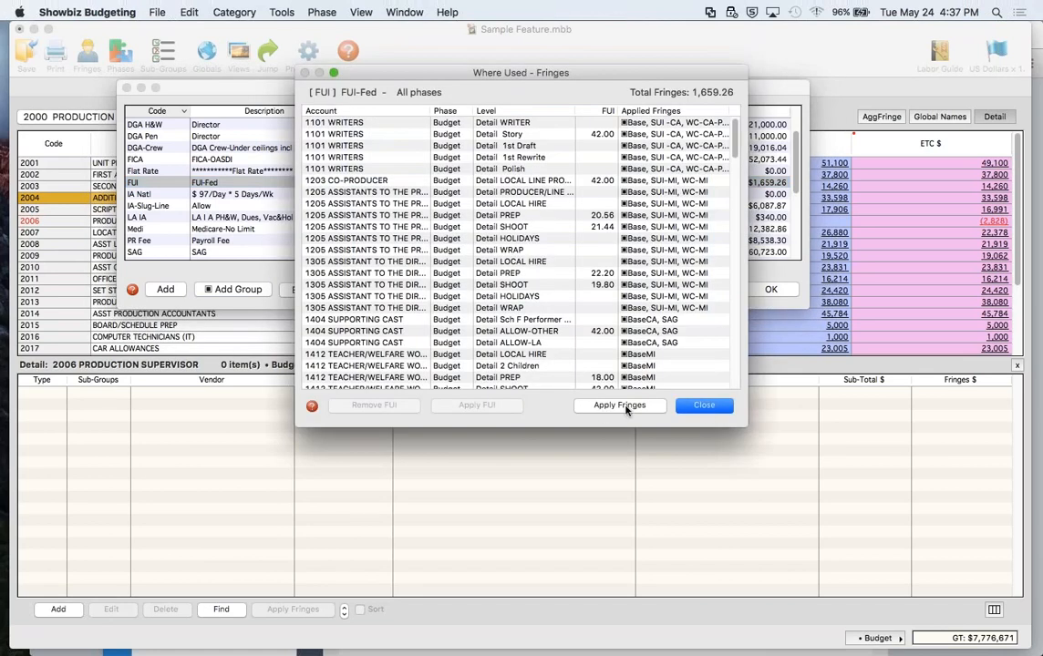
{"action": "left_click", "coordinate": [702, 406]}
{"action": "left_click", "coordinate": [702, 407]}
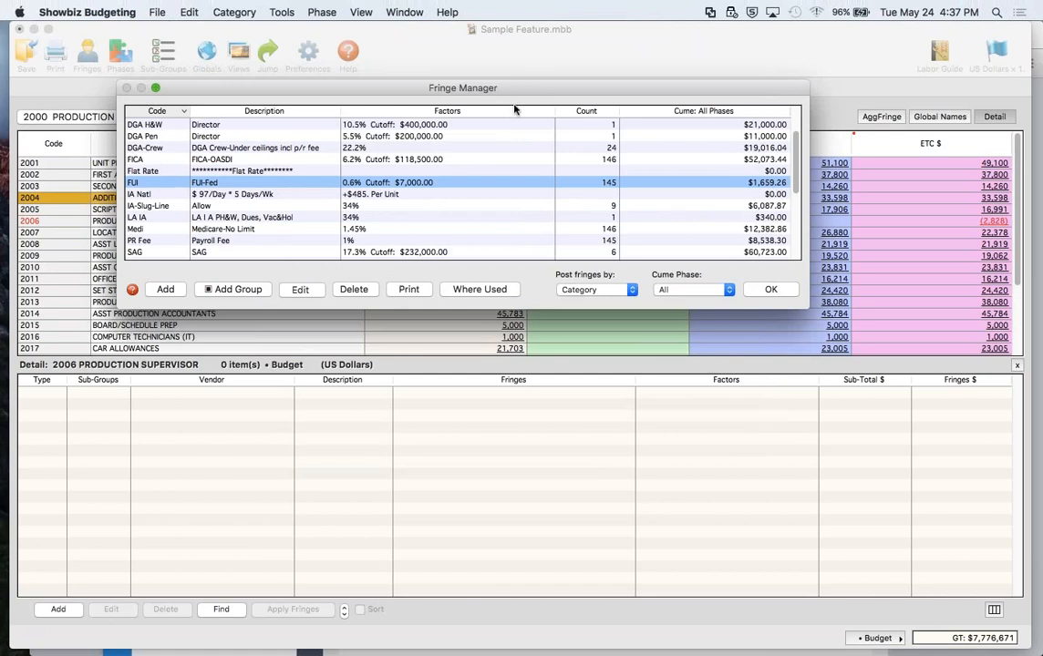
{"action": "left_click_drag", "start_coordinate": [510, 88], "coordinate": [435, 67]}
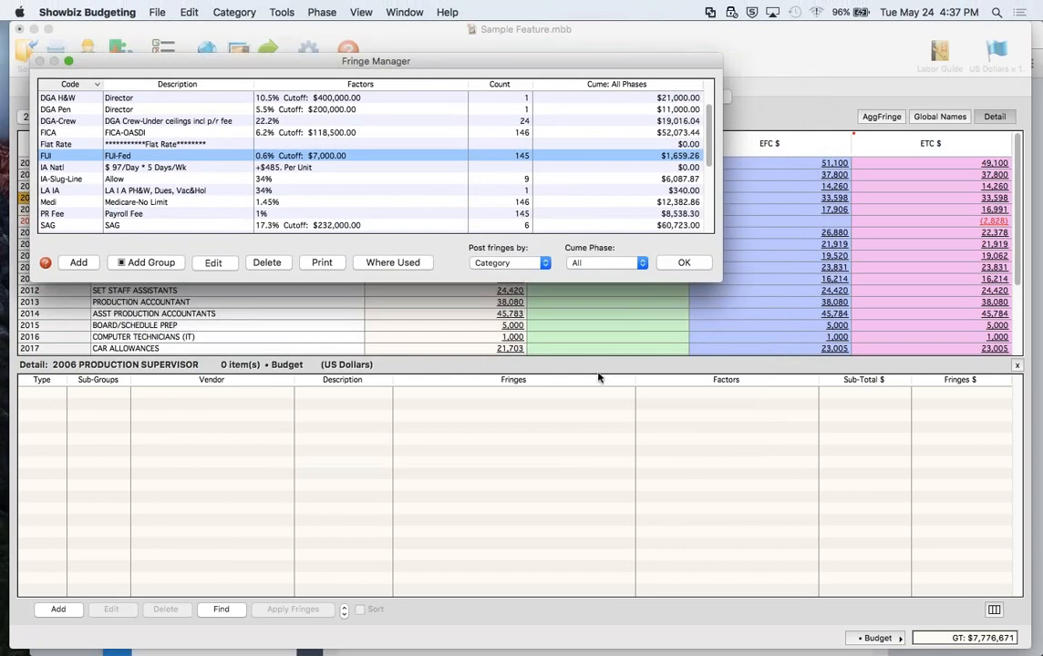
{"action": "left_click", "coordinate": [684, 262]}
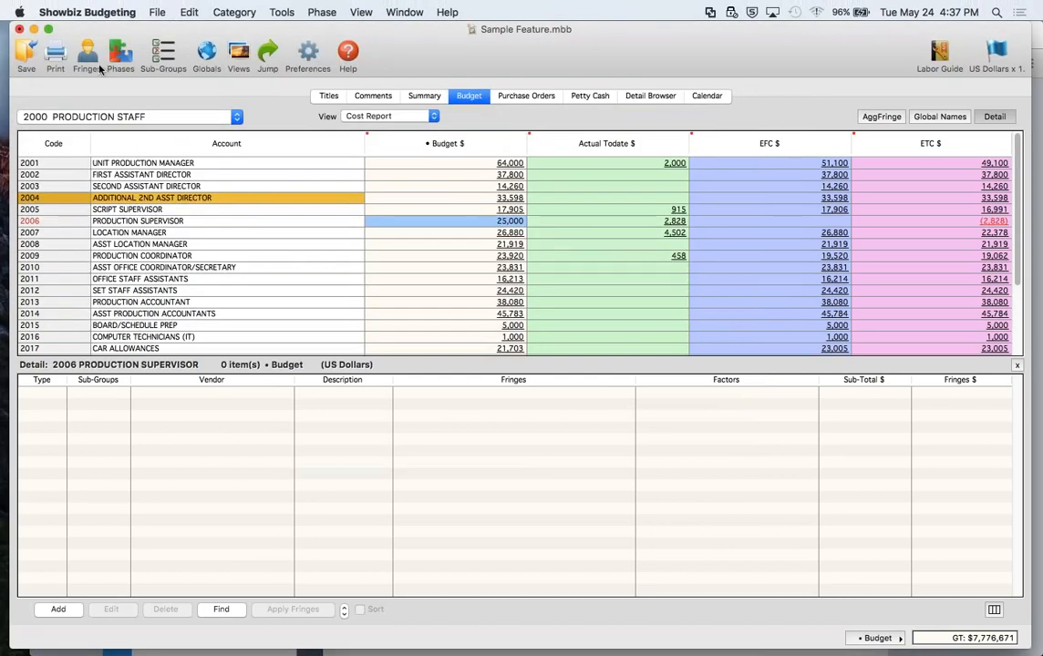
Switch to the Sample Commercial budget and review the overtime settings of its Non Union fringe
{"action": "left_click", "coordinate": [396, 11]}
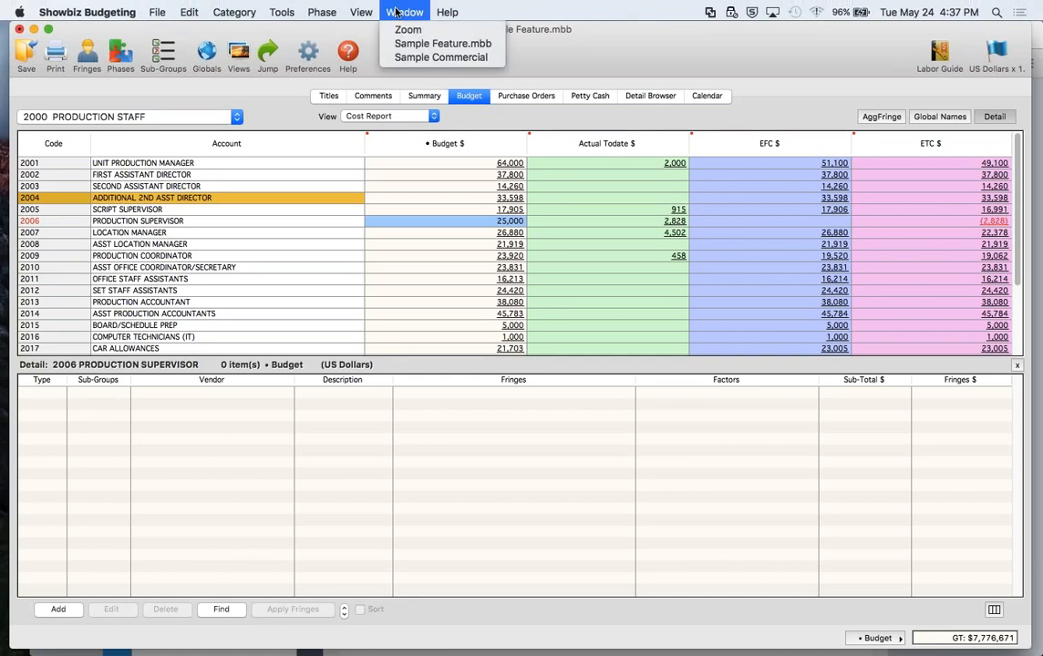
{"action": "left_click", "coordinate": [394, 56]}
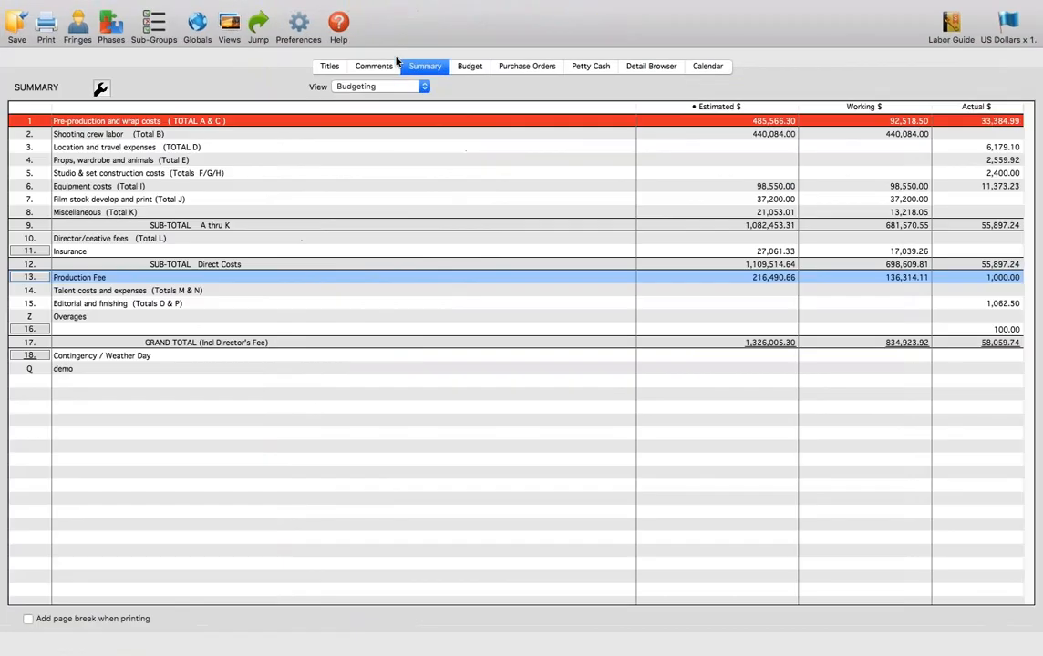
{"action": "left_click", "coordinate": [77, 27]}
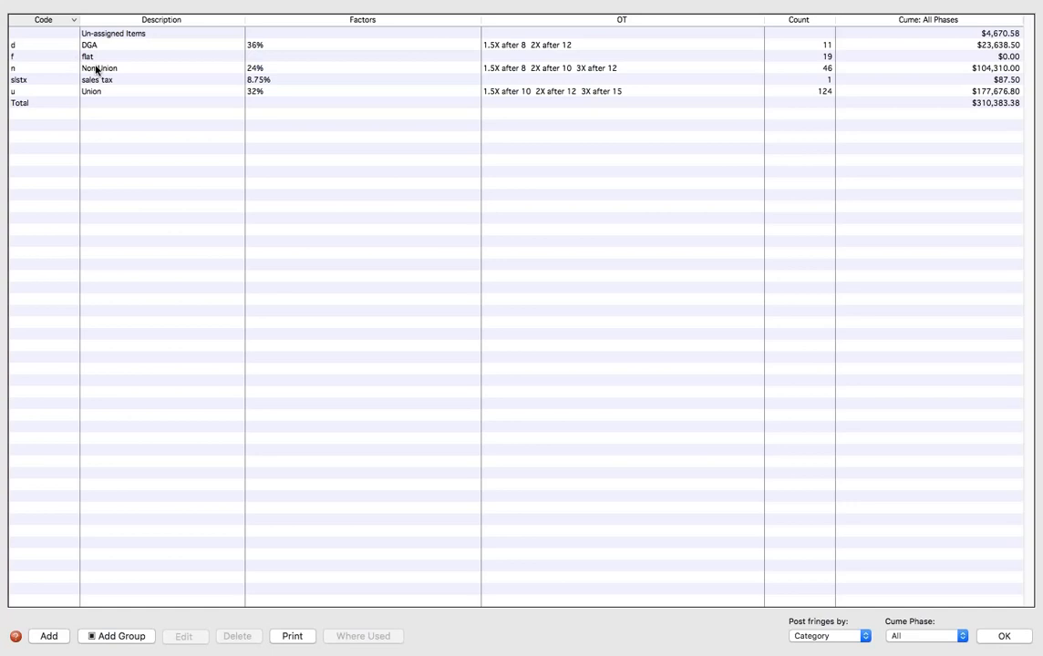
{"action": "double_click", "coordinate": [97, 70]}
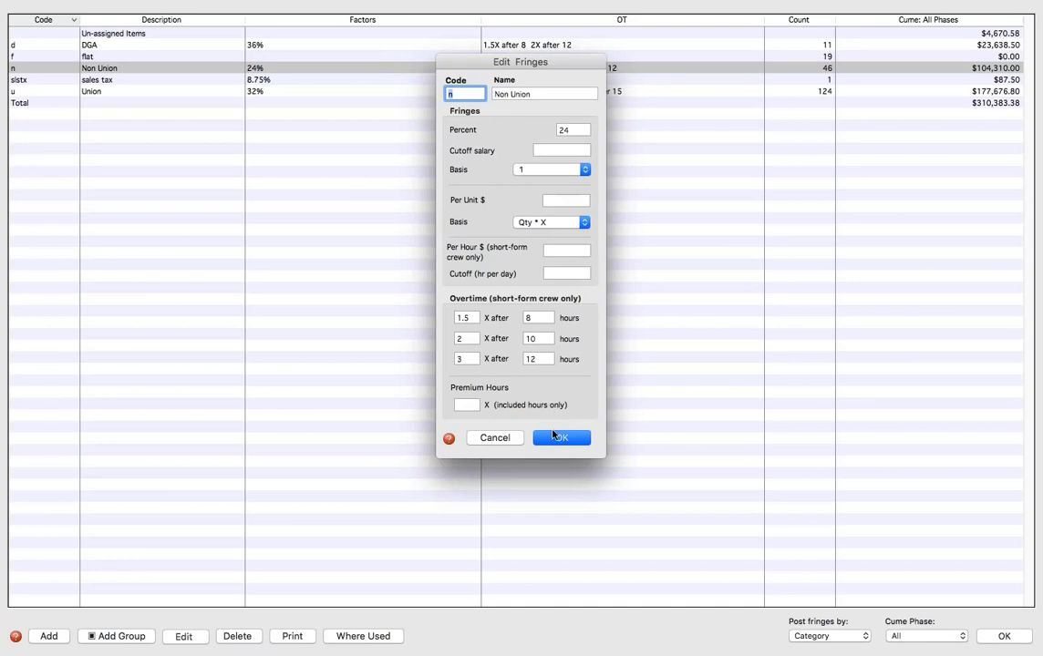
{"action": "left_click", "coordinate": [559, 441]}
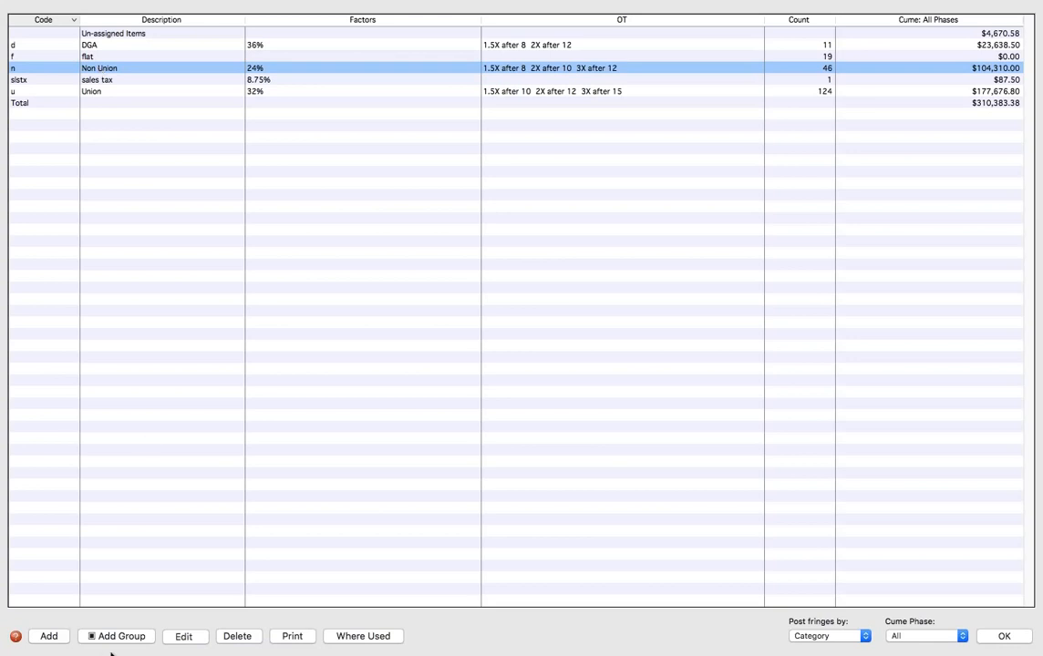
{"action": "left_click", "coordinate": [1003, 637]}
Return to the Sample Feature.mbb budget and show the Budget phase detail of account 2001 Unit Production Manager
{"action": "mouse_move", "coordinate": [340, 2]}
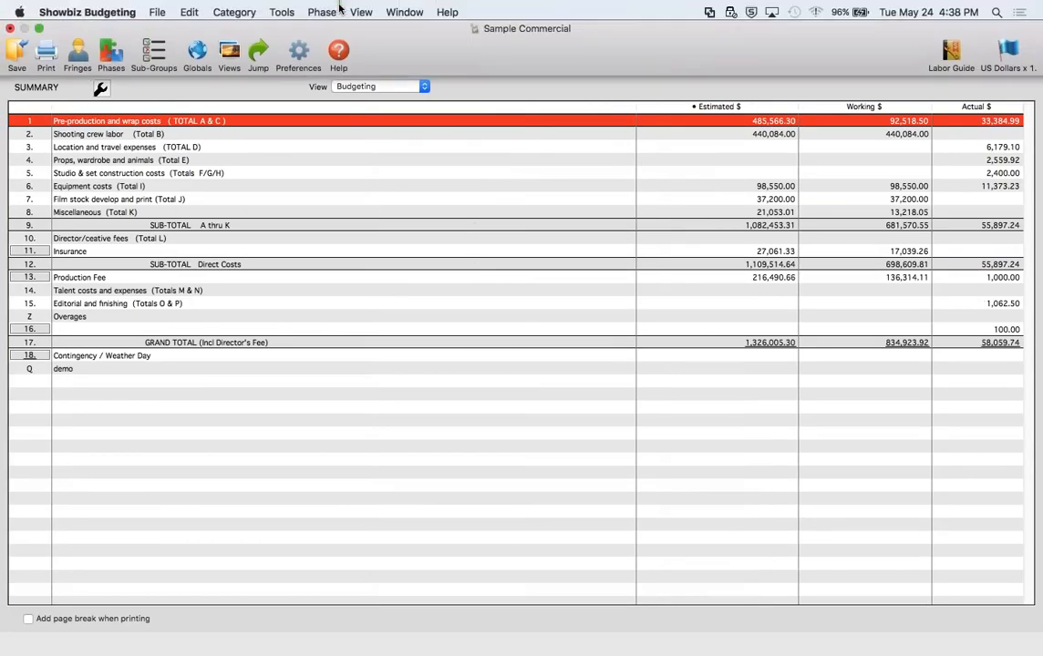
{"action": "left_click", "coordinate": [408, 11]}
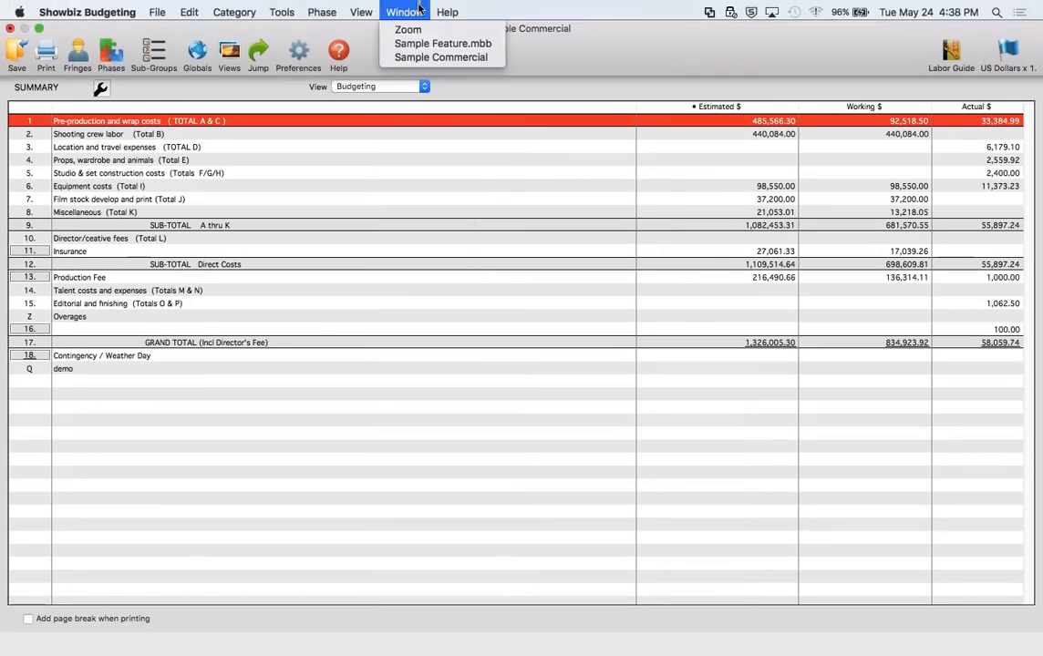
{"action": "left_click", "coordinate": [421, 43]}
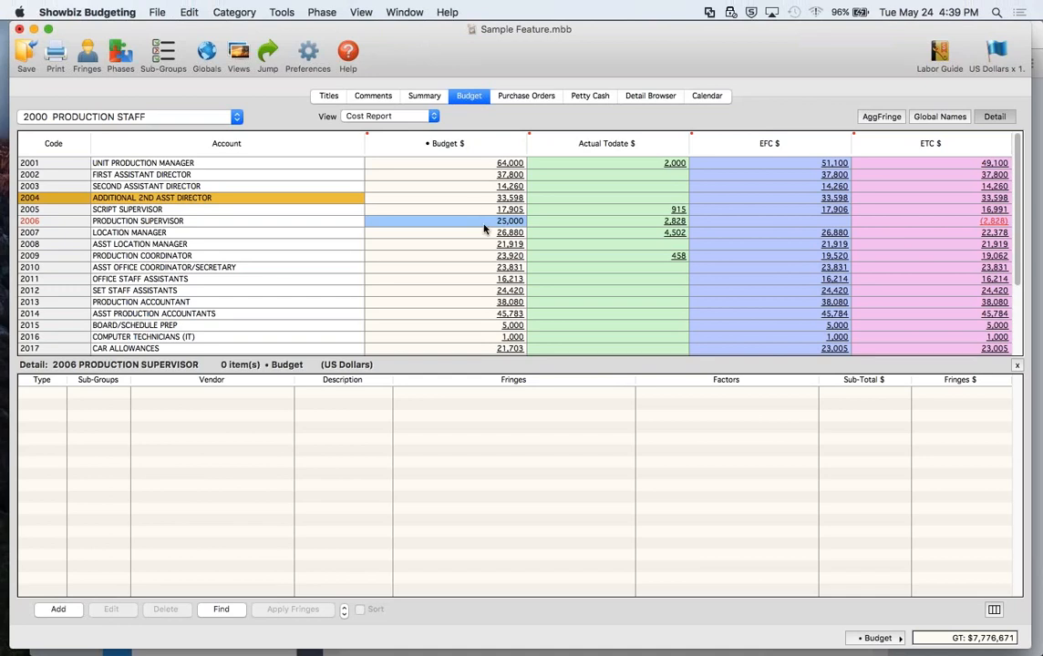
{"action": "left_click", "coordinate": [500, 167]}
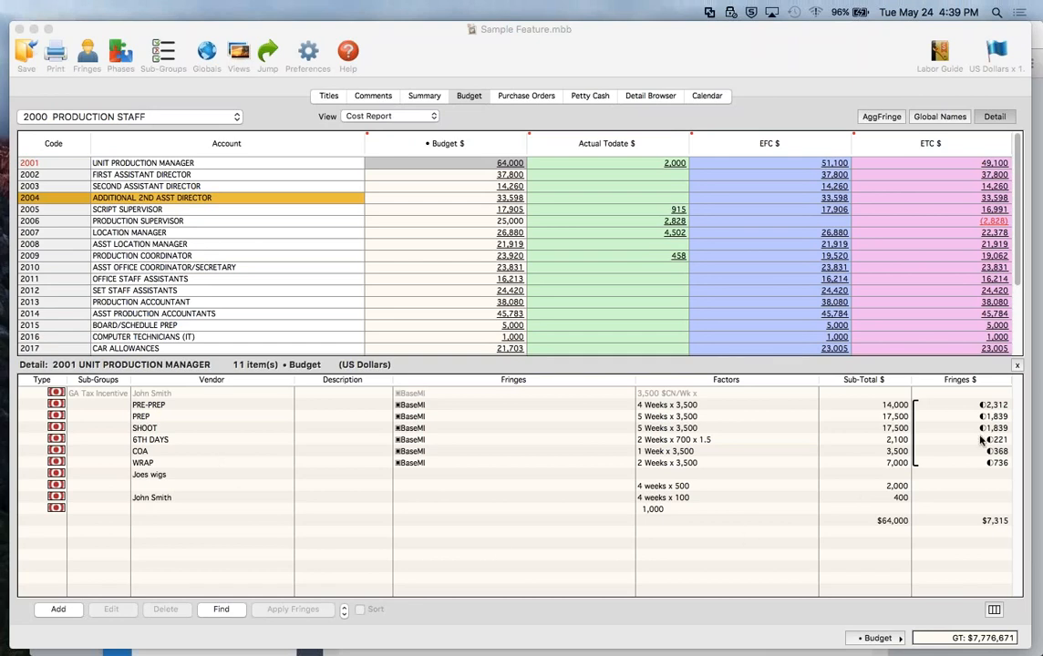
Define a simple fringe range across the PRE-PREP through WRAP detail lines of account 2001
{"action": "left_click", "coordinate": [658, 407]}
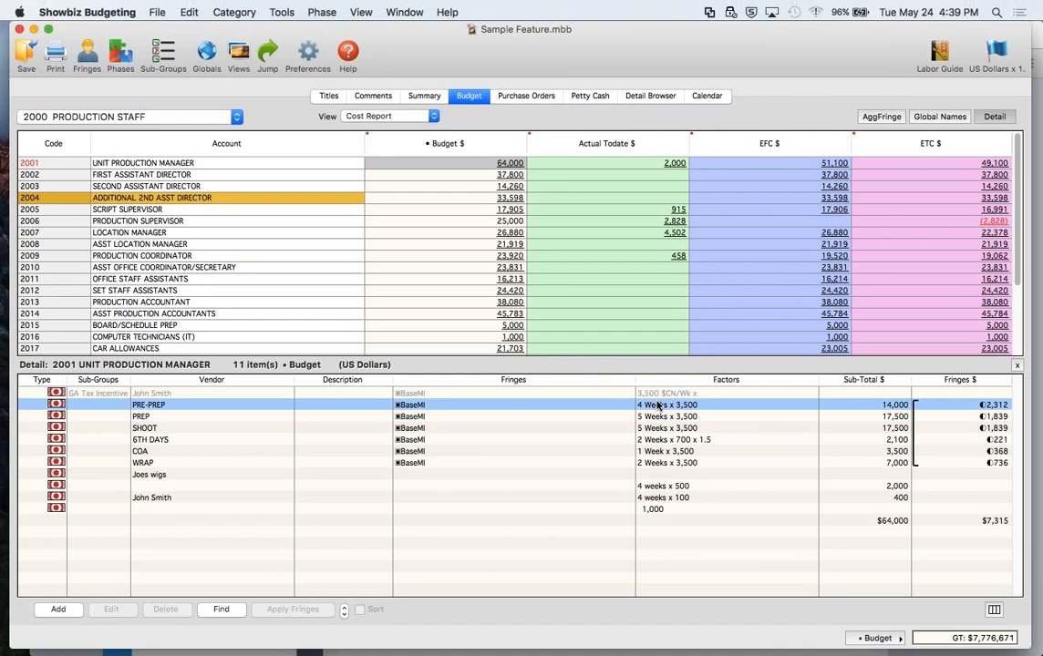
{"action": "left_click_drag", "start_coordinate": [659, 406], "coordinate": [658, 463]}
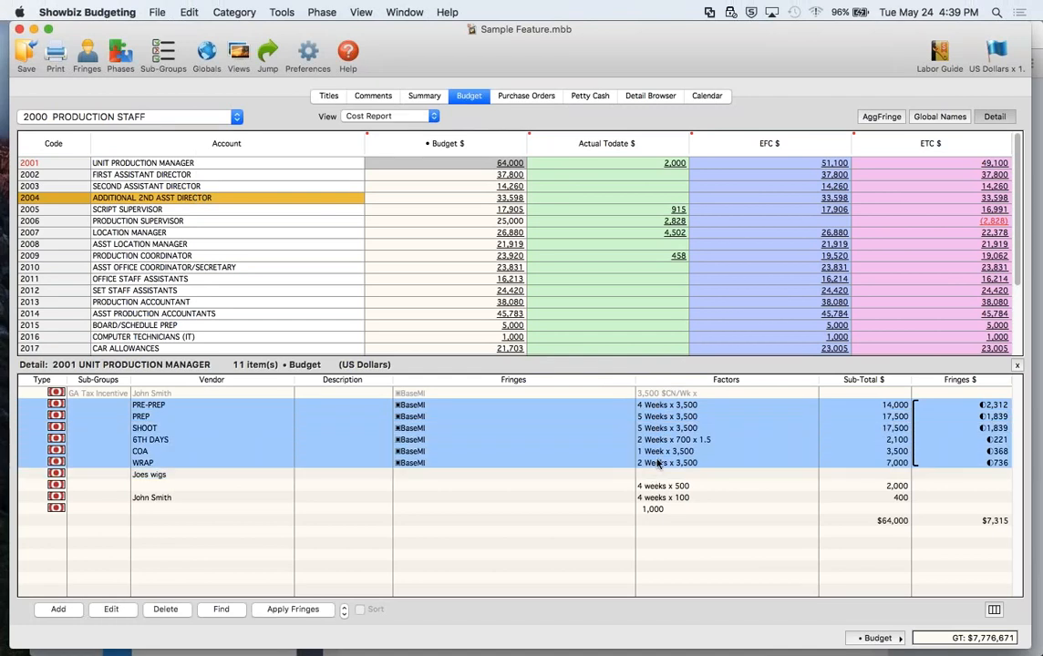
{"action": "right_click", "coordinate": [658, 463]}
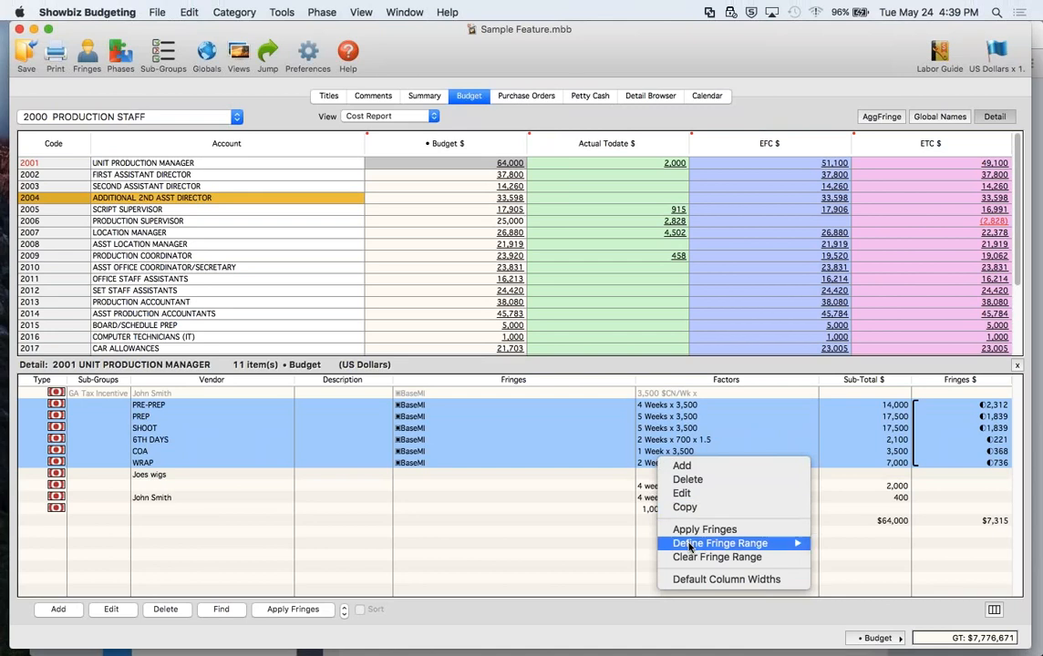
{"action": "mouse_move", "coordinate": [690, 547]}
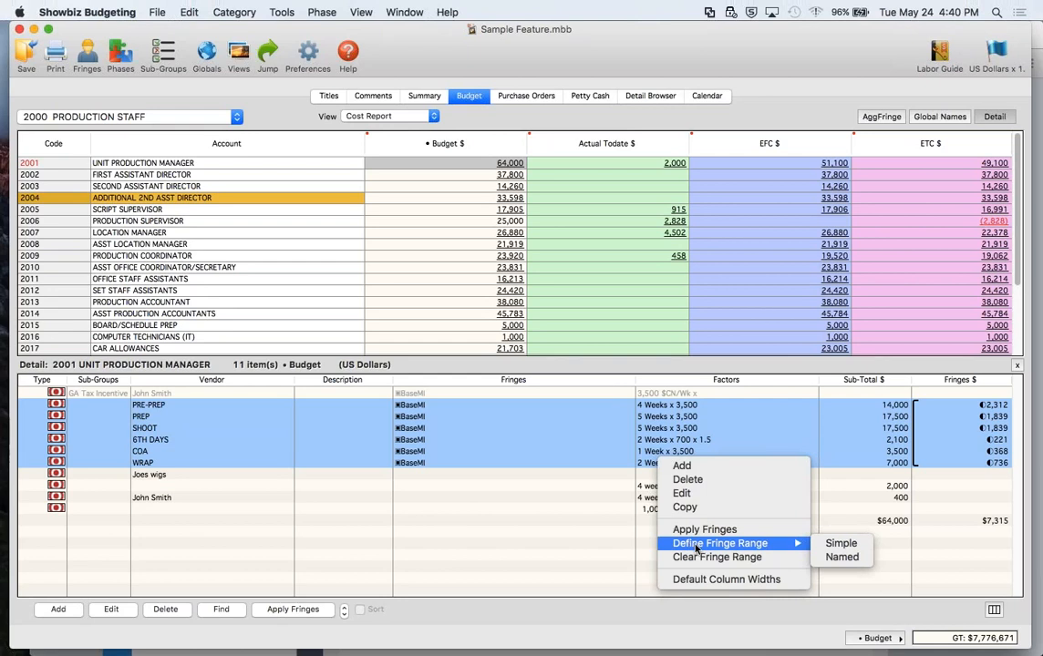
{"action": "left_click", "coordinate": [831, 546]}
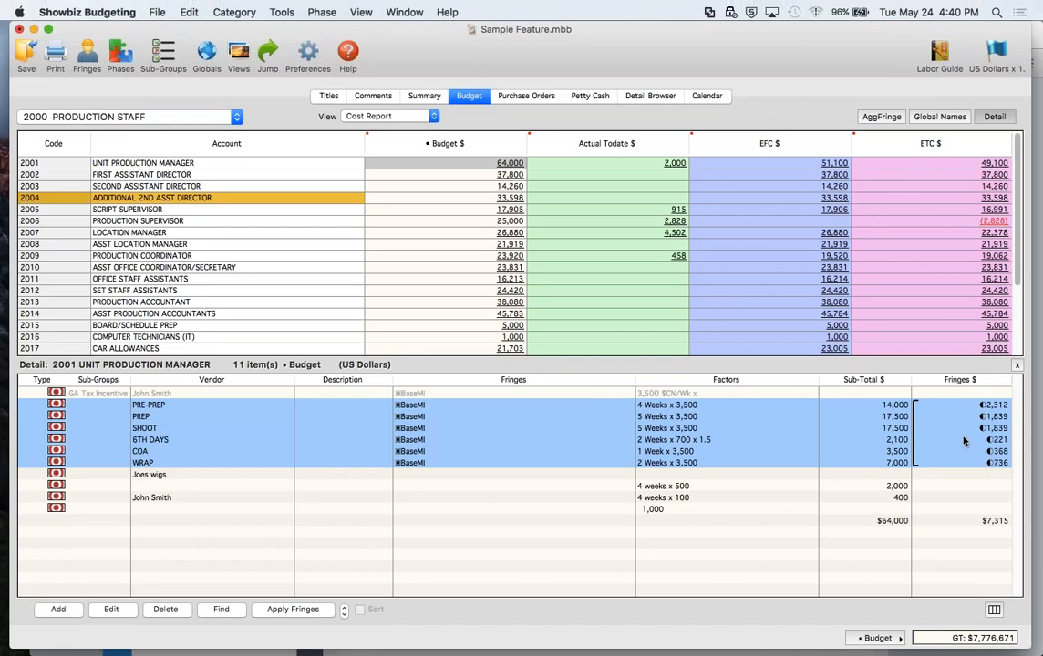
{"action": "left_click", "coordinate": [262, 461]}
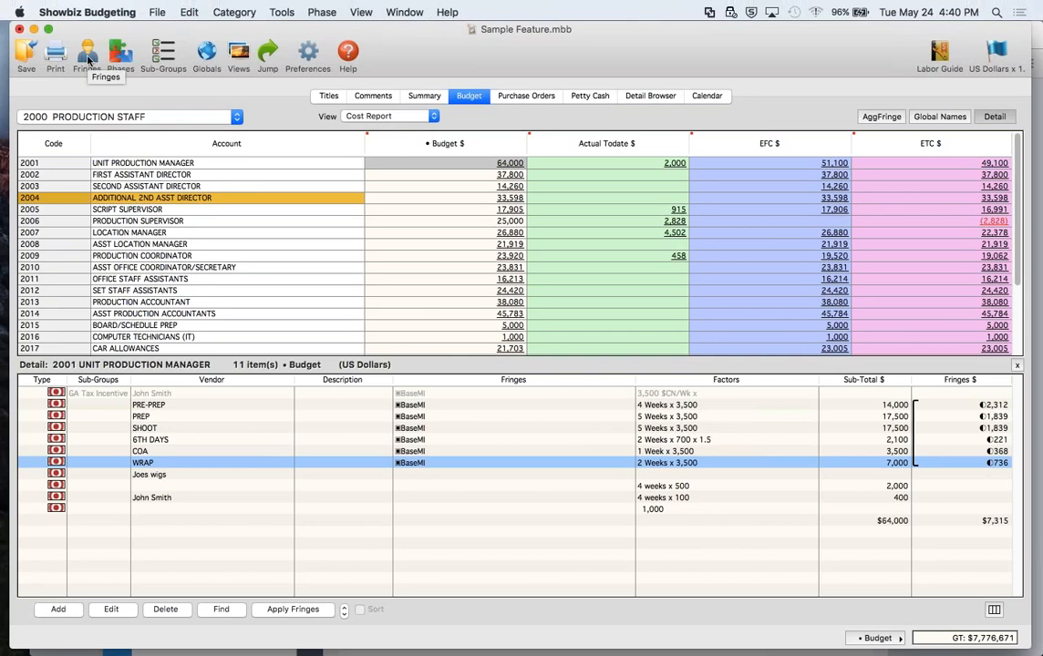
Review which sub-groups the budget includes or excludes, and the global names and expressions it defines
{"action": "left_click", "coordinate": [166, 55]}
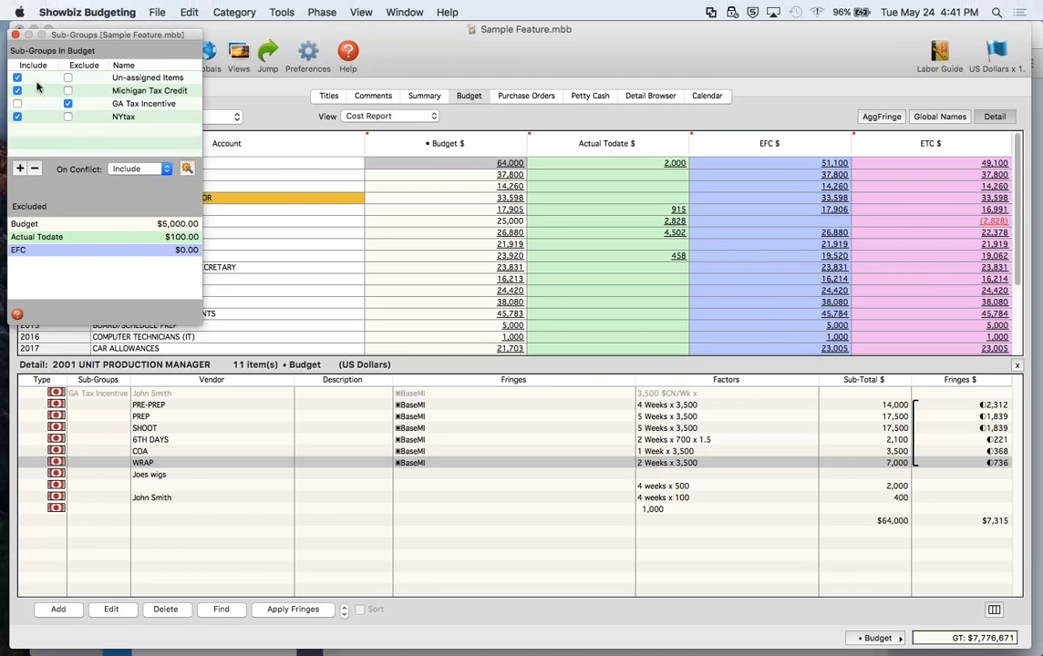
{"action": "left_click", "coordinate": [15, 36]}
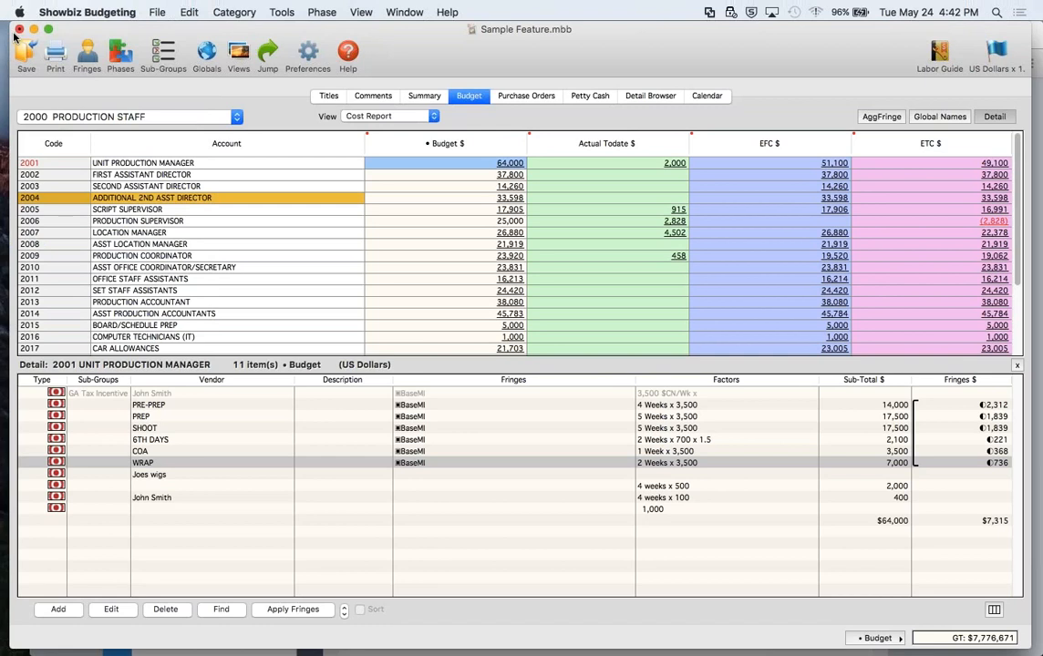
{"action": "left_click", "coordinate": [206, 53]}
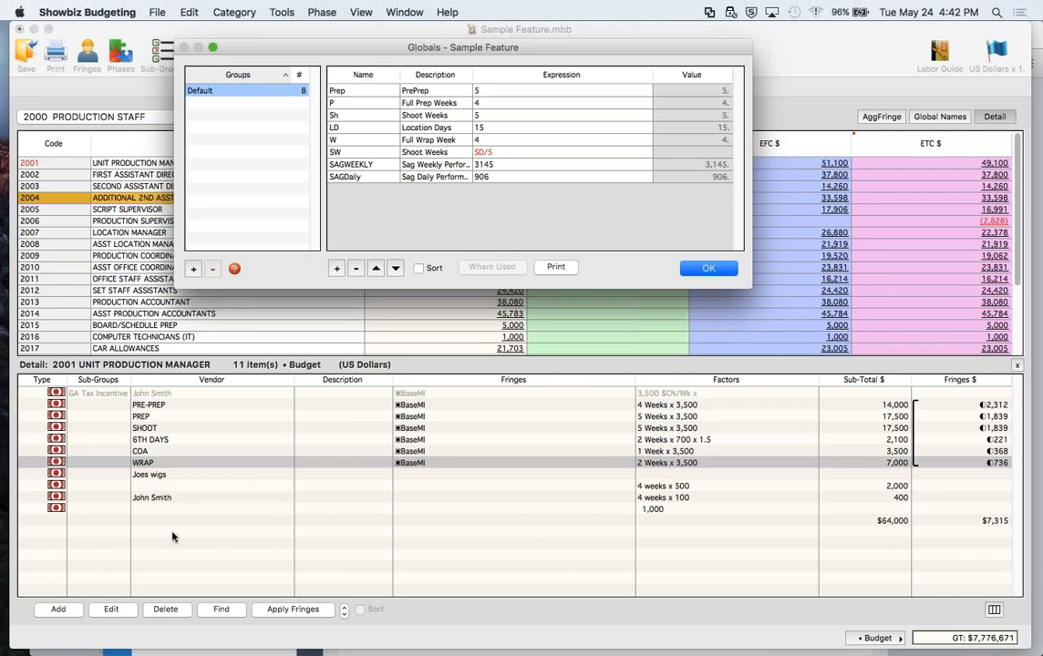
Add a Budget detail line to account 2001 with global Sh as the quantity, weeks as the unit and a rate of 1,000
{"action": "left_click", "coordinate": [59, 609]}
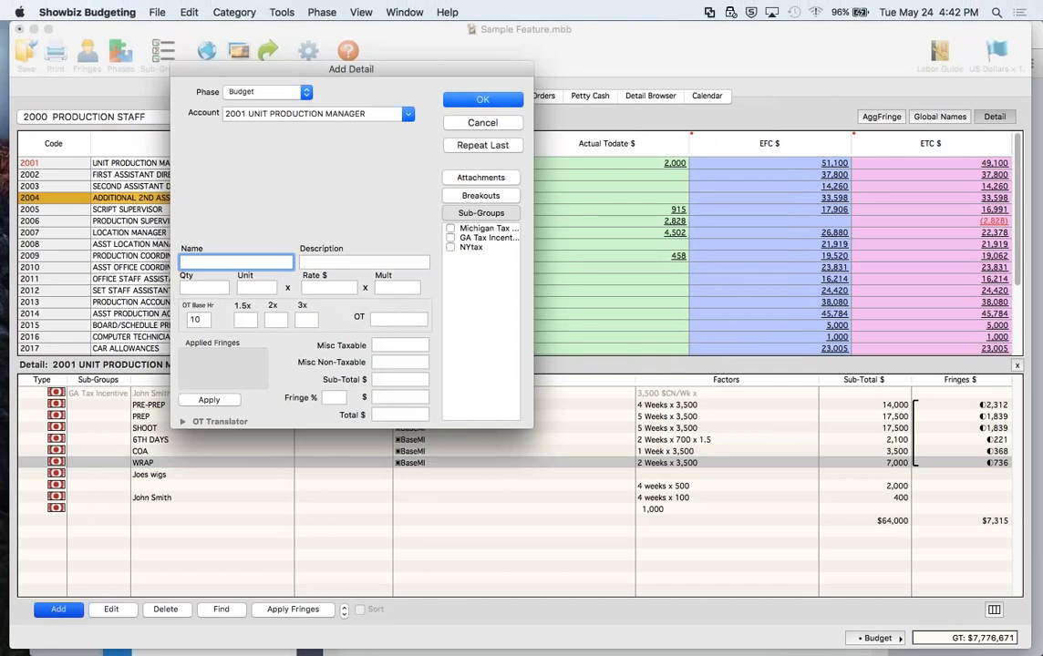
{"action": "left_click", "coordinate": [205, 288]}
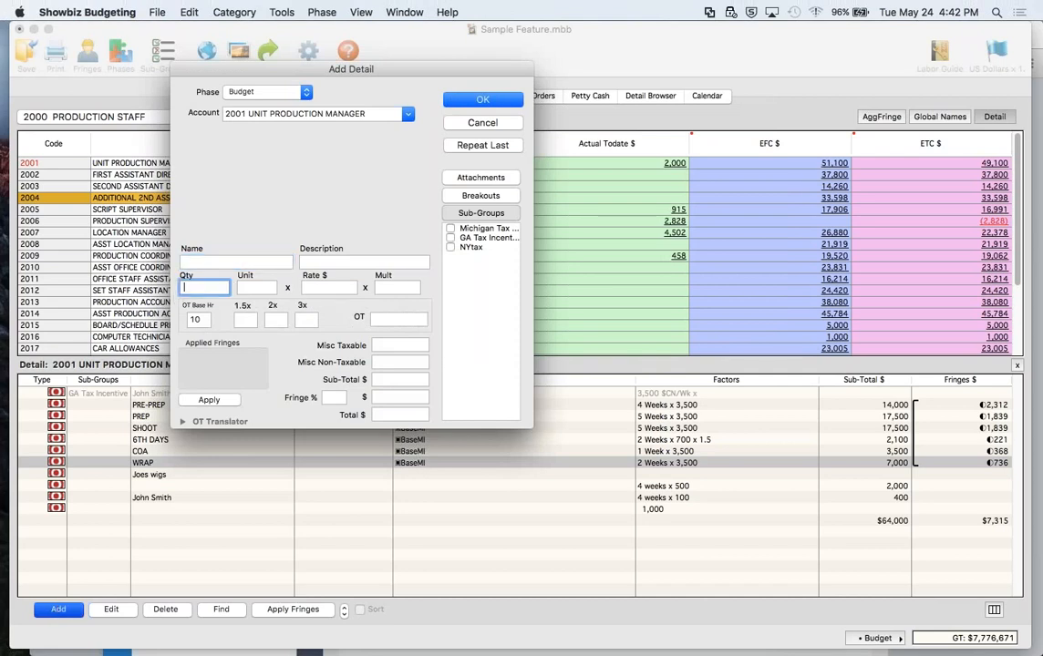
{"action": "type", "text": "Sh"}
{"action": "key", "text": "Tab"}
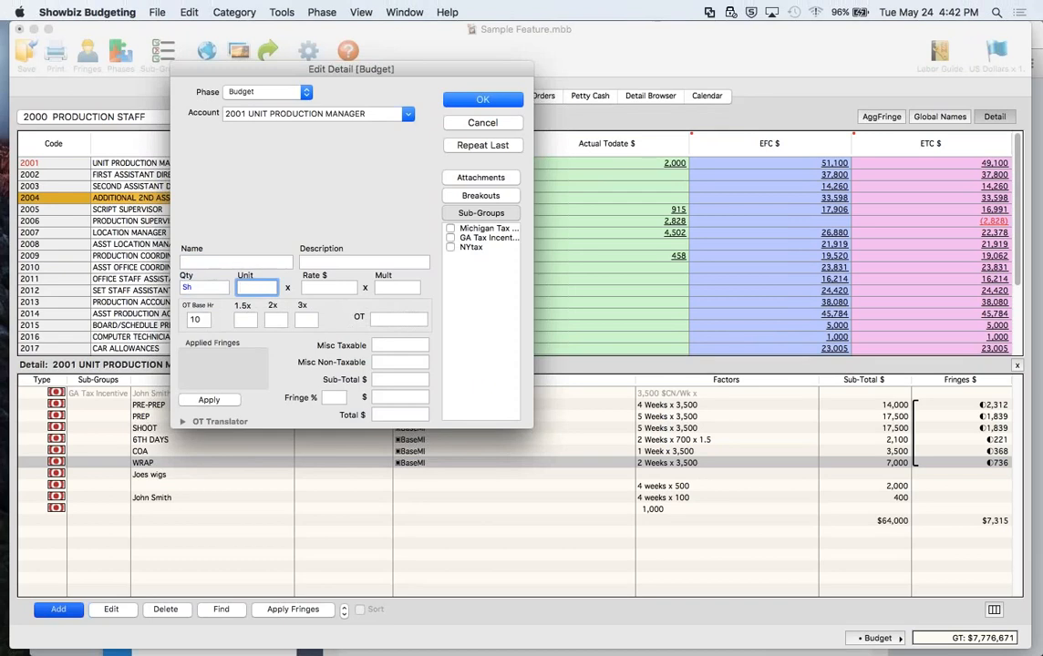
{"action": "type", "text": "weeks"}
{"action": "key", "text": "Tab"}
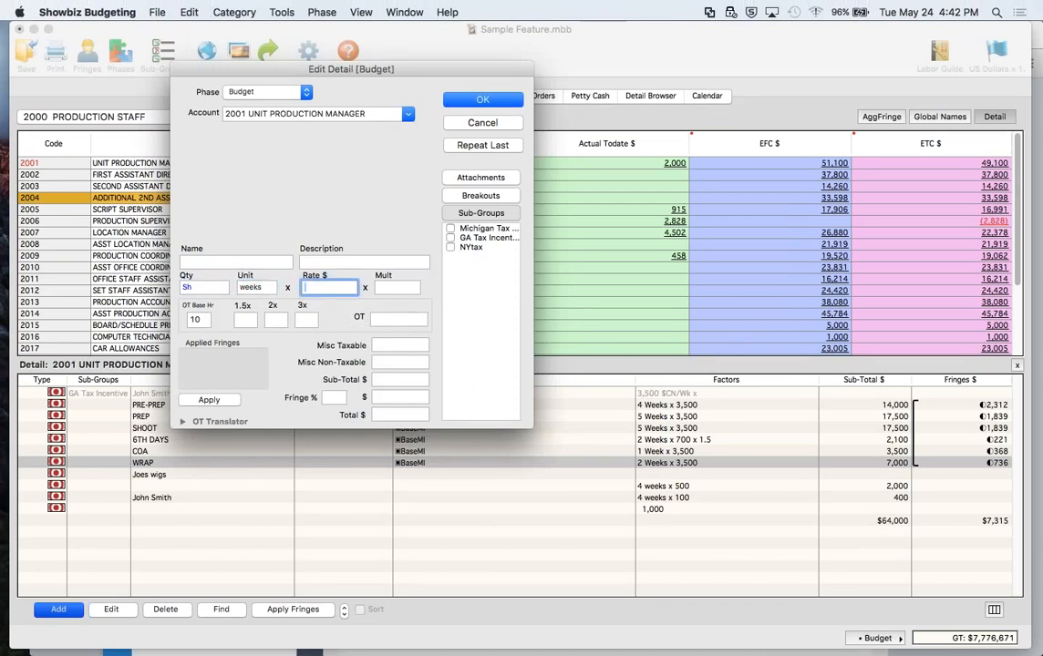
{"action": "type", "text": "1,000"}
{"action": "key", "text": "Tab"}
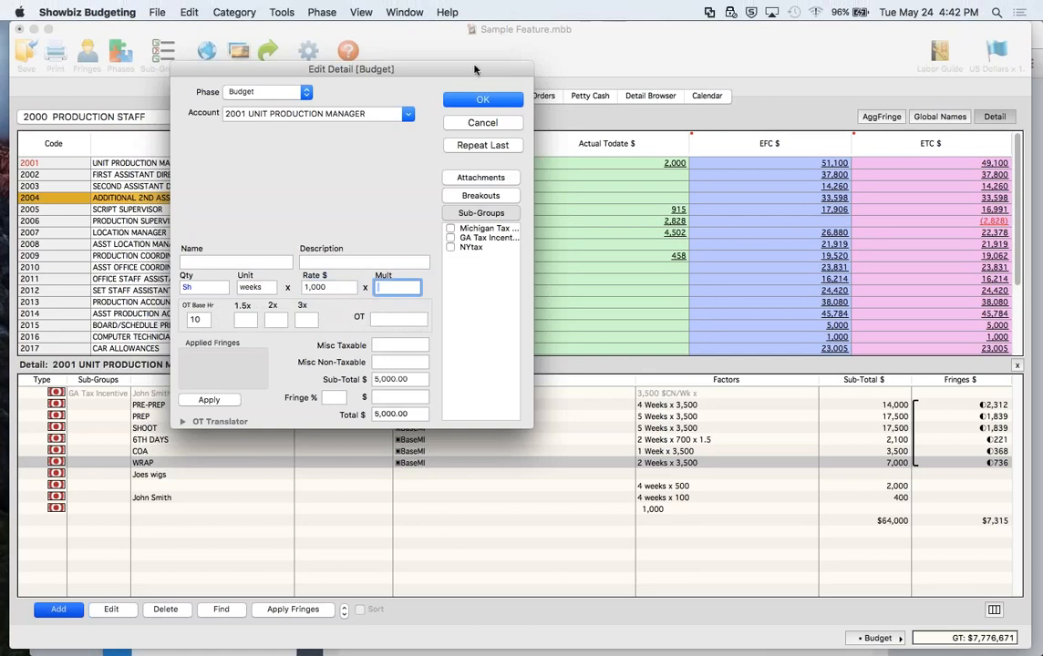
{"action": "left_click", "coordinate": [483, 101]}
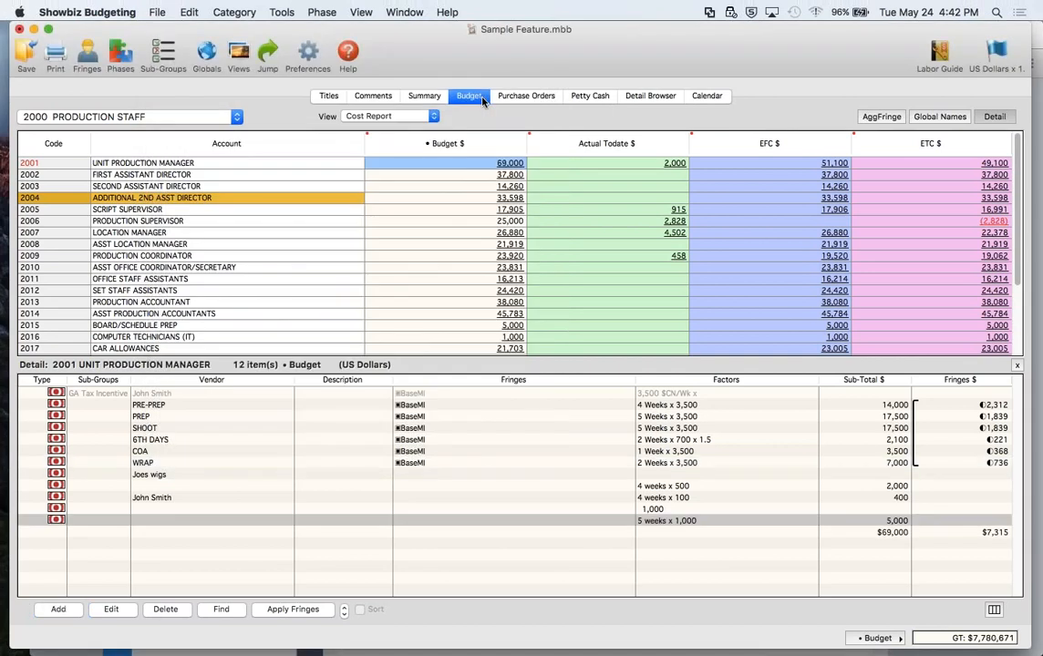
Review the global variables defined in the Sample Feature budget
{"action": "left_click", "coordinate": [206, 52]}
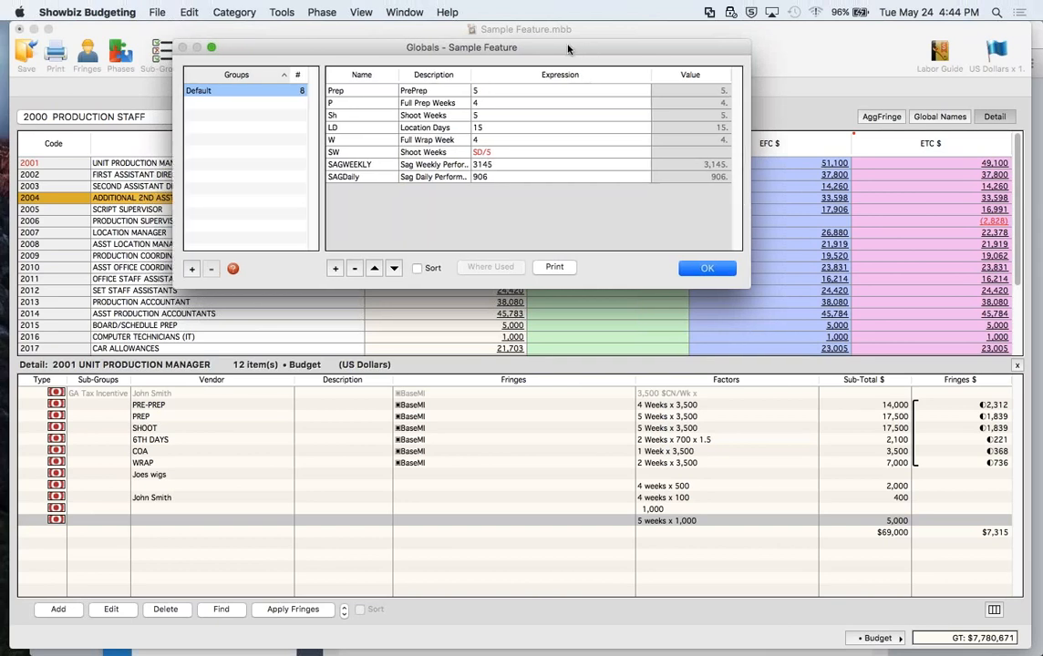
{"action": "left_click_drag", "start_coordinate": [586, 49], "coordinate": [489, 37]}
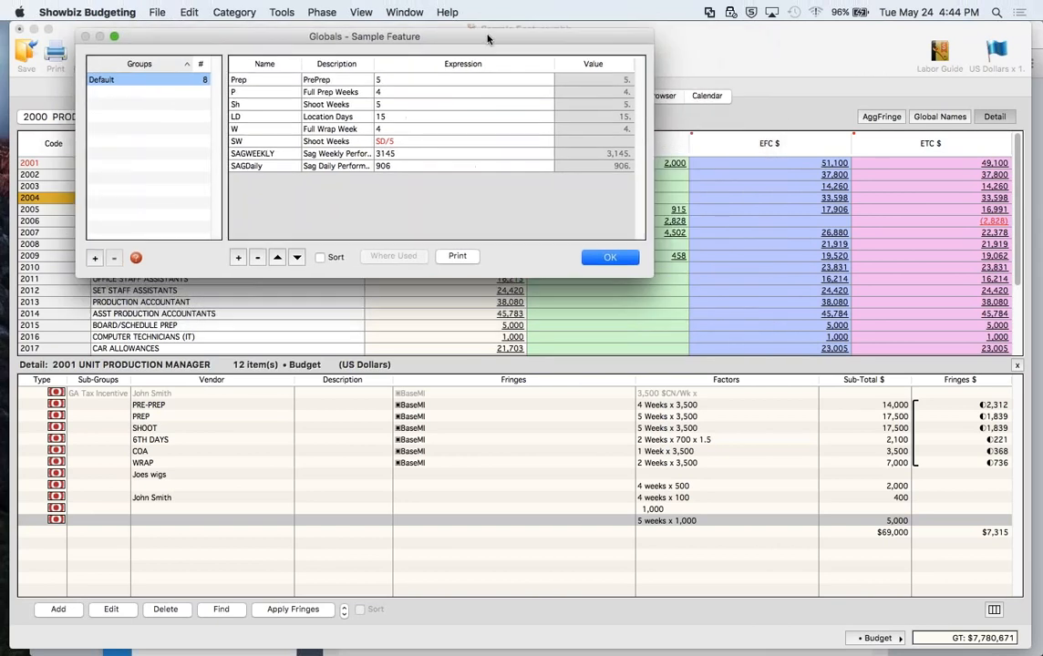
{"action": "left_click", "coordinate": [604, 259]}
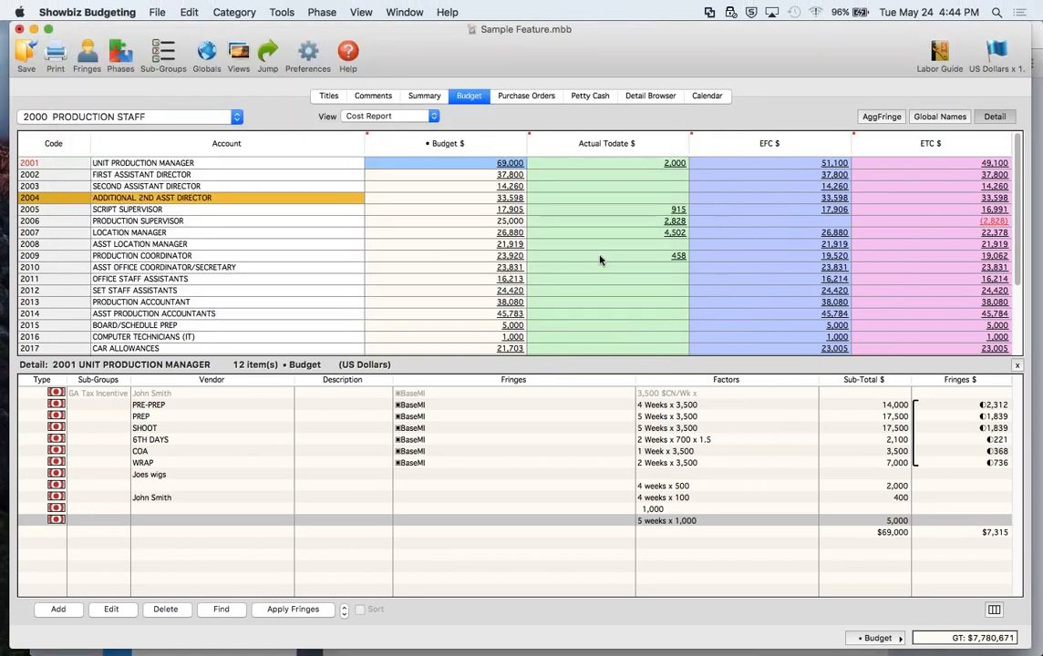
Switch to the Sample Commercial budget and review its globals with their day-length columns
{"action": "left_click", "coordinate": [404, 12]}
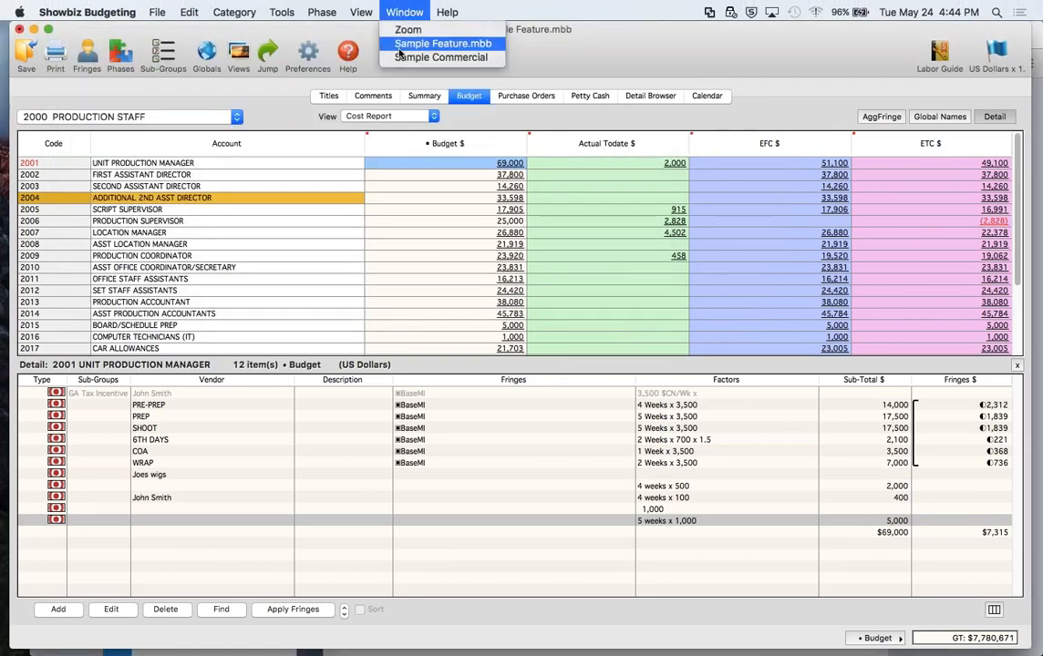
{"action": "left_click", "coordinate": [406, 54]}
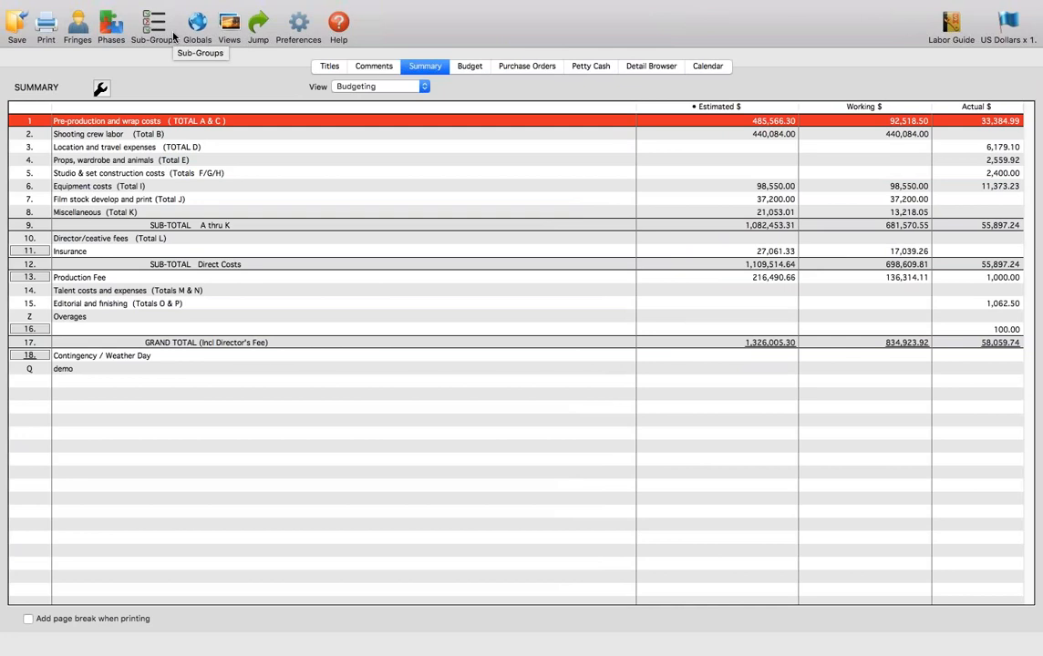
{"action": "left_click", "coordinate": [201, 24]}
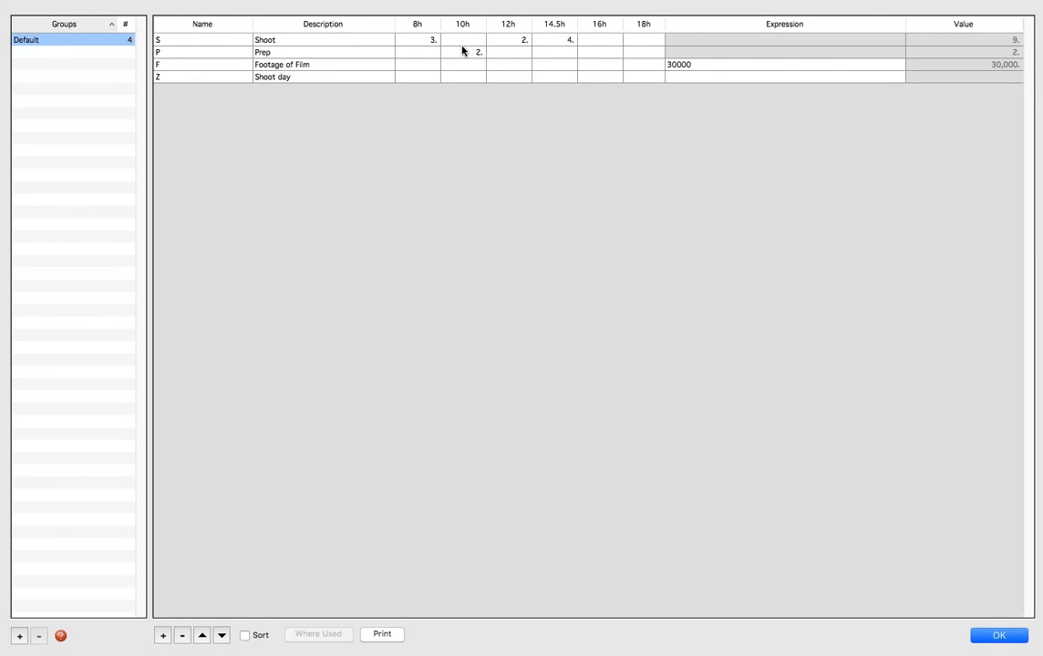
{"action": "left_click", "coordinate": [997, 635]}
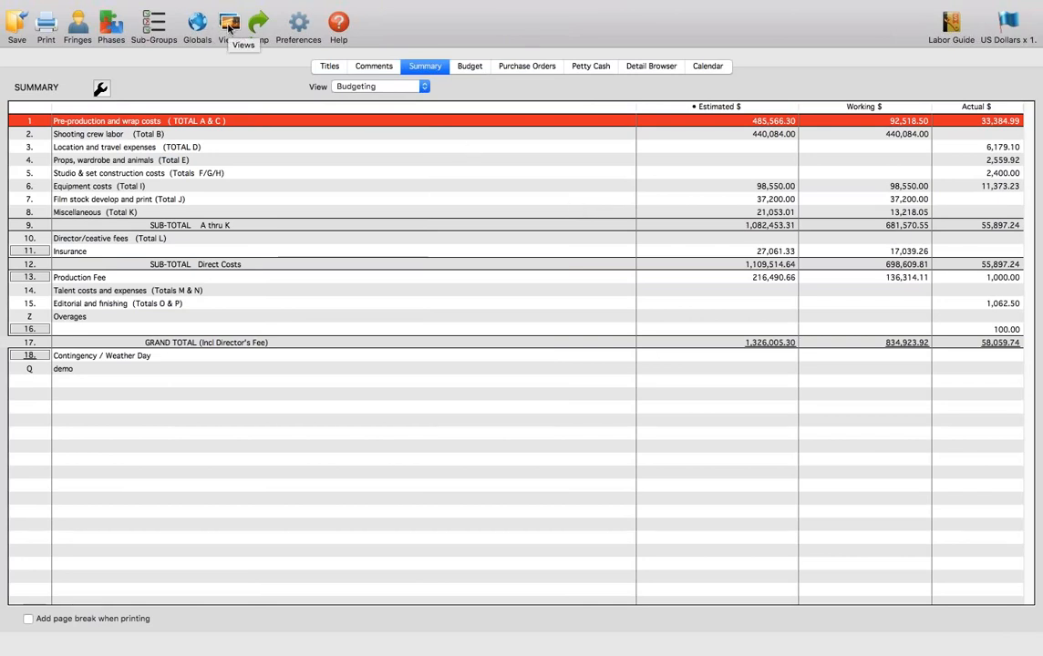
Review the budget and application preferences, including the available toolbar styles
{"action": "left_click", "coordinate": [300, 25]}
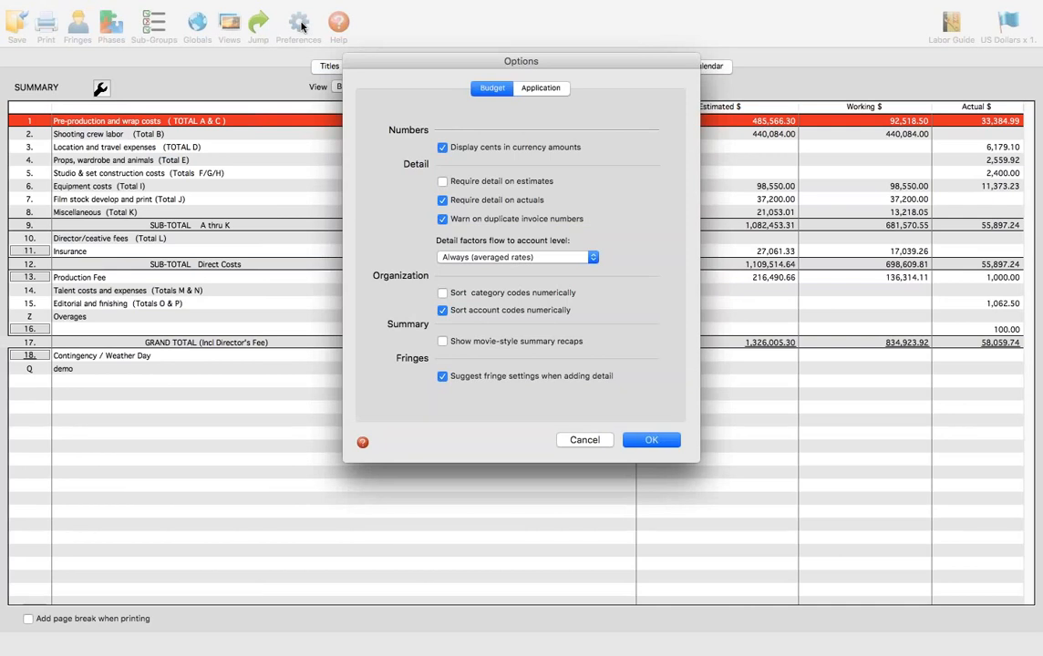
{"action": "left_click", "coordinate": [531, 91]}
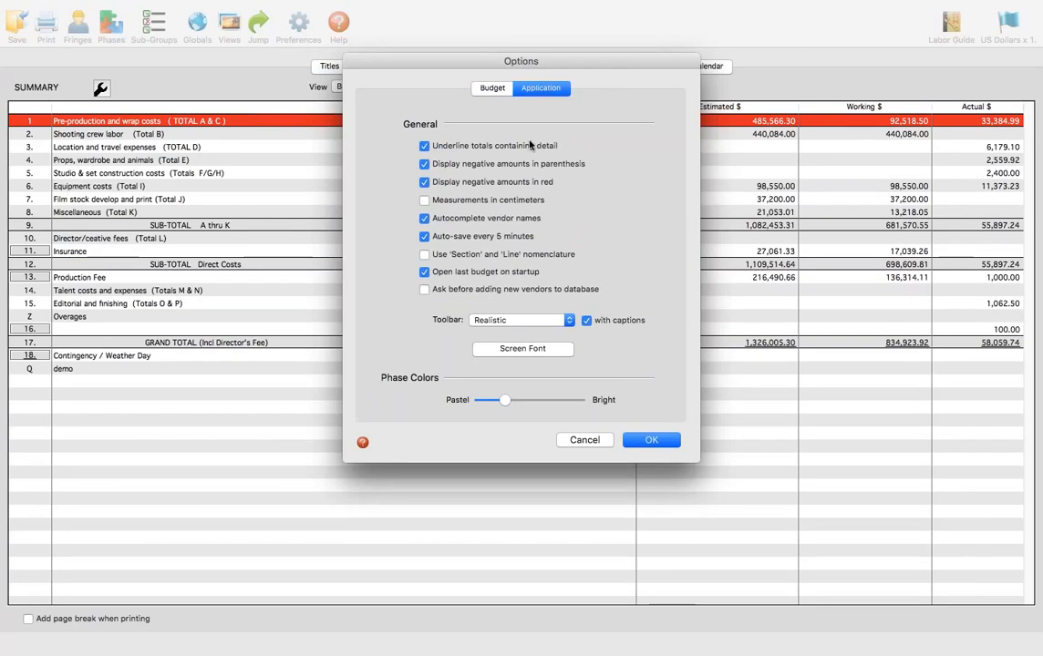
{"action": "left_click", "coordinate": [548, 320]}
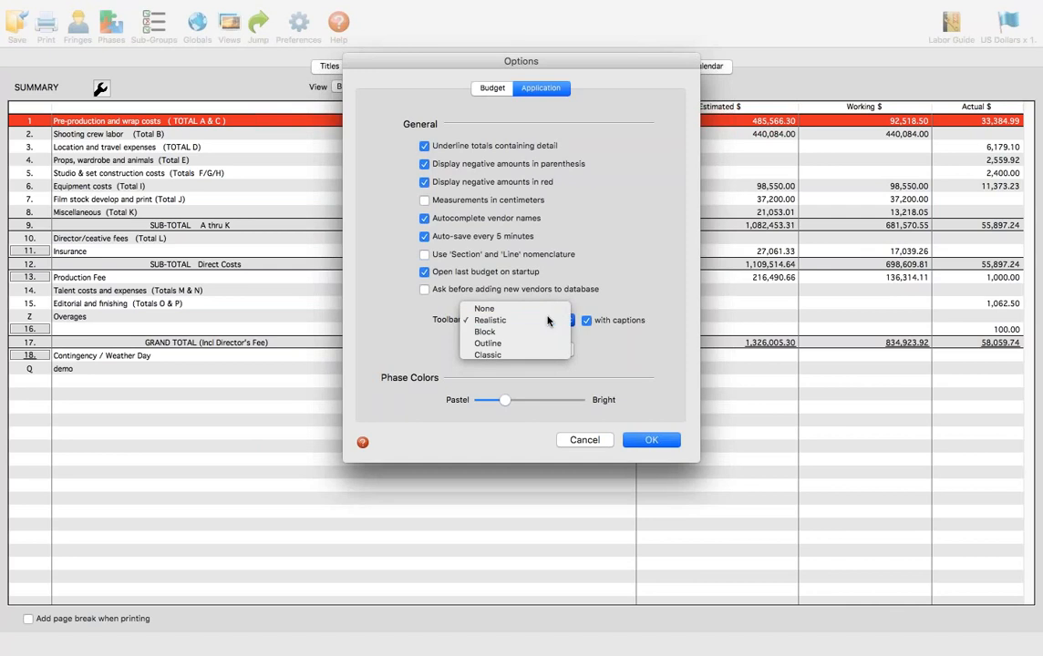
{"action": "left_click", "coordinate": [548, 320]}
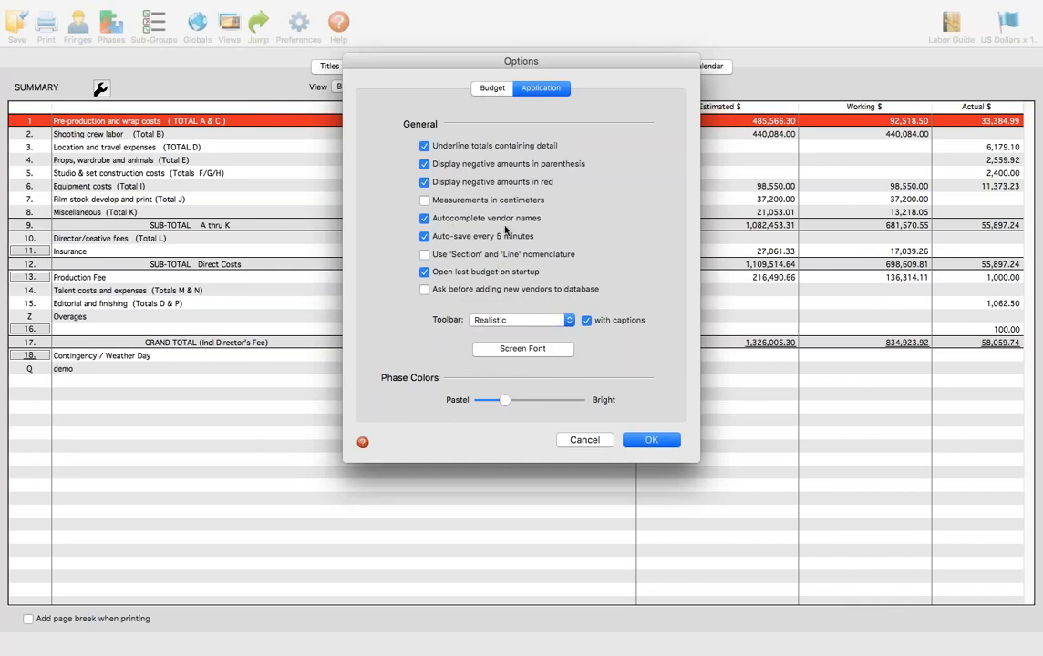
{"action": "left_click", "coordinate": [490, 89]}
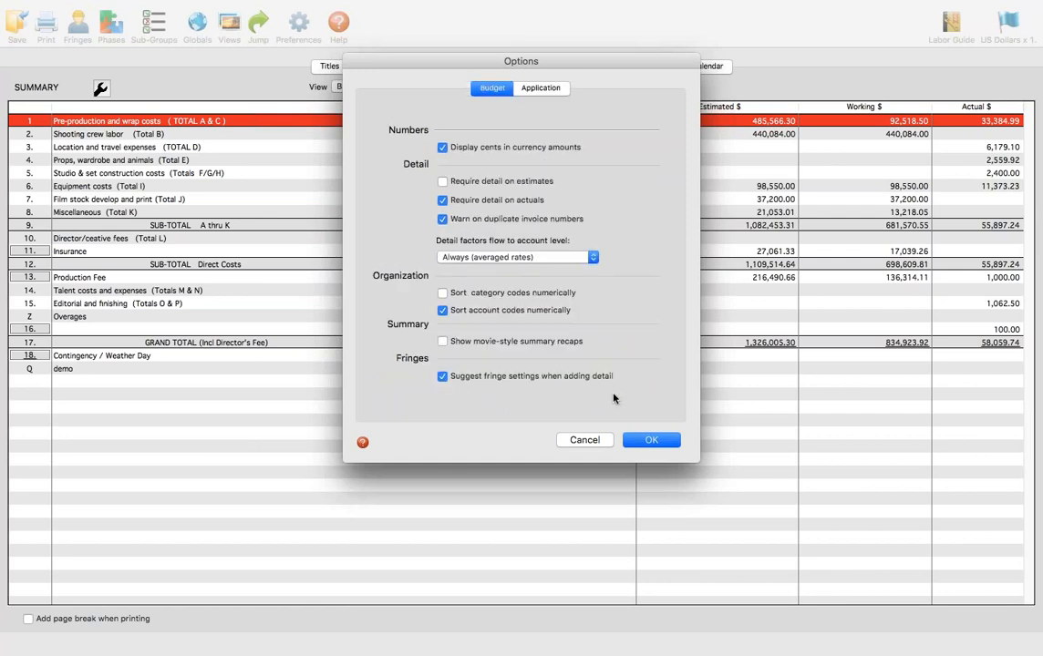
{"action": "left_click", "coordinate": [652, 442]}
{"action": "left_click", "coordinate": [652, 442]}
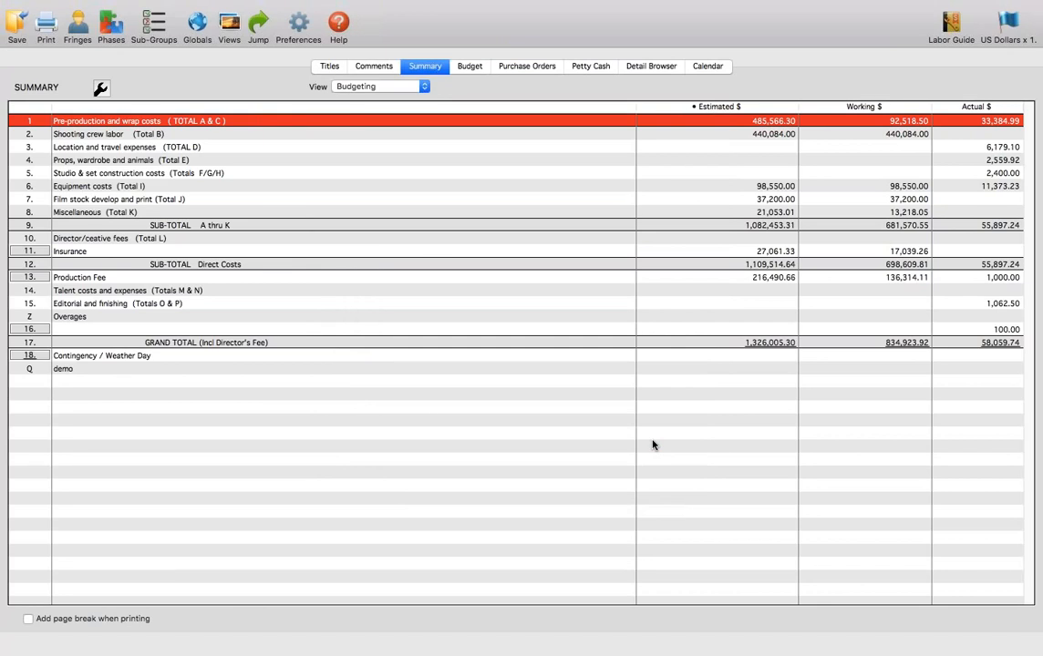
In the crew prepro and wrap budget, check the Producer's fringe options and set fringe u on accounts 2 through 19
{"action": "left_click", "coordinate": [470, 67]}
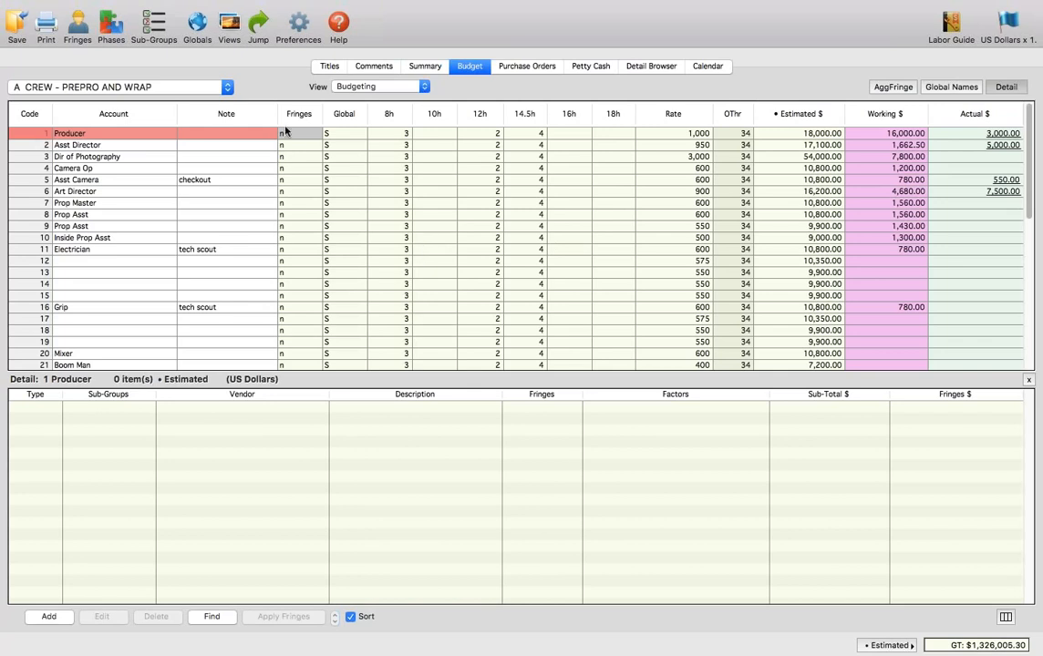
{"action": "left_click_drag", "start_coordinate": [285, 134], "coordinate": [288, 364]}
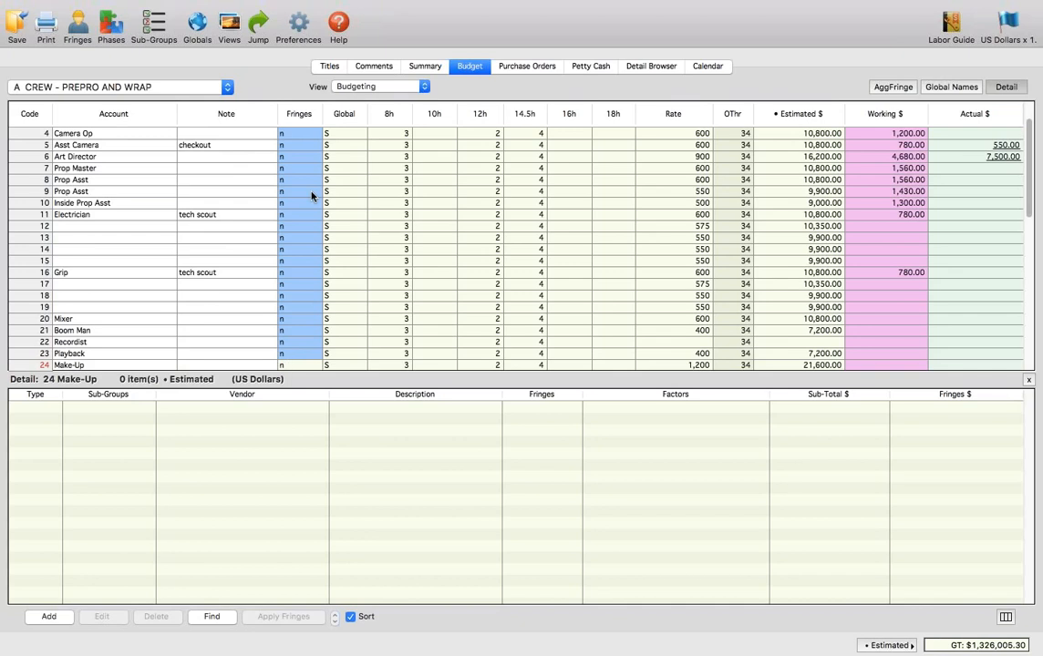
{"action": "scroll", "coordinate": [291, 142], "scroll_direction": "up", "scroll_amount": 3}
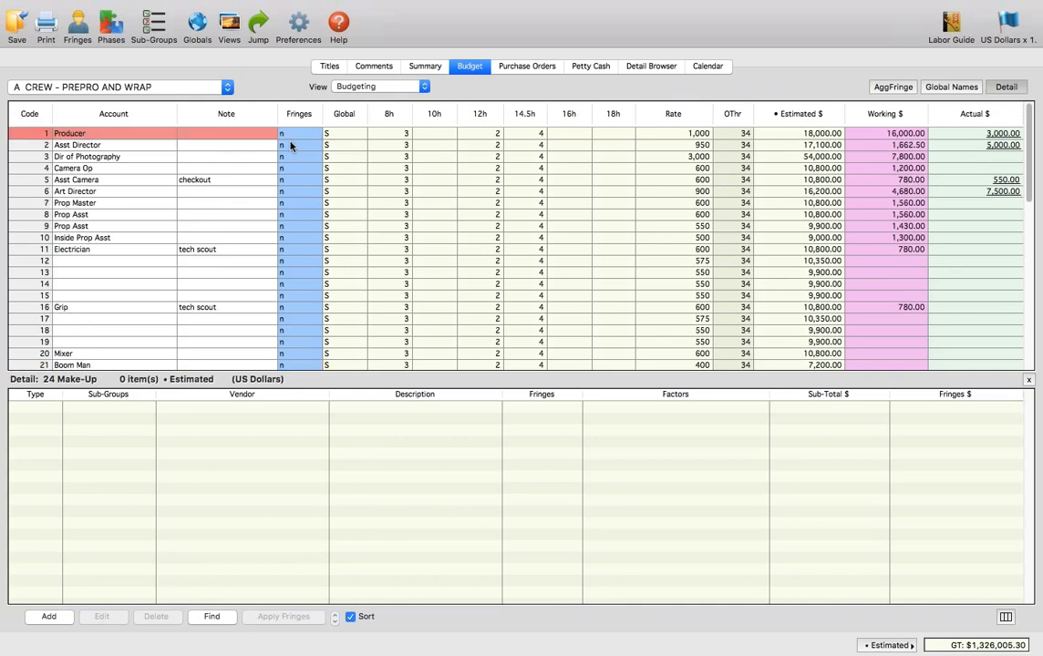
{"action": "double_click", "coordinate": [296, 134]}
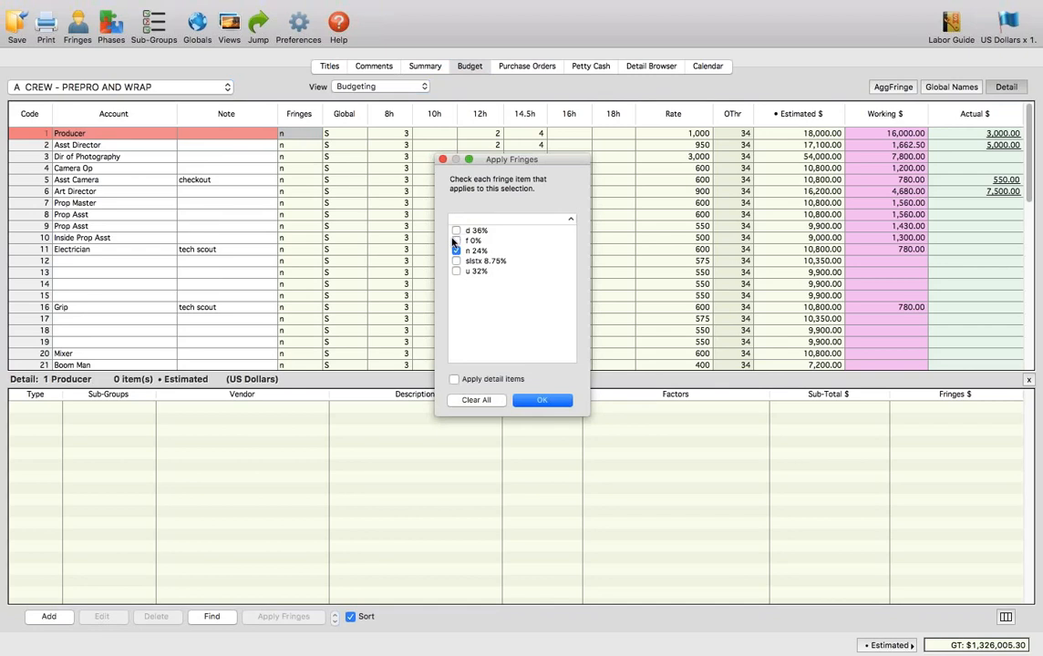
{"action": "left_click", "coordinate": [526, 399]}
{"action": "left_click", "coordinate": [525, 399]}
{"action": "left_click_drag", "start_coordinate": [280, 146], "coordinate": [293, 351]}
{"action": "type", "text": "u"}
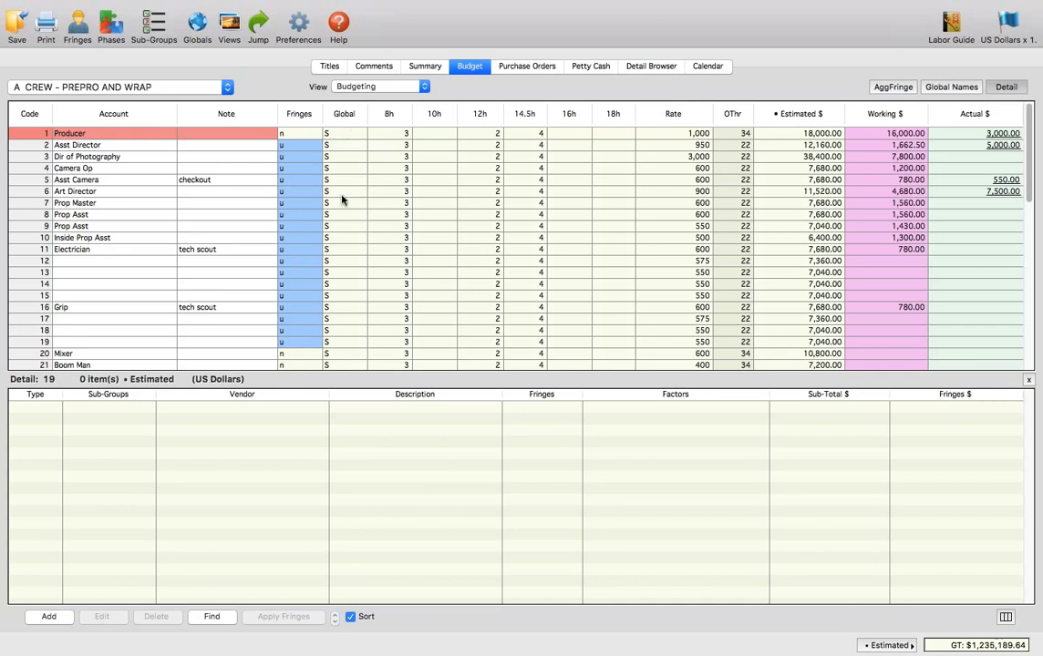
Assign the global P to accounts 1 through 22, from Producer to Recordist
{"action": "left_click", "coordinate": [333, 135]}
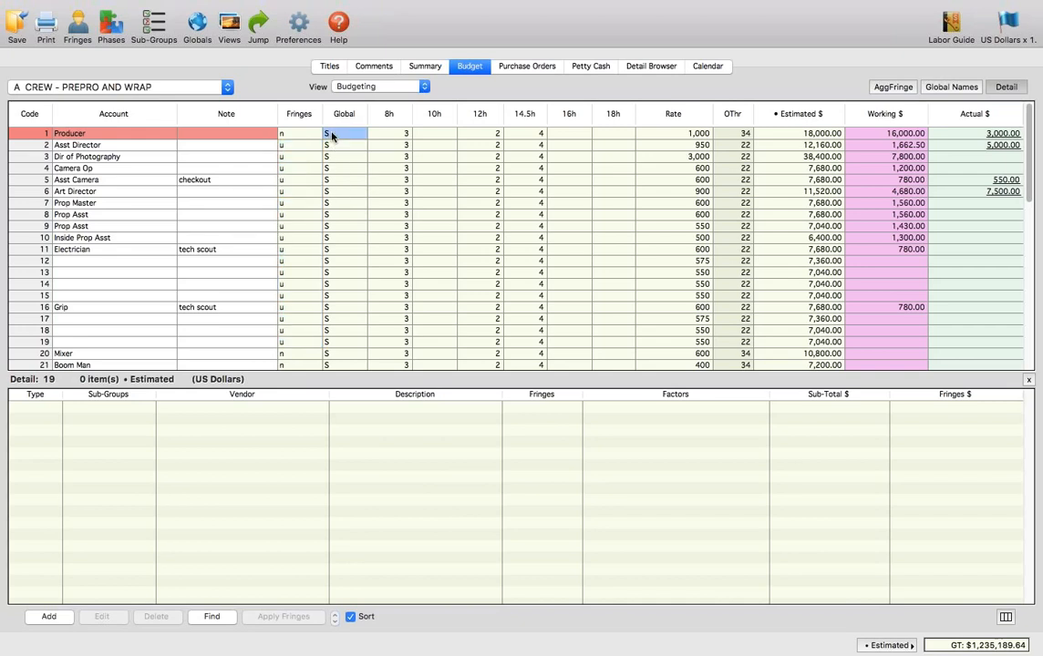
{"action": "left_click_drag", "start_coordinate": [333, 164], "coordinate": [339, 365]}
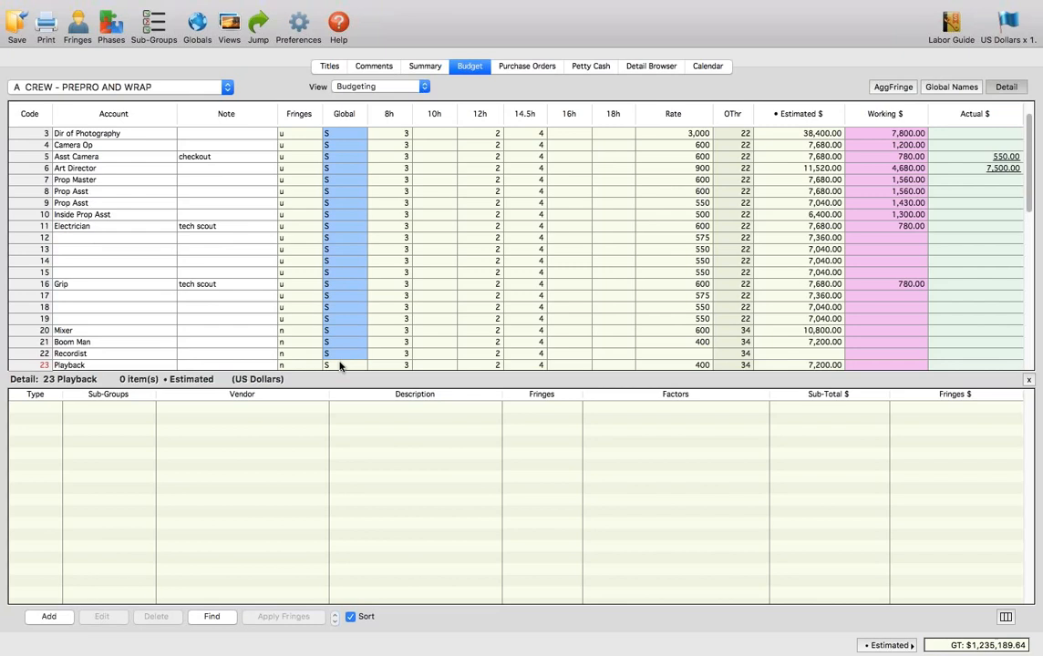
{"action": "key", "text": "p"}
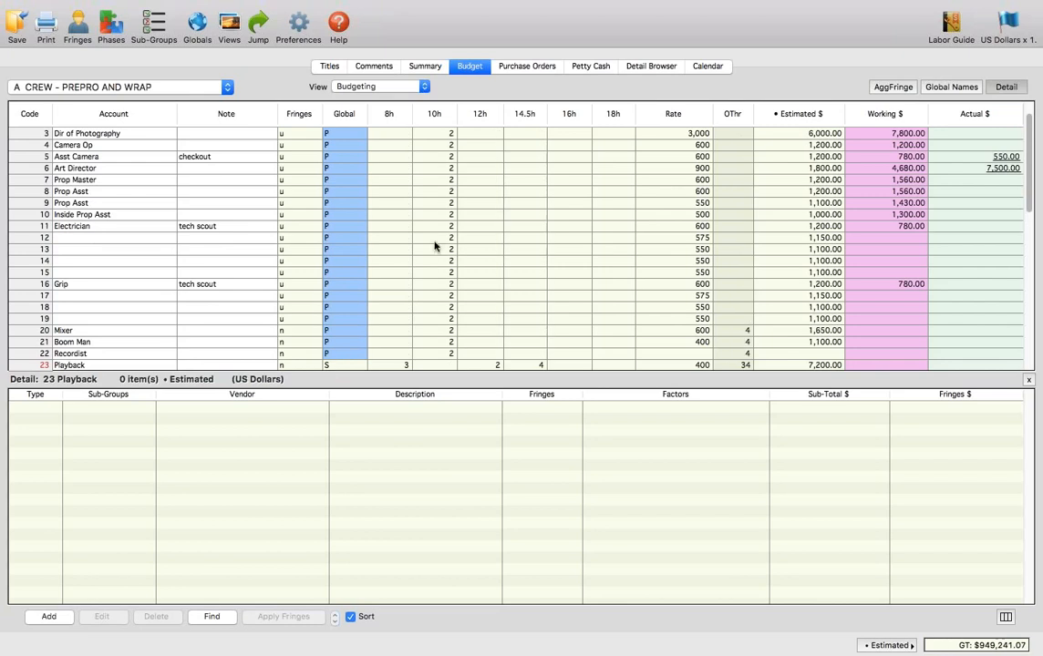
{"action": "scroll", "coordinate": [434, 246], "scroll_direction": "up", "scroll_amount": 1}
{"action": "scroll", "coordinate": [433, 246], "scroll_direction": "up", "scroll_amount": 1}
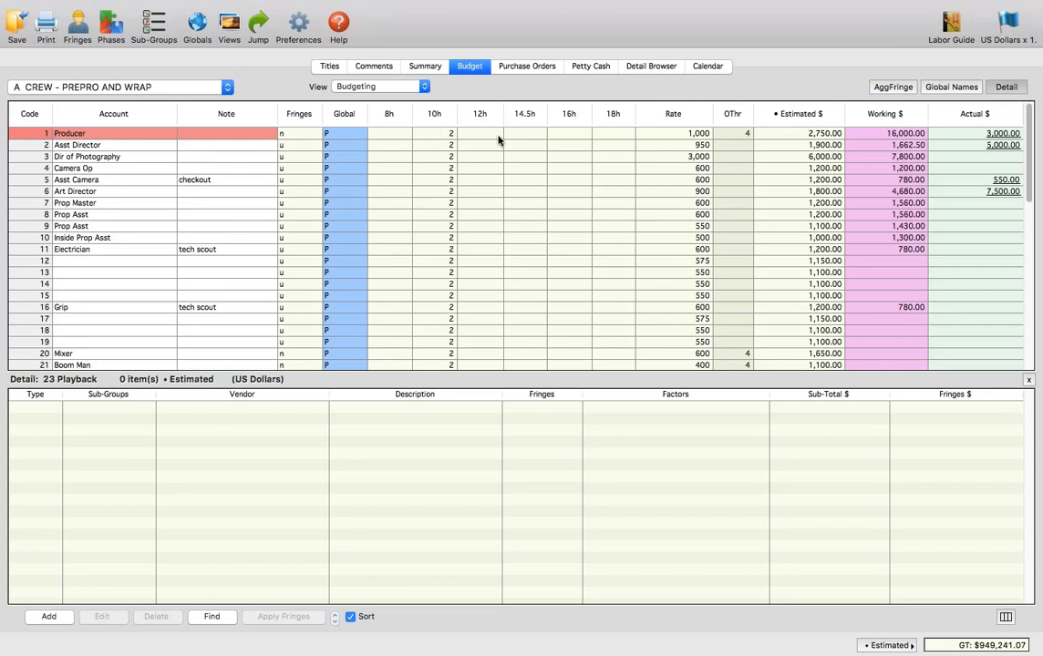
Enter 2 days at the 16-hour day length for the Producer
{"action": "left_click", "coordinate": [572, 137]}
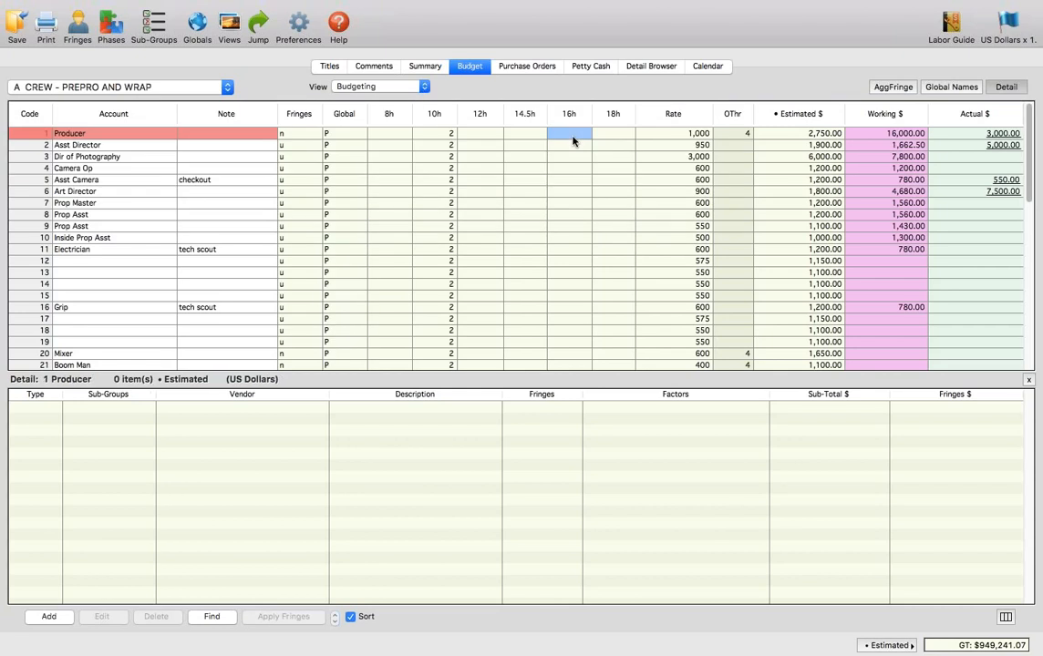
{"action": "type", "text": "2"}
{"action": "key", "text": "Tab"}
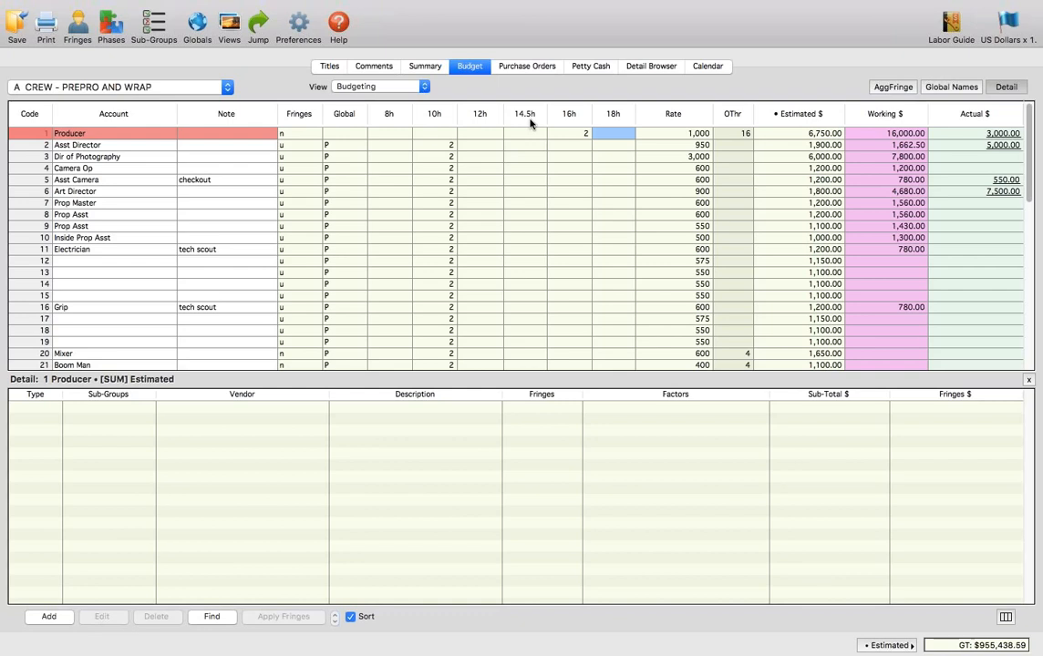
Change the day length of the 12h column to 13 hours
{"action": "left_click", "coordinate": [479, 116]}
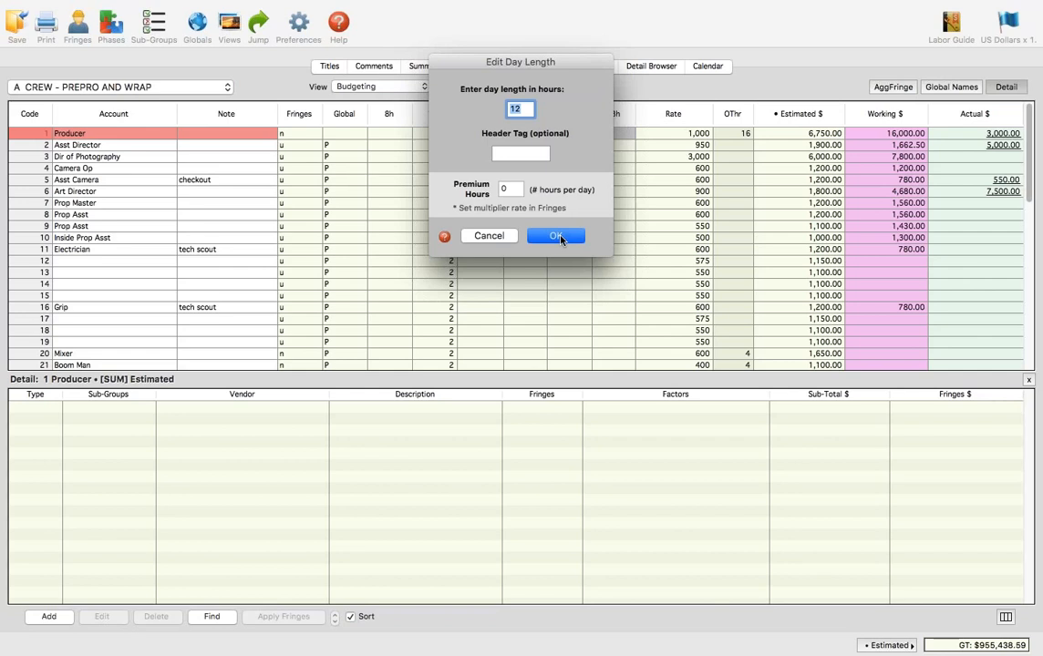
{"action": "left_click", "coordinate": [558, 236]}
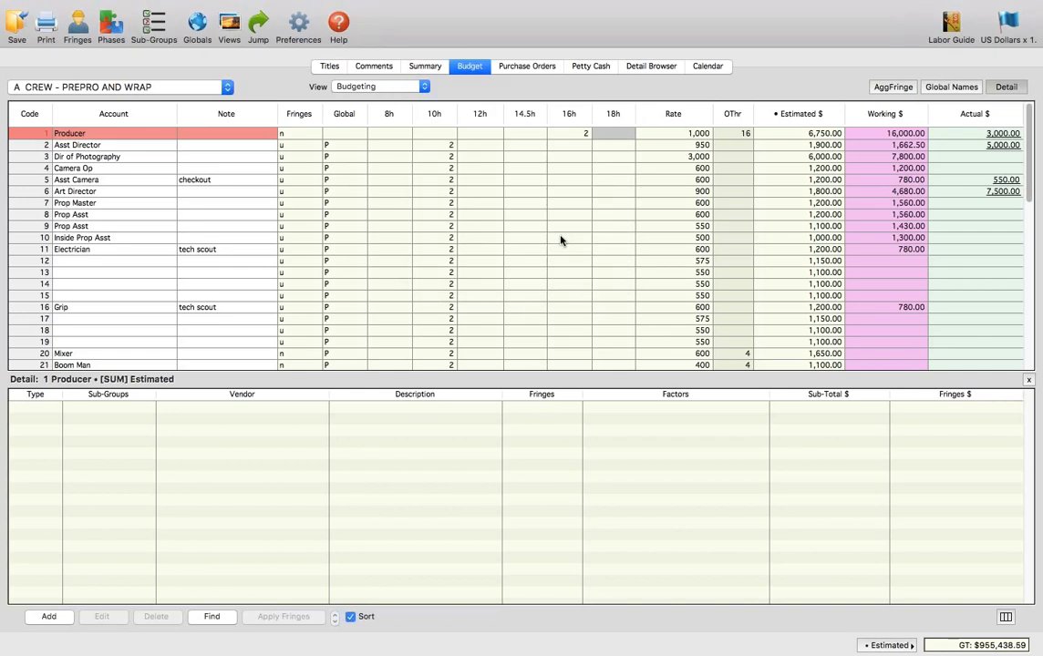
{"action": "double_click", "coordinate": [485, 121]}
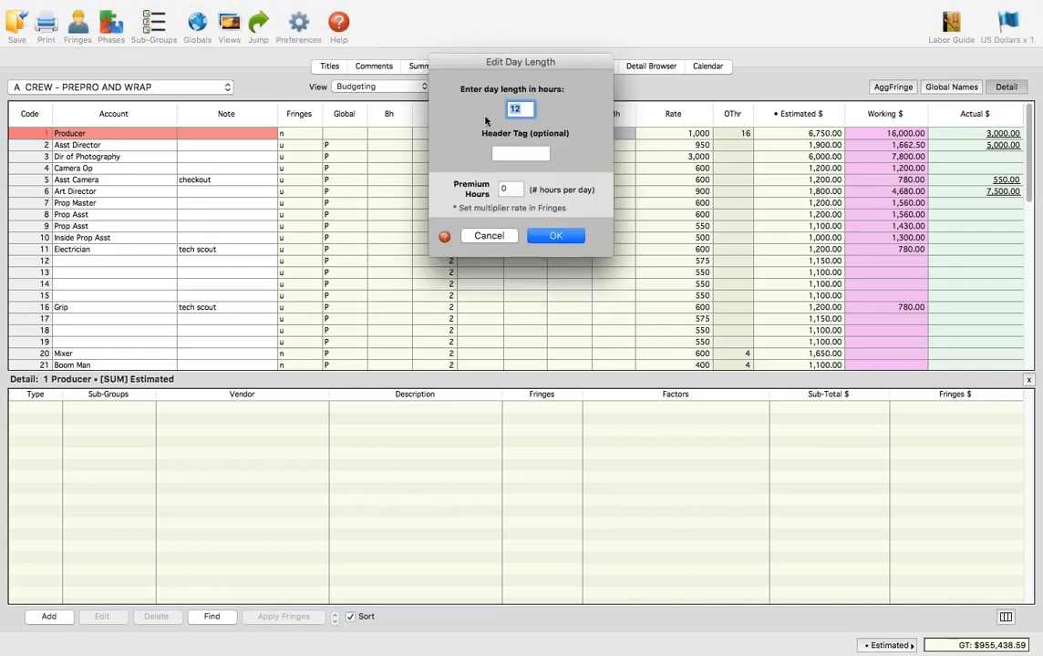
{"action": "type", "text": "13"}
{"action": "left_click", "coordinate": [539, 239]}
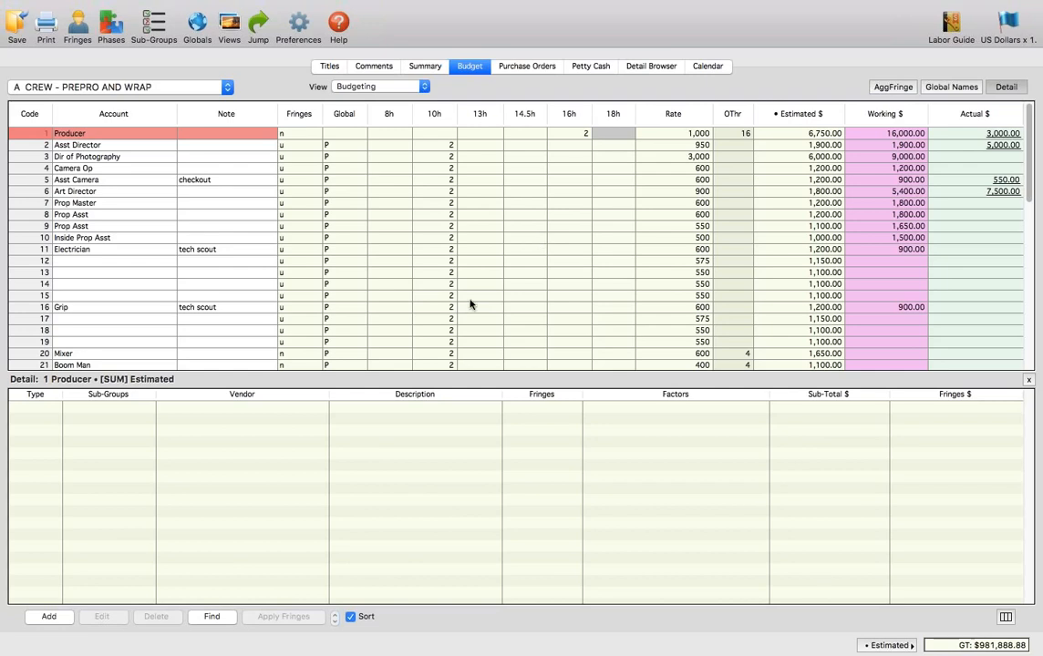
Switch to the Sample Feature budget and set the Budget amount of account 2020 Demo to 100
{"action": "mouse_move", "coordinate": [326, 6]}
{"action": "left_click", "coordinate": [404, 12]}
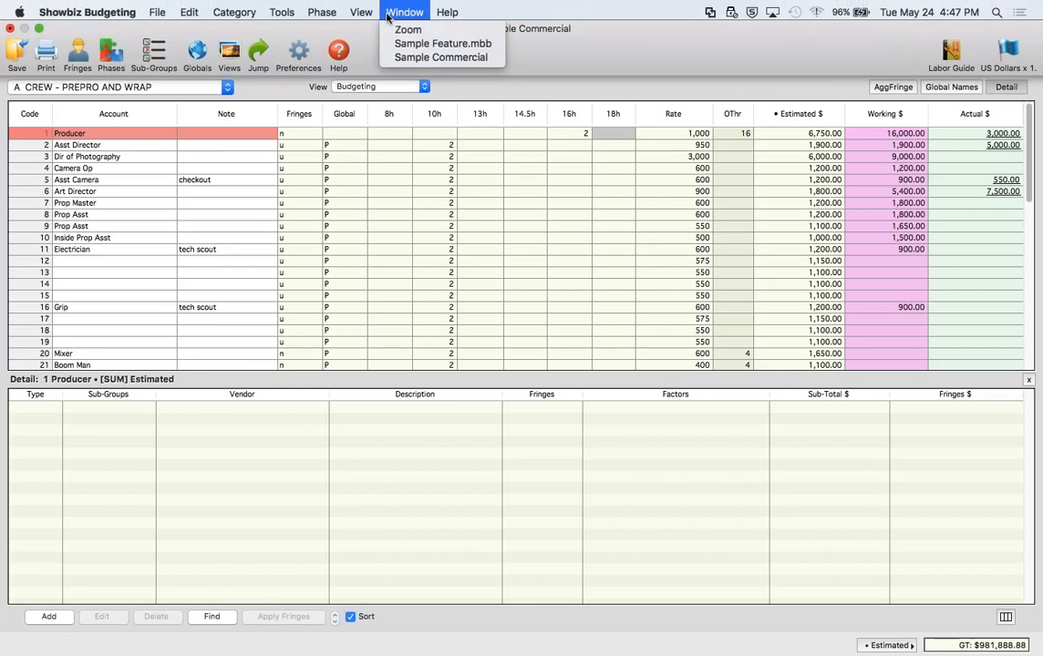
{"action": "left_click", "coordinate": [401, 43]}
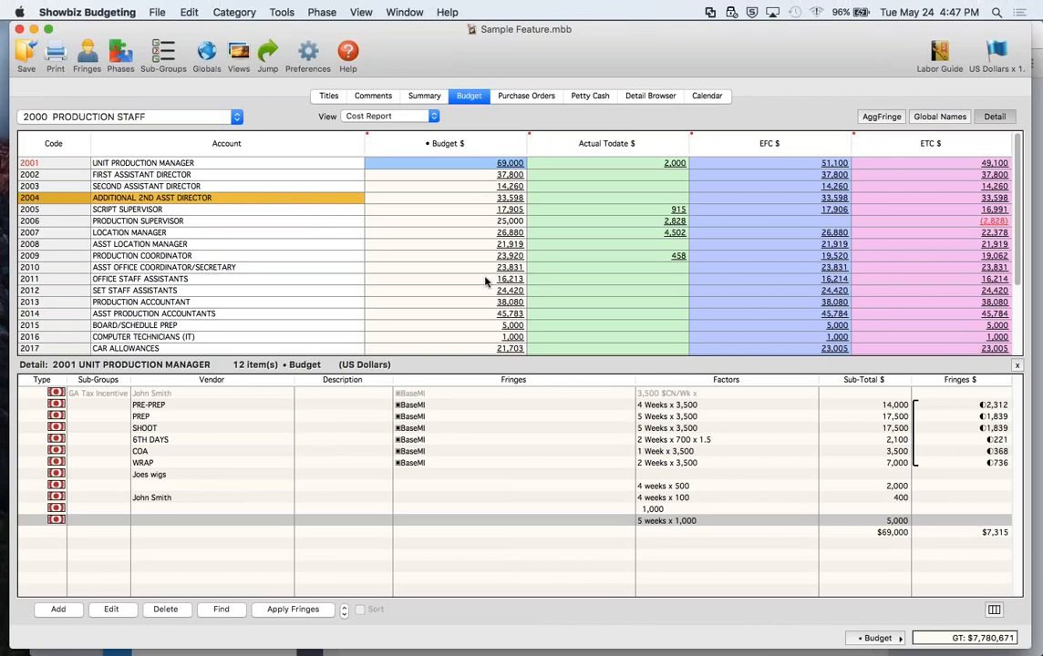
{"action": "scroll", "coordinate": [482, 331], "scroll_direction": "down", "scroll_amount": 4}
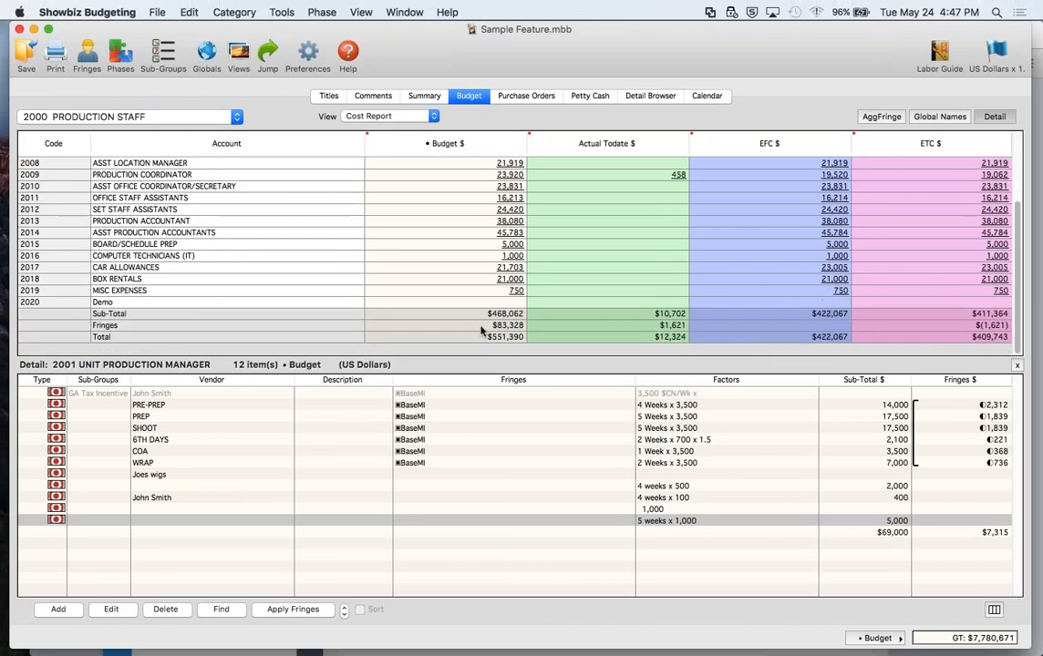
{"action": "left_click", "coordinate": [508, 302]}
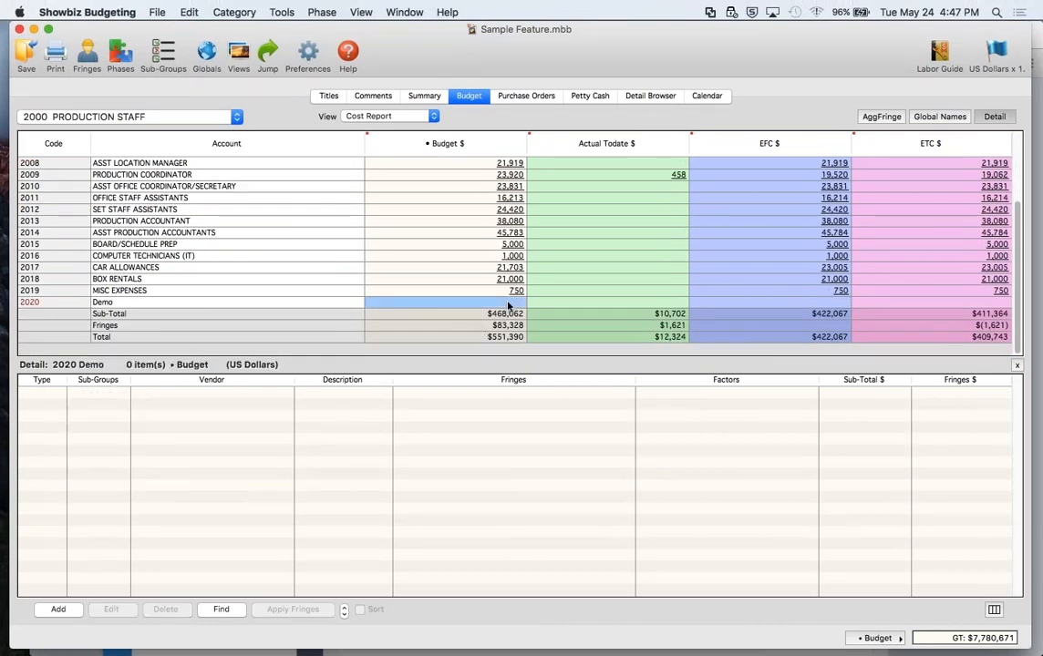
{"action": "type", "text": "100"}
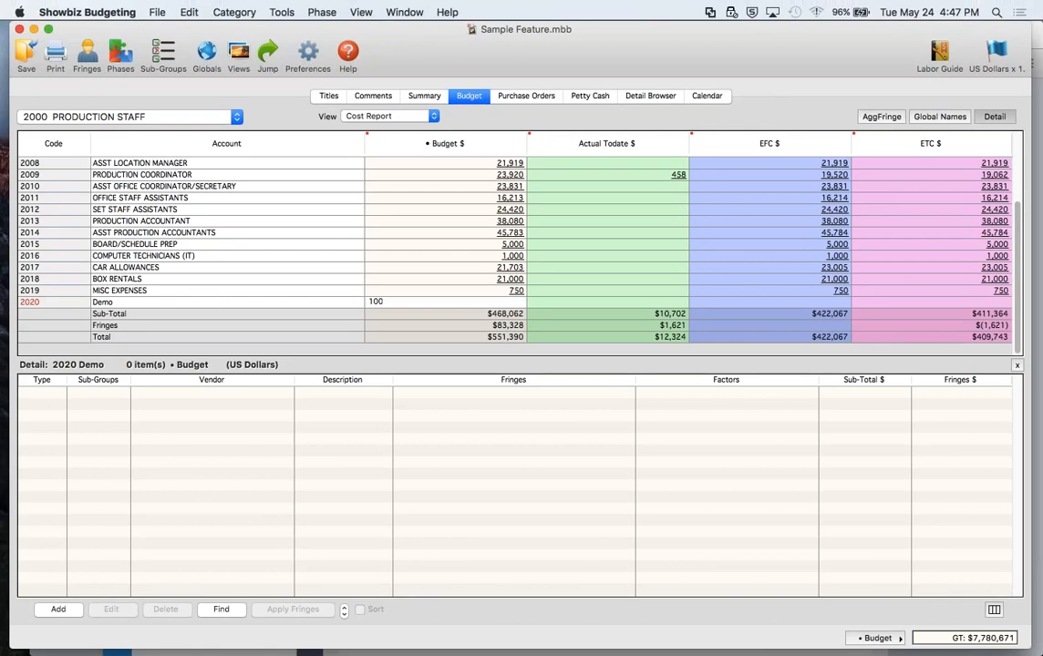
{"action": "key", "text": "Tab"}
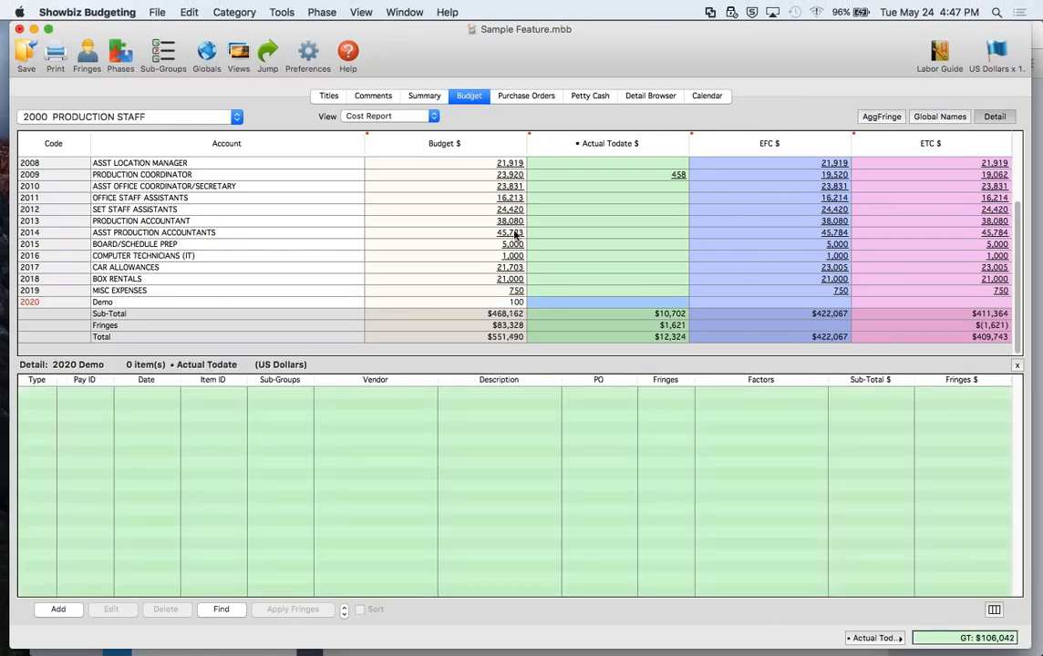
{"action": "scroll", "coordinate": [515, 234], "scroll_direction": "up", "scroll_amount": 1}
{"action": "scroll", "coordinate": [515, 234], "scroll_direction": "up", "scroll_amount": 3}
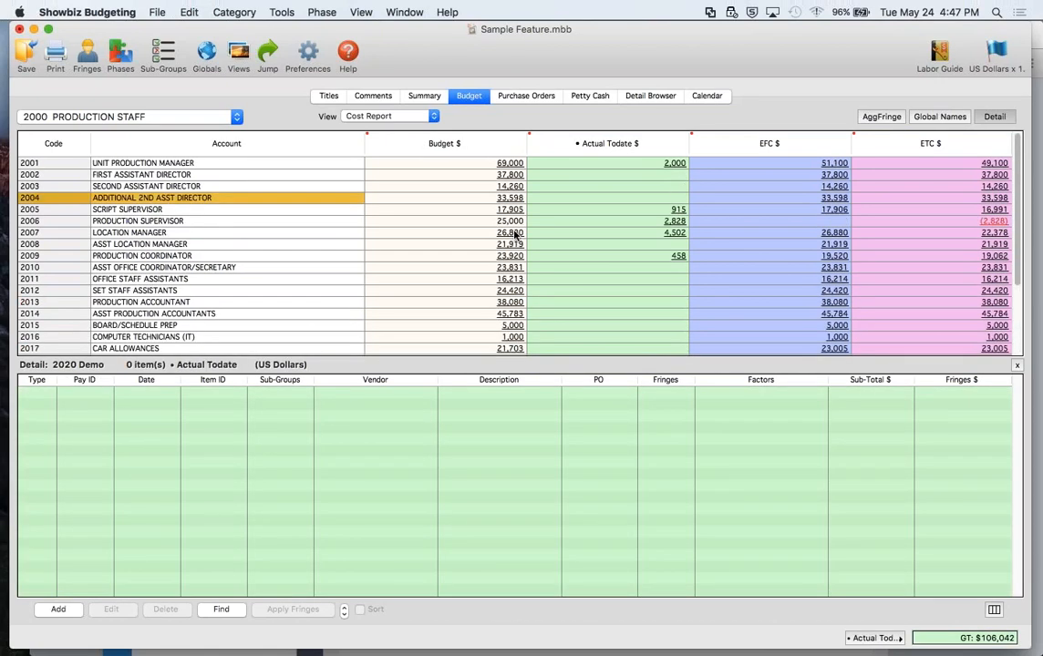
Assign the PRE-PREP detail line of account 2001 Unit Production Manager to the GA Tax Incentive sub-group
{"action": "left_click", "coordinate": [506, 166]}
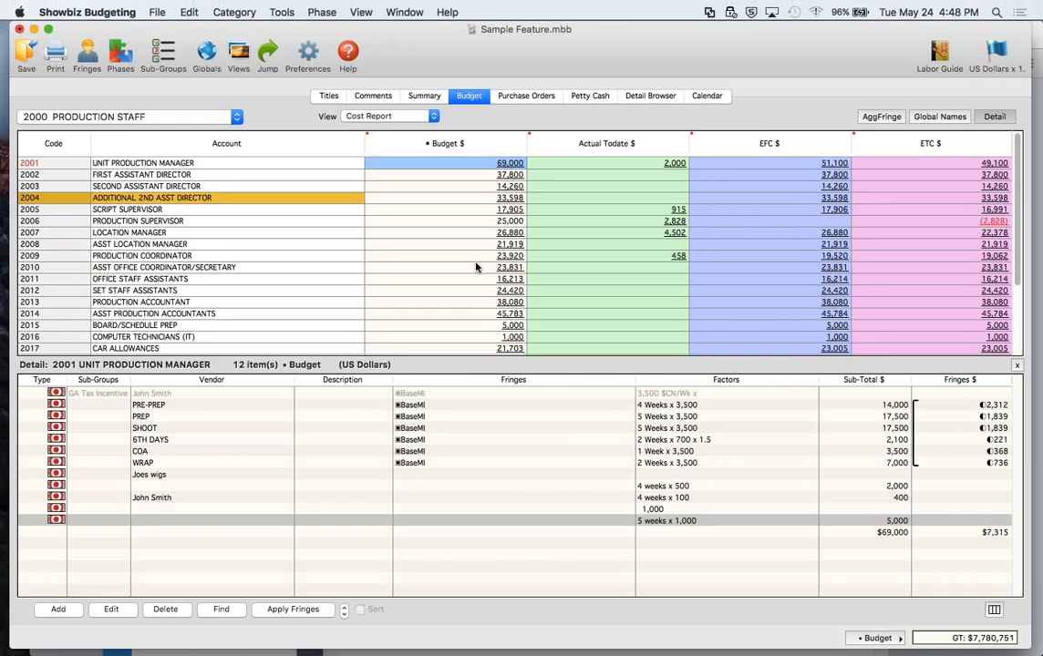
{"action": "left_click", "coordinate": [473, 461]}
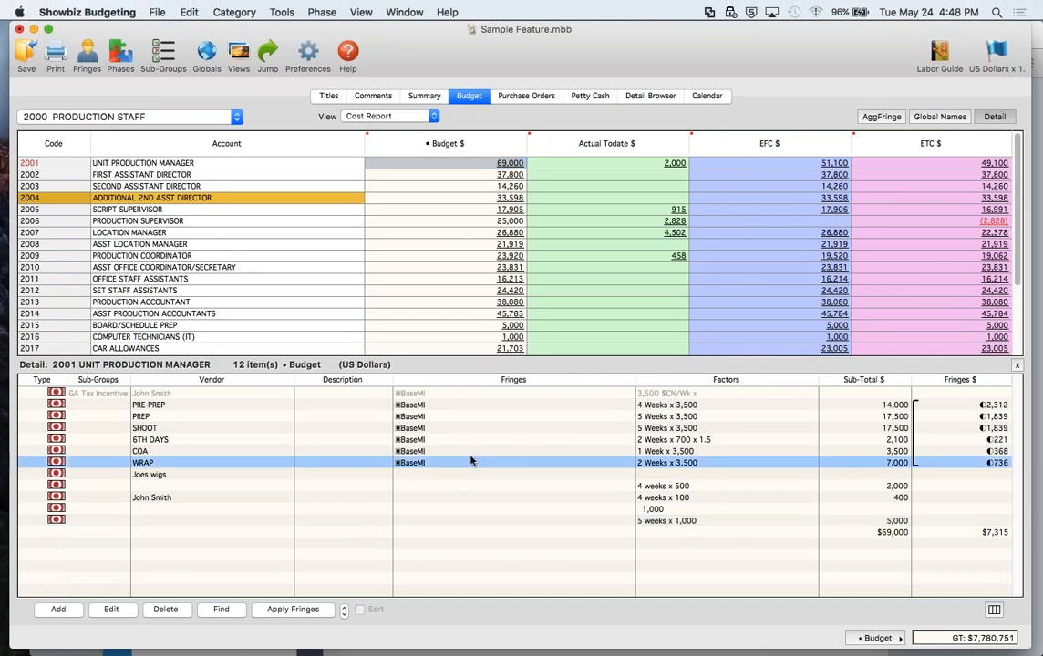
{"action": "left_click", "coordinate": [155, 407]}
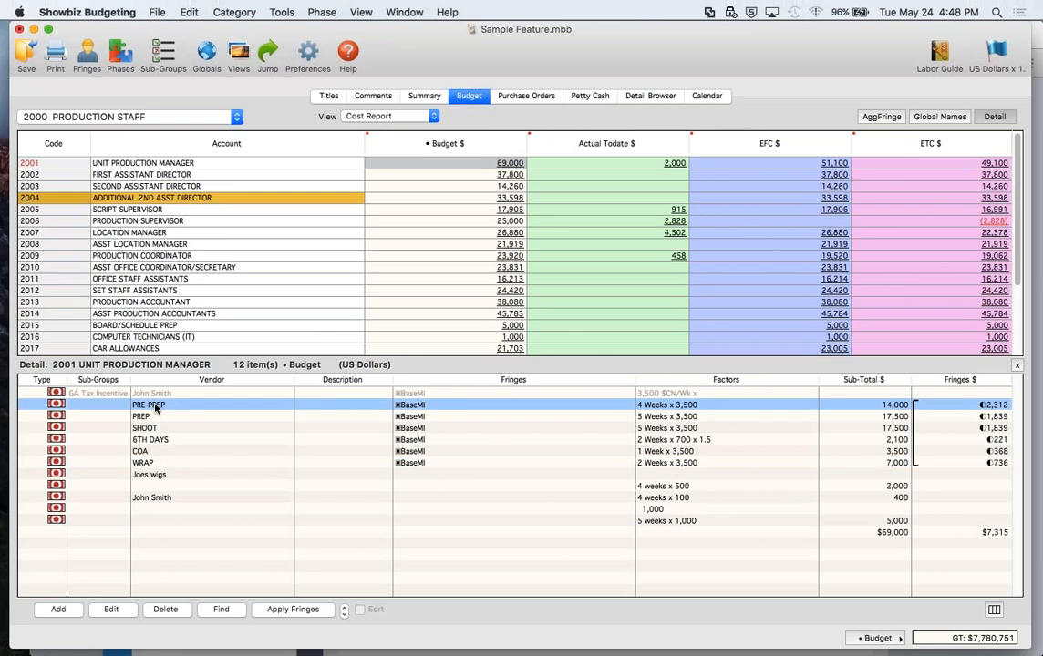
{"action": "double_click", "coordinate": [155, 409]}
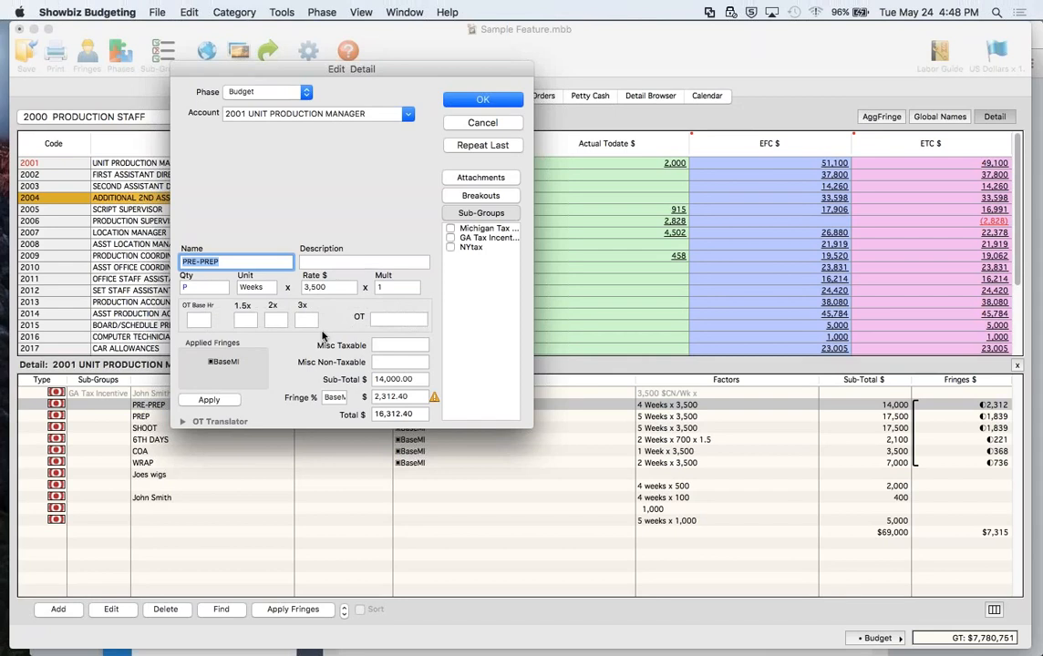
{"action": "left_click", "coordinate": [449, 239]}
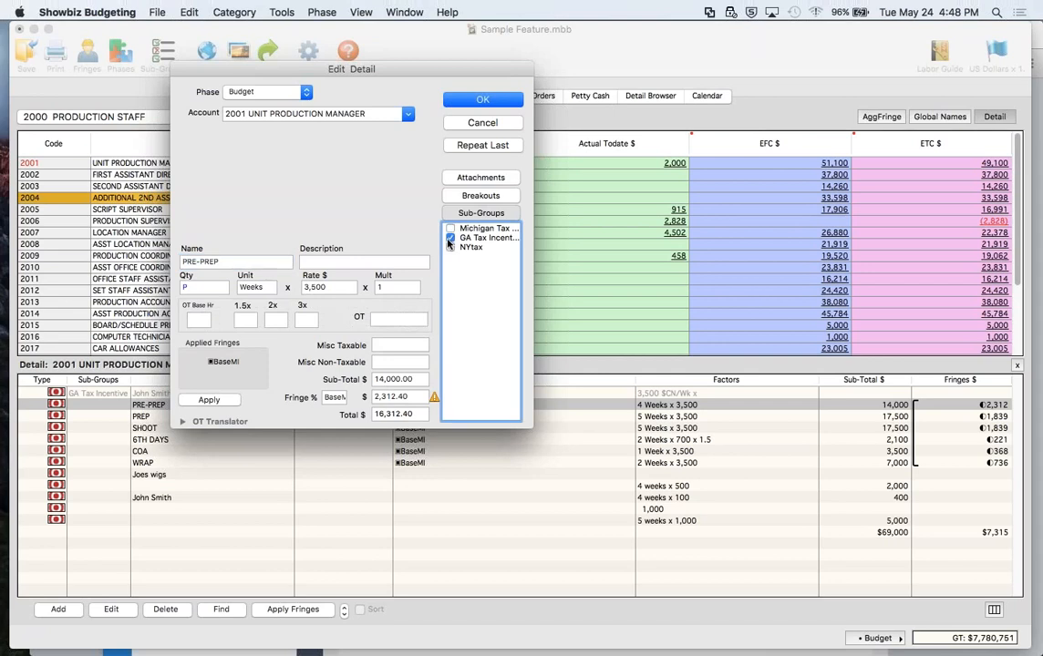
Enter 100 as Breakouts E1 for the PRE-PREP line, check its attachments area, and save the detail
{"action": "left_click", "coordinate": [476, 197]}
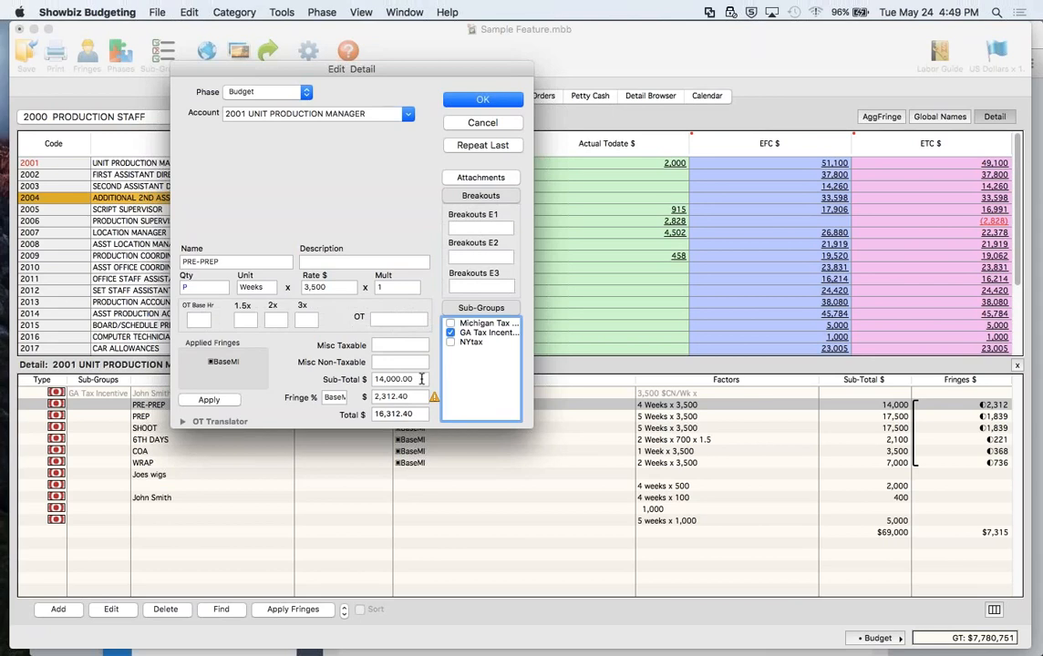
{"action": "left_click", "coordinate": [465, 228]}
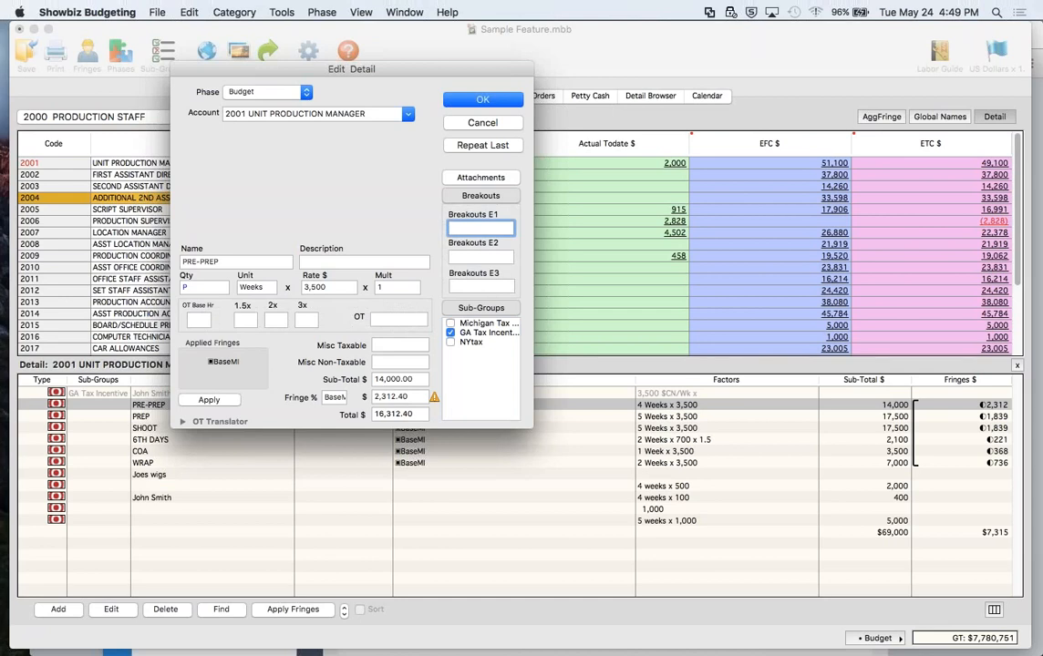
{"action": "type", "text": "100"}
{"action": "key", "text": "Tab"}
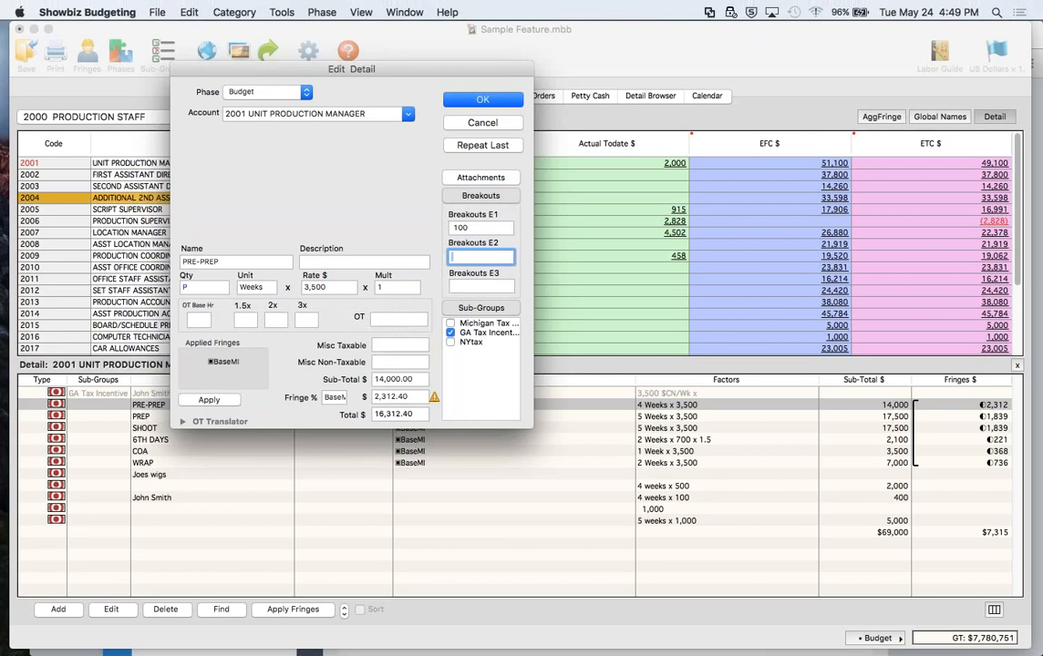
{"action": "left_click", "coordinate": [482, 177]}
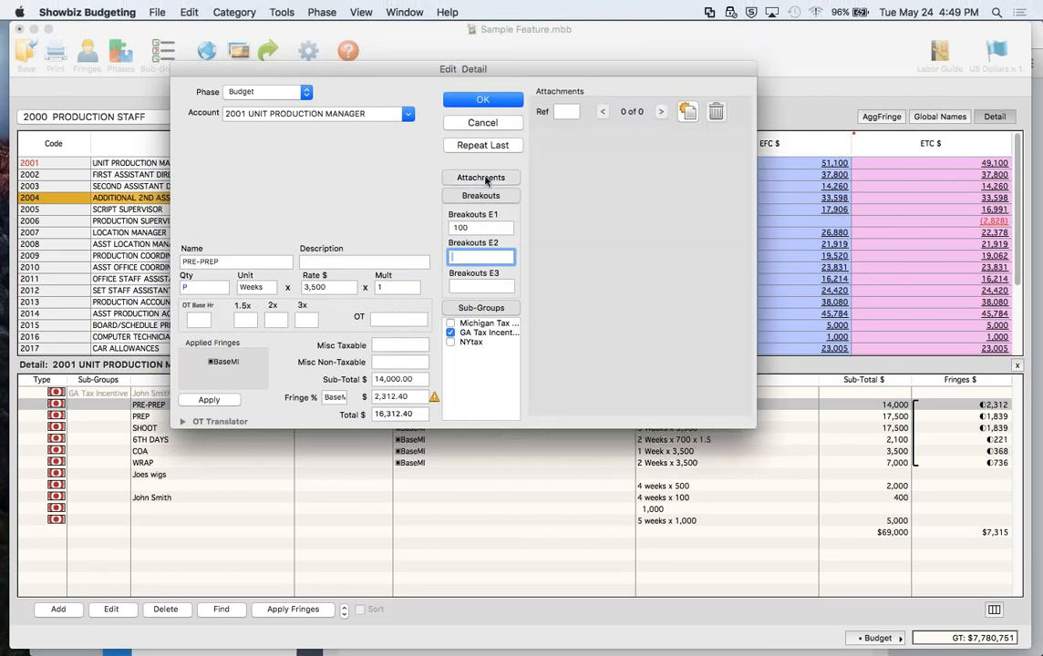
{"action": "left_click", "coordinate": [485, 178]}
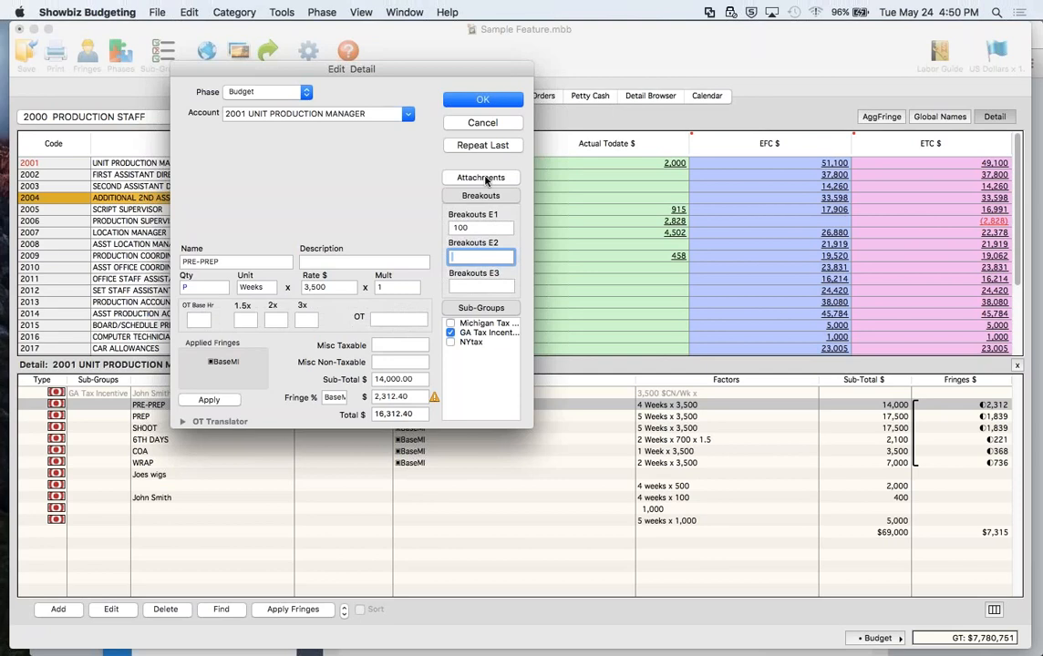
{"action": "left_click", "coordinate": [467, 101]}
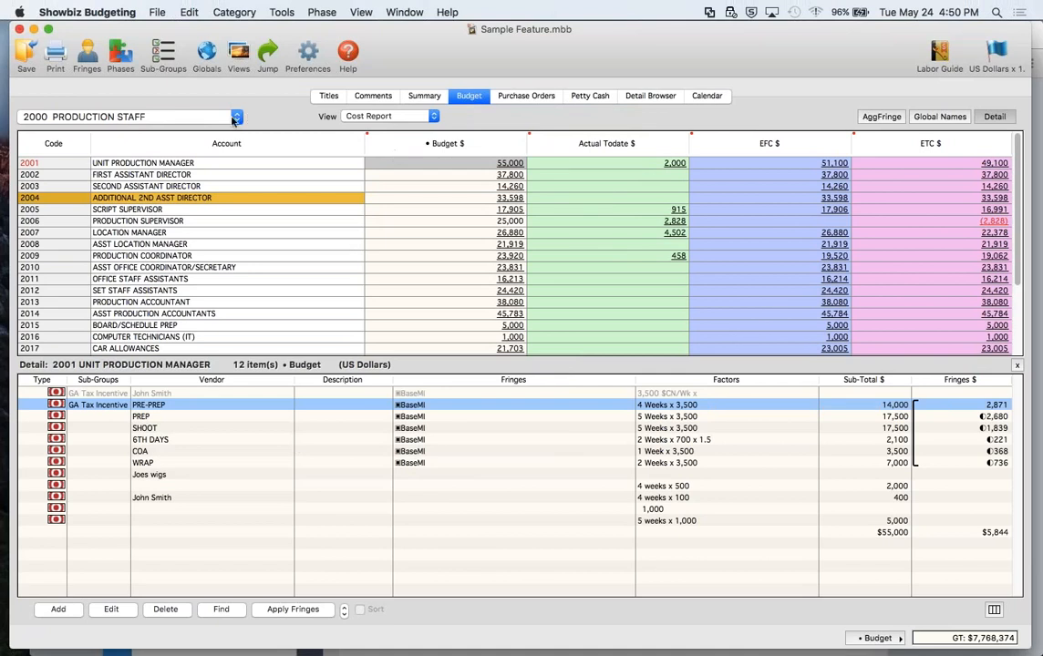
Switch to the Sample Commercial budget and display category C PREPRO AND WRAP EXPENSES
{"action": "left_click", "coordinate": [362, 9]}
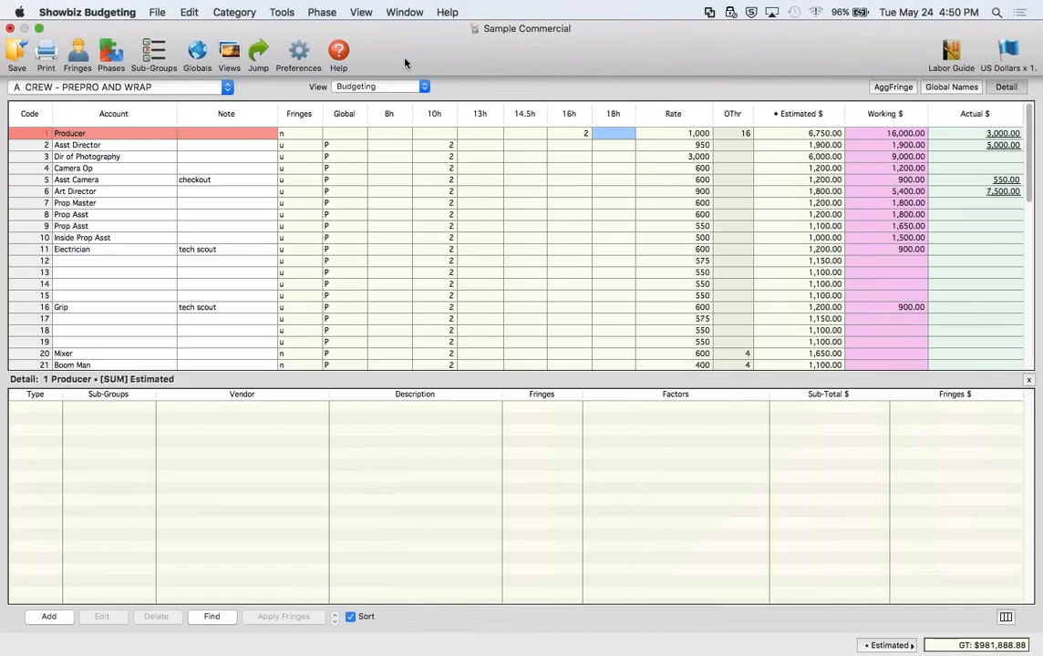
{"action": "left_click", "coordinate": [227, 86]}
{"action": "left_click", "coordinate": [202, 110]}
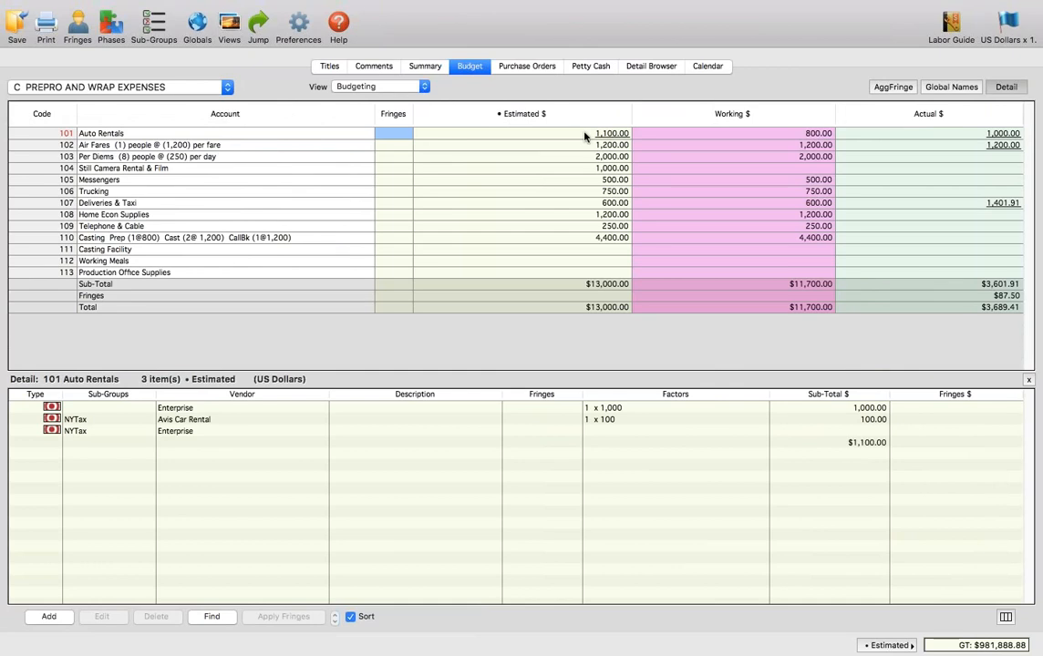
{"action": "left_click", "coordinate": [610, 249]}
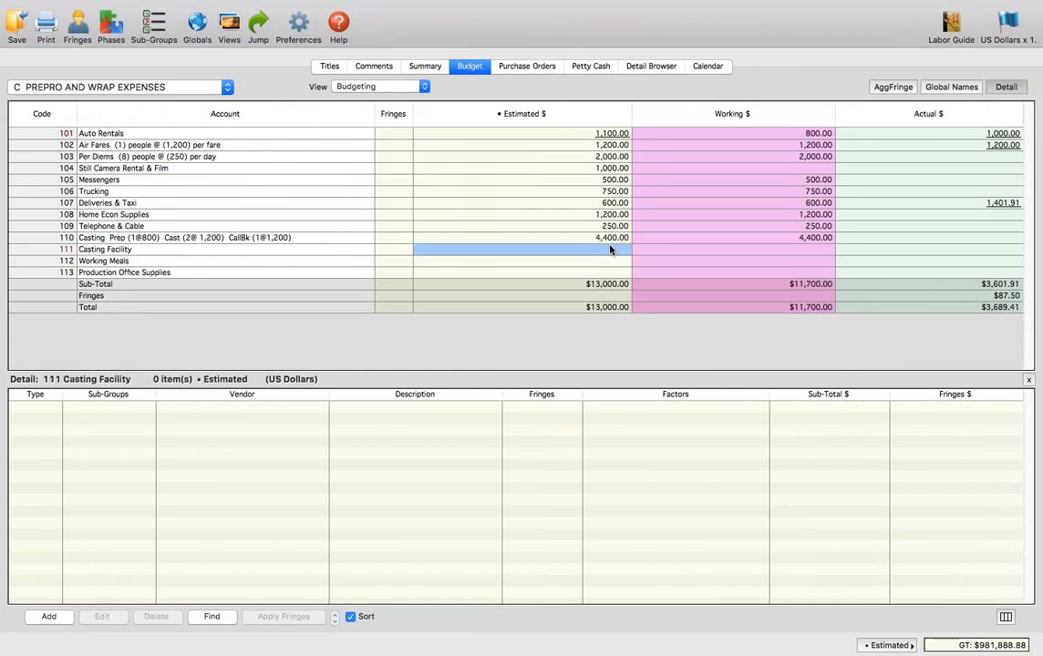
Add an Estimated detail line to account 101 Auto Rentals with the name Enterprise and a sub-total of 1,000
{"action": "left_click", "coordinate": [613, 133]}
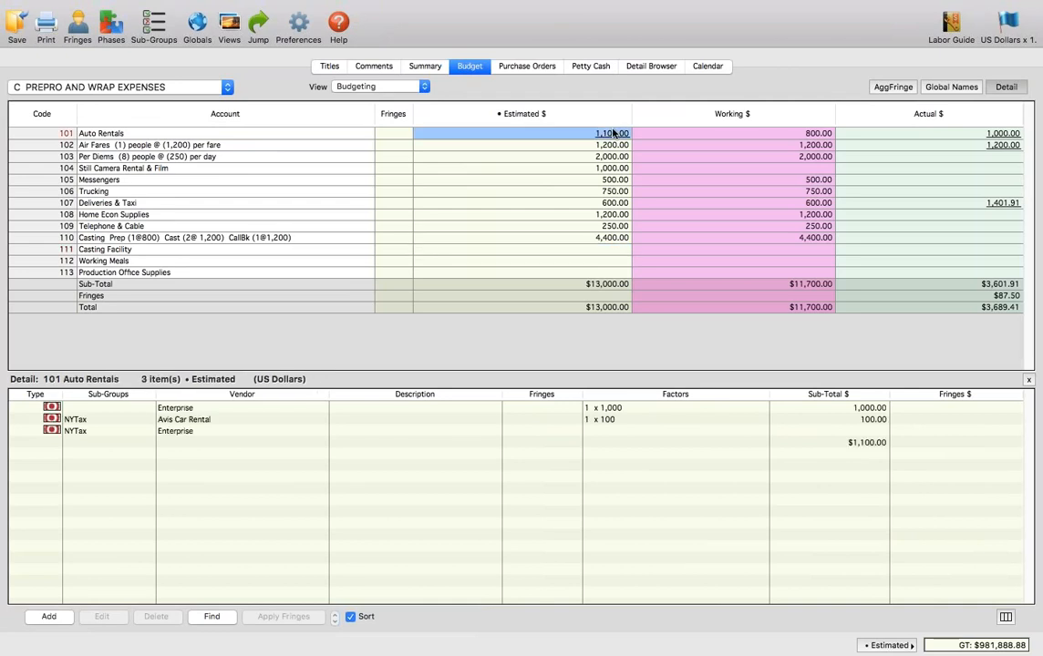
{"action": "left_click", "coordinate": [48, 617]}
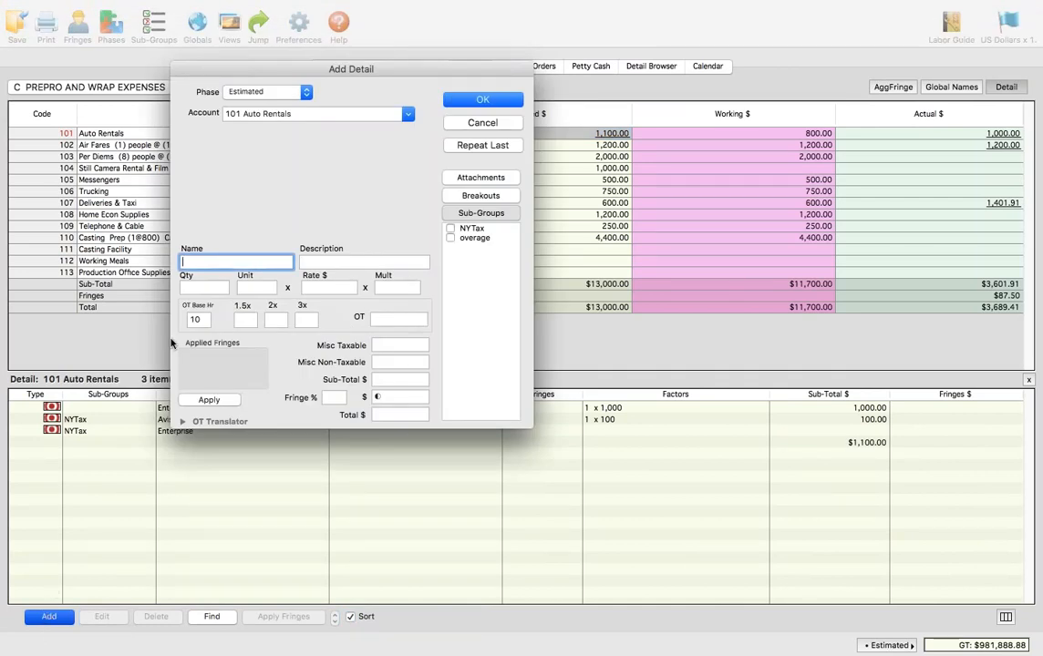
{"action": "type", "text": "Enterprise"}
{"action": "key", "text": "Tab"}
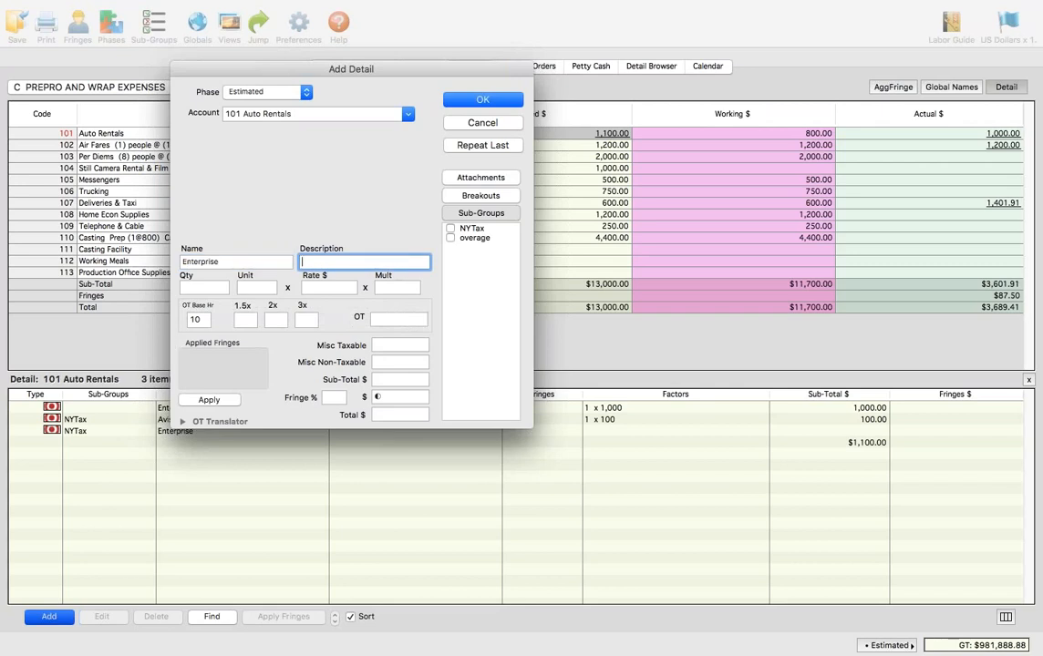
{"action": "left_click", "coordinate": [399, 379]}
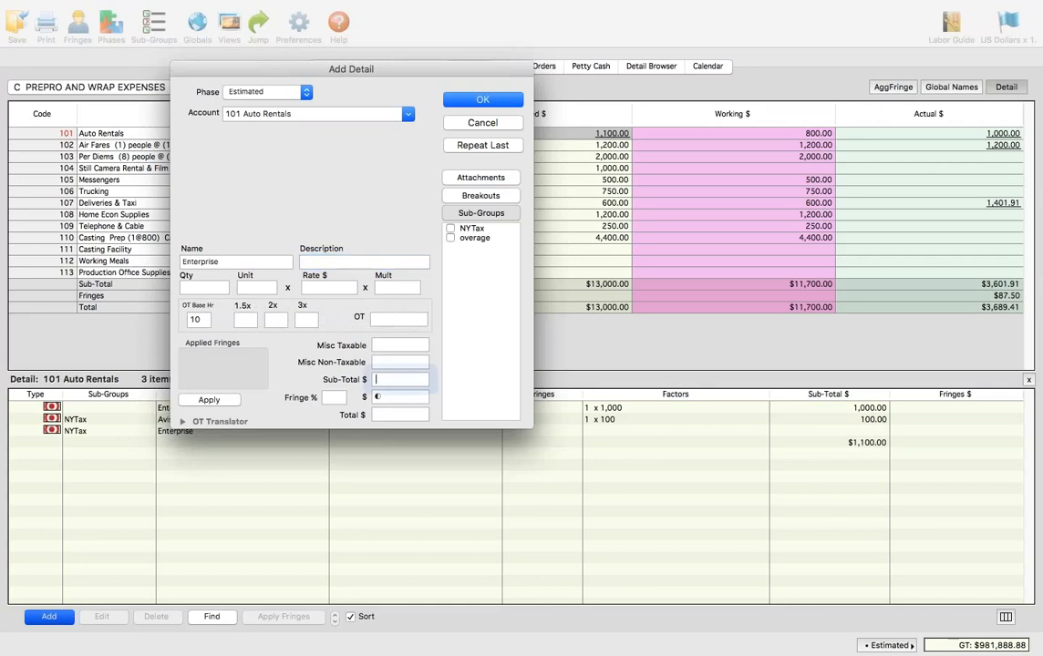
{"action": "type", "text": "1,000"}
{"action": "key", "text": "Tab"}
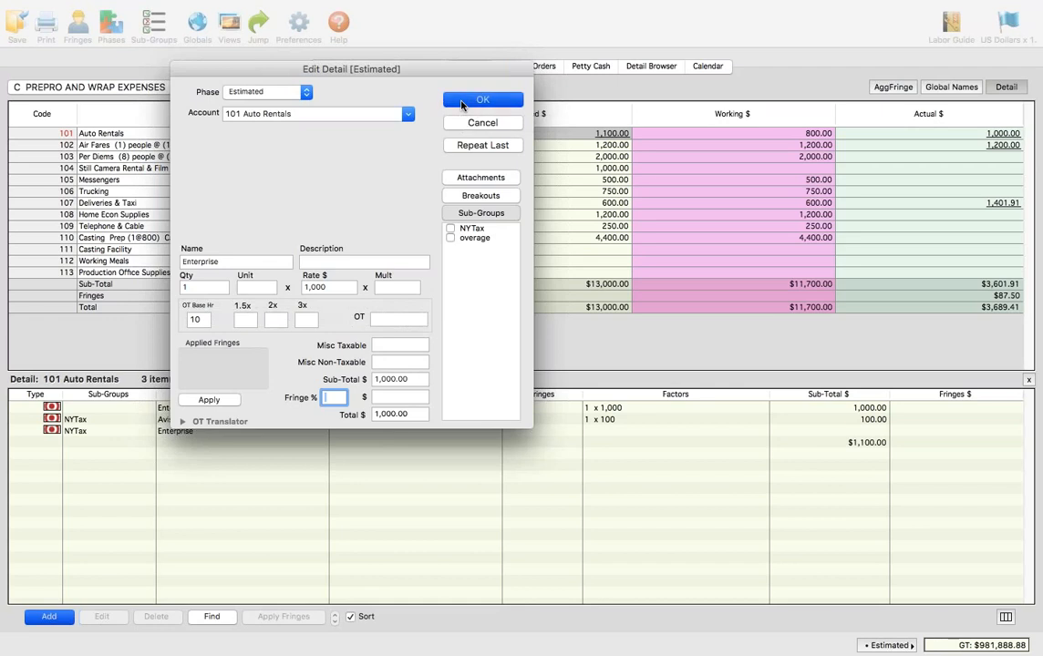
{"action": "left_click", "coordinate": [461, 106]}
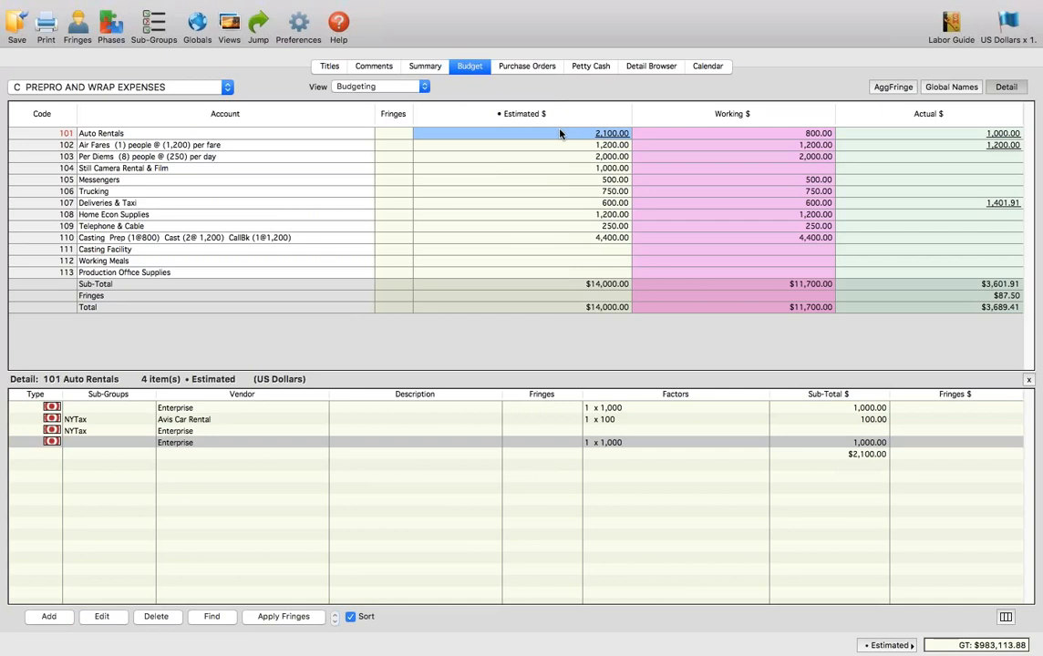
Open the vendor database and locate the Enterprise vendor in the list
{"action": "mouse_move", "coordinate": [104, 3]}
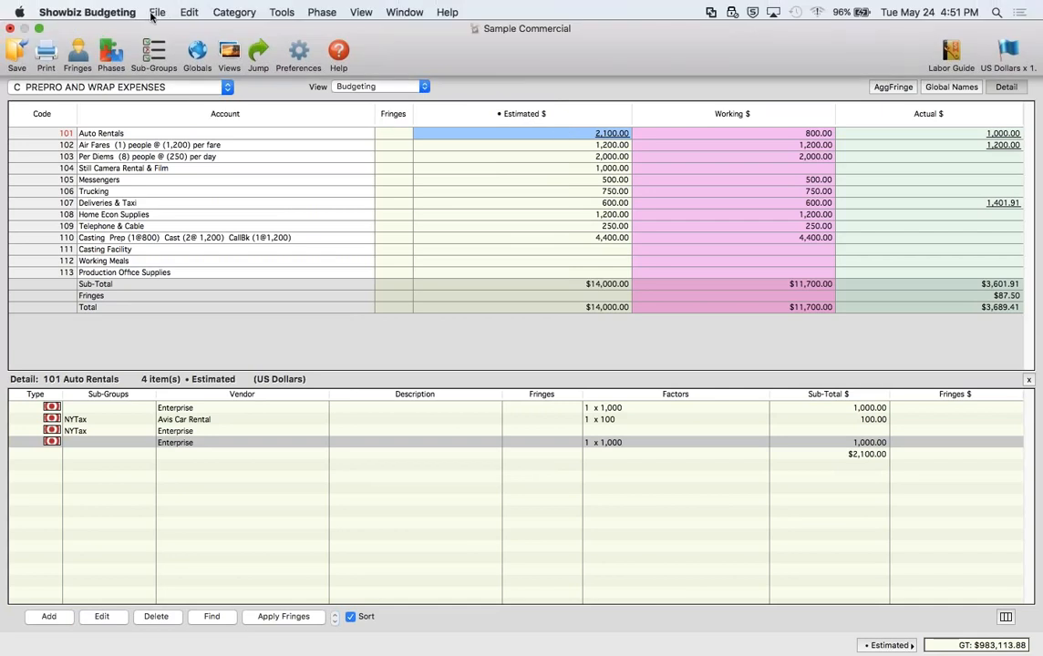
{"action": "left_click", "coordinate": [155, 12]}
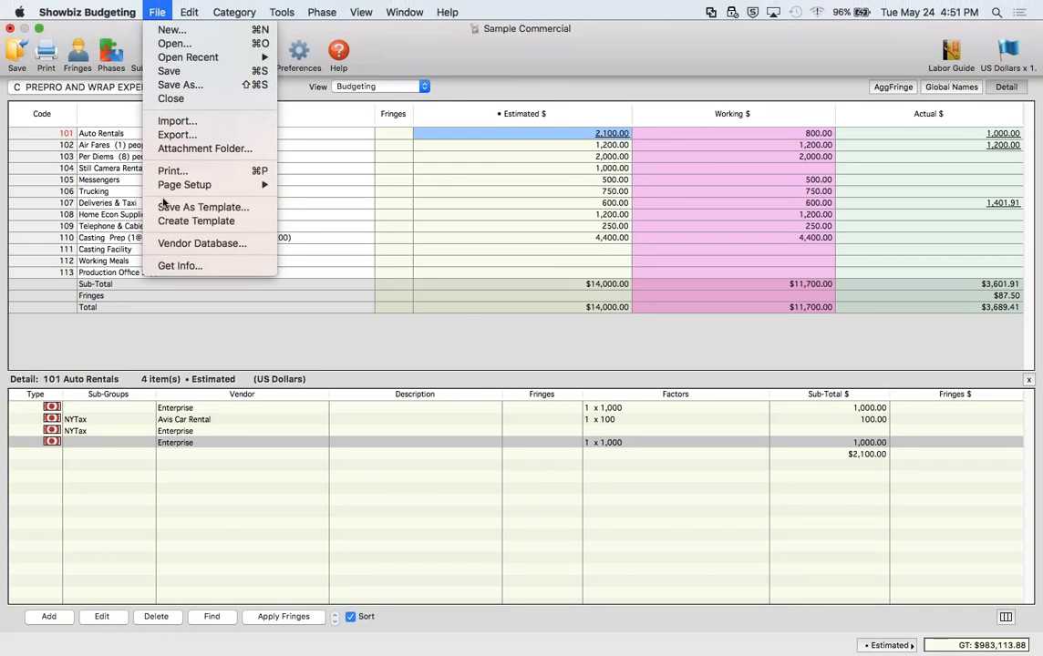
{"action": "left_click", "coordinate": [167, 244]}
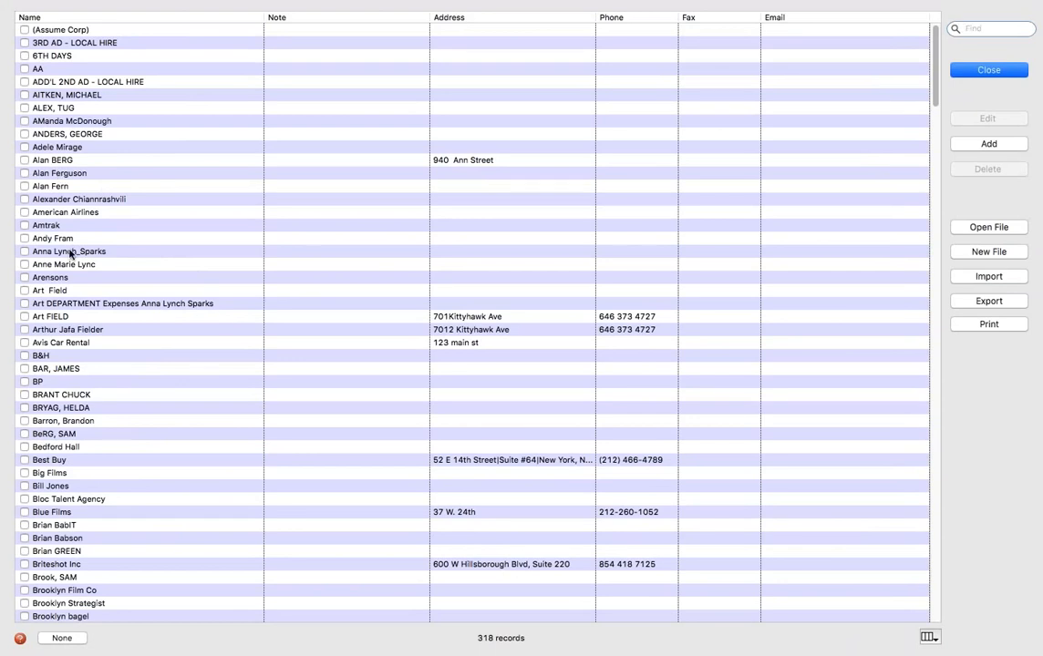
{"action": "scroll", "coordinate": [44, 487], "scroll_direction": "down", "scroll_amount": 1}
{"action": "scroll", "coordinate": [44, 488], "scroll_direction": "down", "scroll_amount": 15}
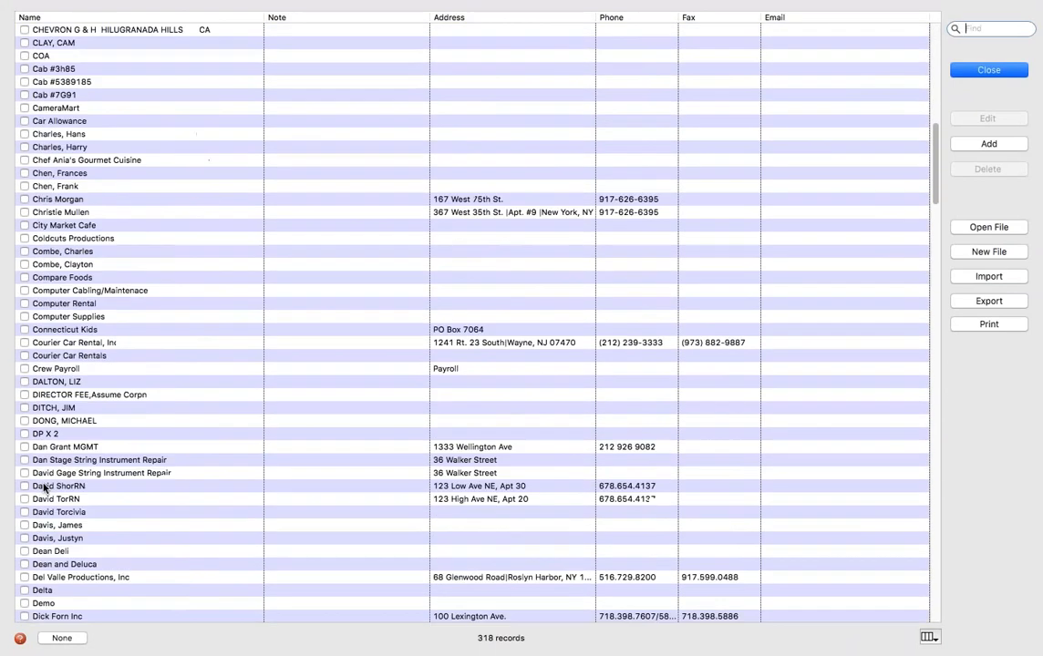
{"action": "scroll", "coordinate": [44, 488], "scroll_direction": "down", "scroll_amount": 4}
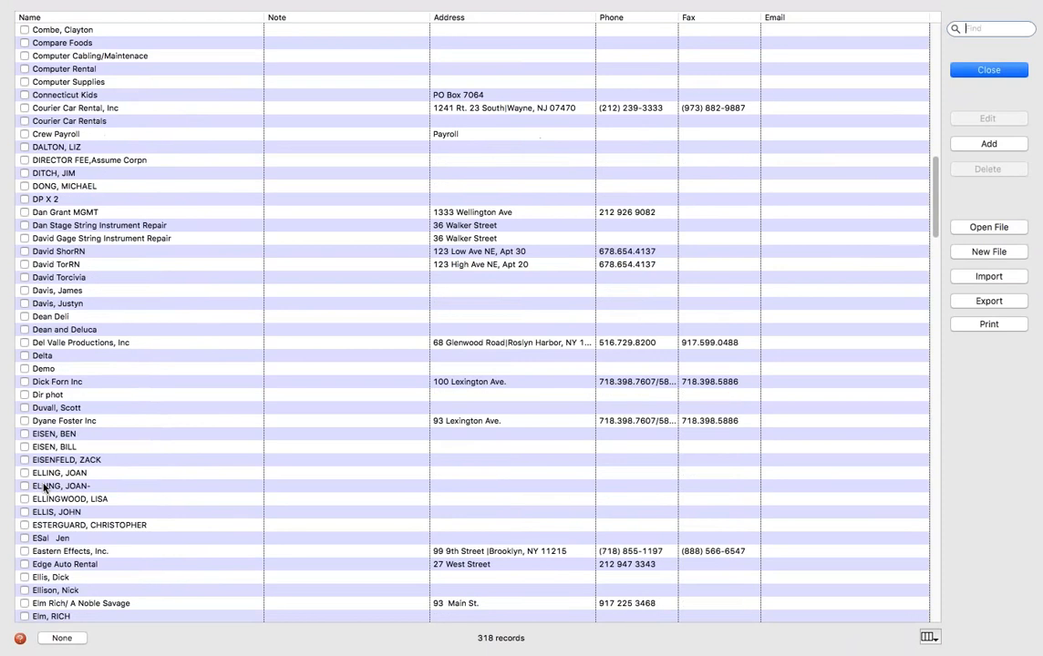
{"action": "scroll", "coordinate": [44, 488], "scroll_direction": "down", "scroll_amount": 3}
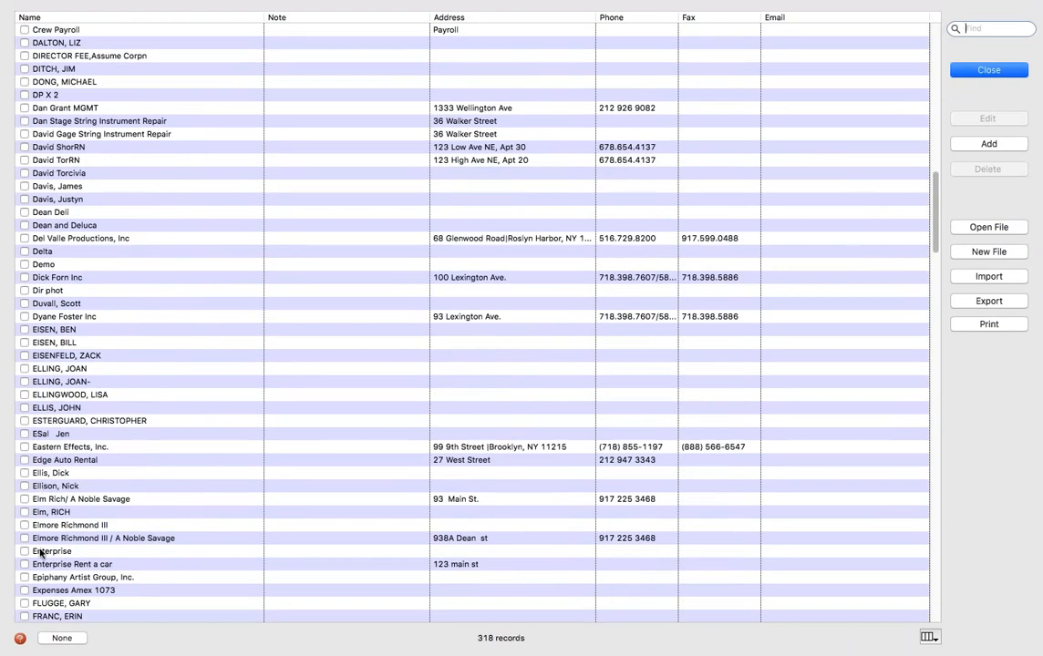
Fill in the Enterprise vendor's postal address, look at renaming the Aux1 custom field, and save the record
{"action": "double_click", "coordinate": [40, 552]}
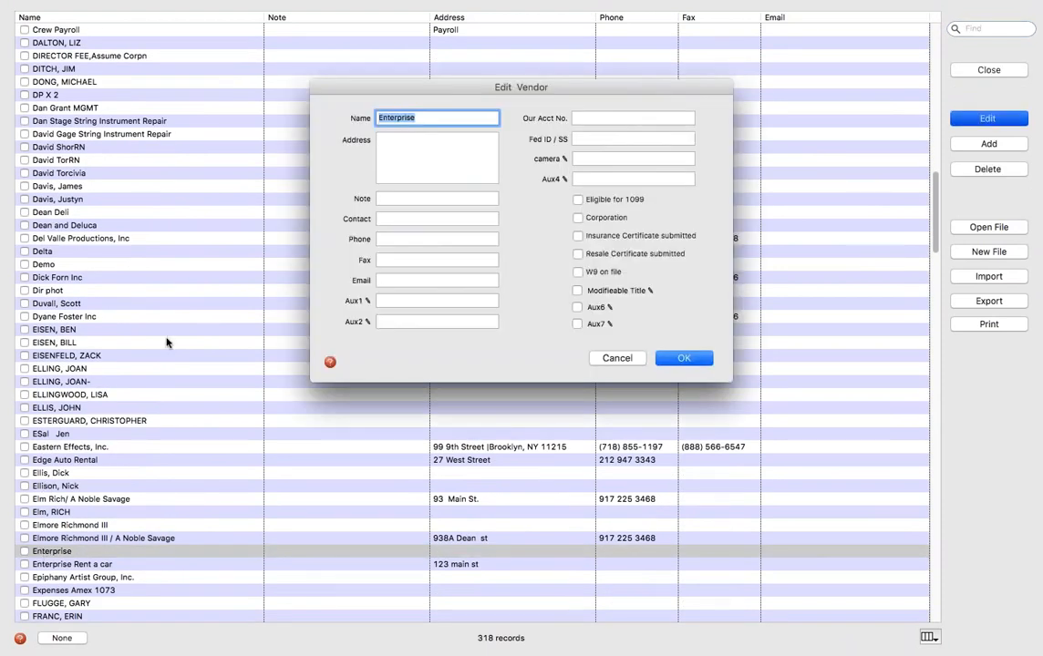
{"action": "left_click", "coordinate": [393, 149]}
{"action": "type", "text": "1"}
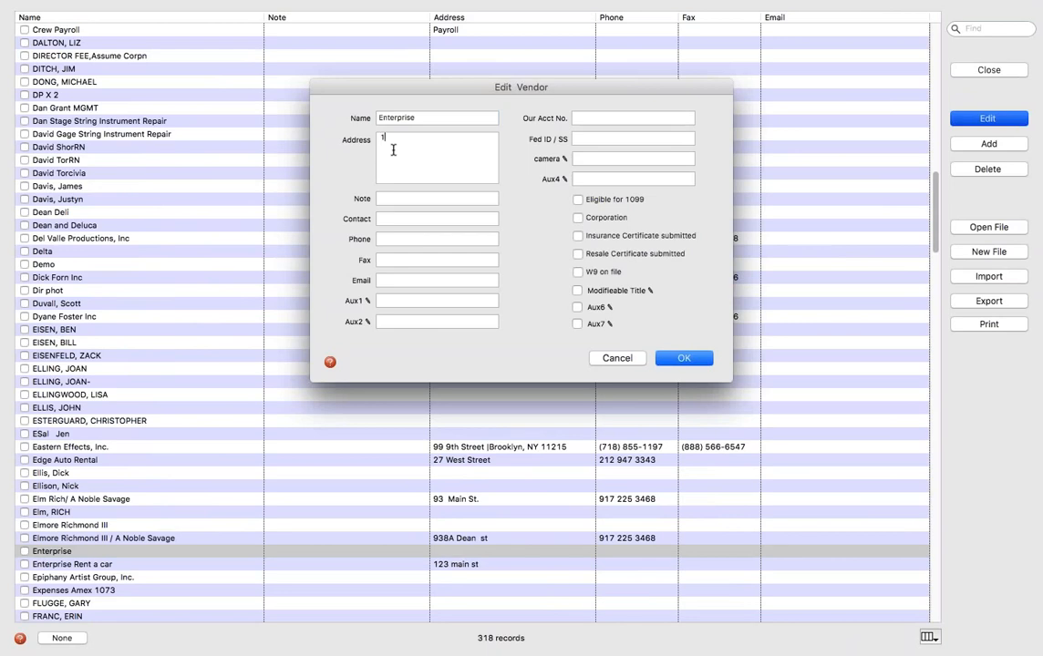
{"action": "type", "text": "23"}
{"action": "type", "text": " ma"}
{"action": "type", "text": "in st "}
{"action": "type", "text": "ny"}
{"action": "left_click", "coordinate": [367, 300]}
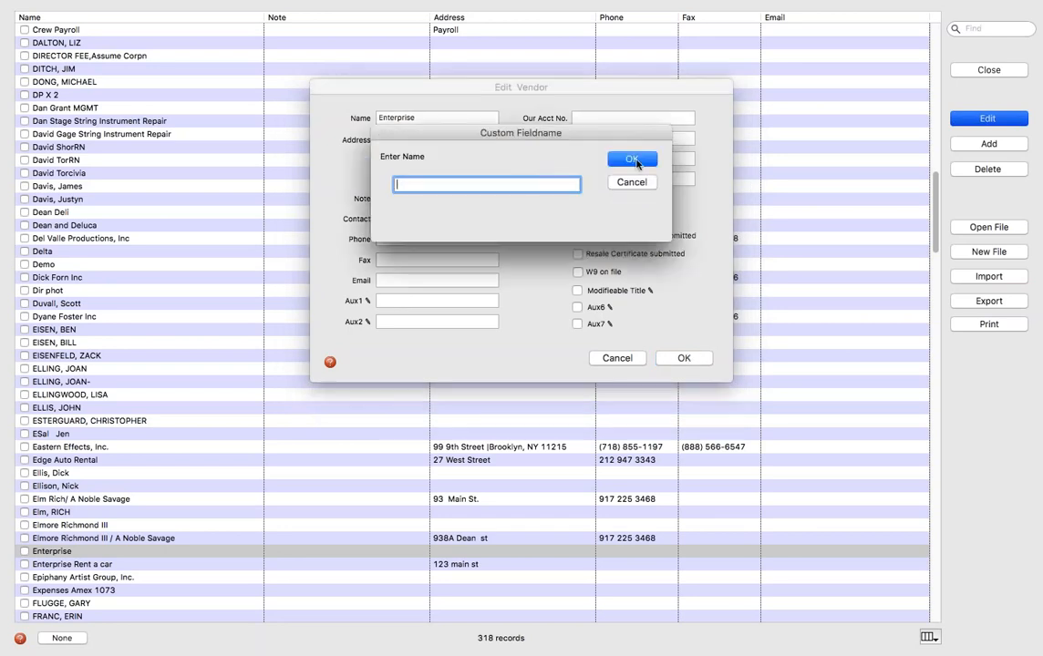
{"action": "left_click", "coordinate": [630, 185]}
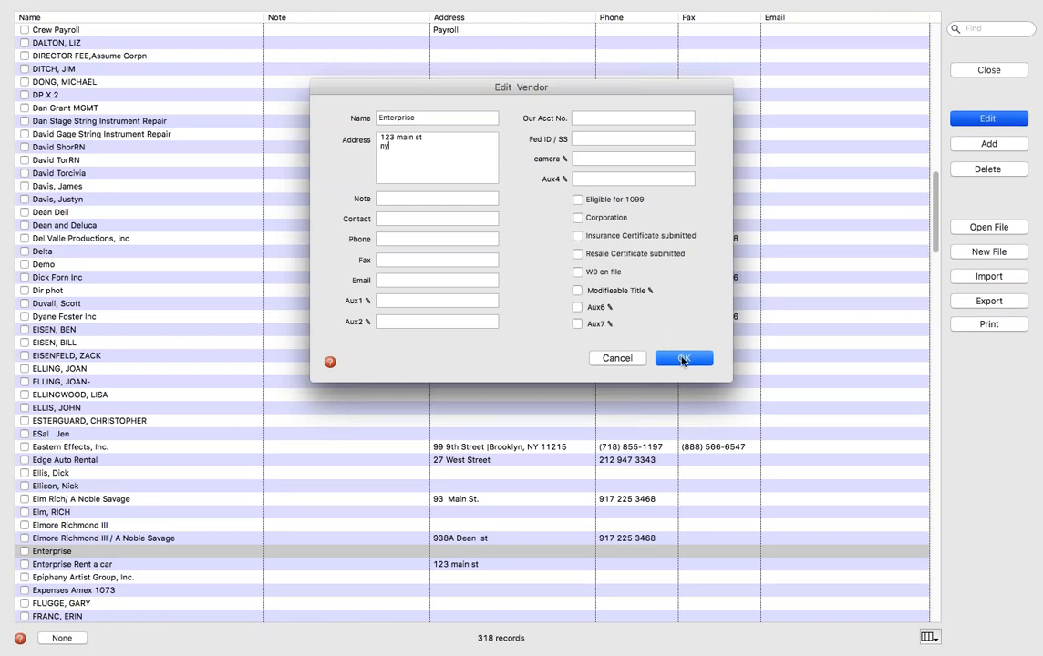
{"action": "left_click", "coordinate": [682, 359]}
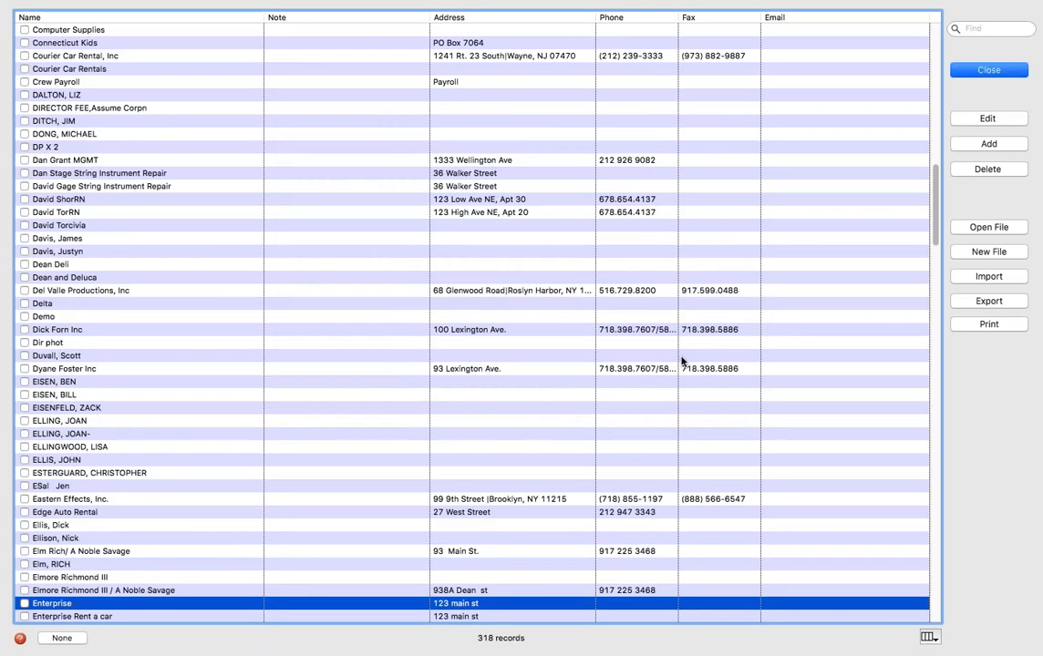
Review the print options for the vendor database report and close the vendor database
{"action": "left_click", "coordinate": [991, 325]}
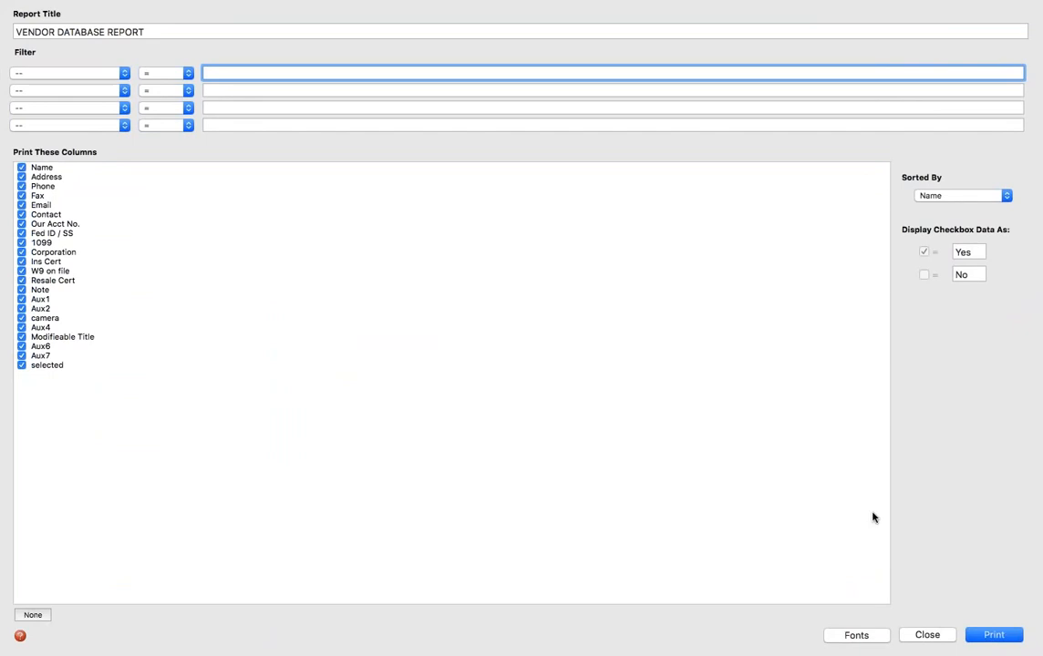
{"action": "left_click", "coordinate": [926, 636]}
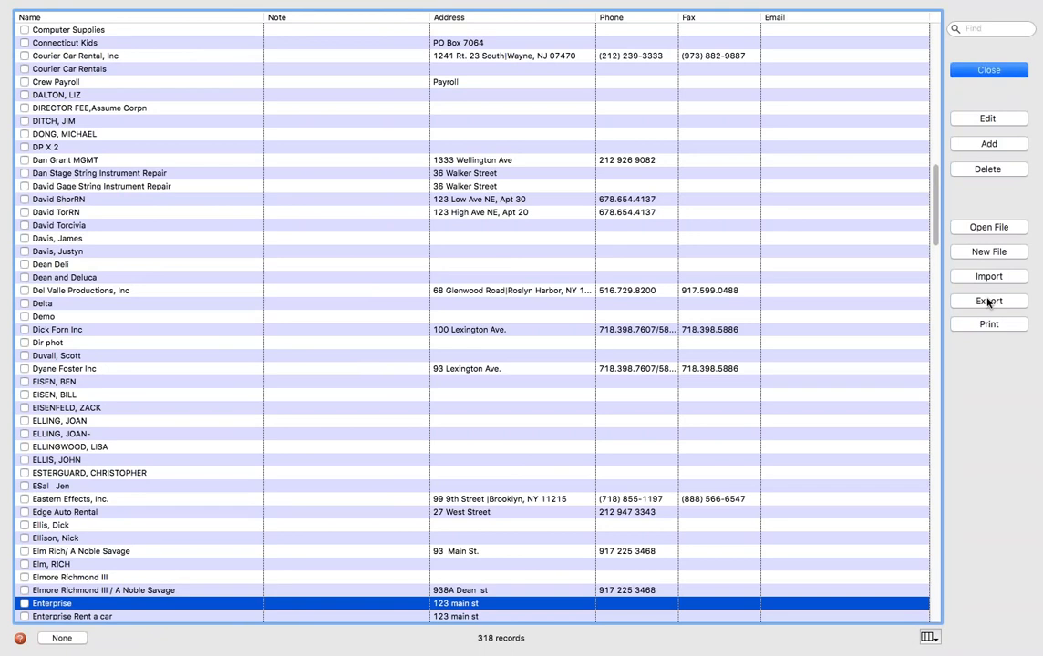
{"action": "left_click", "coordinate": [985, 71]}
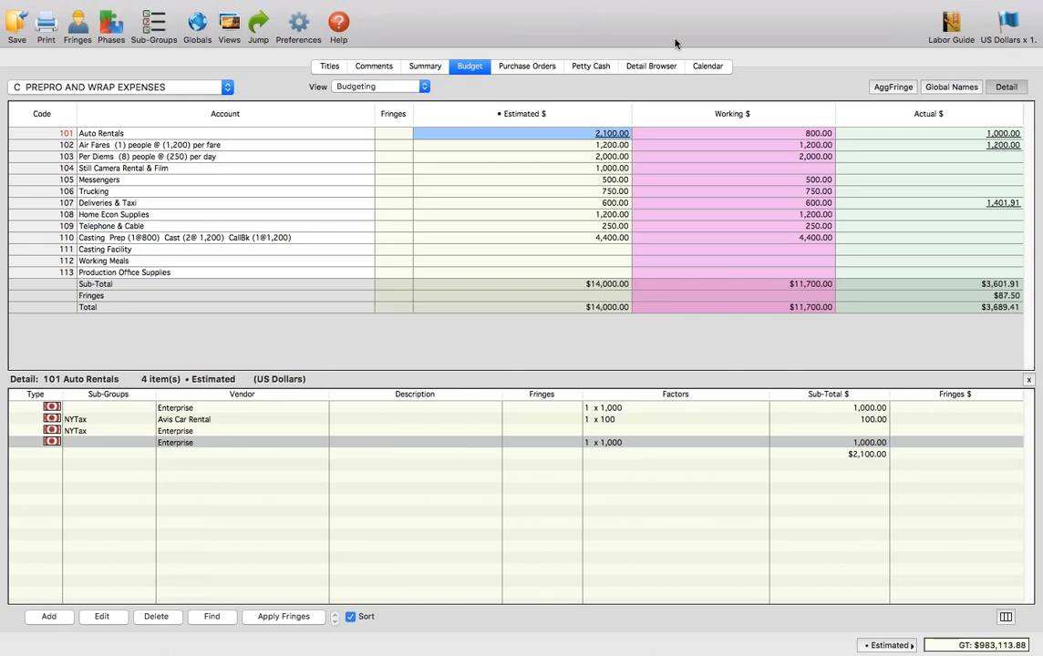
{"action": "mouse_move", "coordinate": [339, 7]}
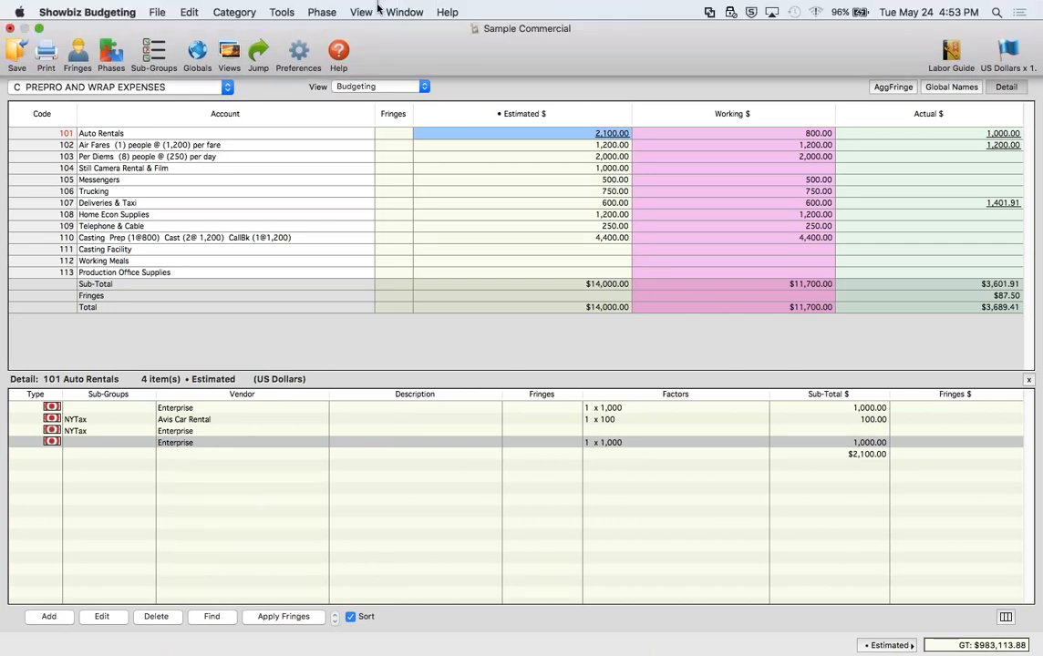
Switch from the Sample Commercial budget to the Sample Feature.mbb budget
{"action": "left_click", "coordinate": [157, 13]}
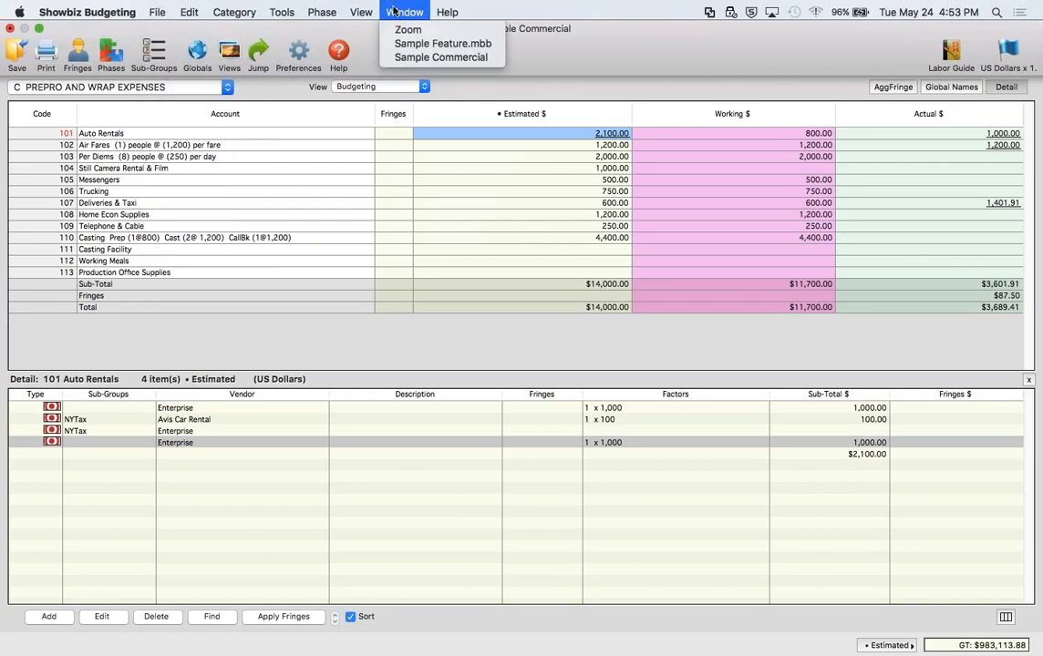
{"action": "left_click", "coordinate": [401, 51]}
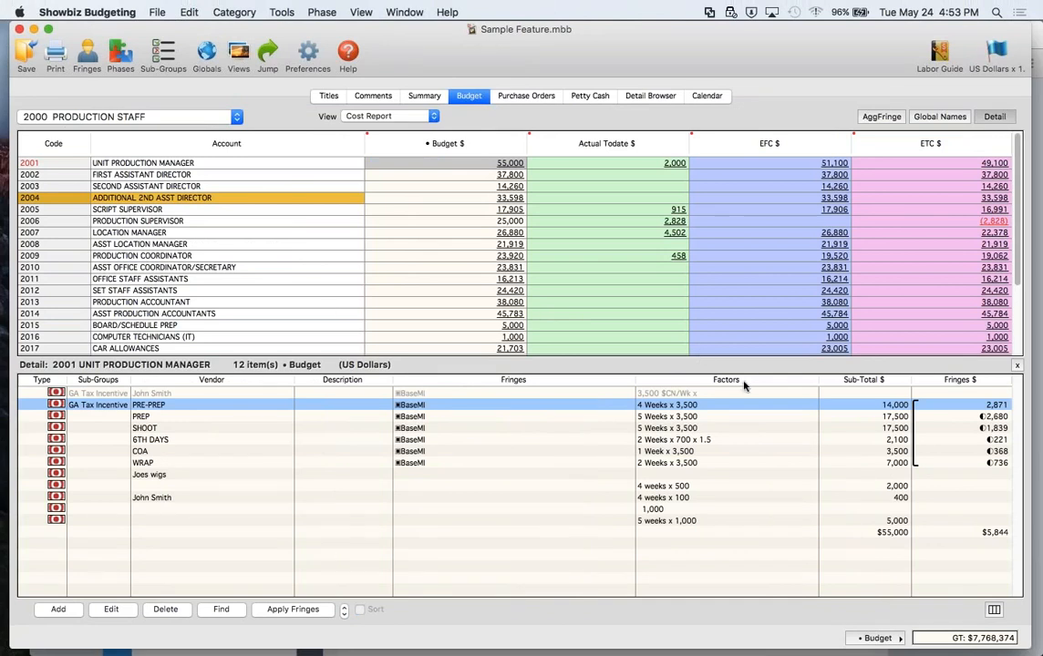
{"action": "key", "text": "super+Tab"}
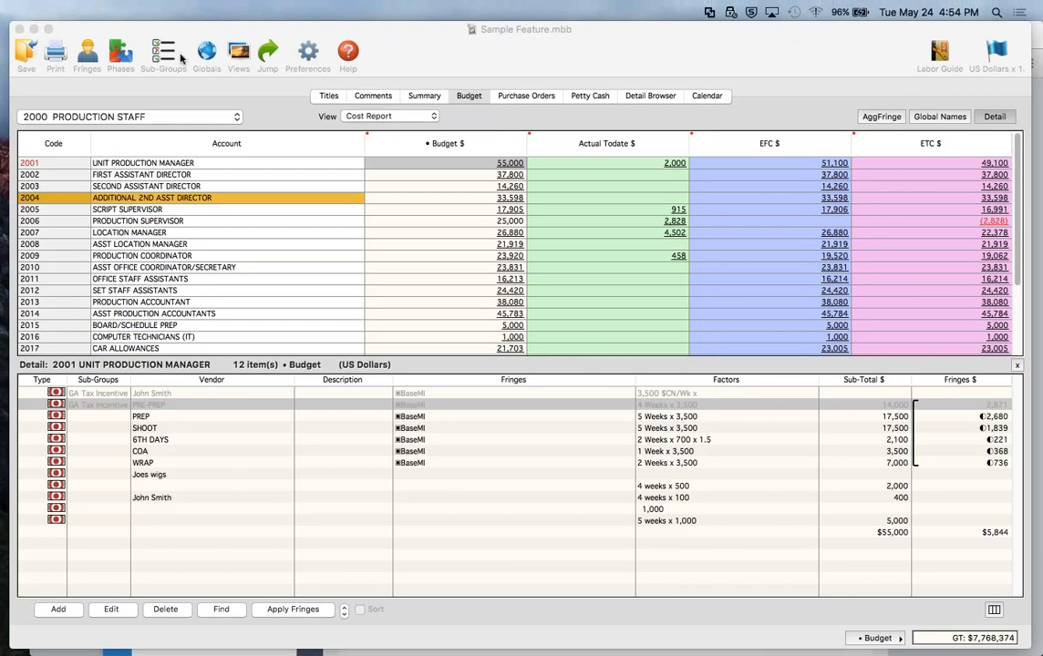
{"action": "left_click", "coordinate": [186, 97]}
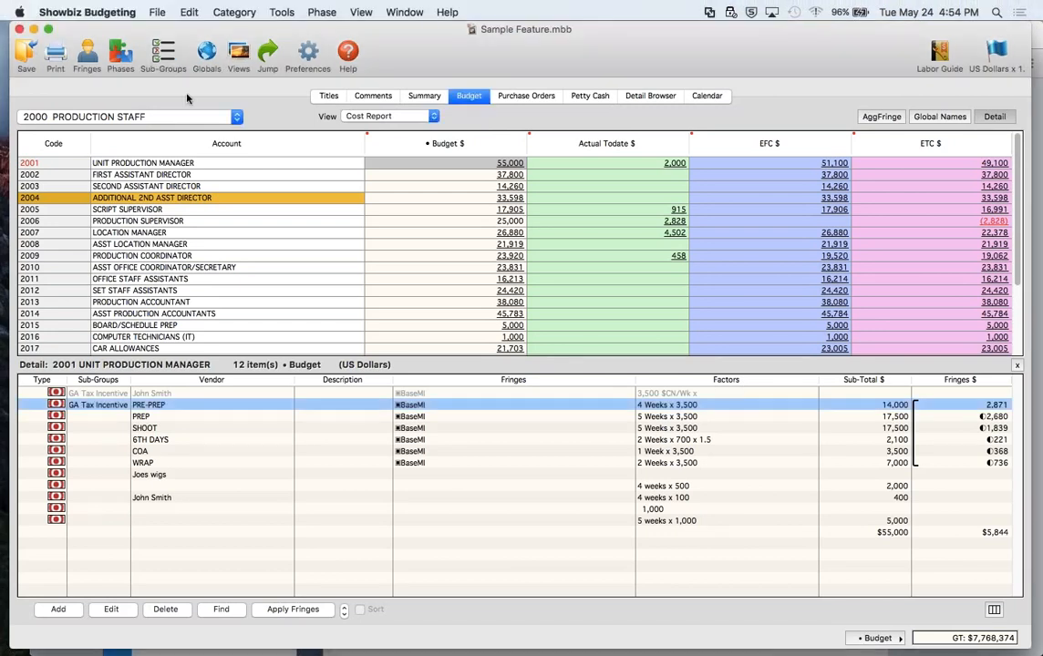
Review the file formats available for importing into the Sample Feature budget, and close the import settings without importing
{"action": "left_click", "coordinate": [156, 12]}
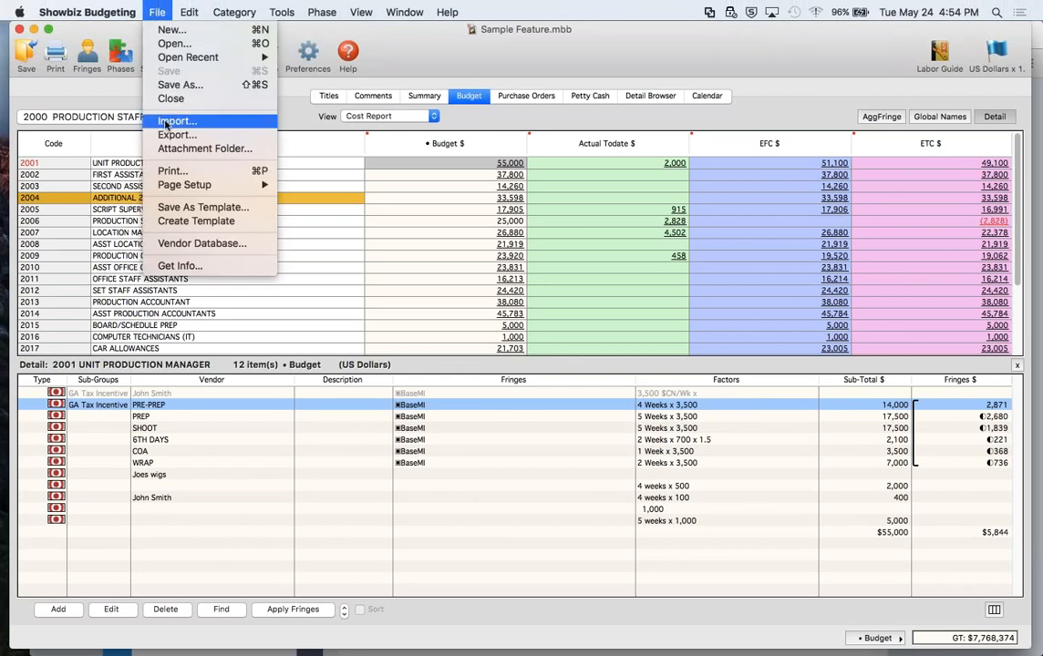
{"action": "left_click", "coordinate": [165, 124]}
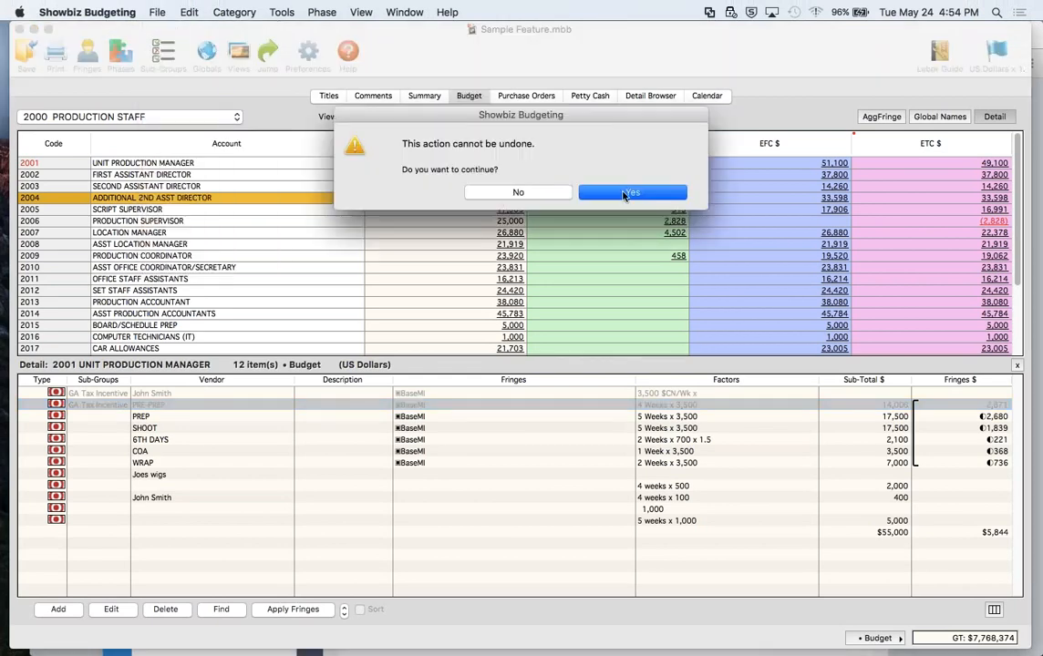
{"action": "left_click", "coordinate": [620, 194]}
{"action": "left_click", "coordinate": [503, 174]}
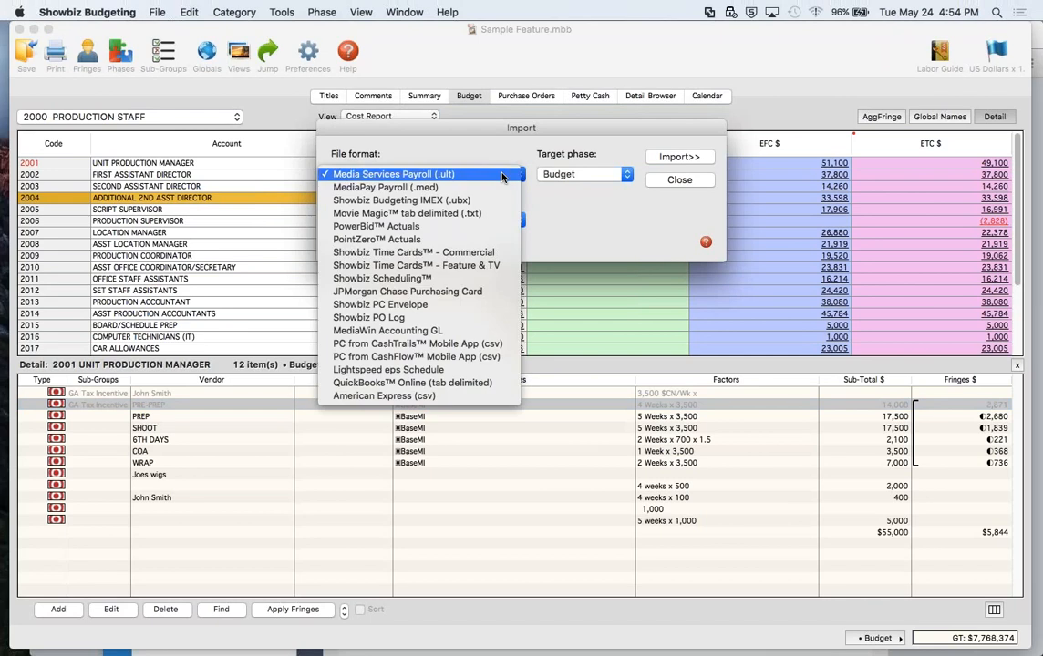
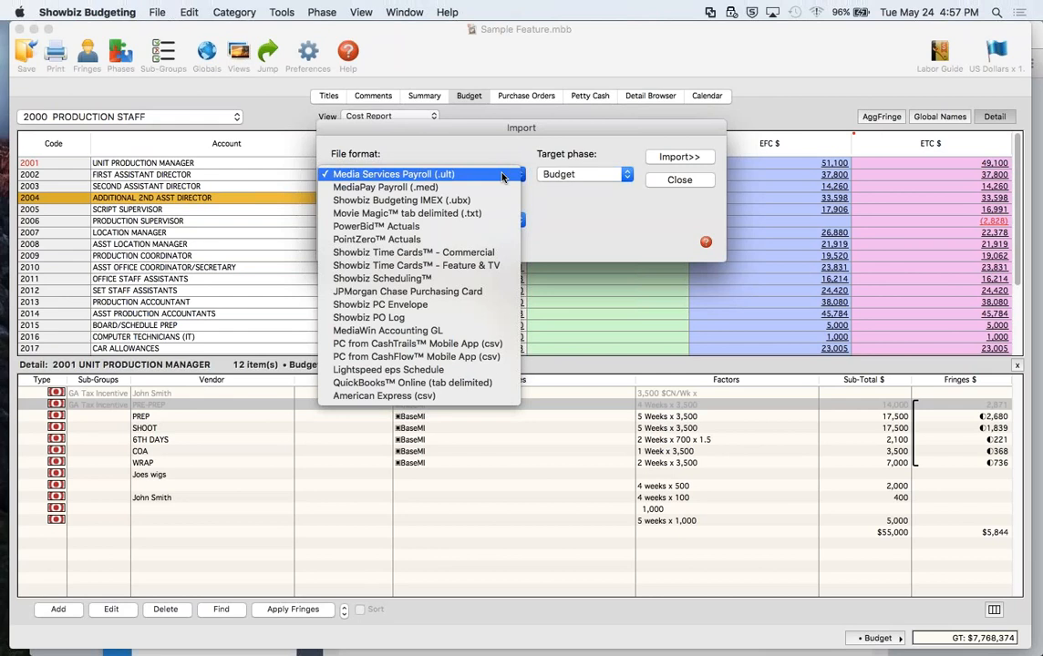
{"action": "left_click", "coordinate": [765, 386]}
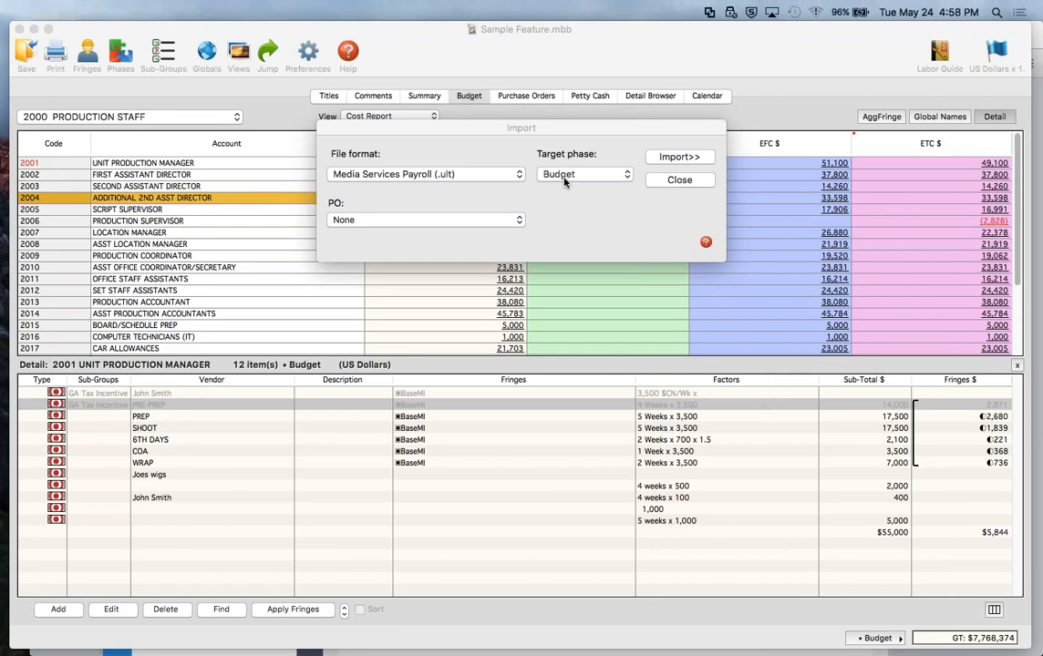
{"action": "left_click", "coordinate": [499, 175]}
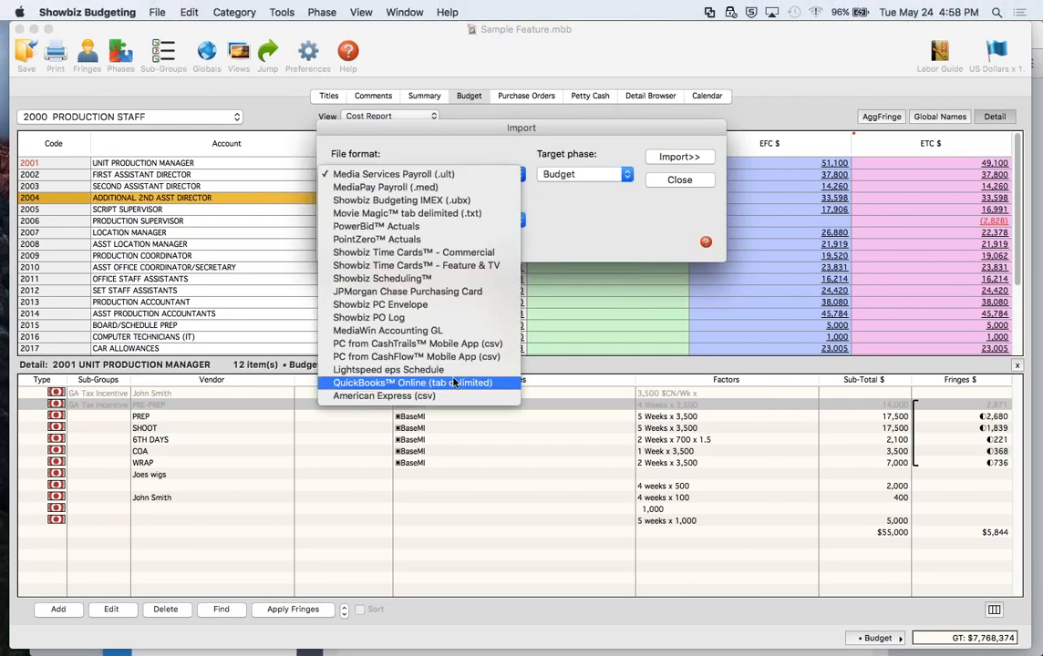
{"action": "left_click", "coordinate": [545, 254]}
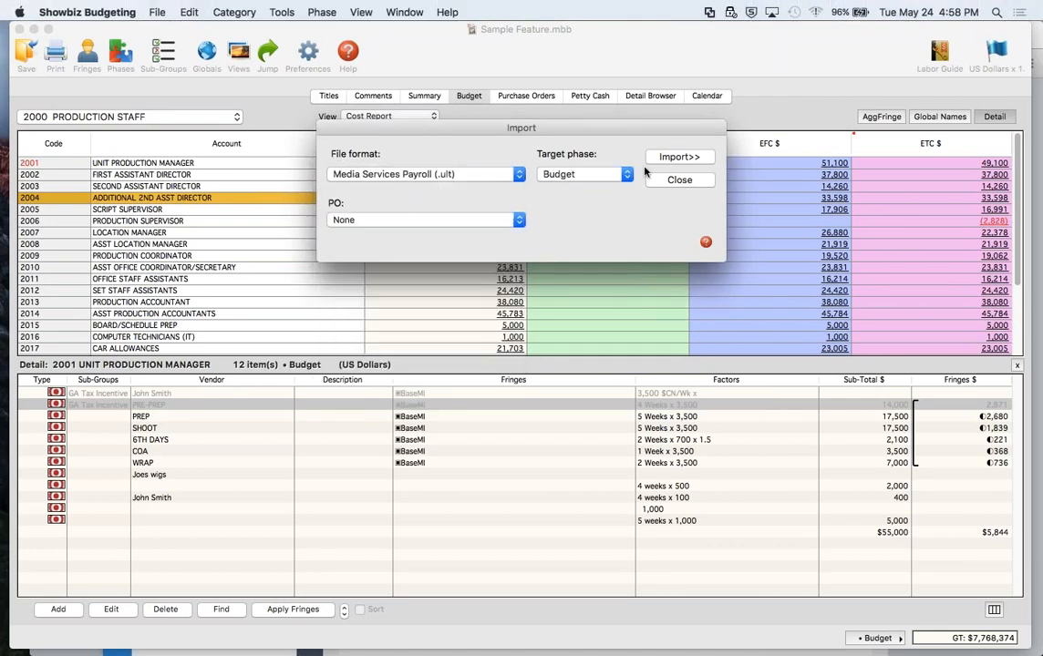
{"action": "left_click", "coordinate": [679, 179]}
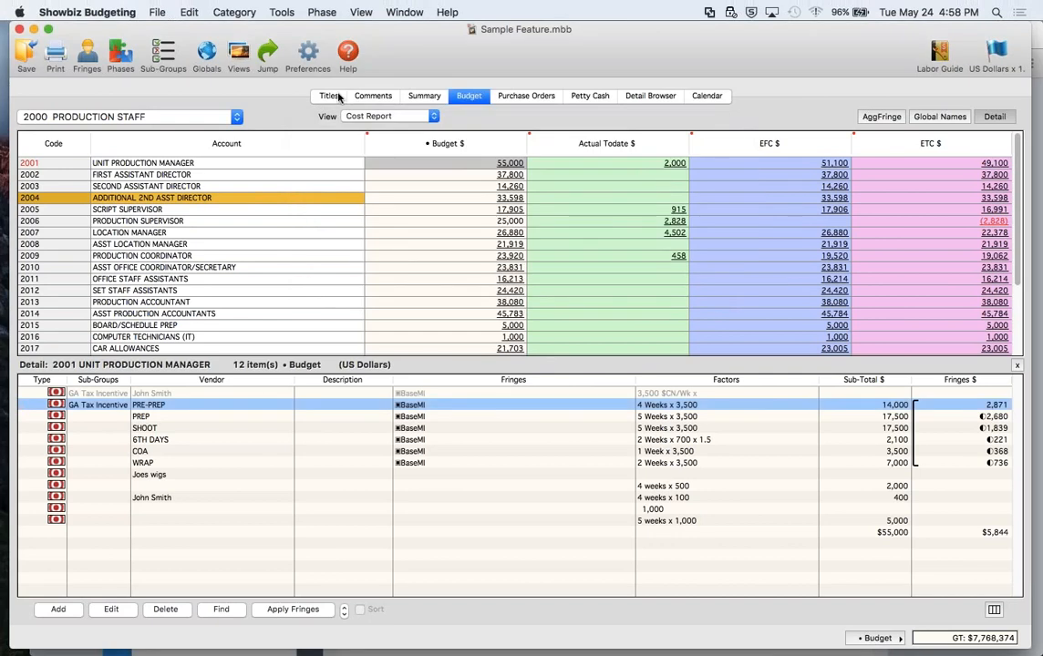
Examine the export settings and available export file formats, and close them without exporting
{"action": "left_click", "coordinate": [157, 12]}
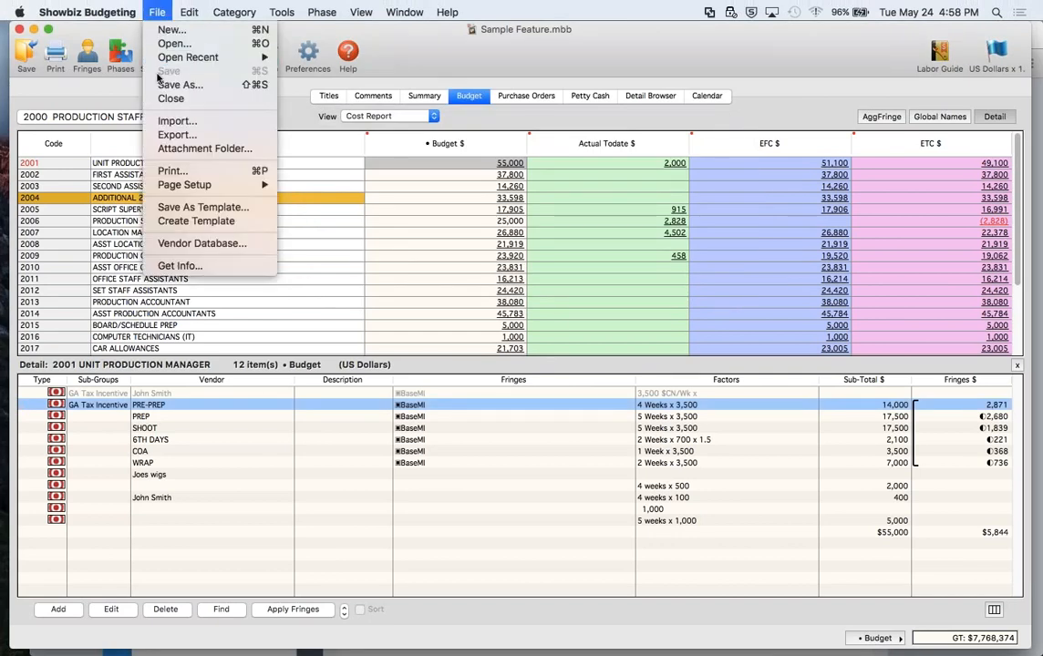
{"action": "left_click", "coordinate": [171, 135]}
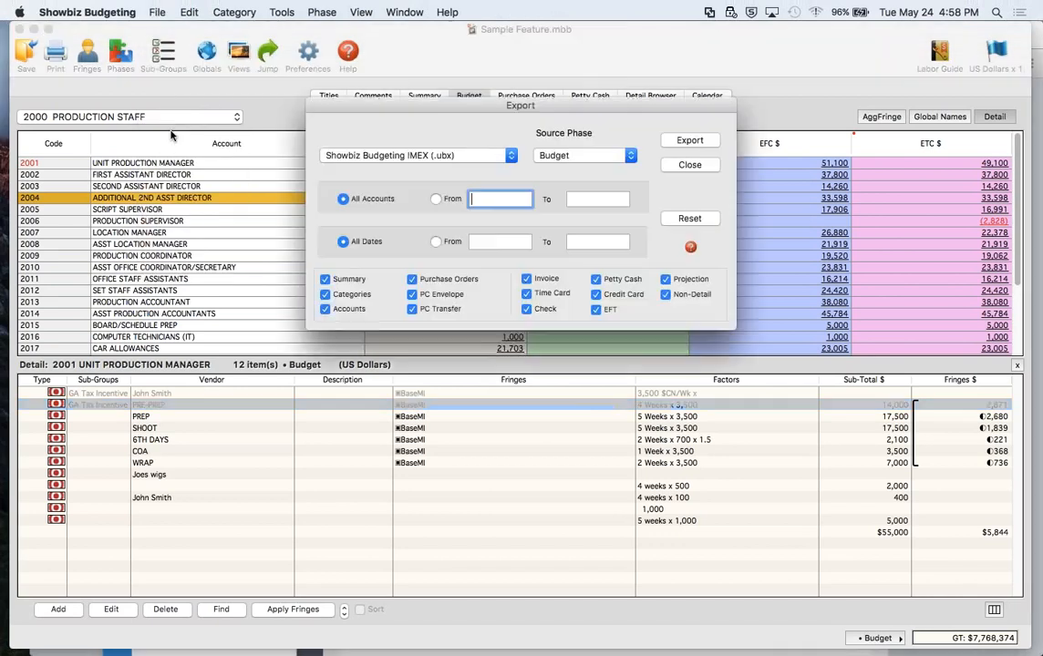
{"action": "left_click", "coordinate": [473, 164]}
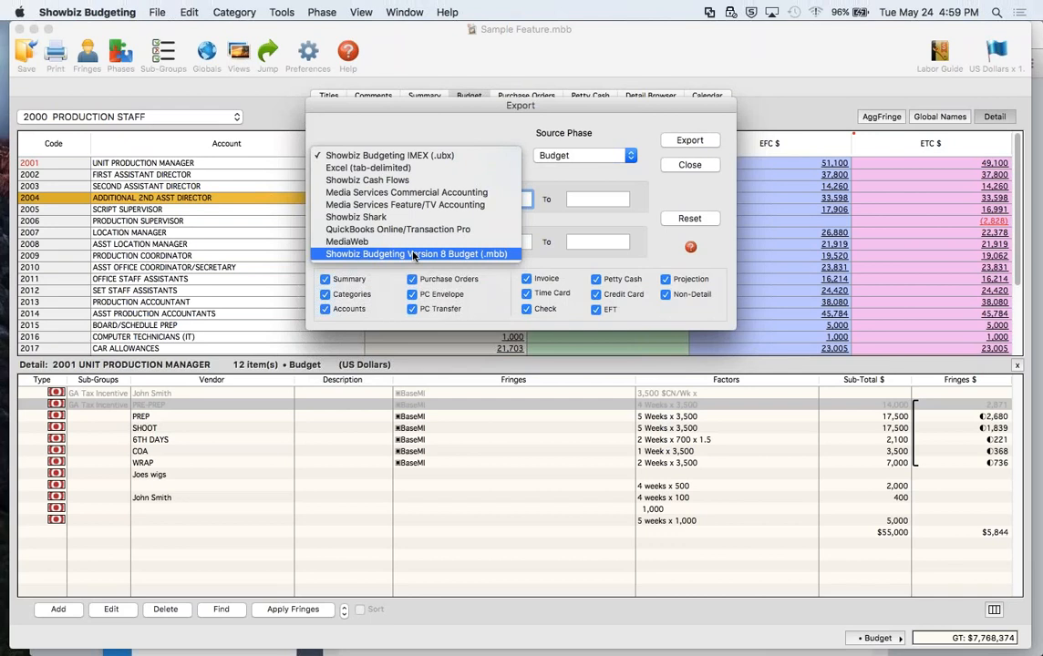
{"action": "left_click", "coordinate": [570, 113]}
{"action": "left_click_drag", "start_coordinate": [570, 113], "coordinate": [515, 84]}
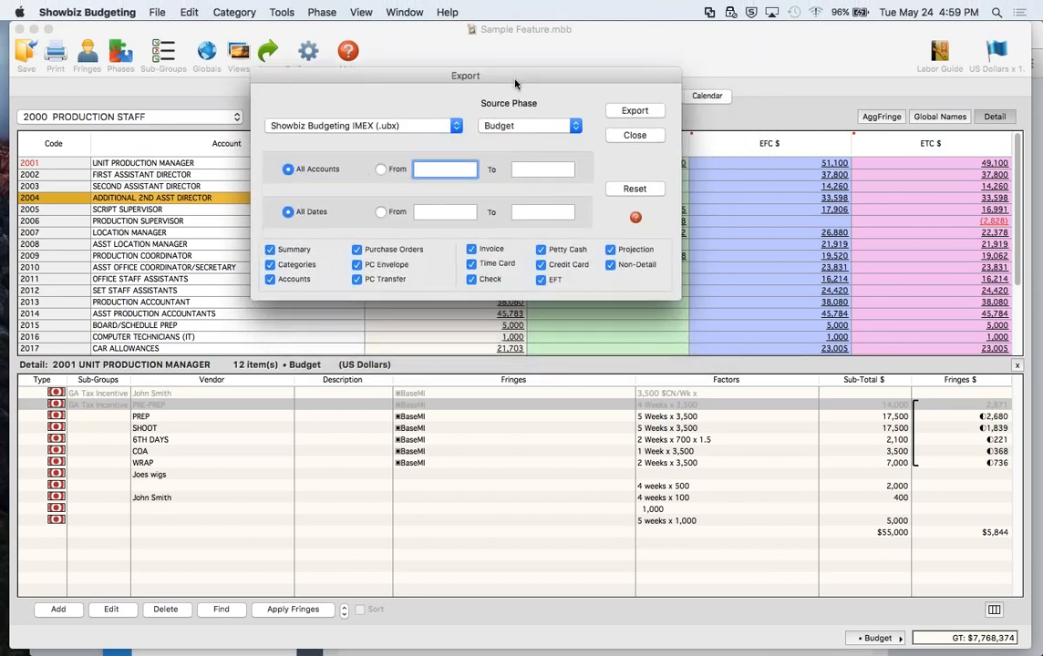
{"action": "left_click", "coordinate": [632, 139]}
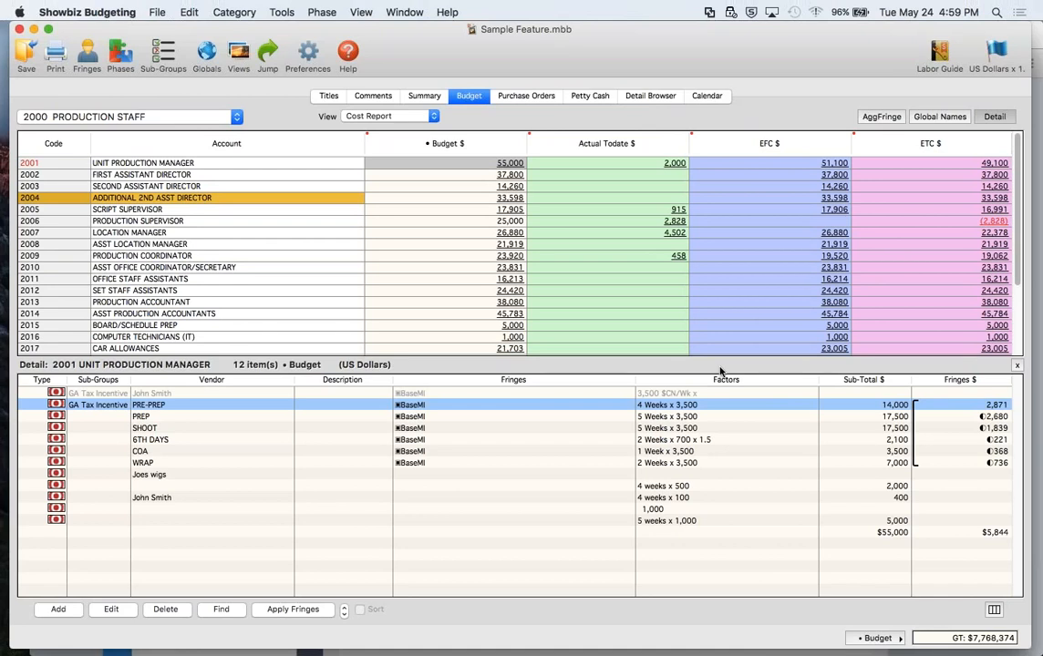
View the Budget detail lines of the Asst Location Manager, Office Staff Assistants and Set Staff Assistants accounts
{"action": "key", "text": "super+shift+2"}
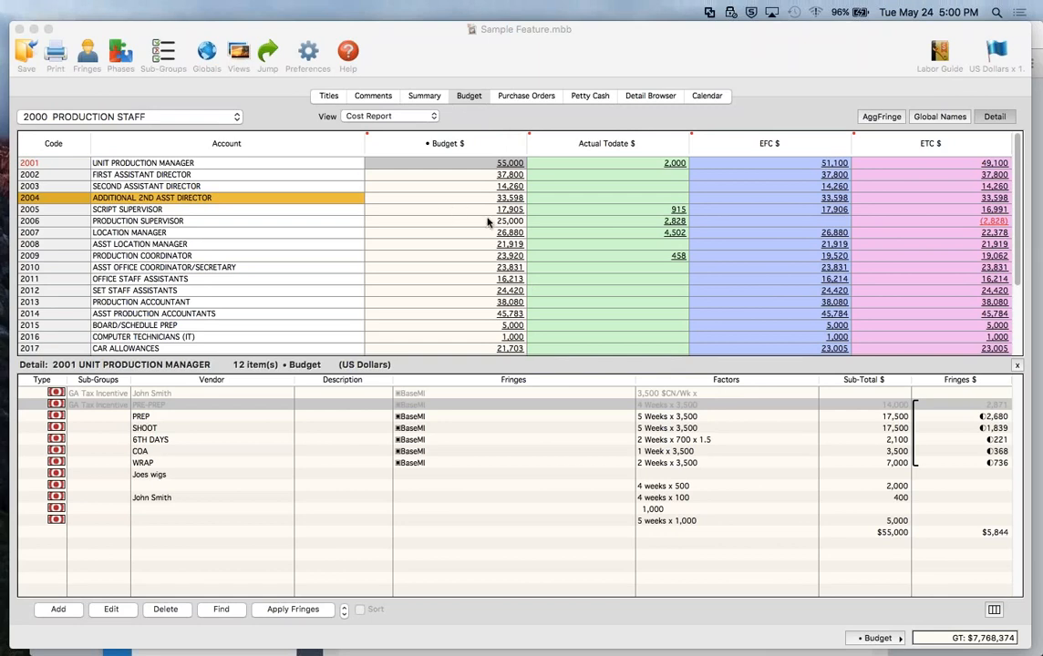
{"action": "left_click", "coordinate": [447, 243]}
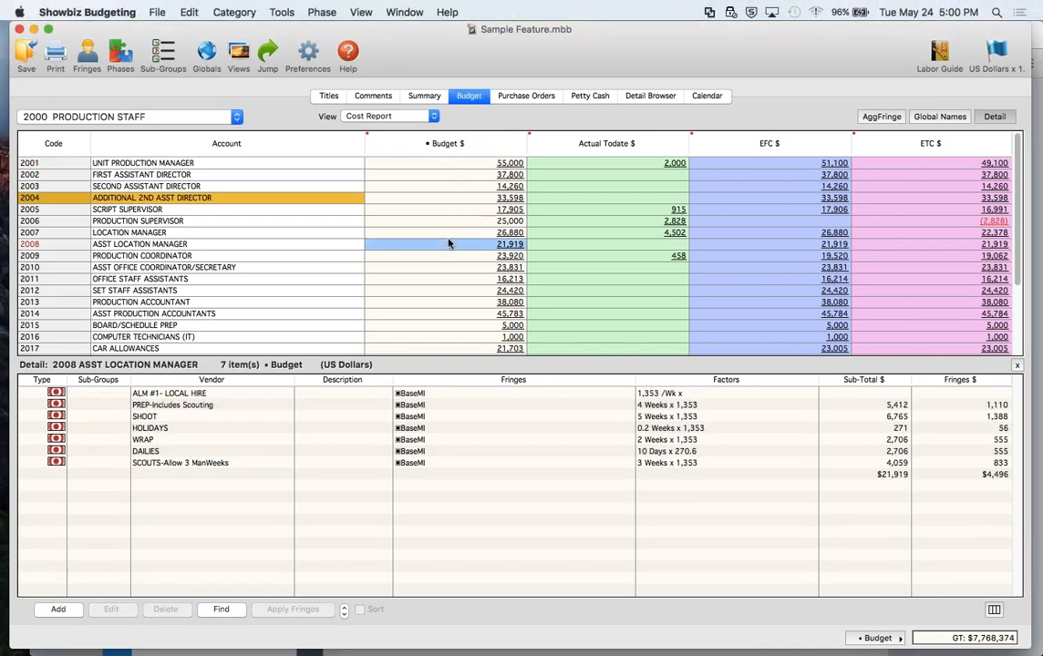
{"action": "left_click", "coordinate": [446, 278]}
{"action": "left_click", "coordinate": [432, 292]}
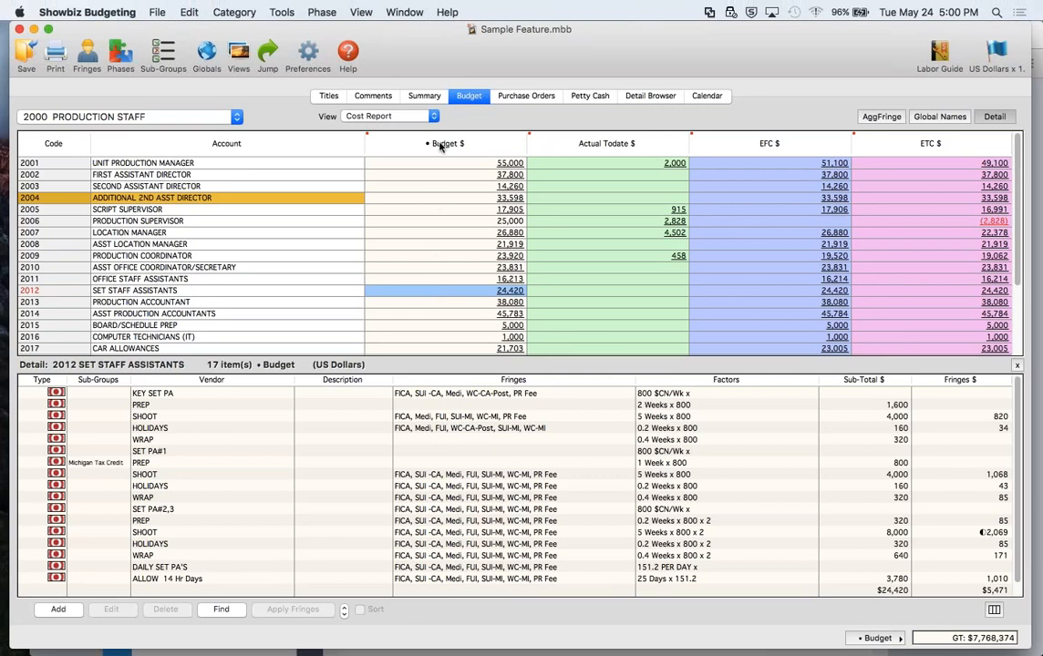
In the purchase order log, open the Coldcuts Productions Playback order, set its vendor to Enterprise and fill in the vendor's postal address
{"action": "left_click", "coordinate": [545, 97]}
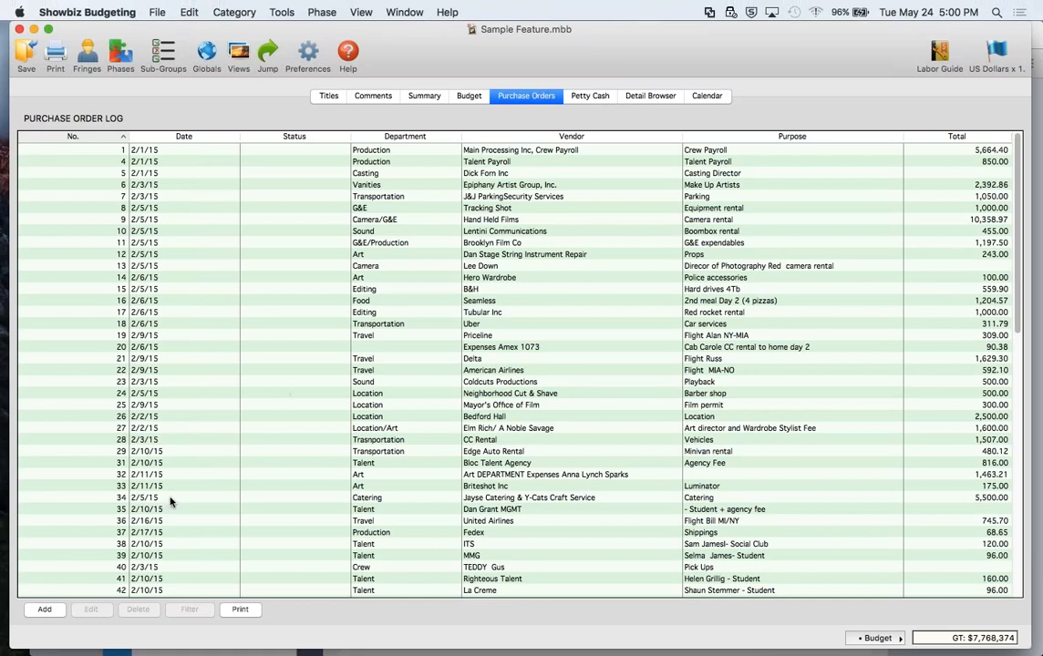
{"action": "double_click", "coordinate": [475, 383]}
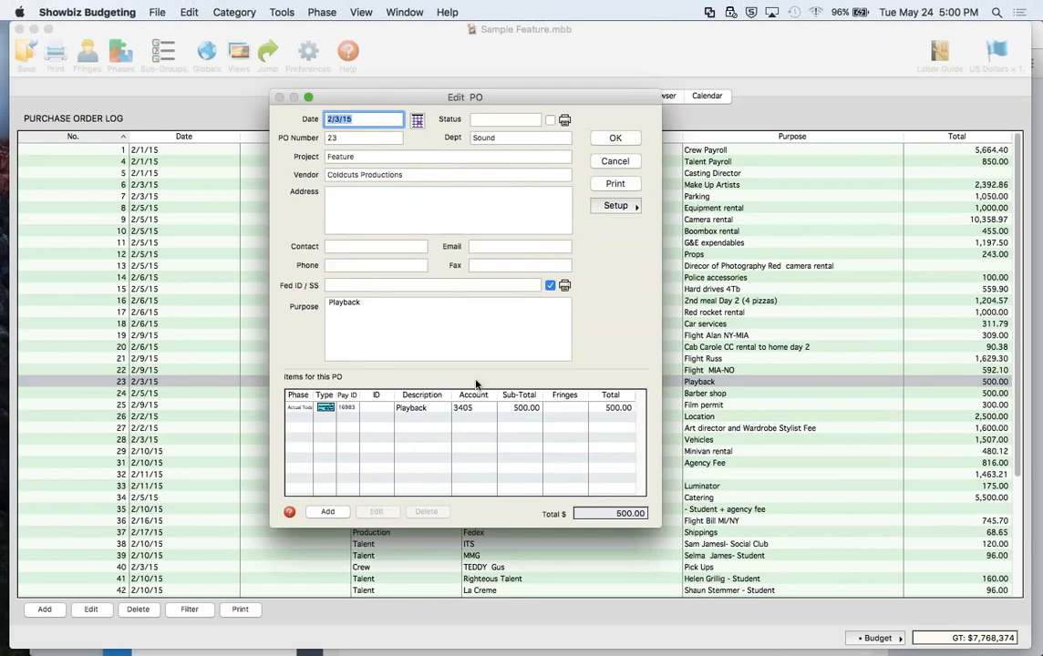
{"action": "left_click_drag", "start_coordinate": [407, 175], "coordinate": [368, 162]}
{"action": "type", "text": "E"}
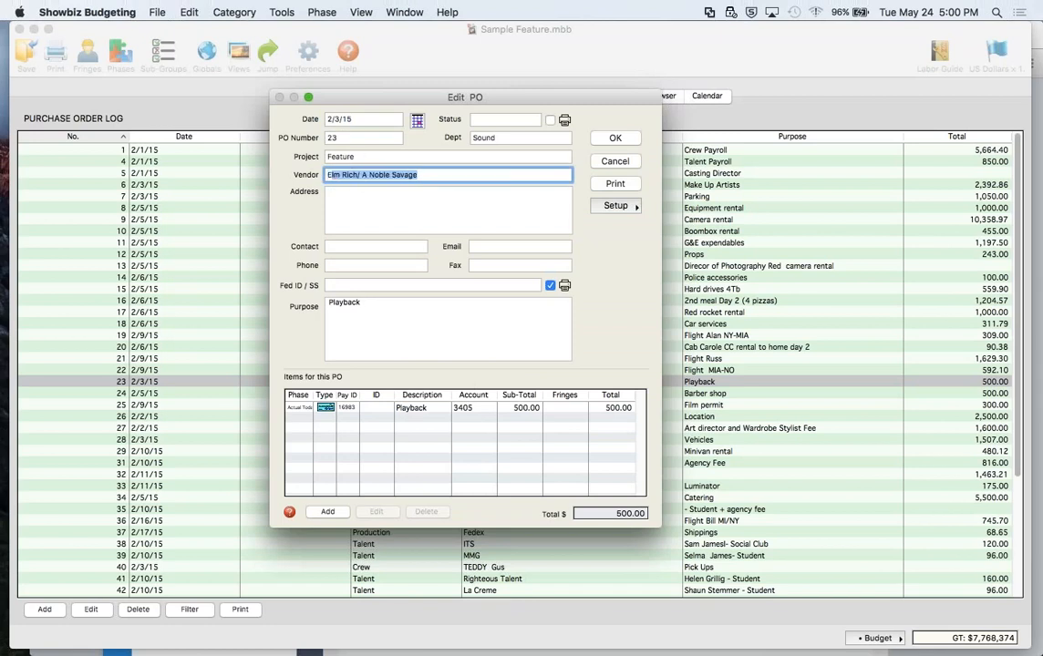
{"action": "key", "text": "BackSpace"}
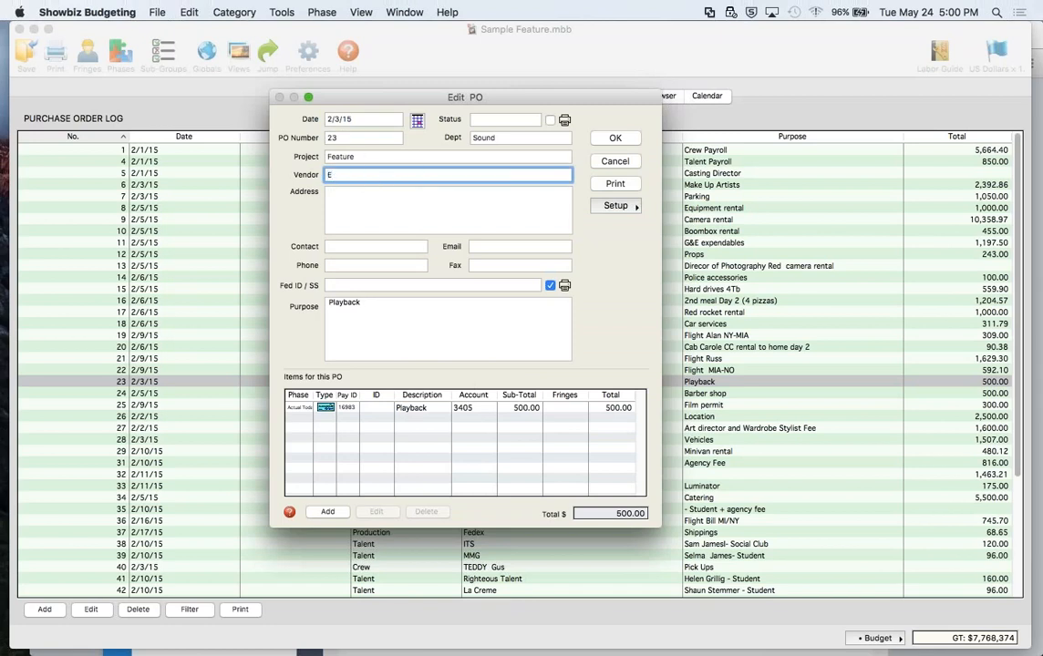
{"action": "type", "text": "n"}
{"action": "key", "text": "Tab"}
{"action": "type", "text": "123 main st"}
{"action": "key", "text": "Return"}
{"action": "type", "text": "ny"}
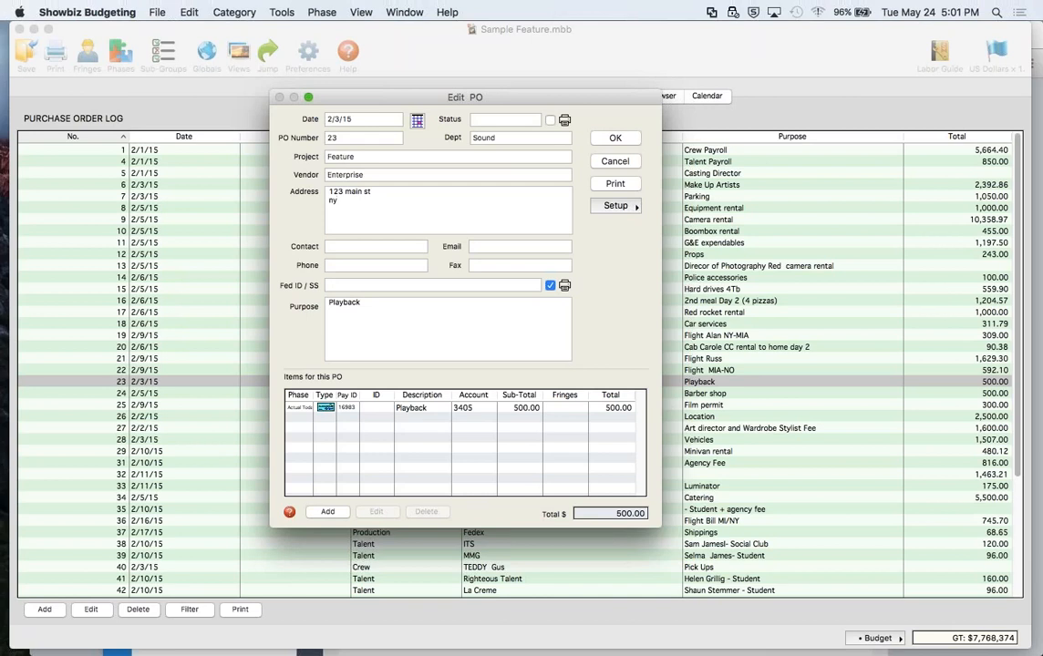
Look at the purchase order's setup options and review the detail of its existing Playback item
{"action": "left_click", "coordinate": [595, 212]}
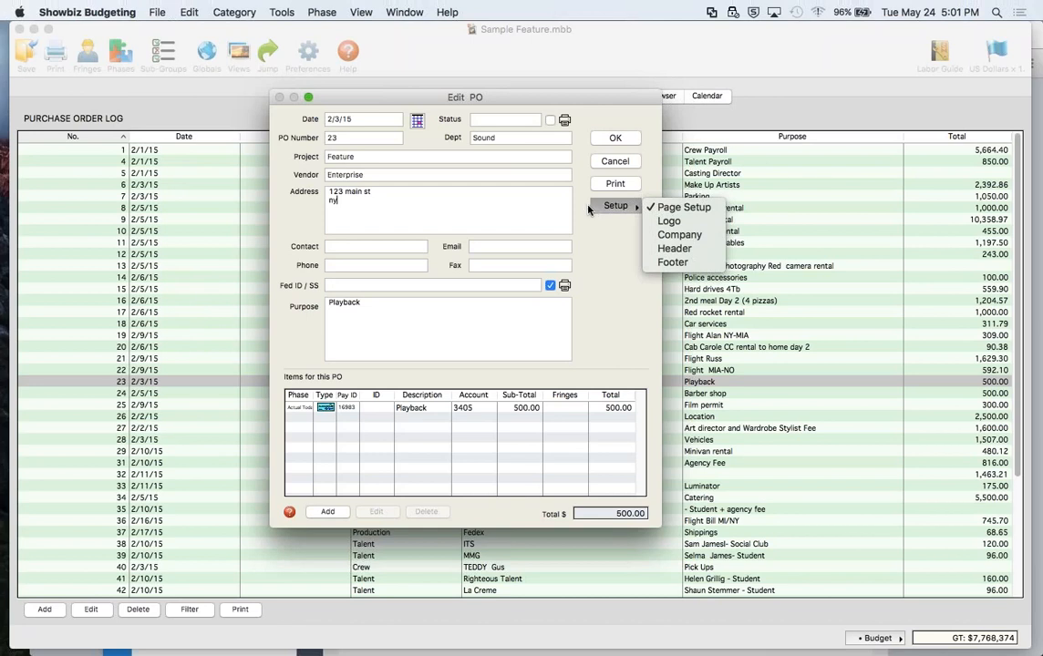
{"action": "left_click", "coordinate": [441, 207]}
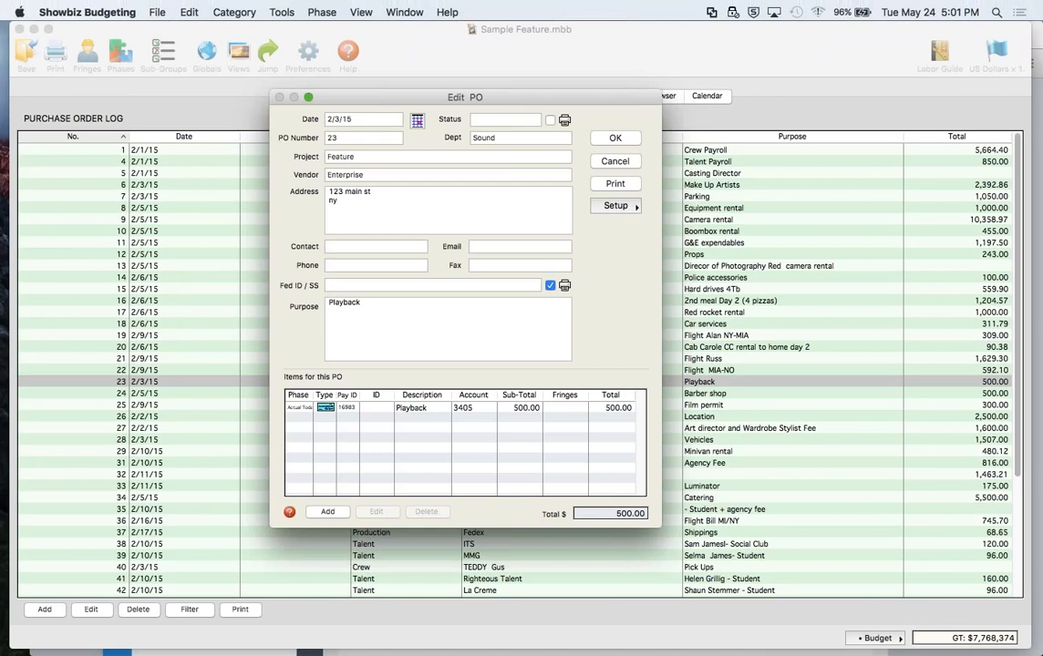
{"action": "left_click", "coordinate": [330, 411]}
{"action": "double_click", "coordinate": [330, 410]}
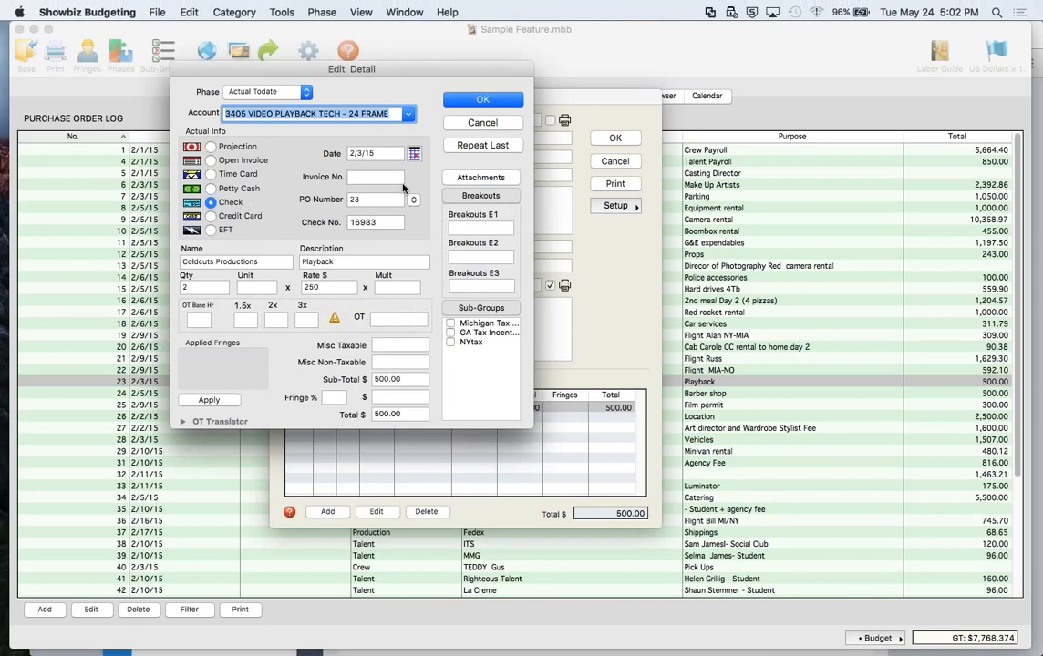
{"action": "left_click", "coordinate": [513, 95]}
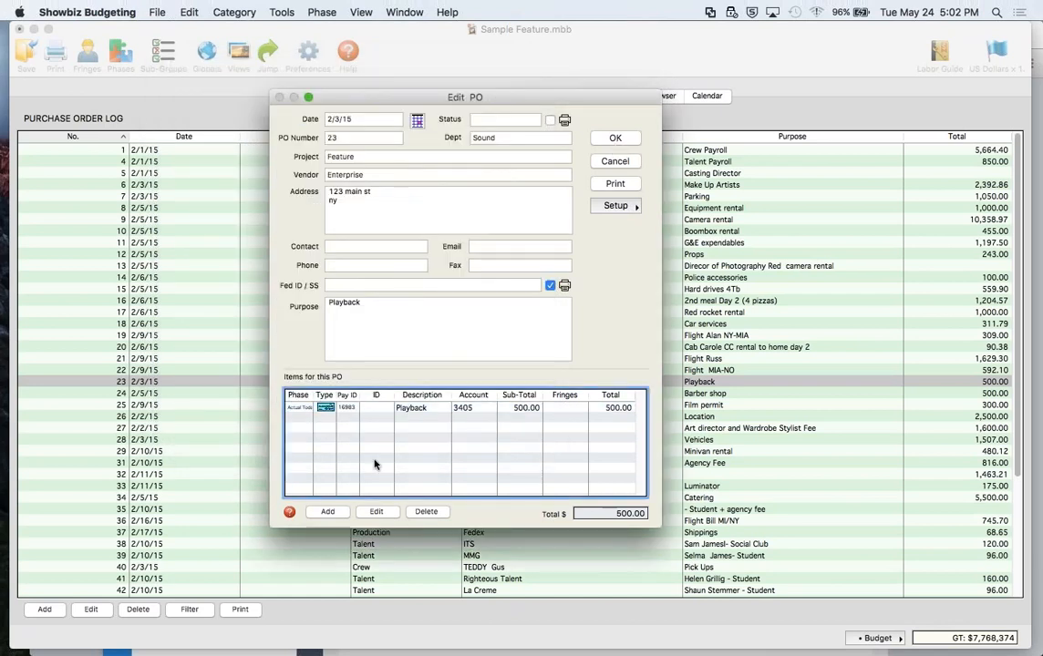
Add an Actual Todate item under account 3544 Gasoline & Oil to the purchase order and save the order
{"action": "left_click", "coordinate": [321, 513]}
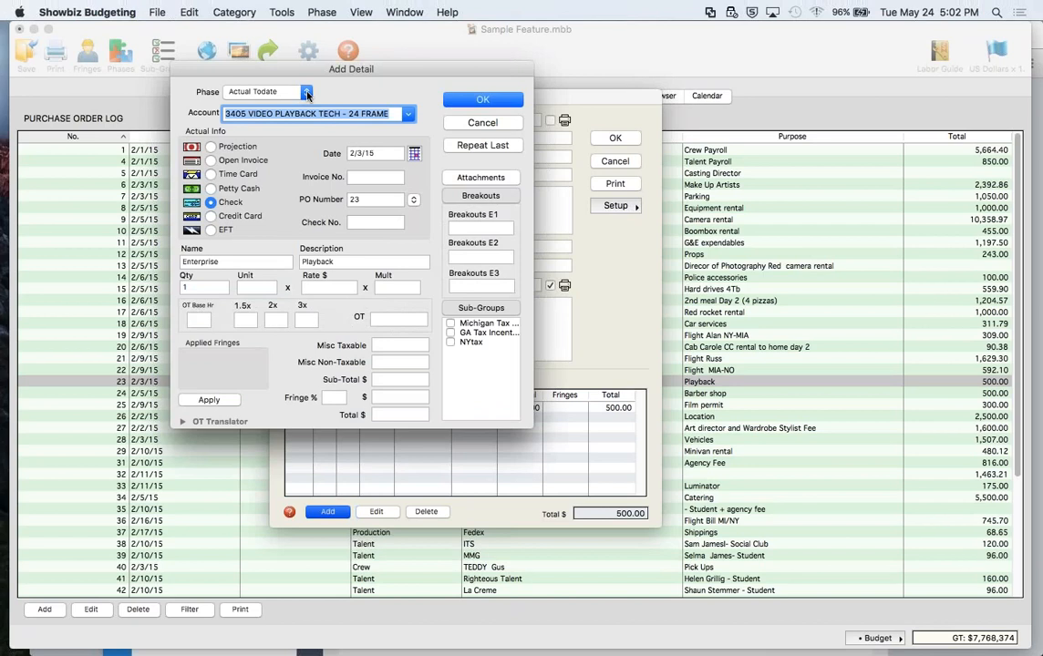
{"action": "type", "text": "gas"}
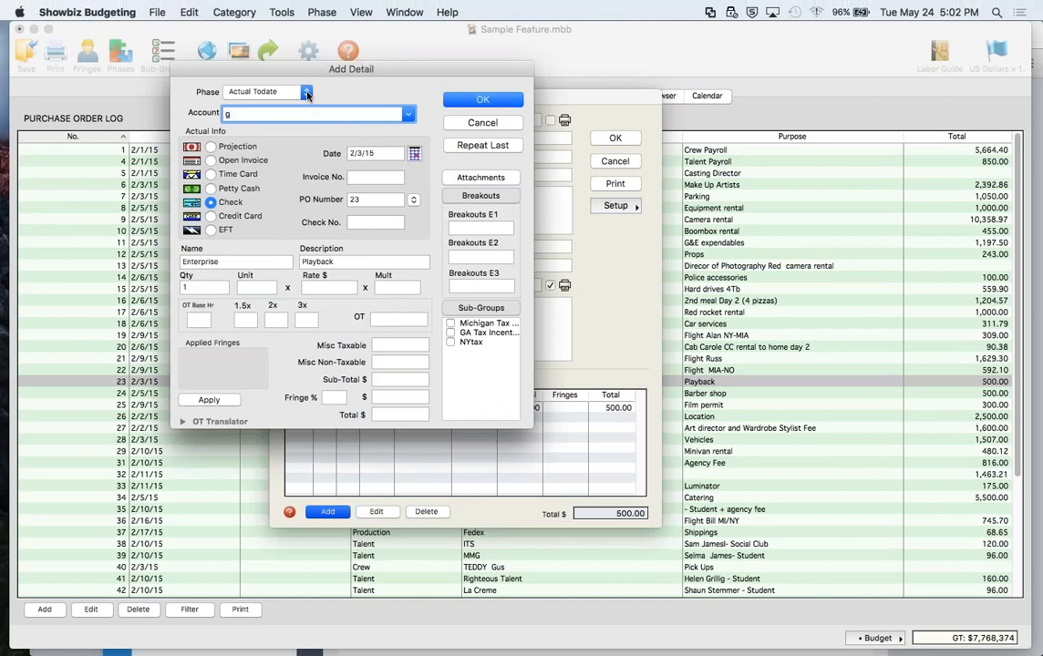
{"action": "left_click", "coordinate": [407, 116]}
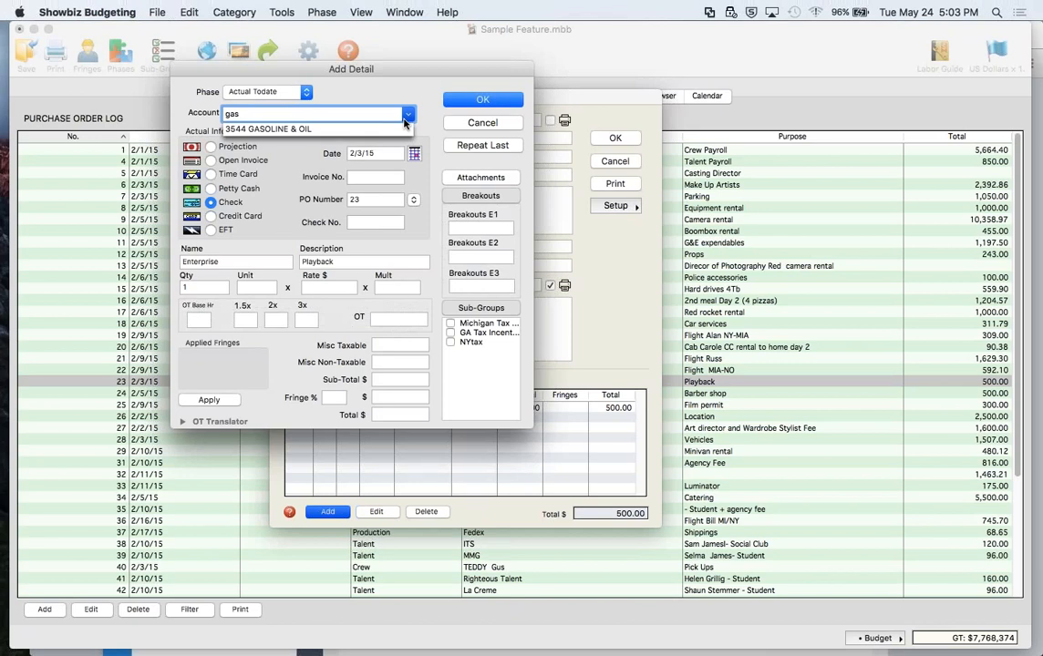
{"action": "left_click", "coordinate": [334, 129]}
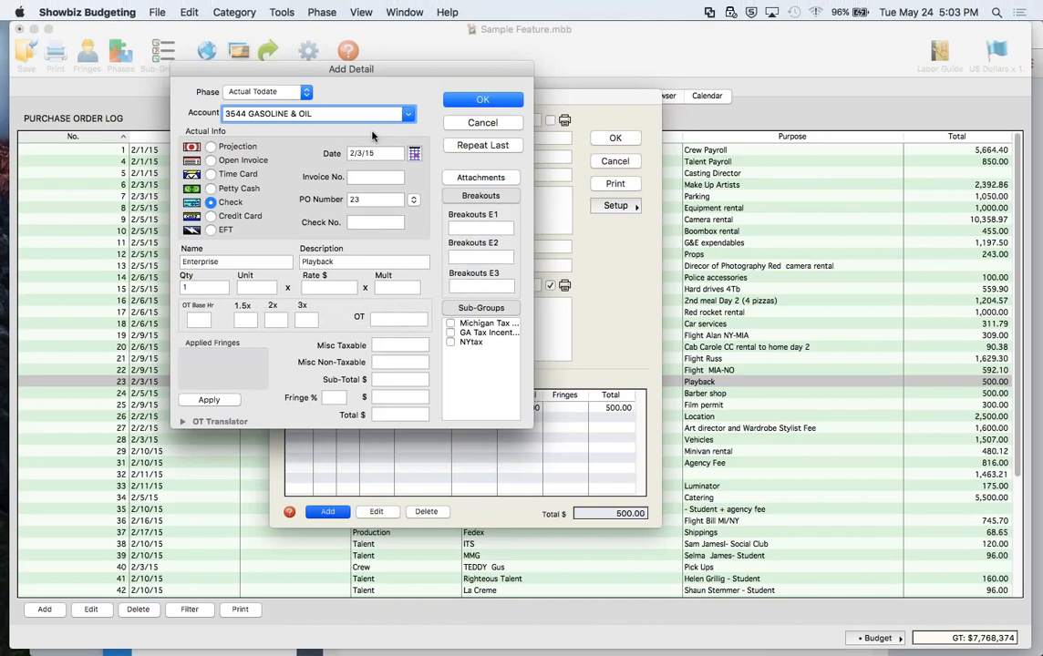
{"action": "left_click", "coordinate": [484, 101]}
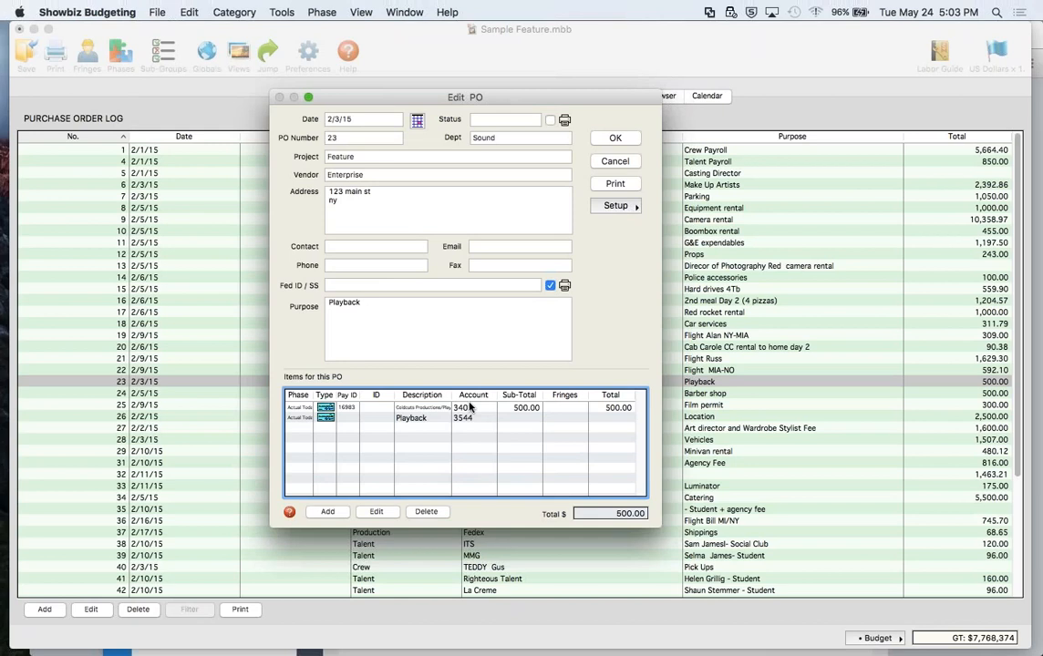
{"action": "left_click", "coordinate": [615, 139]}
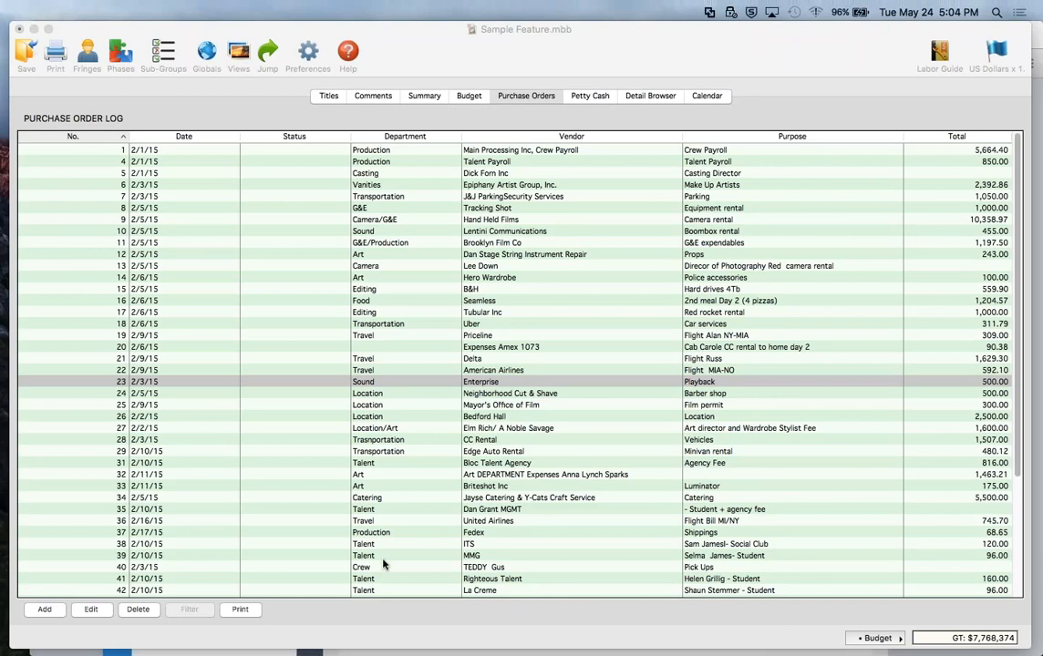
Add a petty cash envelope with code SB2 and enter the employee's name
{"action": "left_click", "coordinate": [574, 95]}
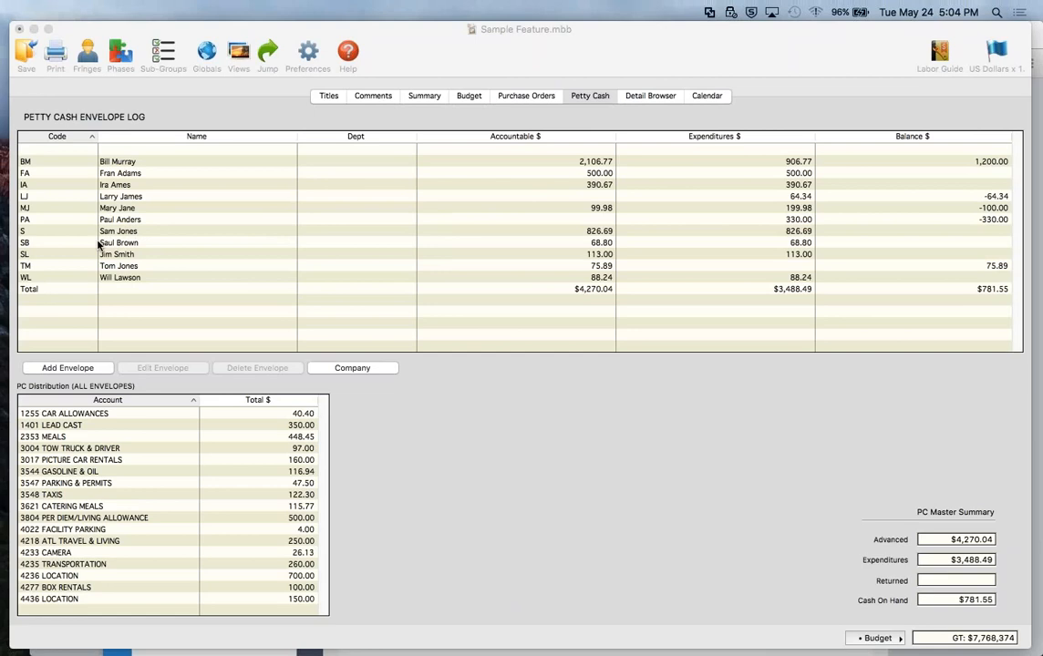
{"action": "left_click", "coordinate": [73, 369]}
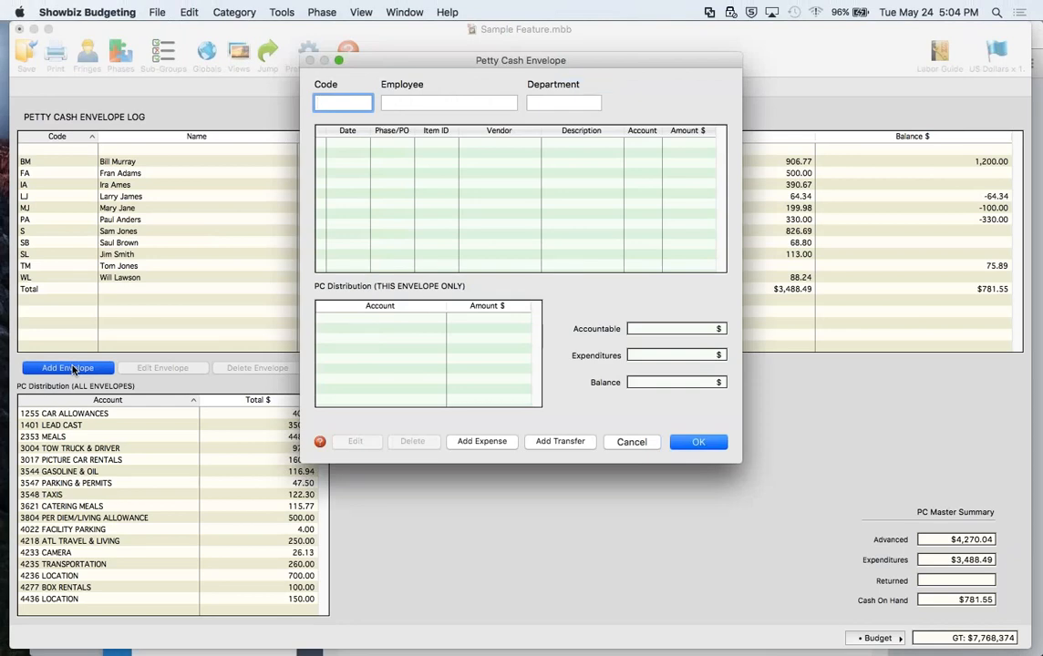
{"action": "type", "text": "SB2"}
{"action": "key", "text": "Tab"}
{"action": "type", "text": "f"}
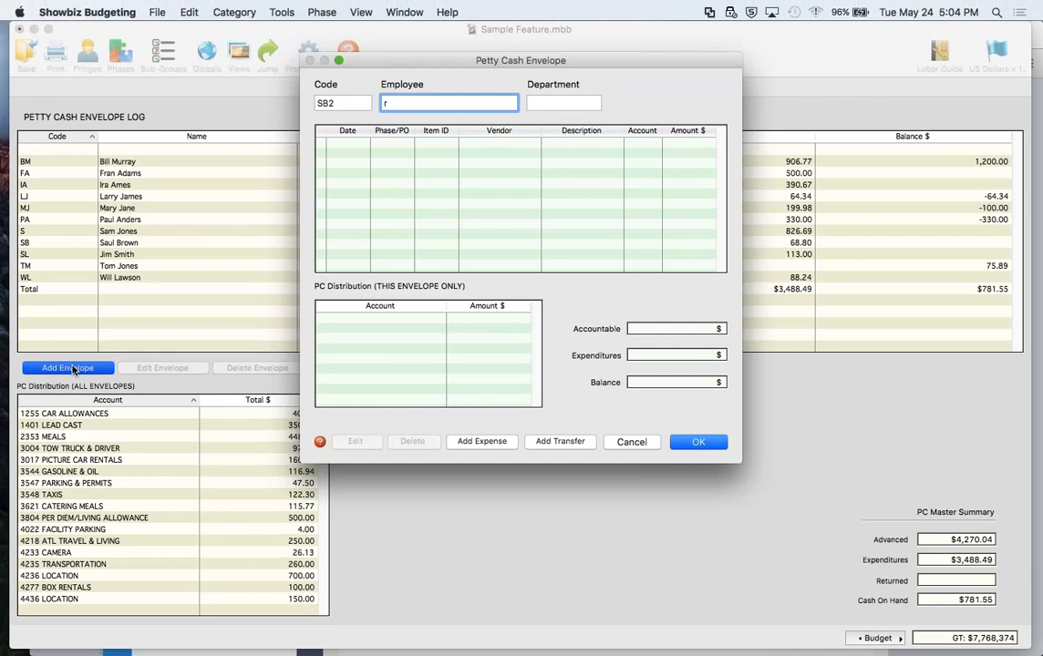
{"action": "key", "text": "BackSpace"}
{"action": "type", "text": "Steve"}
Add a transfer of 10000 into the SB2 envelope from COMPANY, with the description "initial pc"
{"action": "left_click", "coordinate": [552, 442]}
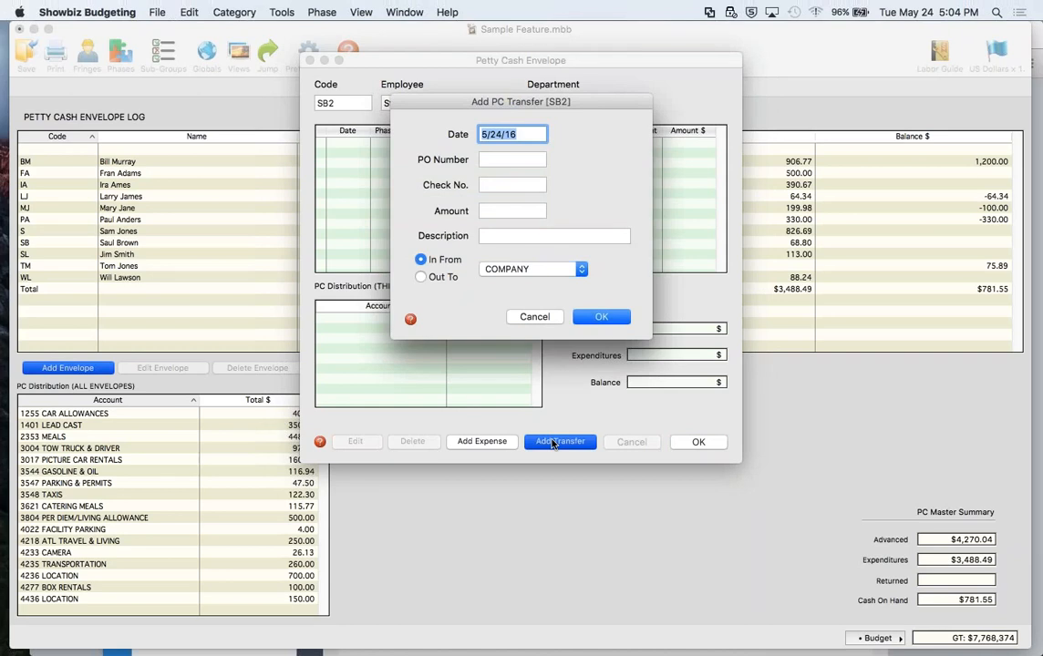
{"action": "key", "text": "Tab"}
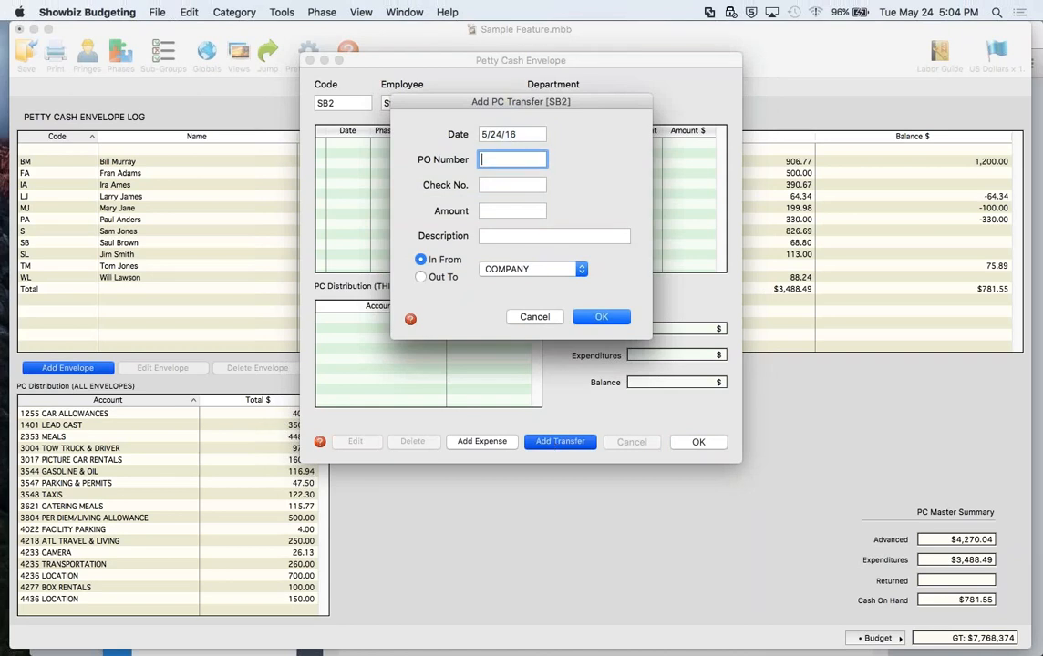
{"action": "left_click", "coordinate": [501, 210]}
{"action": "type", "text": "1000"}
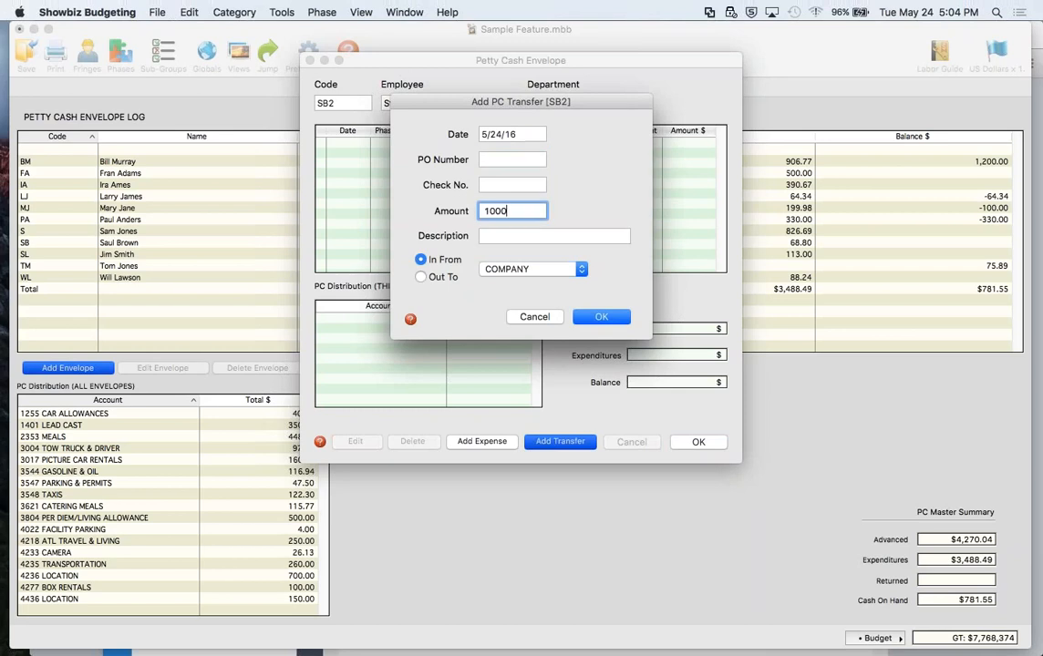
{"action": "type", "text": "0"}
{"action": "key", "text": "Tab"}
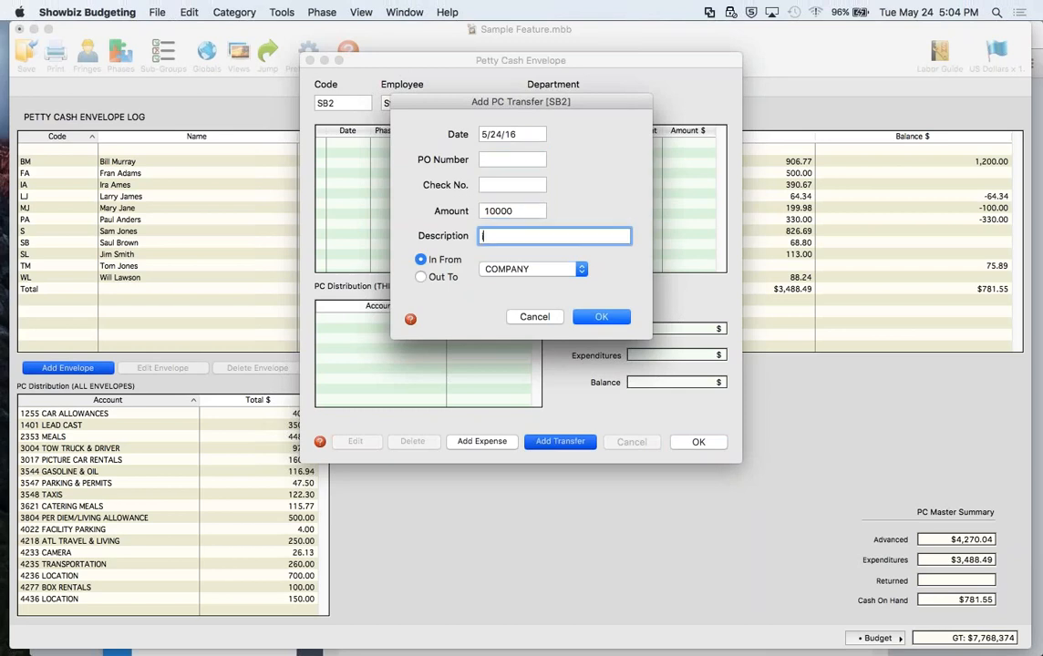
{"action": "type", "text": "initial p"}
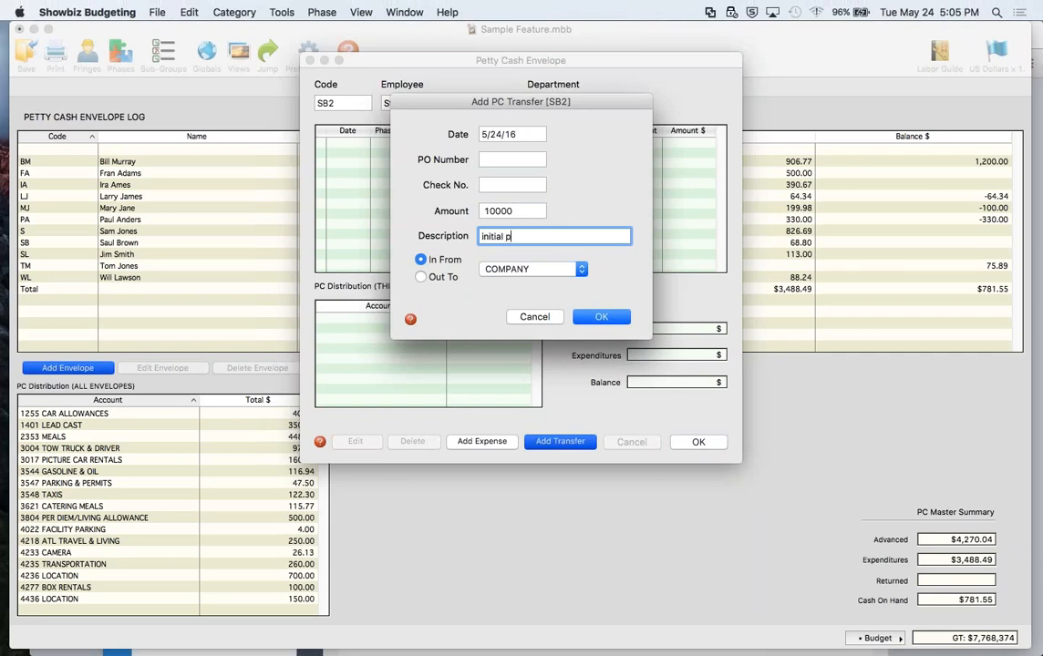
{"action": "type", "text": "c"}
{"action": "left_click", "coordinate": [575, 273]}
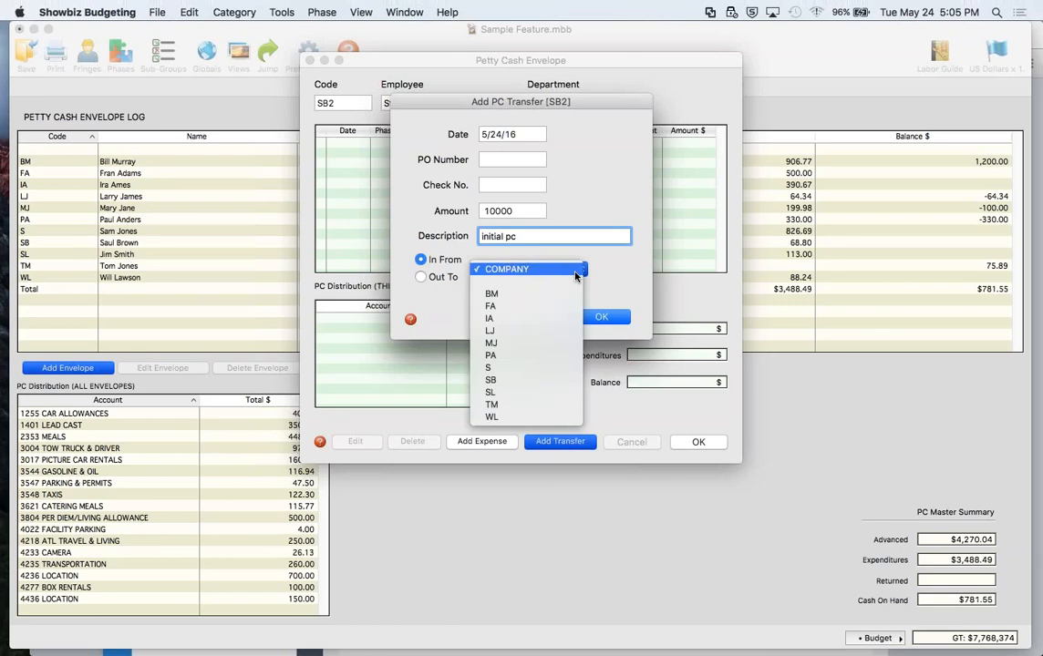
{"action": "left_click", "coordinate": [575, 272]}
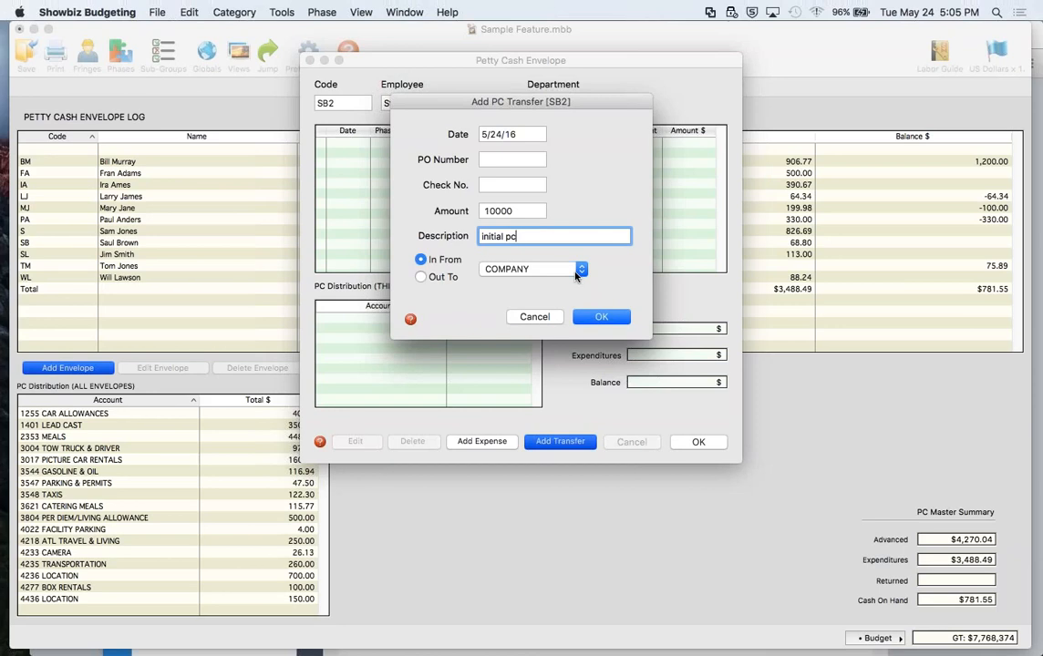
{"action": "left_click", "coordinate": [598, 316]}
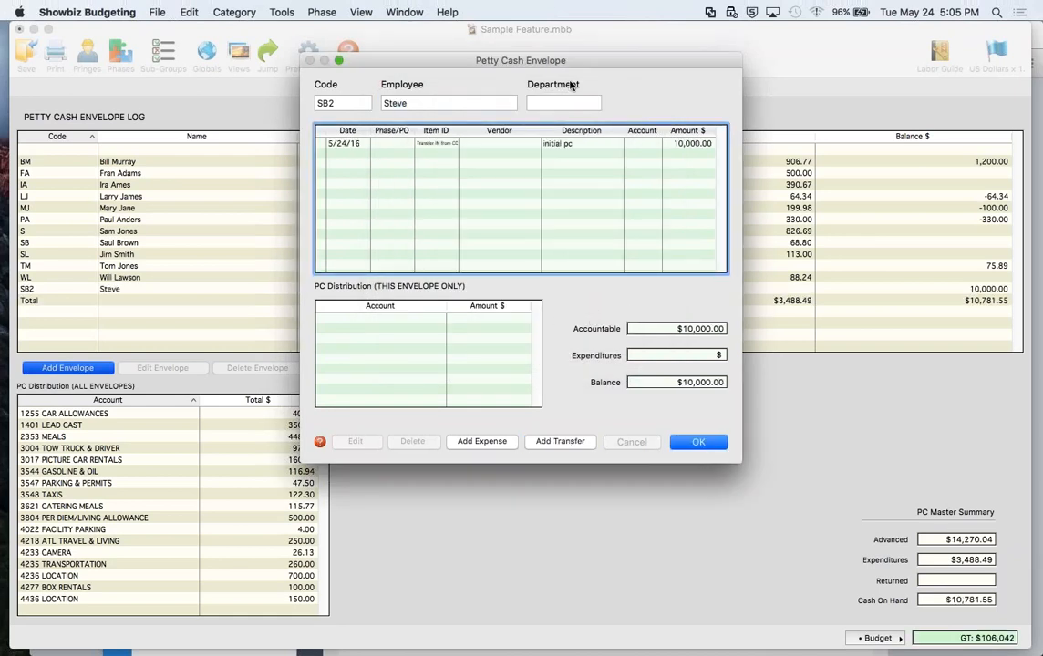
Start an Actual Todate expense in the SB2 envelope and assign it to account 1804 PER DIEM/LIVING ALLOWANCE
{"action": "left_click_drag", "start_coordinate": [584, 63], "coordinate": [448, 67]}
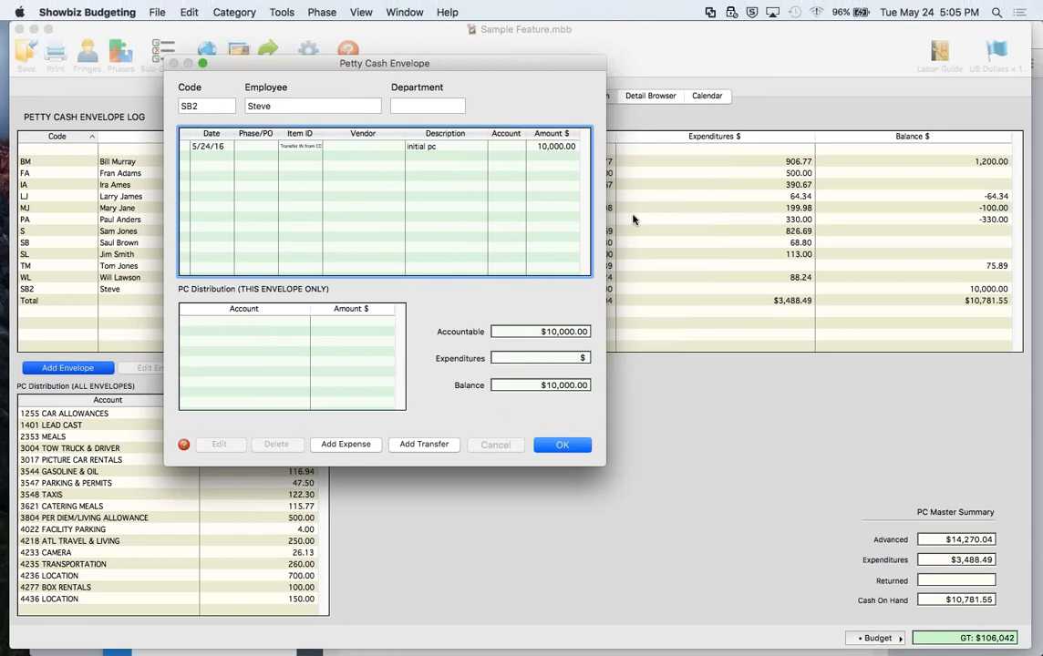
{"action": "left_click", "coordinate": [344, 445]}
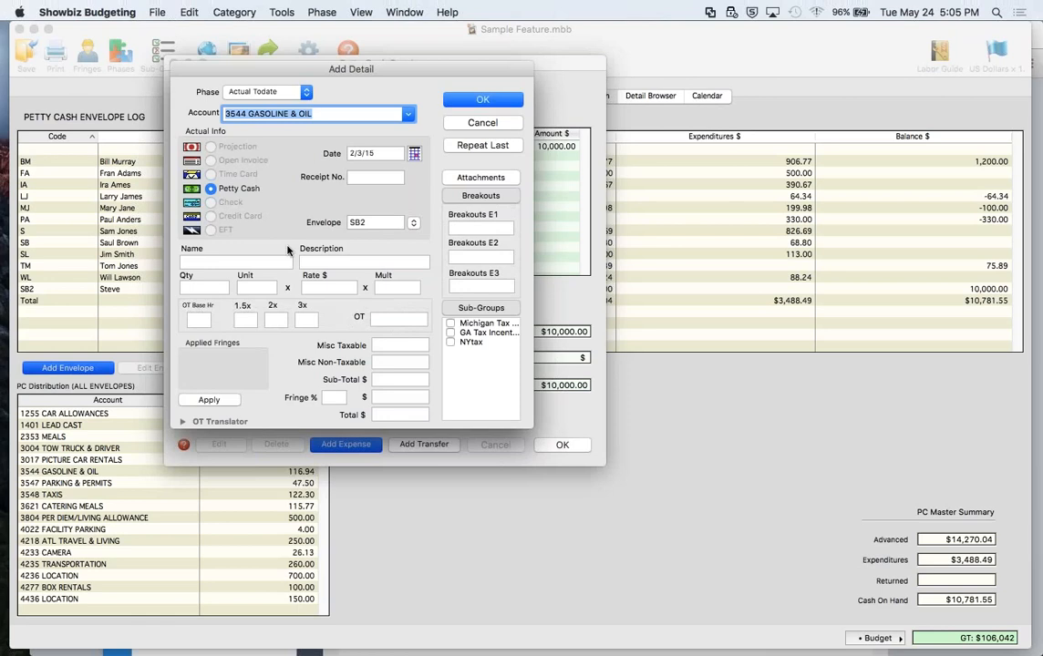
{"action": "left_click", "coordinate": [308, 92]}
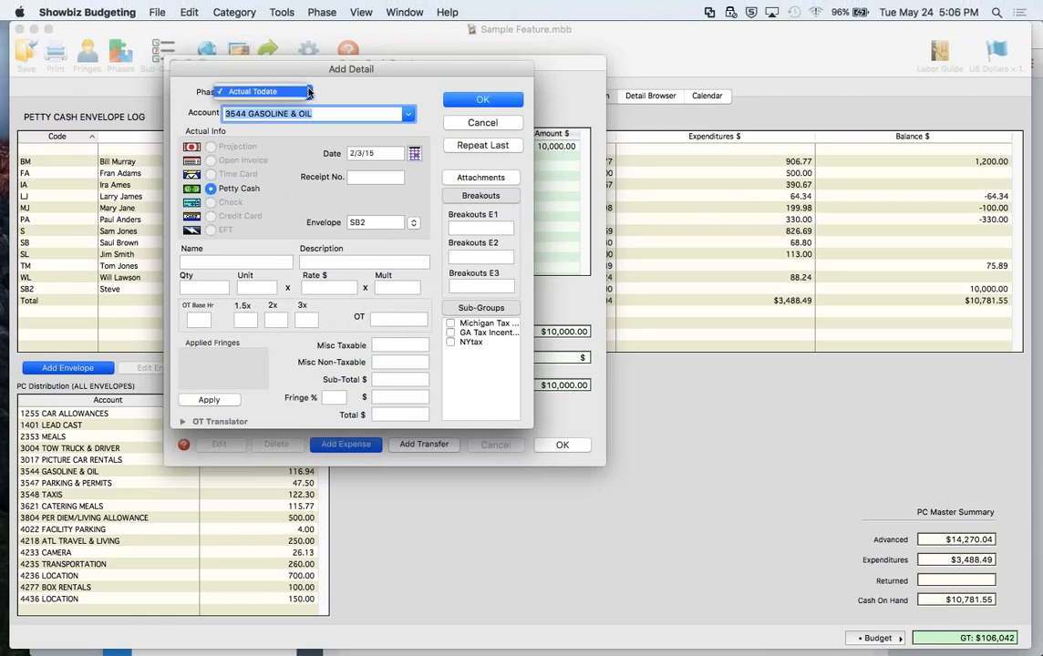
{"action": "left_click", "coordinate": [308, 92]}
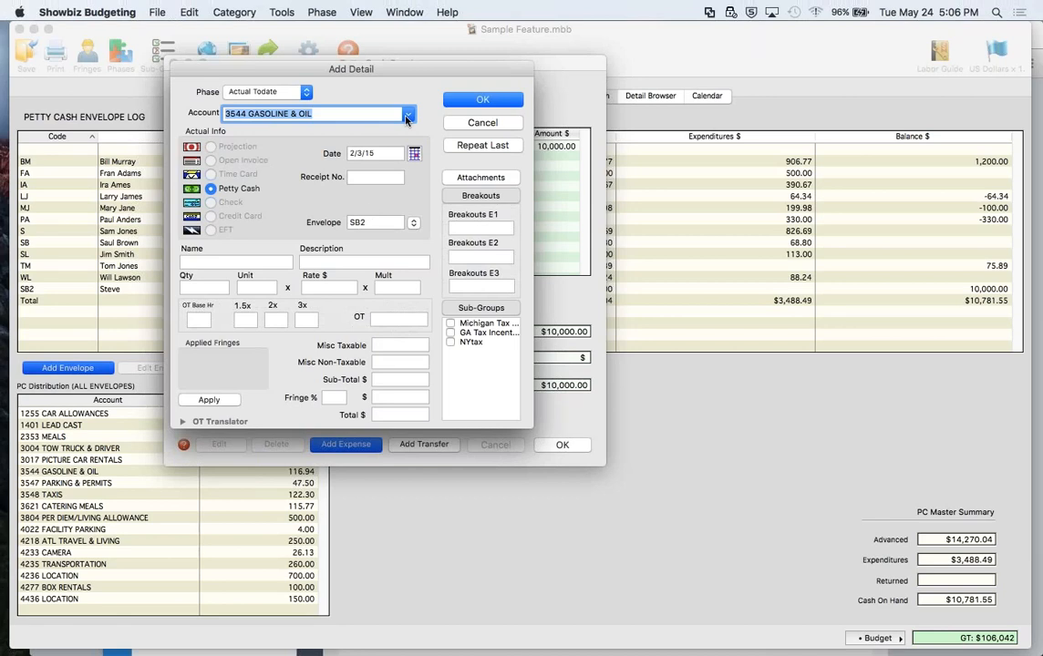
{"action": "type", "text": "bre"}
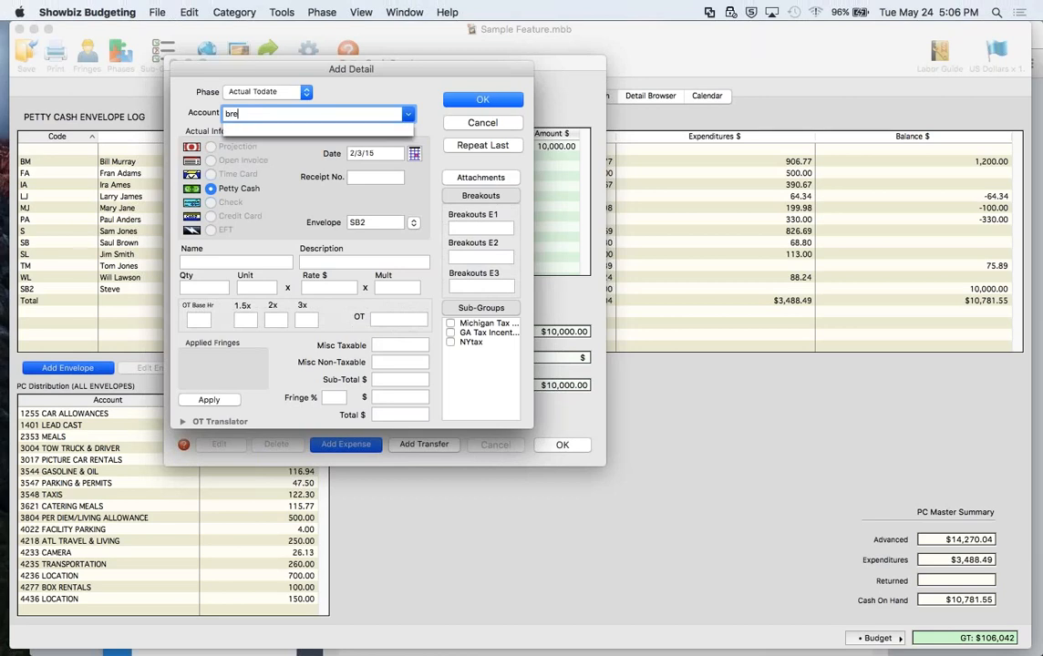
{"action": "key", "text": "BackSpace"}
{"action": "key", "text": "BackSpace"}
{"action": "key", "text": "BackSpace"}
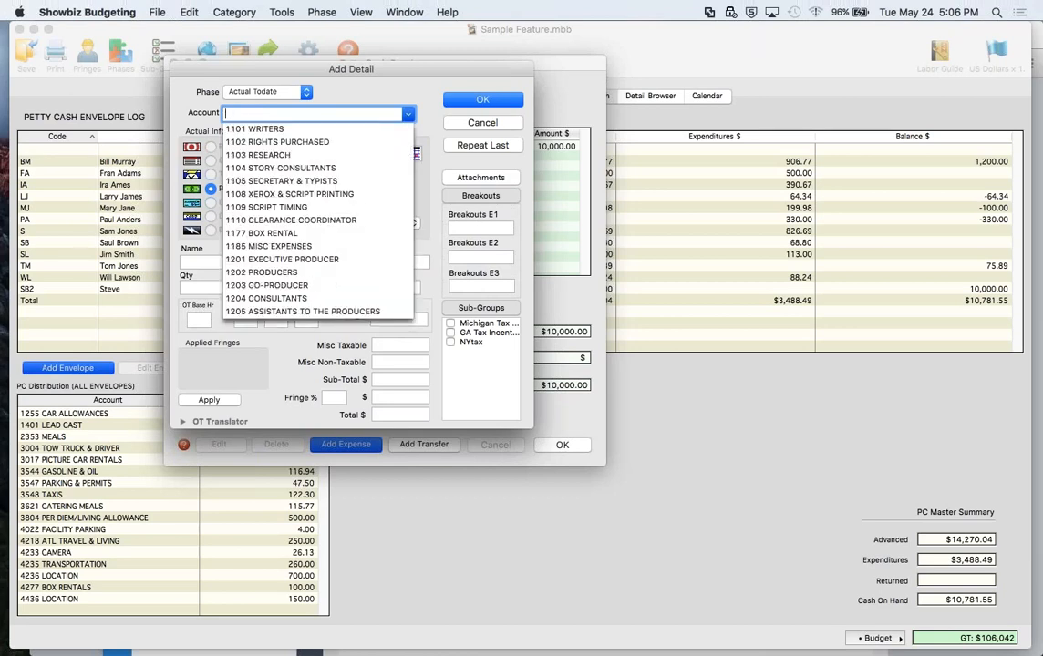
{"action": "type", "text": "per"}
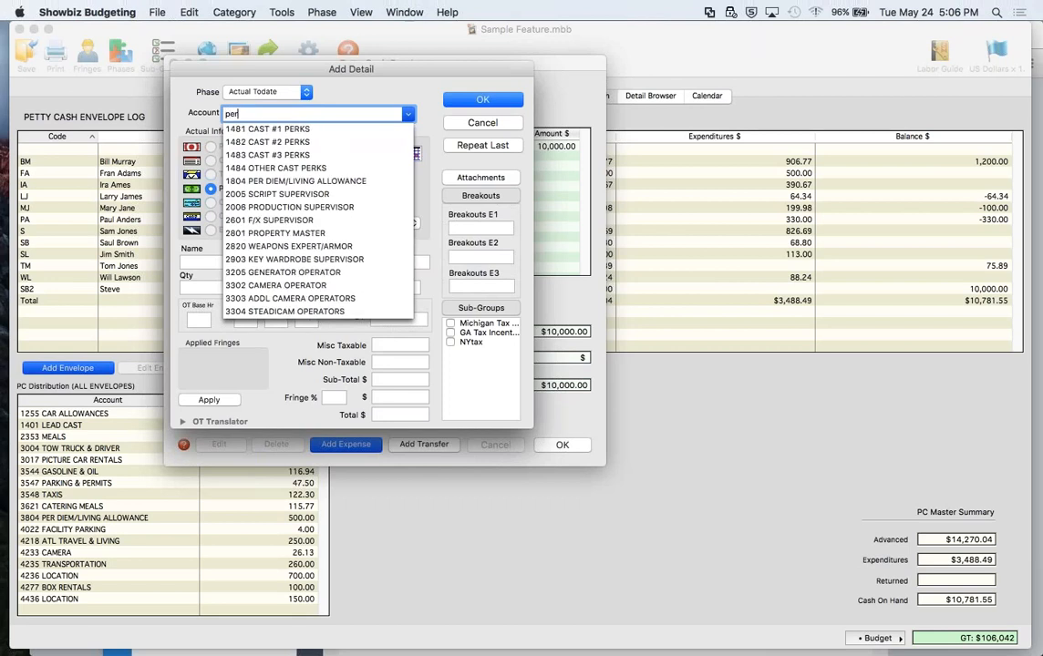
{"action": "type", "text": " d"}
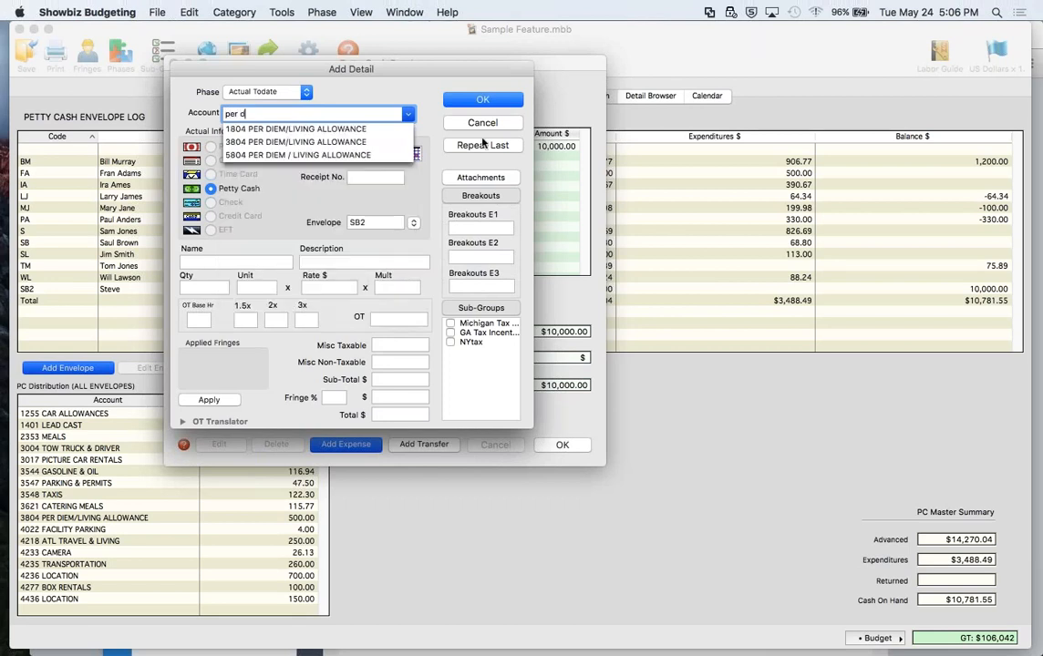
{"action": "key", "text": "Down"}
{"action": "key", "text": "Return"}
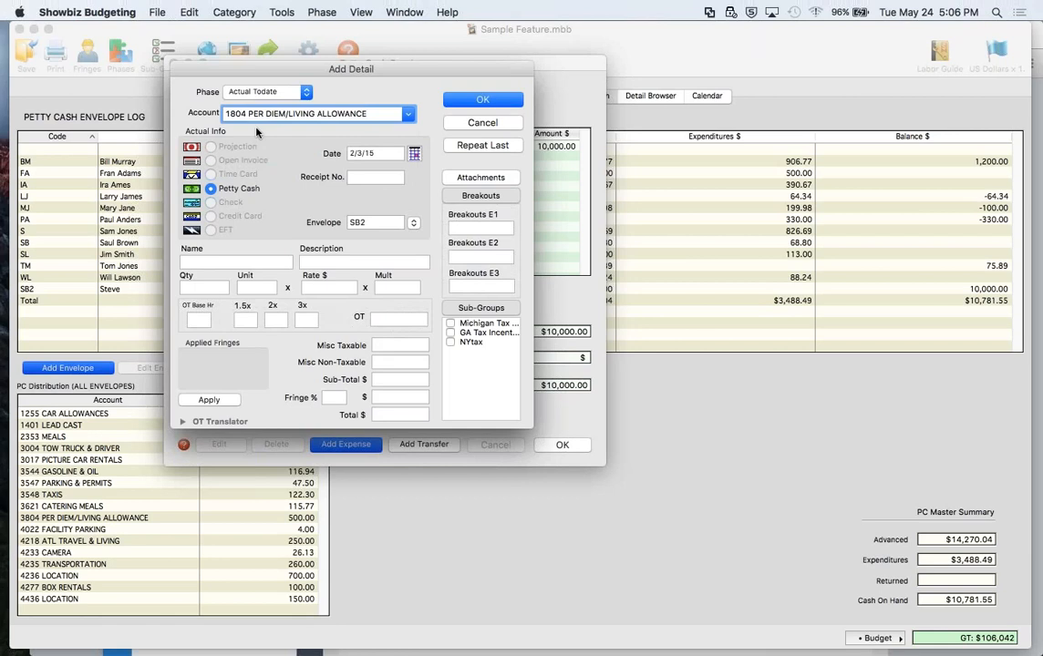
Set the per diem expense's sub-total to 500 and save the expense
{"action": "left_click", "coordinate": [482, 101]}
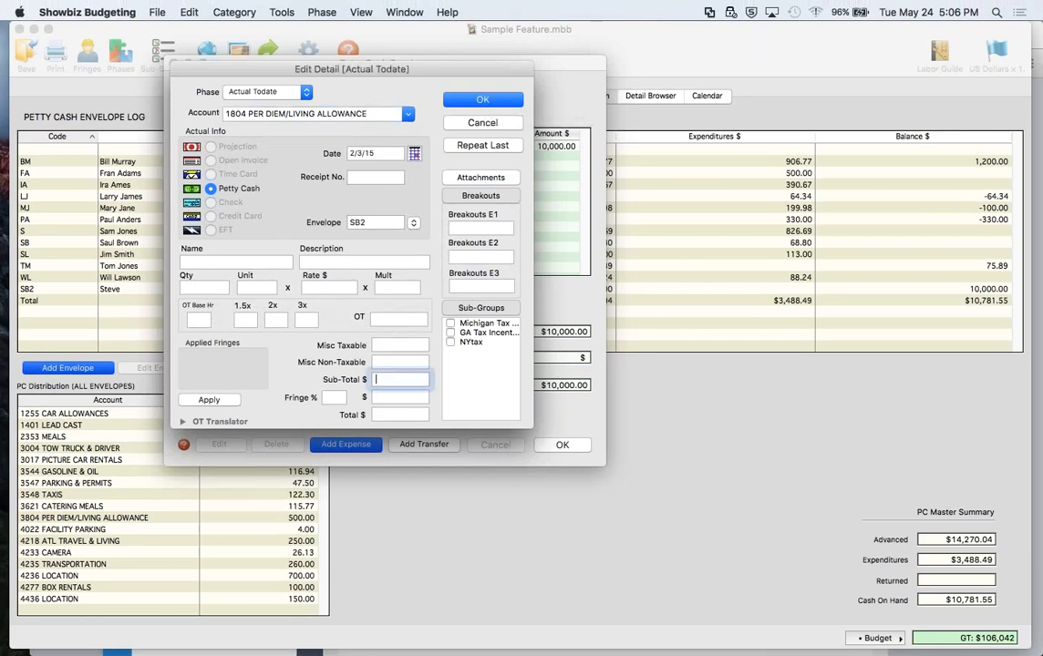
{"action": "type", "text": "500"}
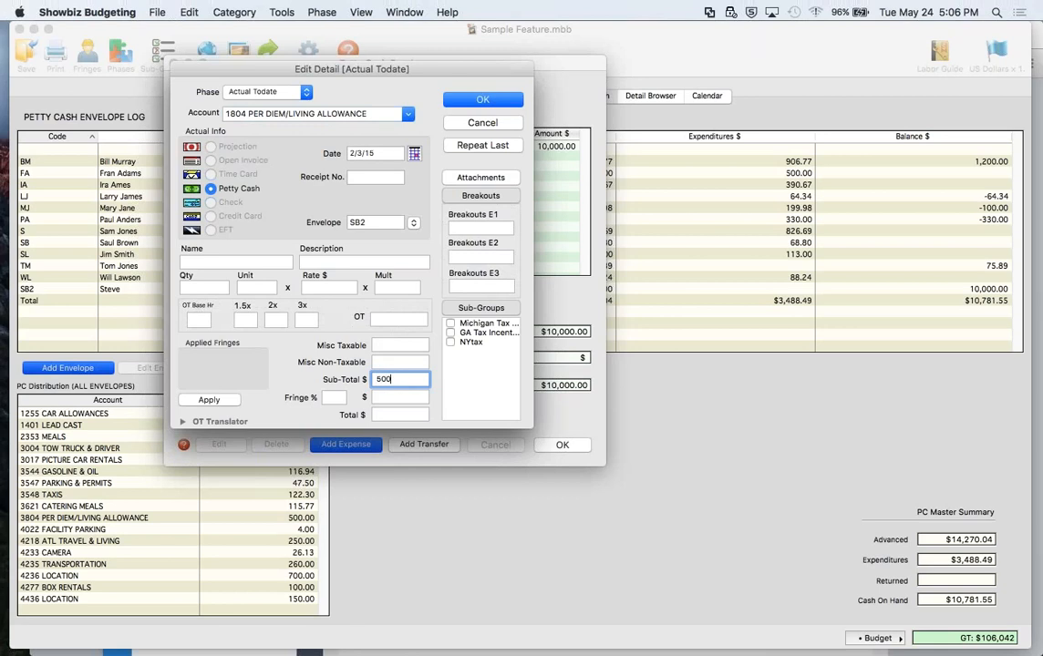
{"action": "key", "text": "Tab"}
{"action": "left_click", "coordinate": [468, 100]}
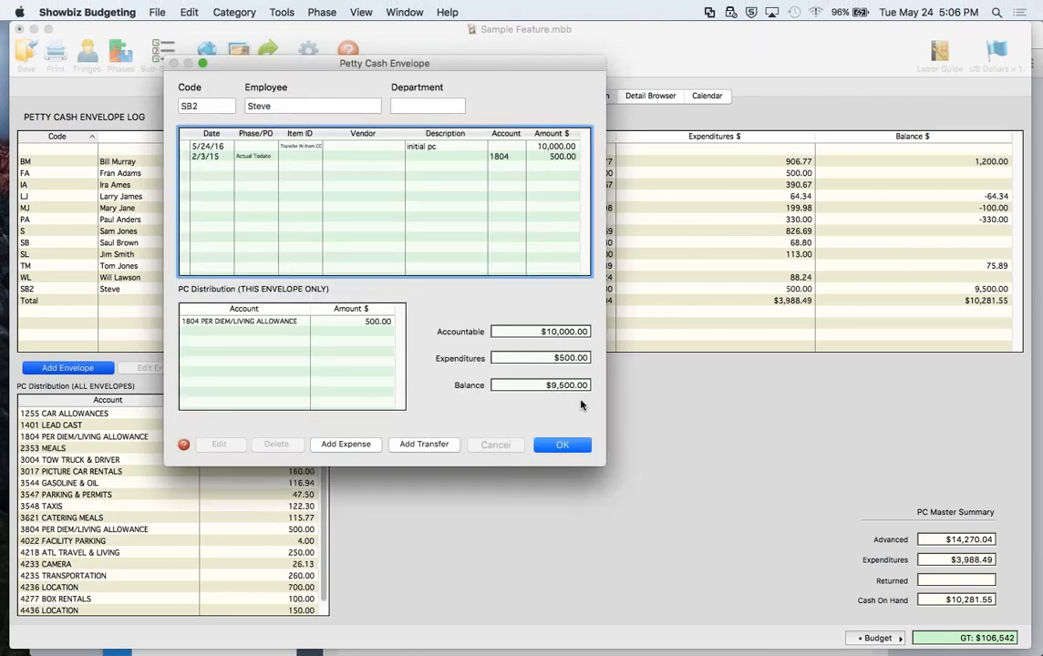
Add a second expense to the SB2 envelope under account 3544 GASOLINE & OIL with a sub-total of 1000
{"action": "left_click", "coordinate": [344, 445]}
{"action": "type", "text": "gas"}
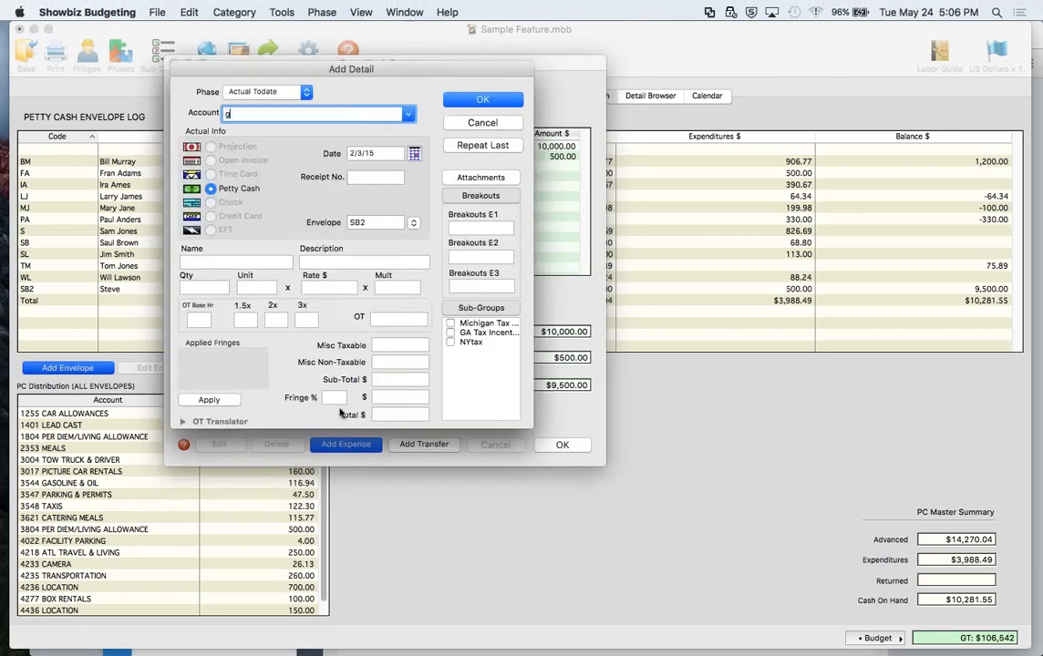
{"action": "left_click", "coordinate": [409, 115]}
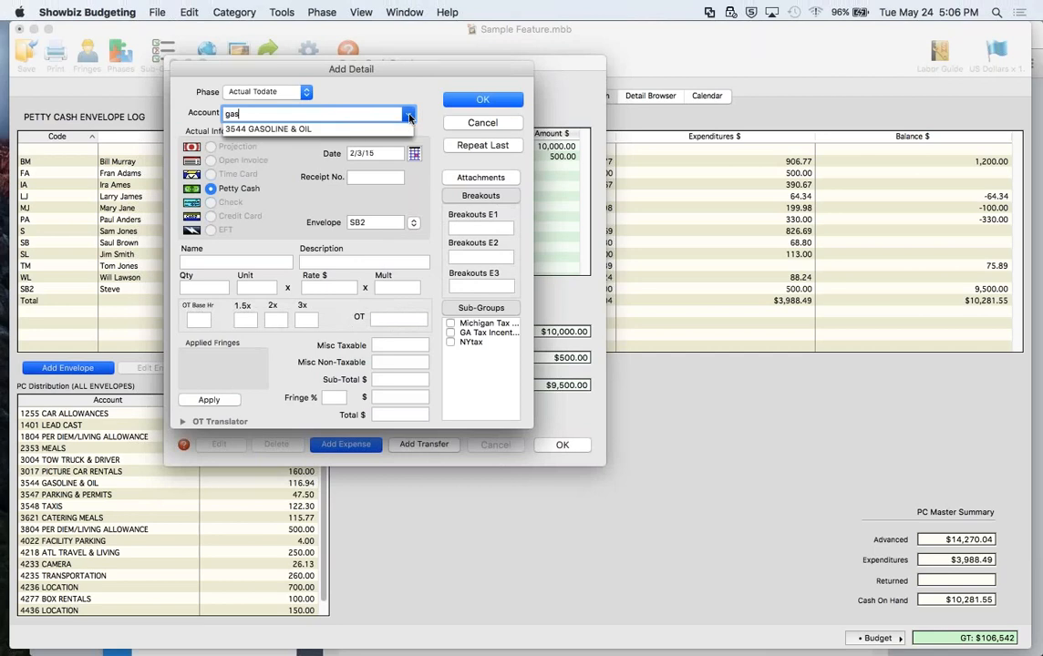
{"action": "left_click", "coordinate": [311, 128]}
{"action": "left_click", "coordinate": [401, 377]}
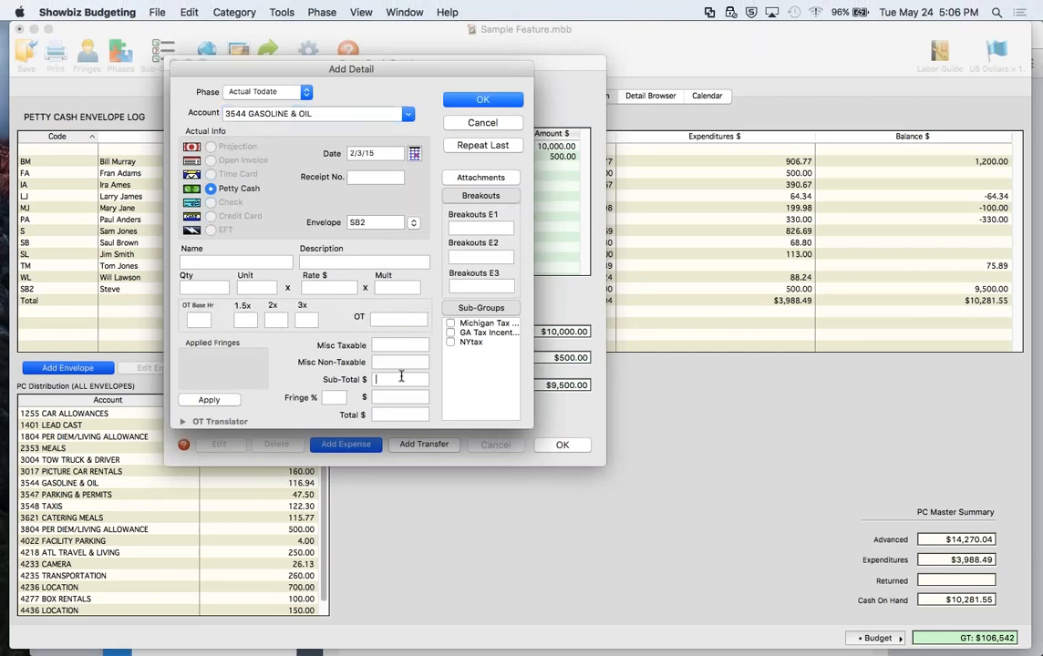
{"action": "type", "text": "1000"}
{"action": "key", "text": "Tab"}
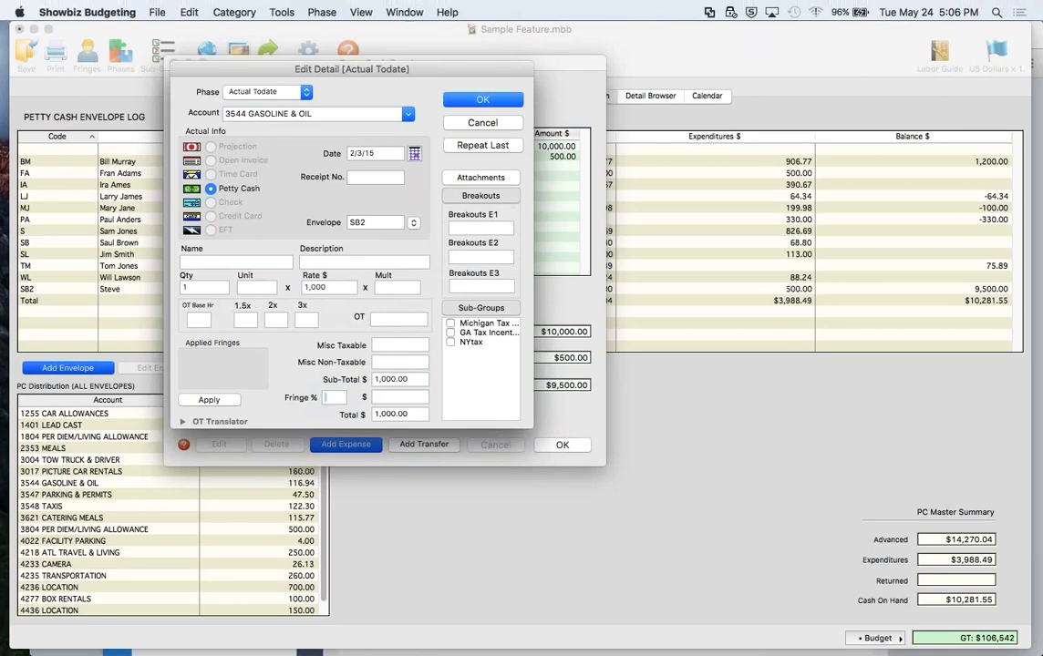
{"action": "left_click", "coordinate": [481, 100]}
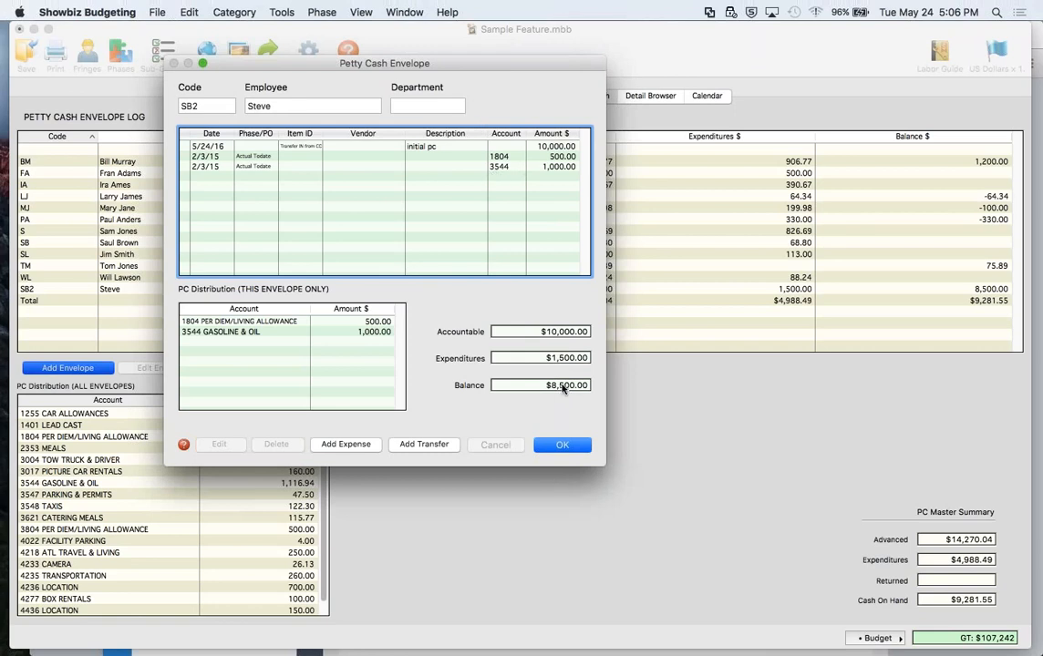
Add a transfer of 8500 out of the SB2 envelope to COMPANY and save the envelope
{"action": "left_click", "coordinate": [412, 447]}
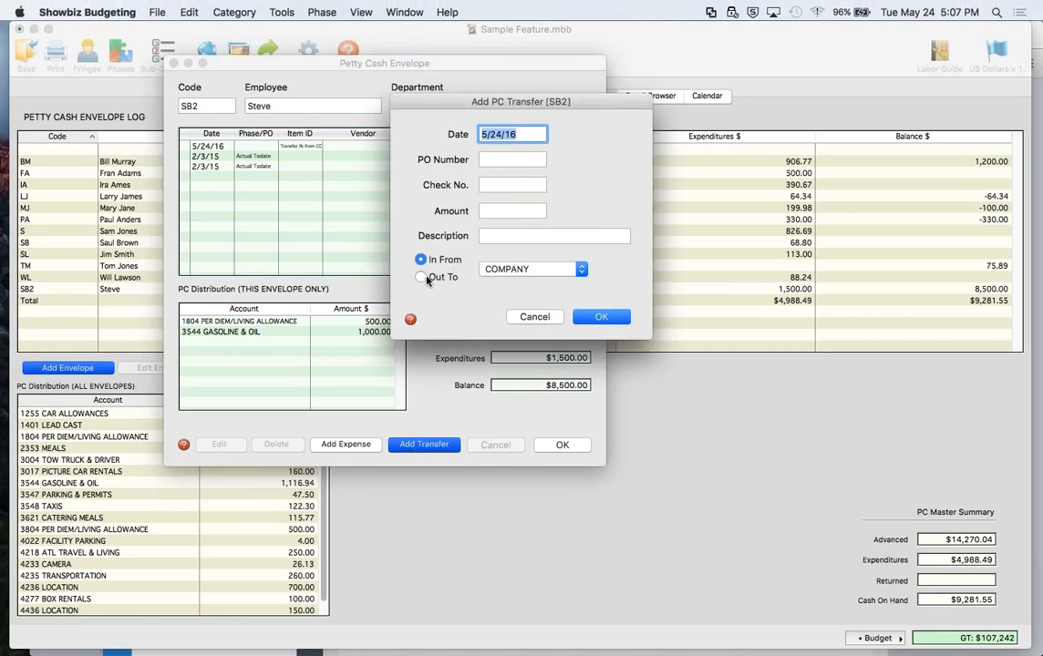
{"action": "left_click", "coordinate": [420, 277]}
{"action": "left_click", "coordinate": [483, 210]}
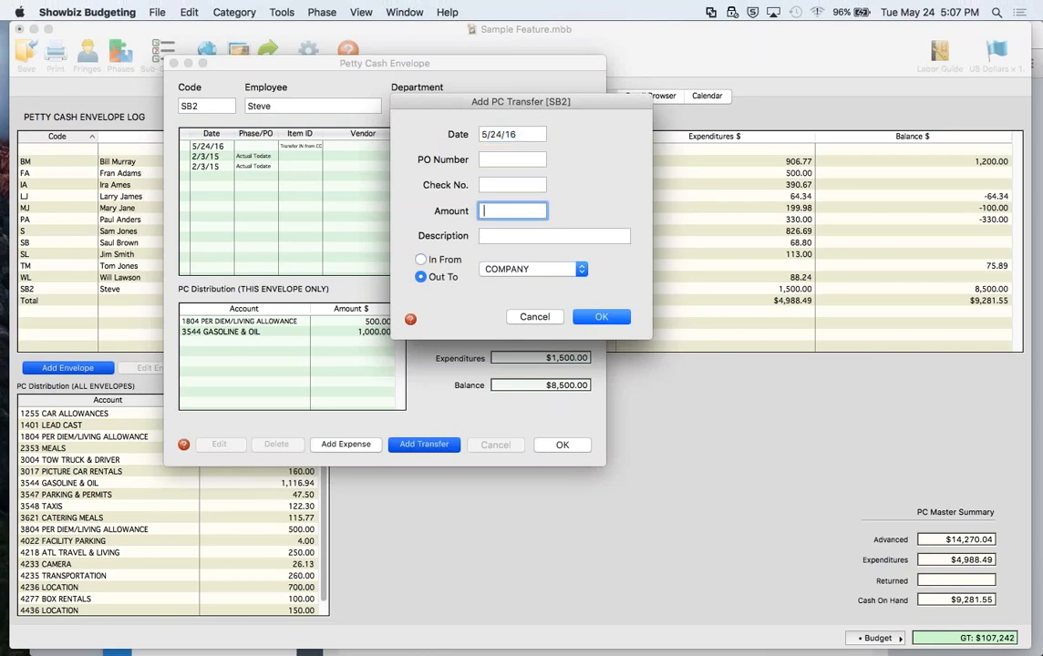
{"action": "type", "text": "8500"}
{"action": "key", "text": "Tab"}
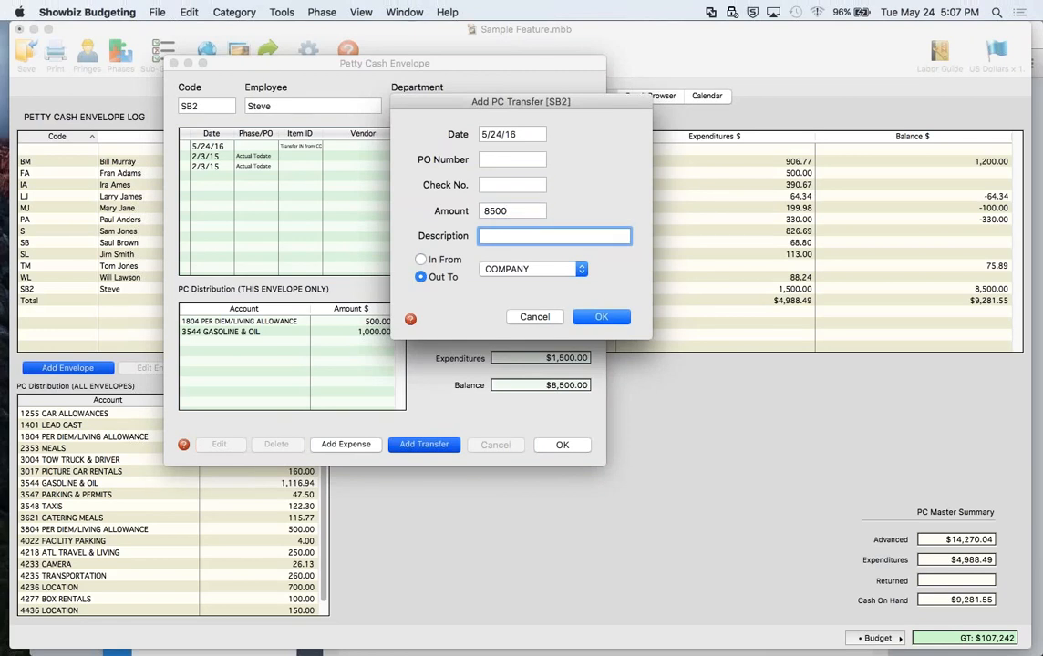
{"action": "left_click", "coordinate": [584, 319]}
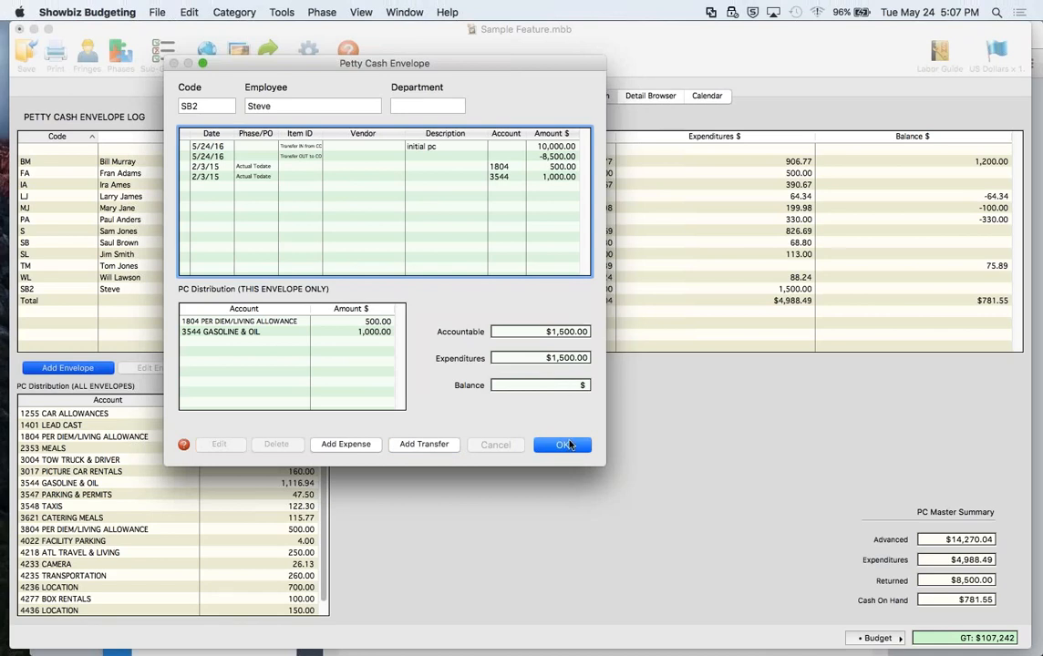
{"action": "left_click", "coordinate": [567, 445]}
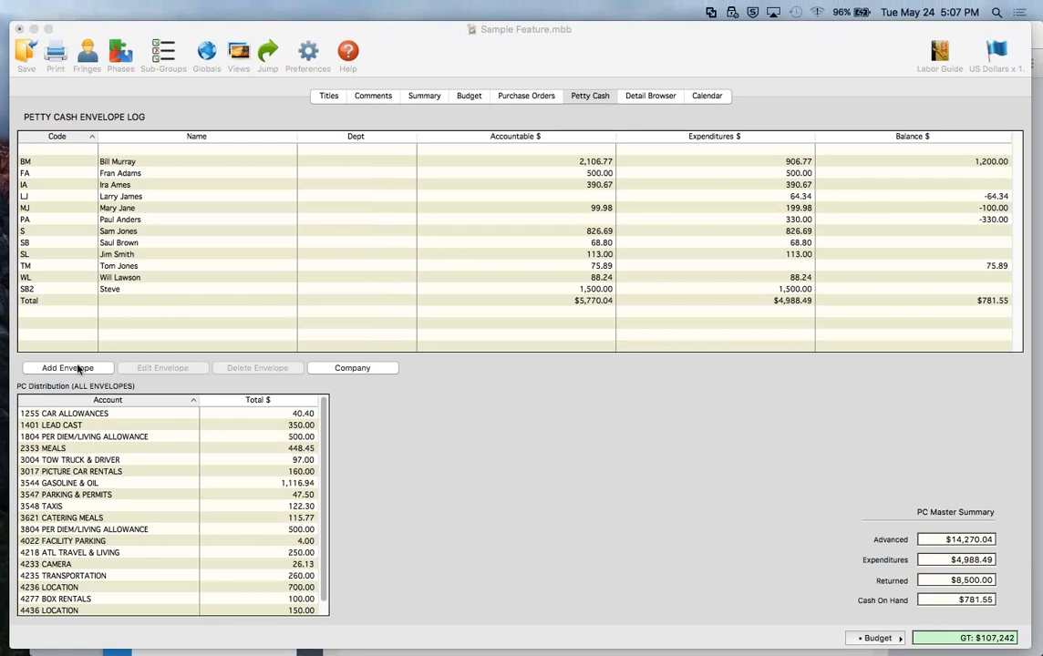
Reopen the SB2 envelope from the petty cash log to review its transfers and expenses
{"action": "left_click", "coordinate": [105, 297]}
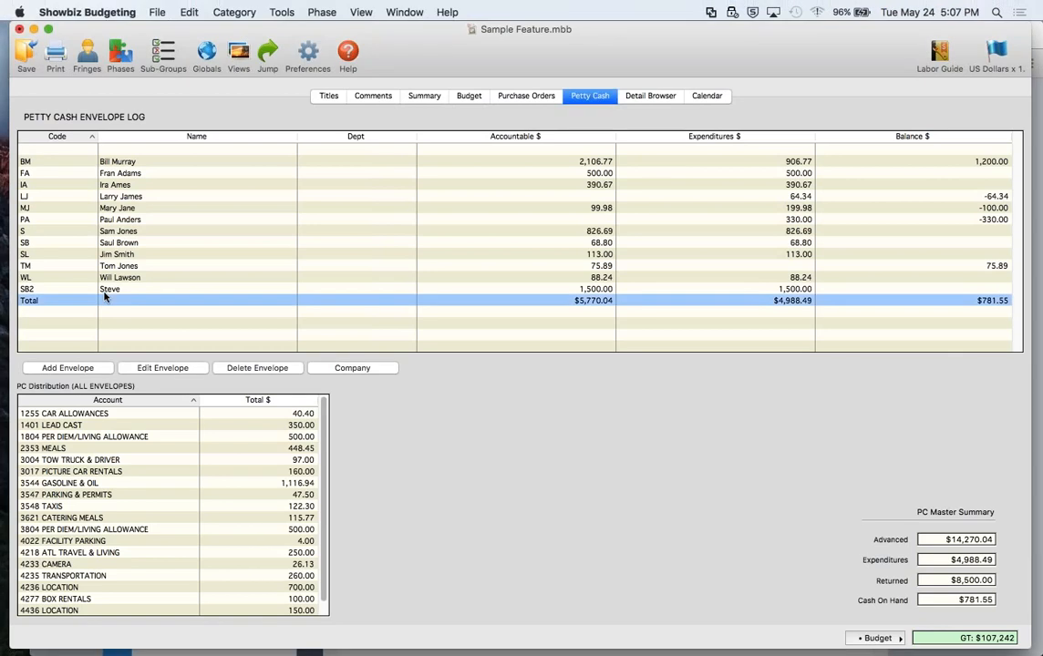
{"action": "left_click", "coordinate": [109, 290]}
{"action": "double_click", "coordinate": [108, 290]}
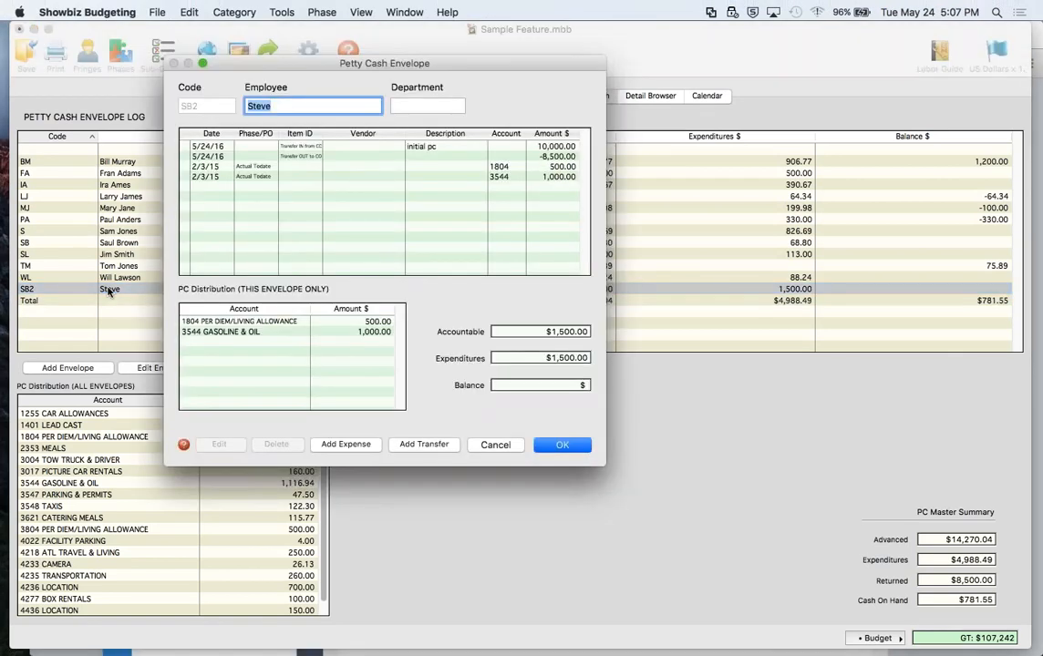
Review the initial pc transfer's details in the SB2 envelope and close the envelope
{"action": "left_click", "coordinate": [304, 148]}
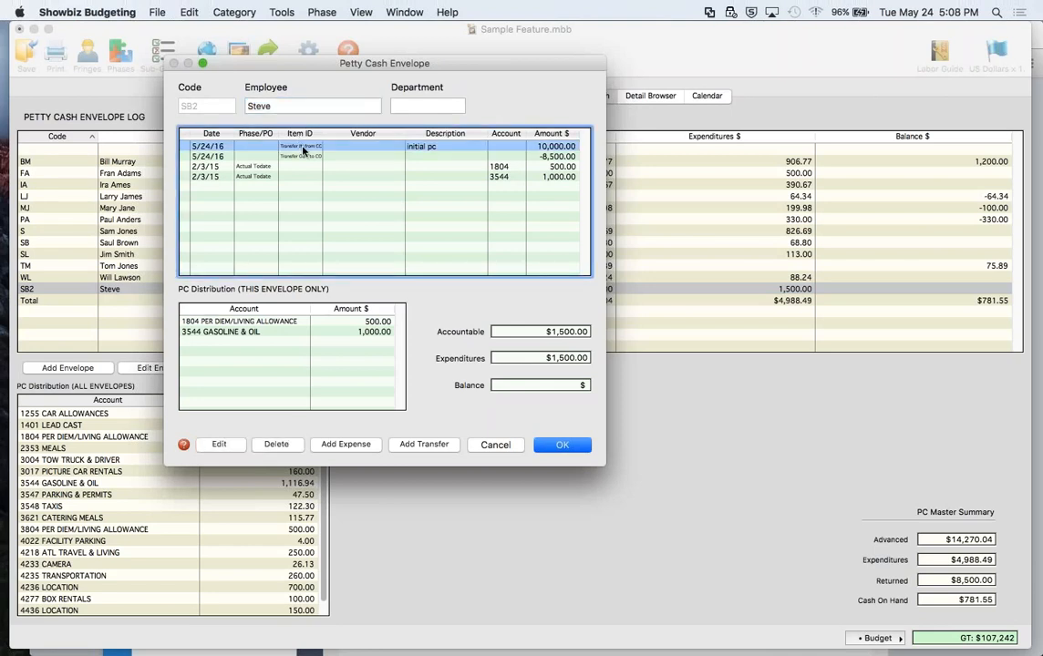
{"action": "double_click", "coordinate": [303, 149]}
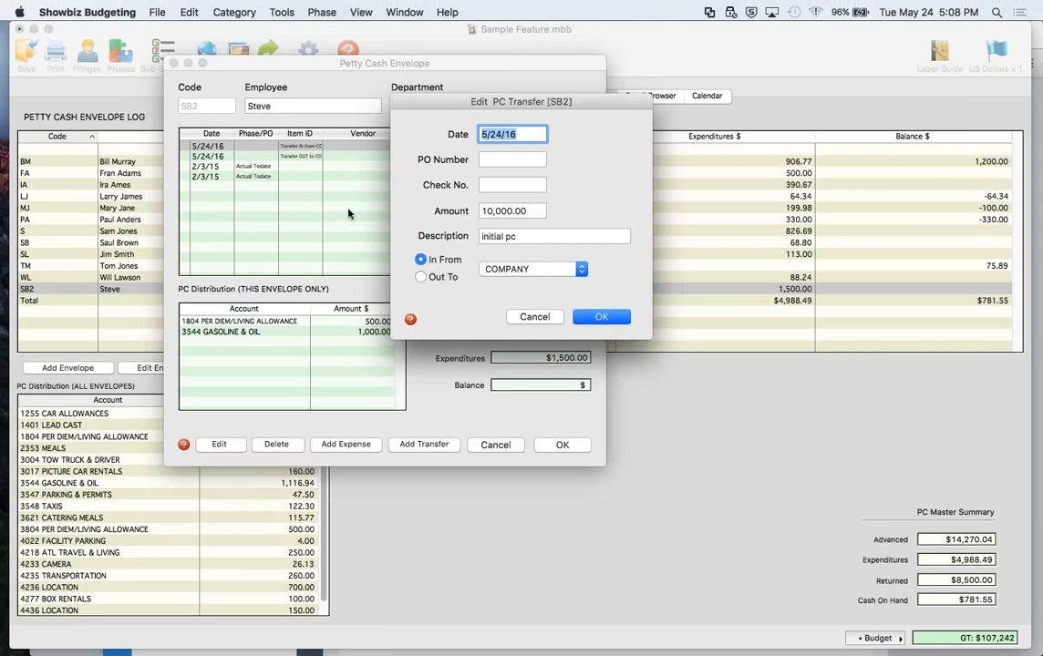
{"action": "left_click", "coordinate": [601, 320]}
{"action": "left_click", "coordinate": [564, 445]}
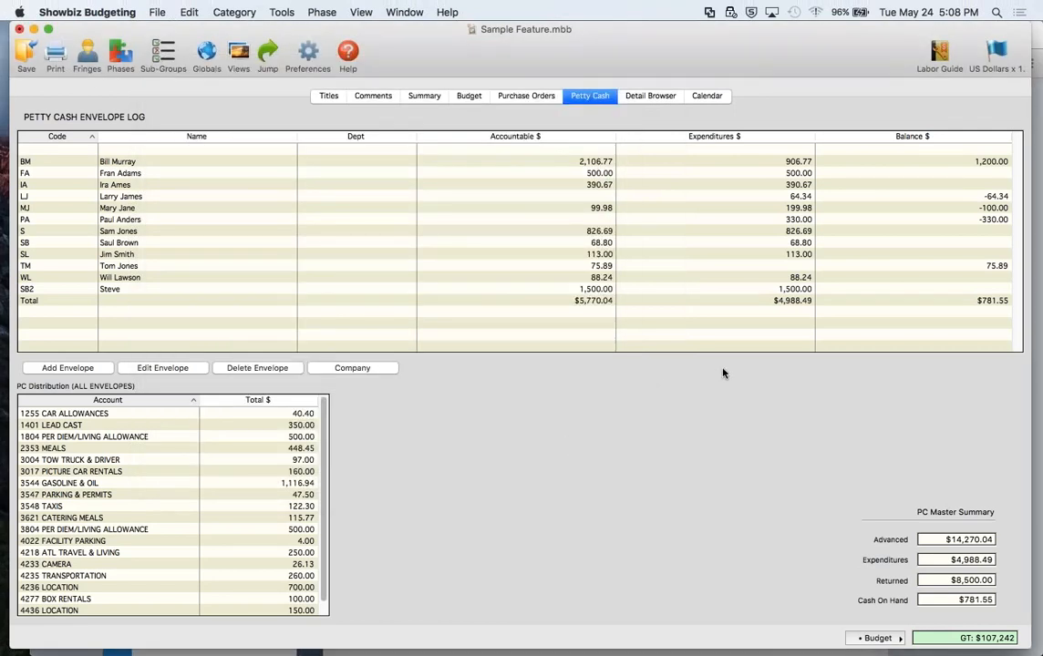
Show the Detail Browser and look at the blank form for adding a detail line, closing it without adding anything
{"action": "key", "text": "shift+super+2"}
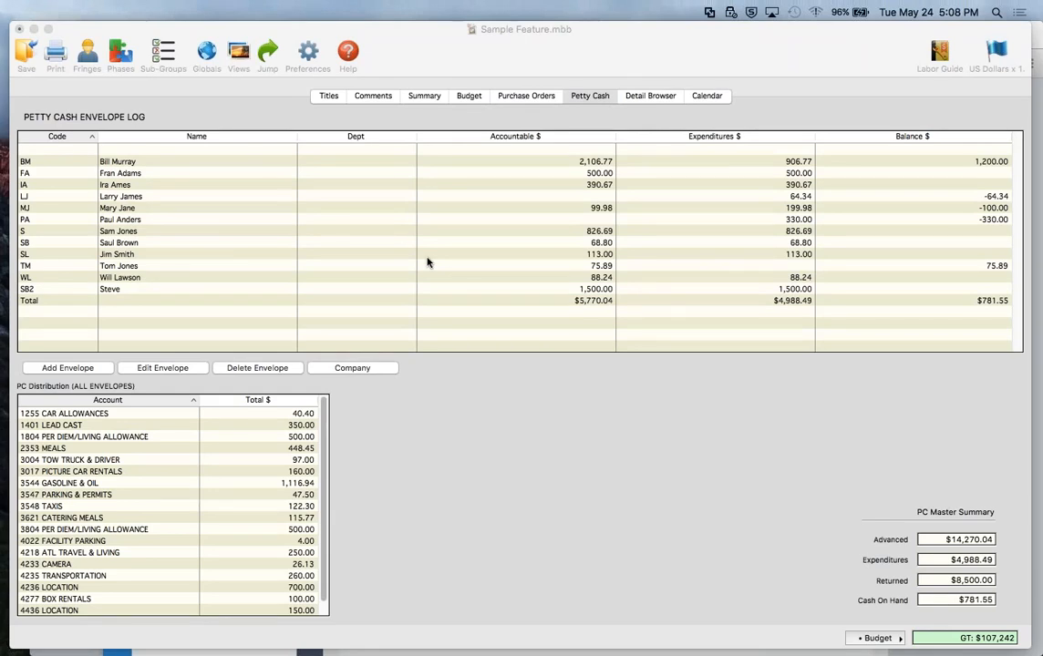
{"action": "left_click", "coordinate": [652, 100]}
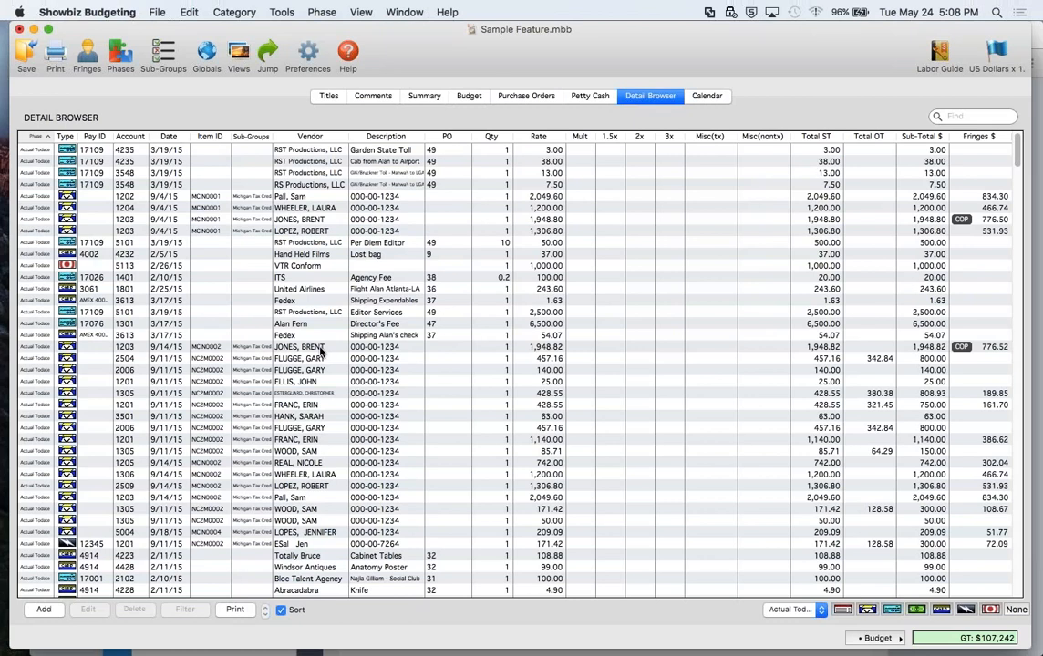
{"action": "left_click", "coordinate": [44, 610]}
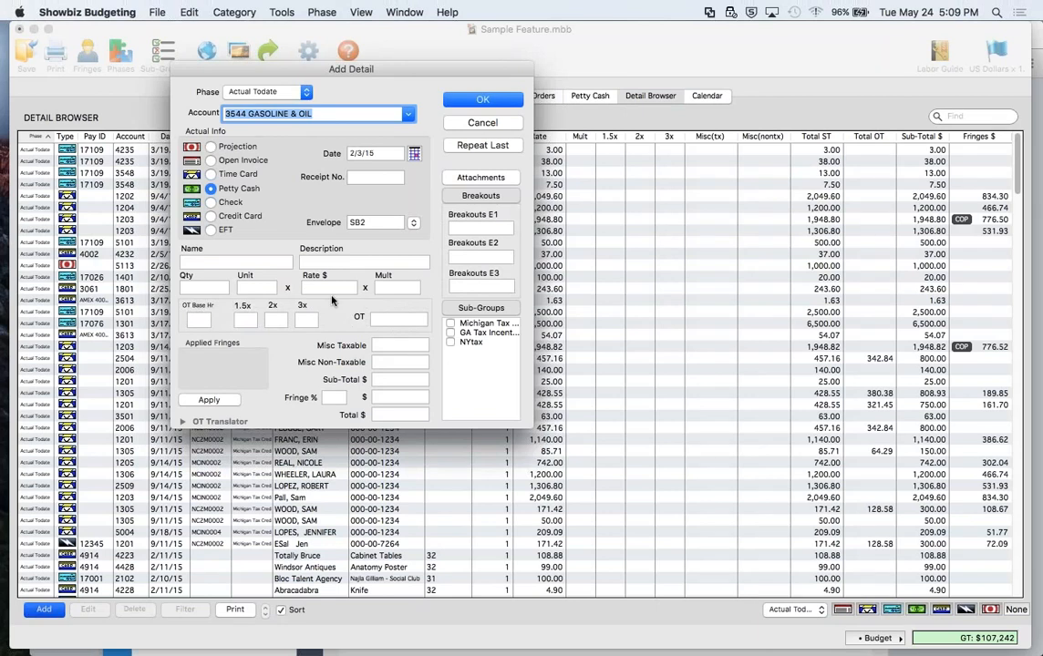
{"action": "left_click", "coordinate": [472, 125]}
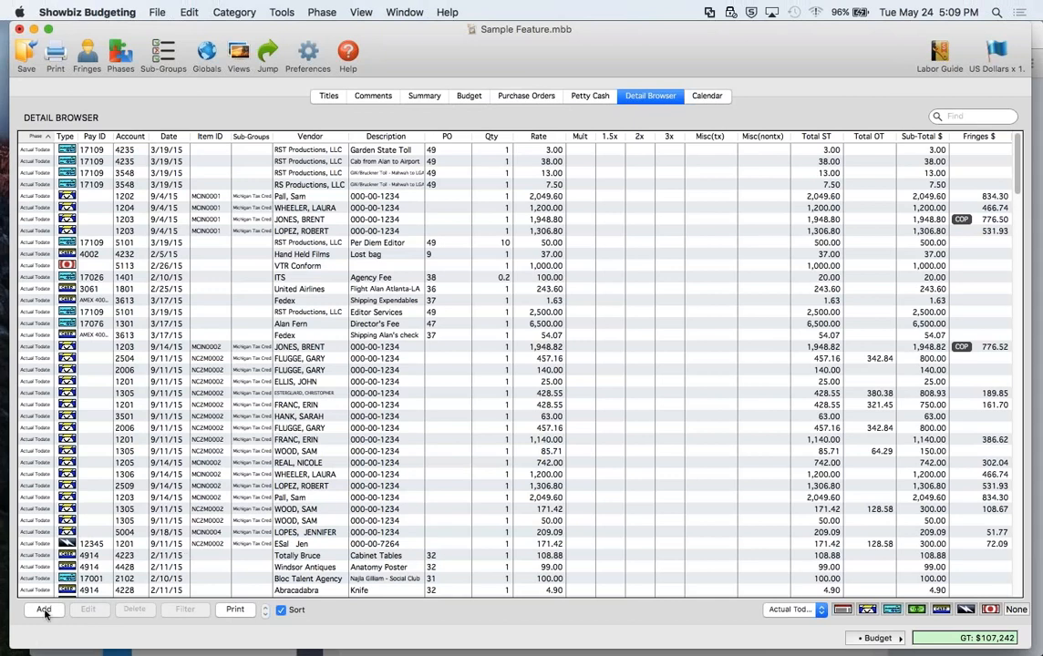
Sort the Detail Browser's lines by type, by pay ID and finally by account
{"action": "left_click", "coordinate": [66, 137]}
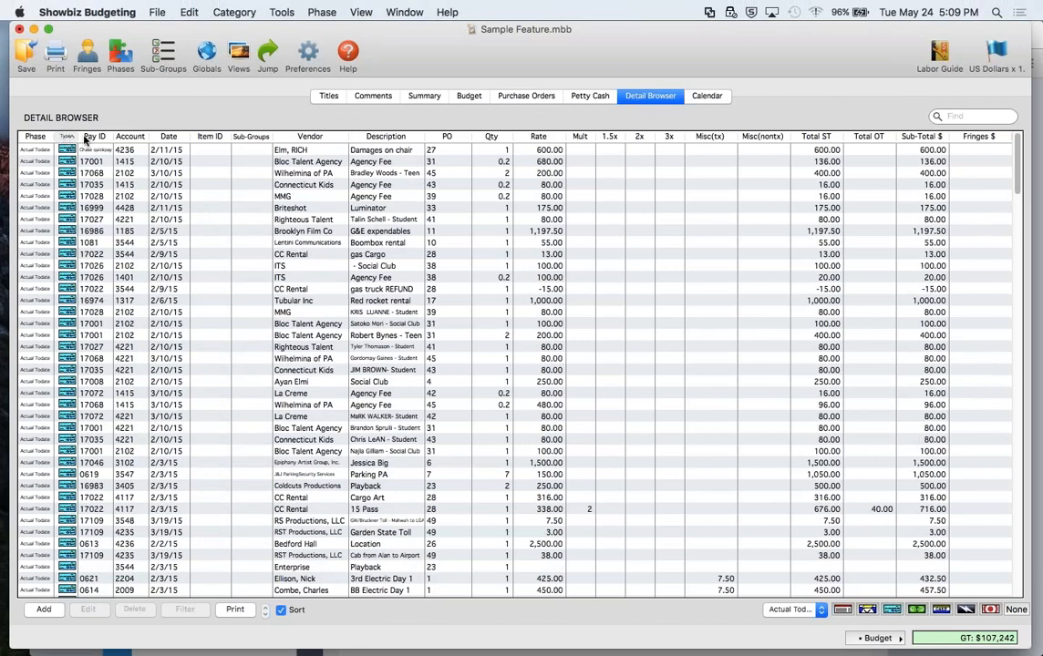
{"action": "left_click", "coordinate": [84, 137]}
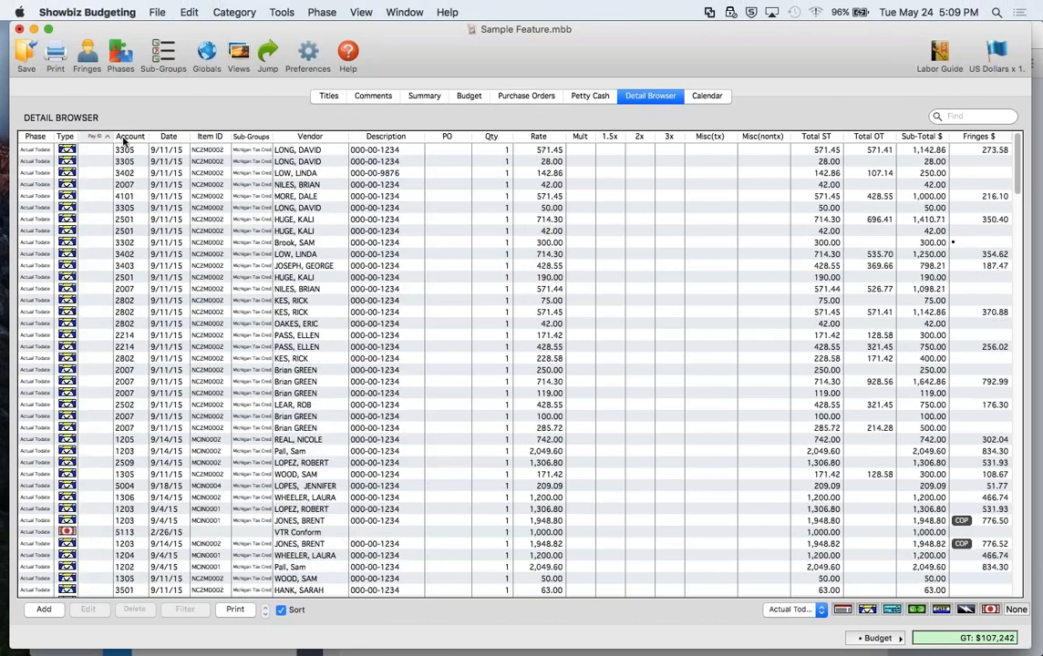
{"action": "left_click", "coordinate": [128, 137]}
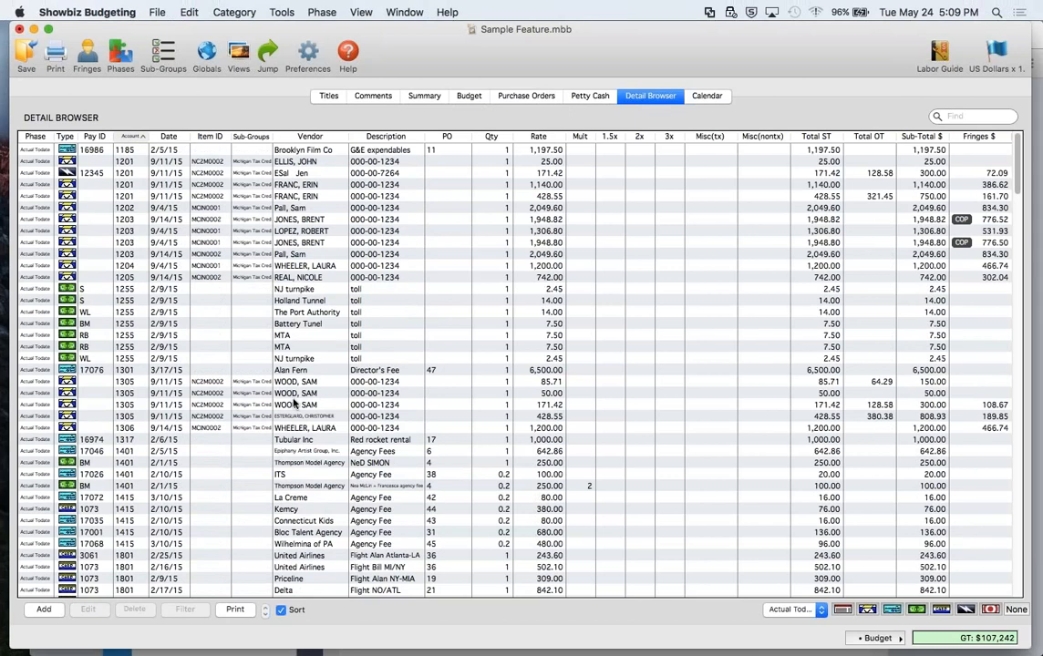
Filter the Detail Browser to time card lines using one line's type, and remove the filter again
{"action": "left_click", "coordinate": [69, 232]}
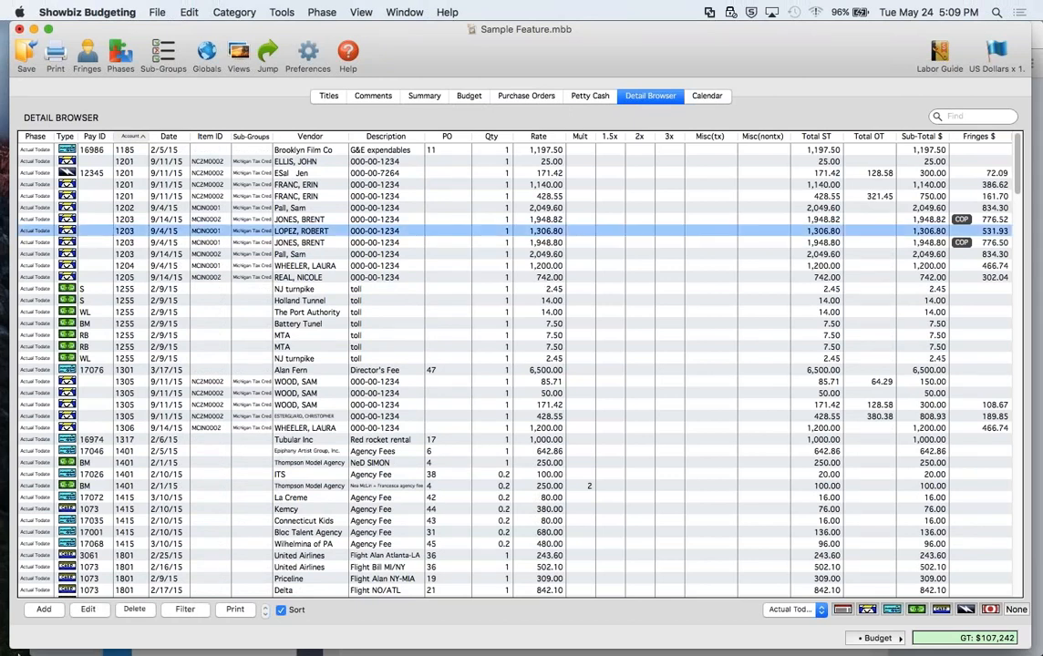
{"action": "left_click", "coordinate": [185, 610]}
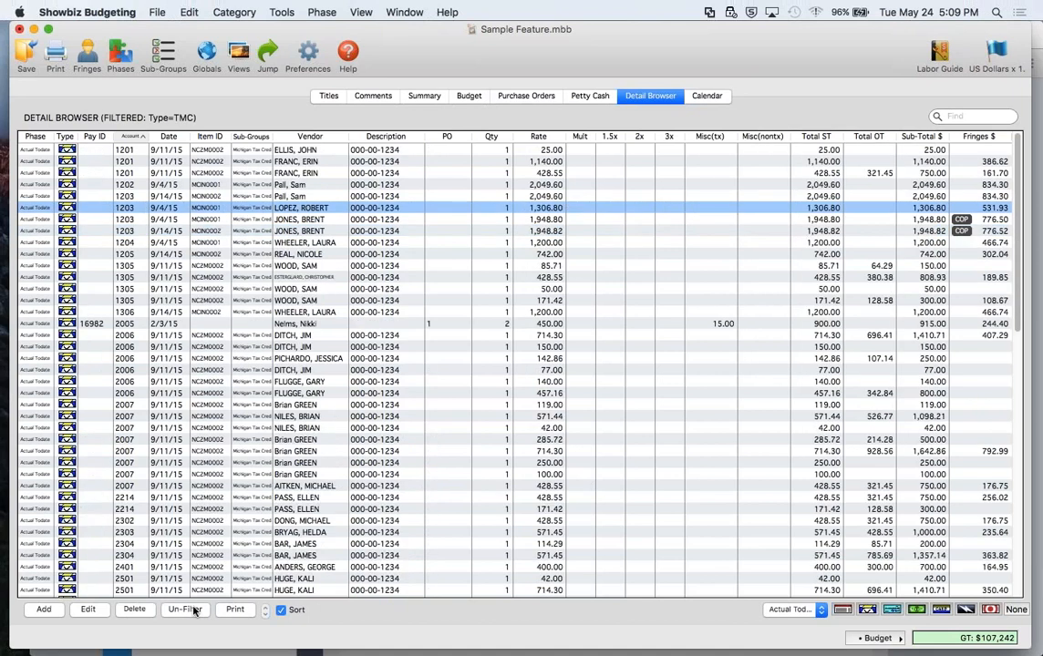
{"action": "left_click", "coordinate": [185, 610]}
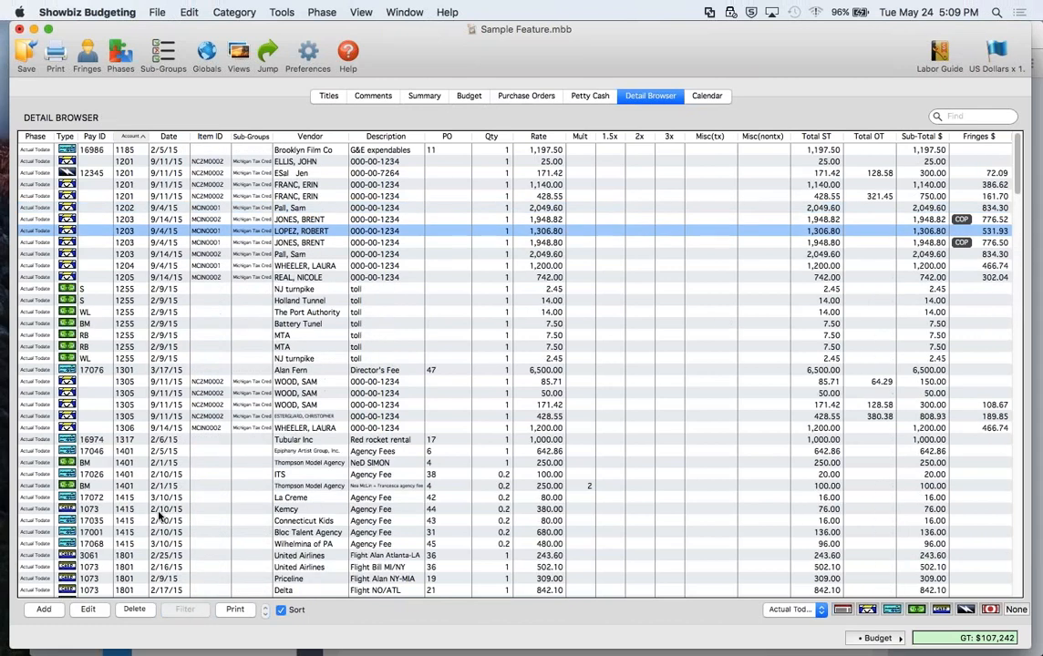
{"action": "right_click", "coordinate": [71, 318]}
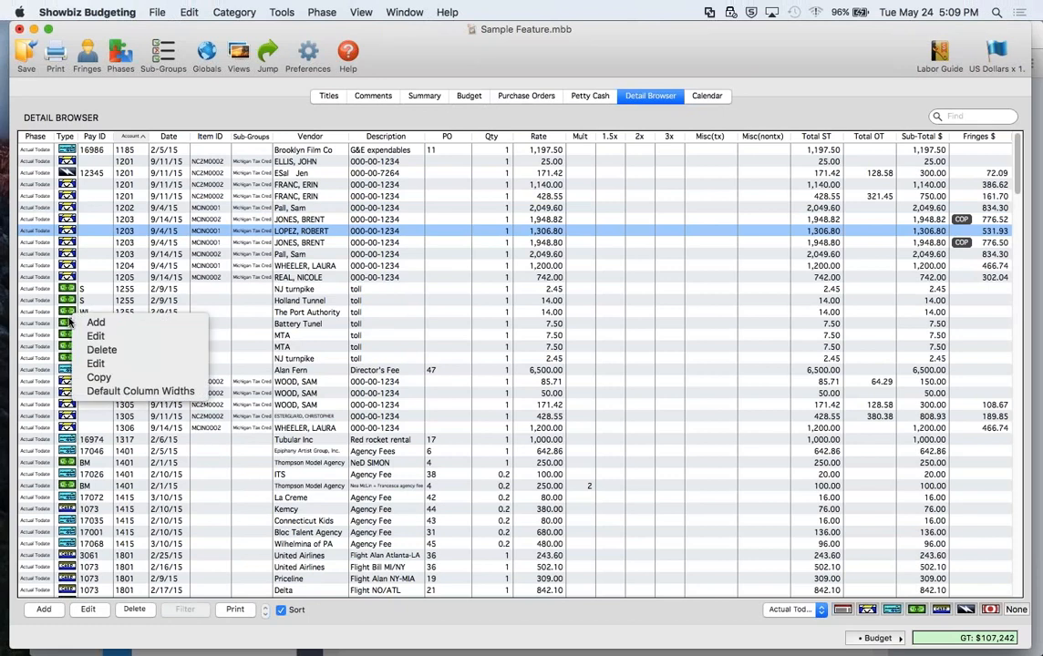
{"action": "left_click", "coordinate": [143, 296]}
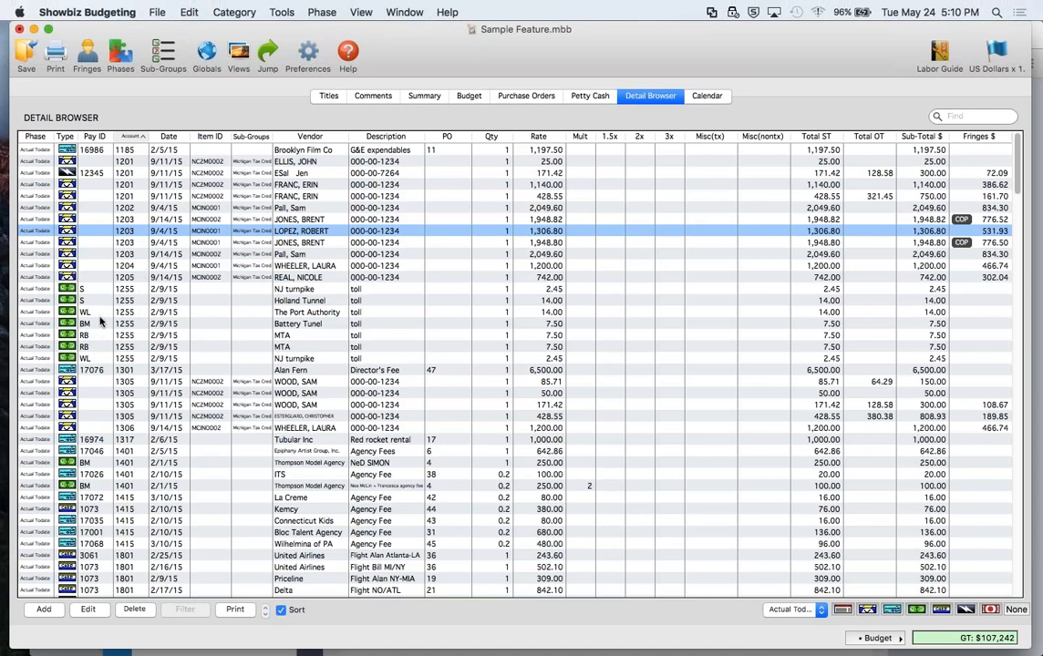
Sort the Detail Browser by type and look through the check, credit card, petty cash and time card lines down to the total
{"action": "left_click", "coordinate": [54, 136]}
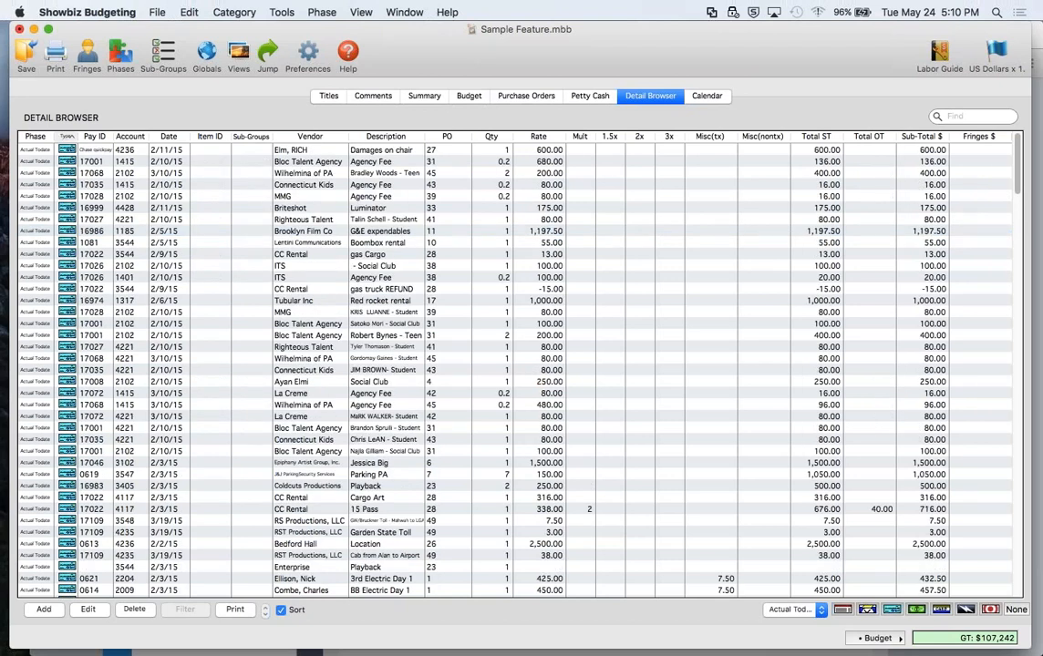
{"action": "scroll", "coordinate": [63, 318], "scroll_direction": "down", "scroll_amount": 10}
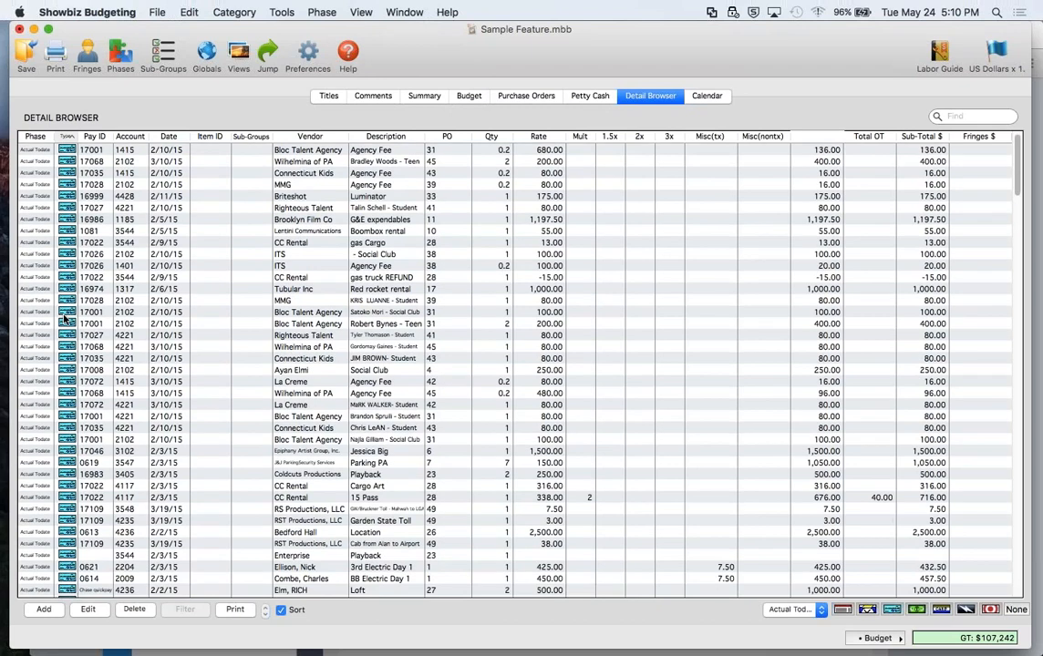
{"action": "scroll", "coordinate": [63, 318], "scroll_direction": "up", "scroll_amount": 10}
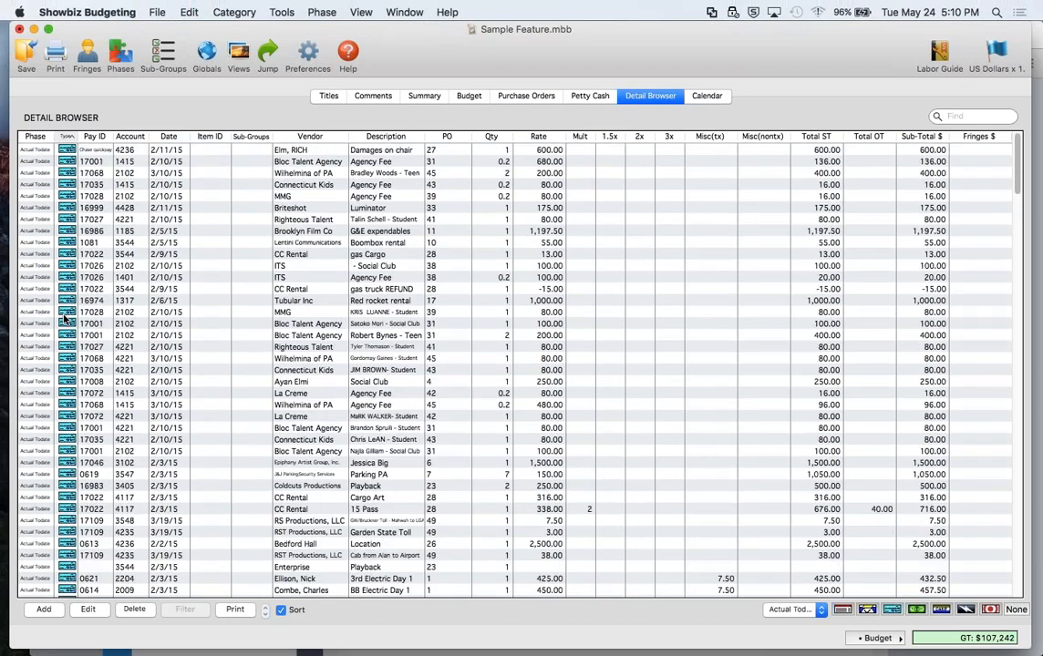
{"action": "scroll", "coordinate": [64, 319], "scroll_direction": "down", "scroll_amount": 5}
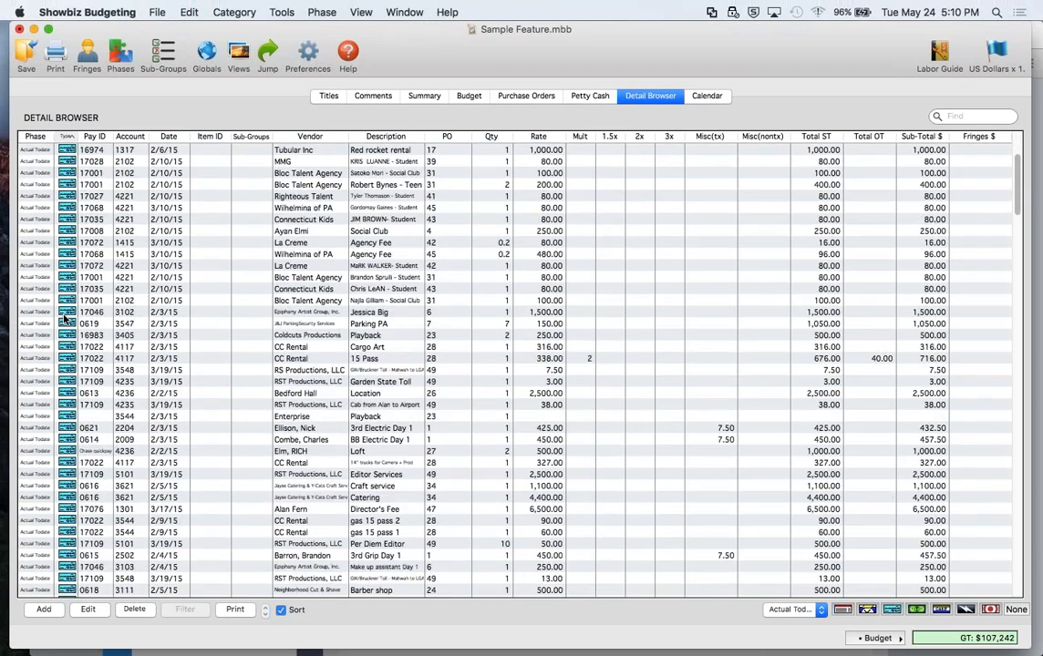
{"action": "scroll", "coordinate": [63, 319], "scroll_direction": "down", "scroll_amount": 4}
{"action": "scroll", "coordinate": [63, 318], "scroll_direction": "down", "scroll_amount": 12}
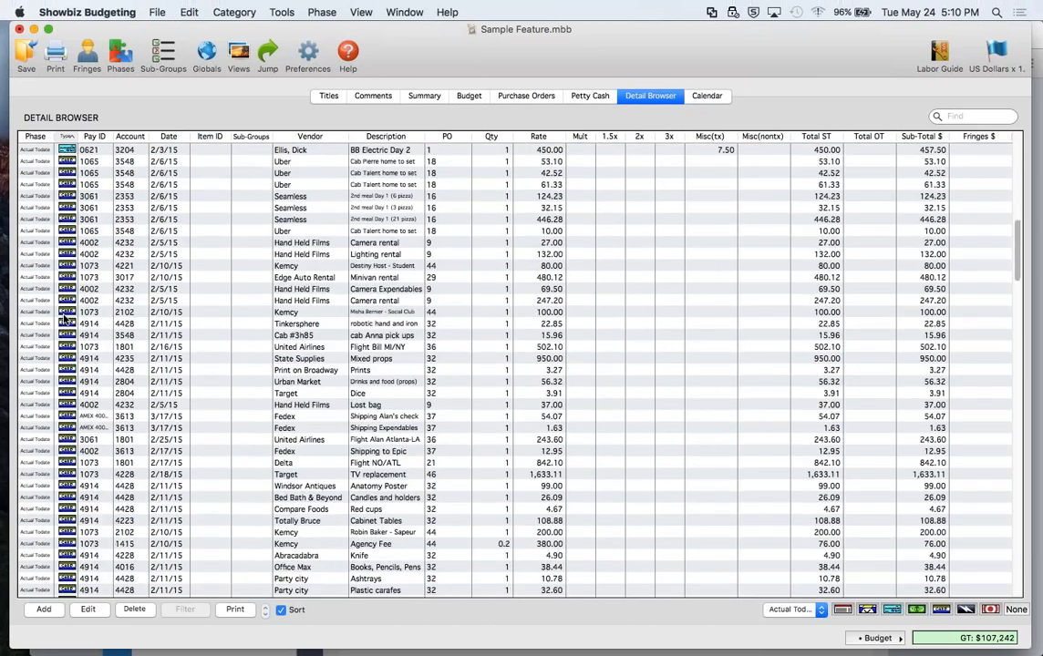
{"action": "scroll", "coordinate": [64, 318], "scroll_direction": "down", "scroll_amount": 20}
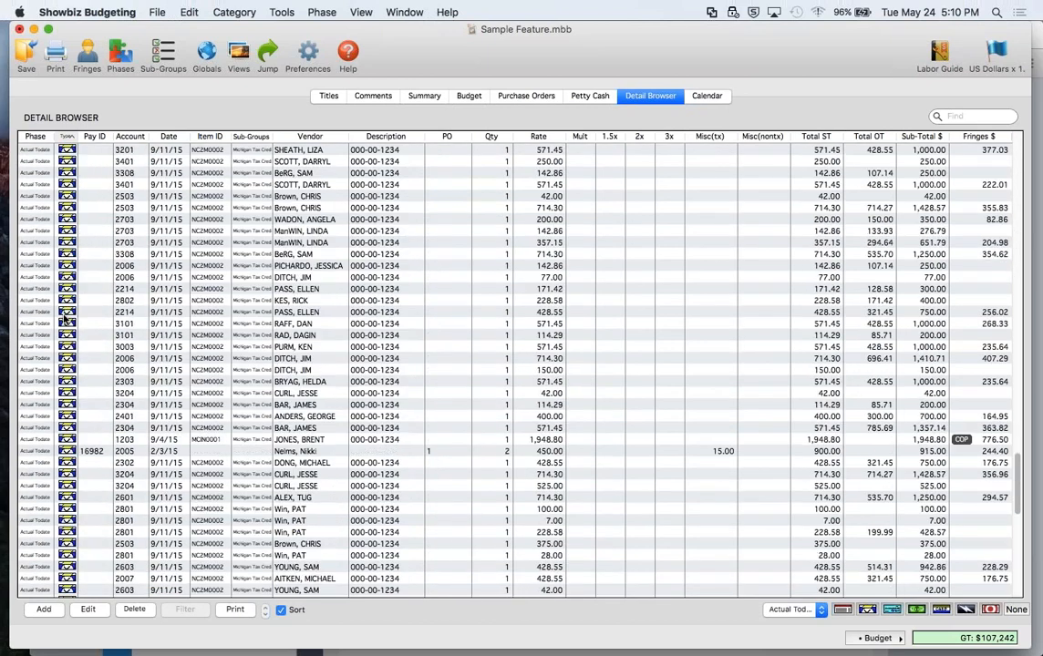
{"action": "scroll", "coordinate": [64, 318], "scroll_direction": "down", "scroll_amount": 10}
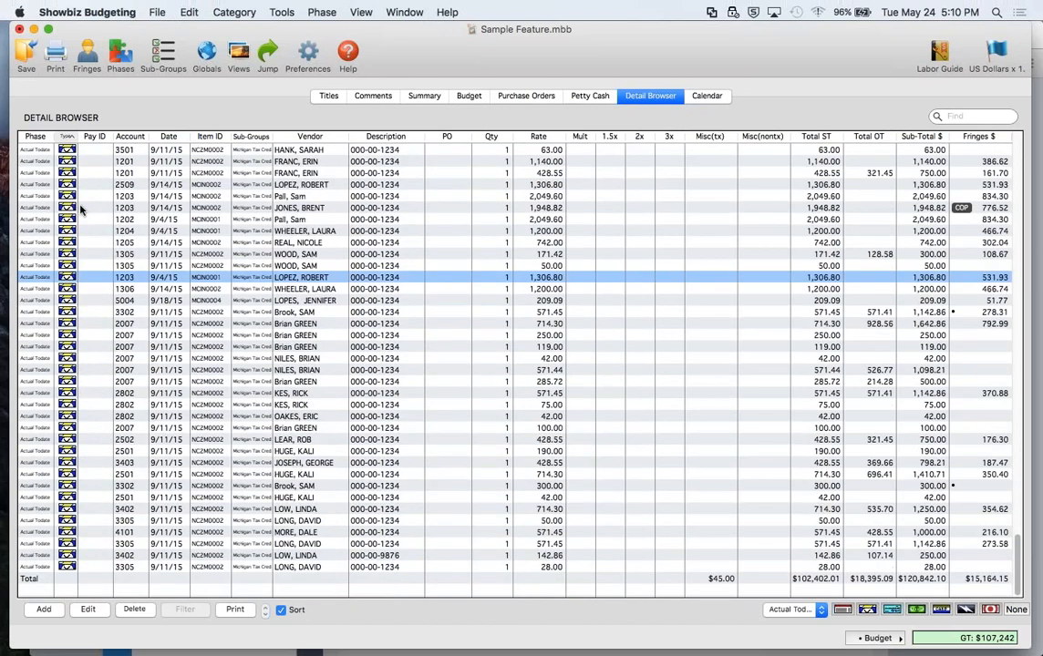
Select the consecutive time card lines from the first visible account 3501 line to the last account 2501 line above 3302, and save the budget
{"action": "left_click", "coordinate": [68, 150]}
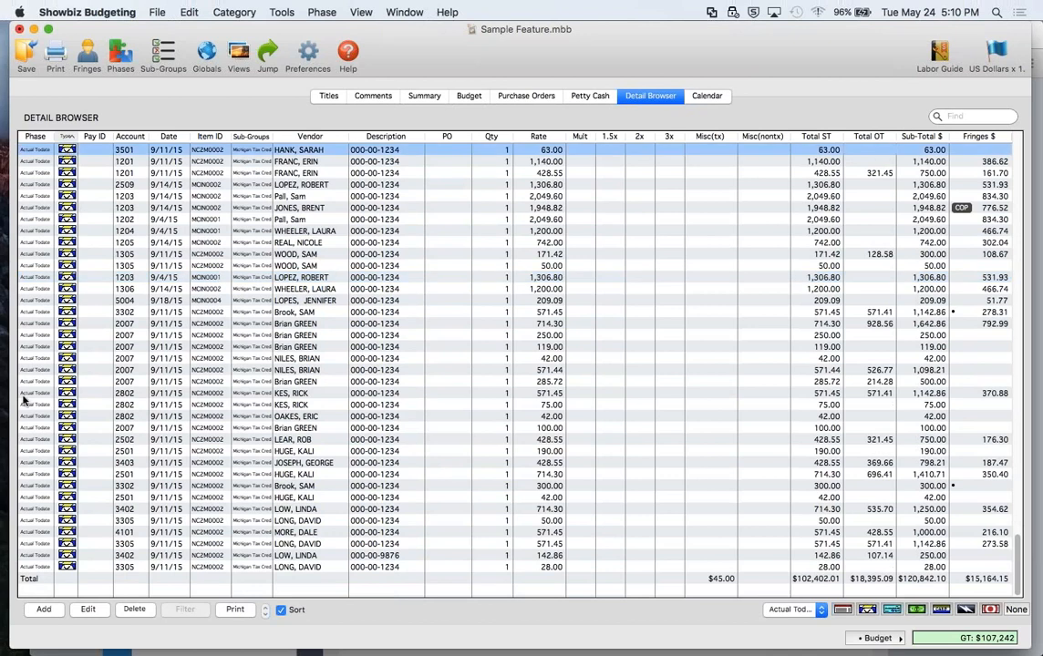
{"action": "left_click", "coordinate": [63, 474], "text": "shift"}
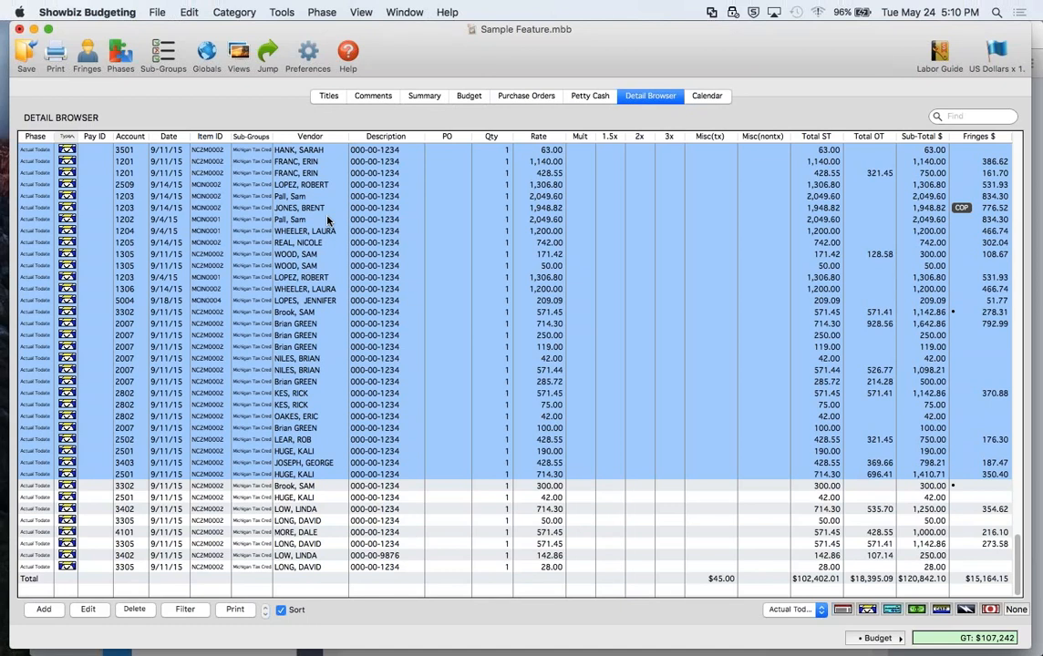
{"action": "key", "text": "super+s"}
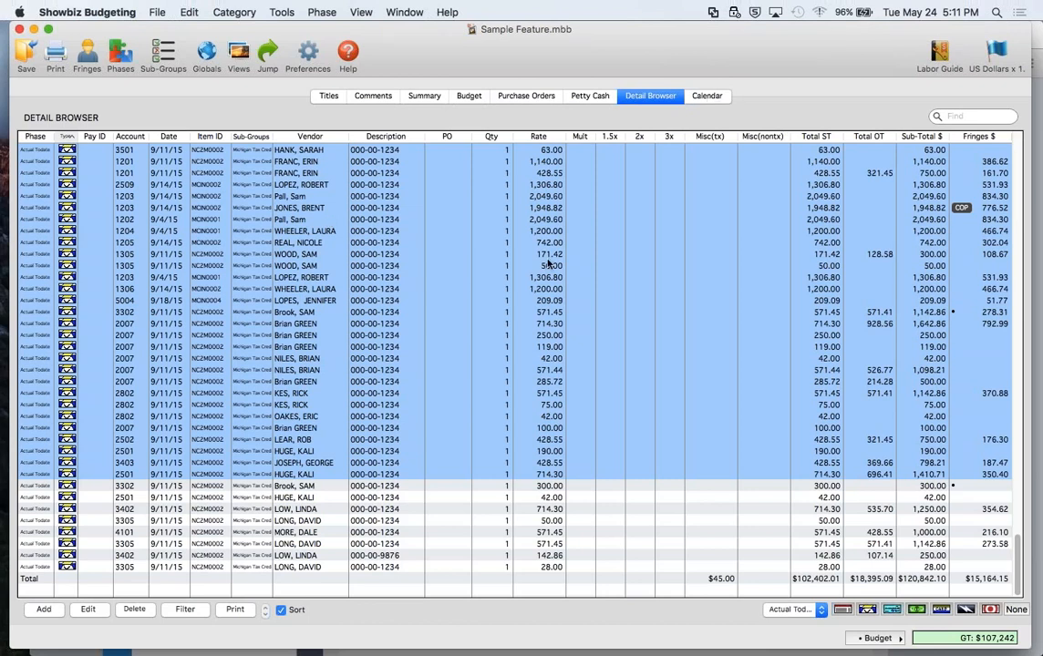
Add the note "travel day" to February 2, 2016 in the calendar and slightly reduce the calendar's zoom
{"action": "scroll", "coordinate": [419, 276], "scroll_direction": "up", "scroll_amount": 5}
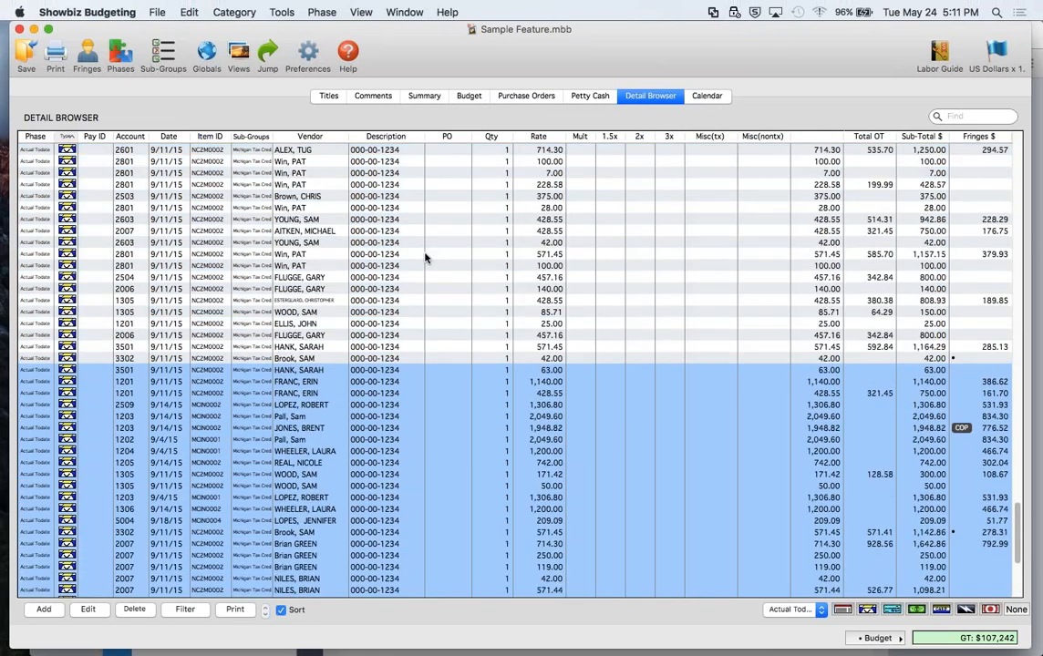
{"action": "scroll", "coordinate": [495, 186], "scroll_direction": "up", "scroll_amount": 10}
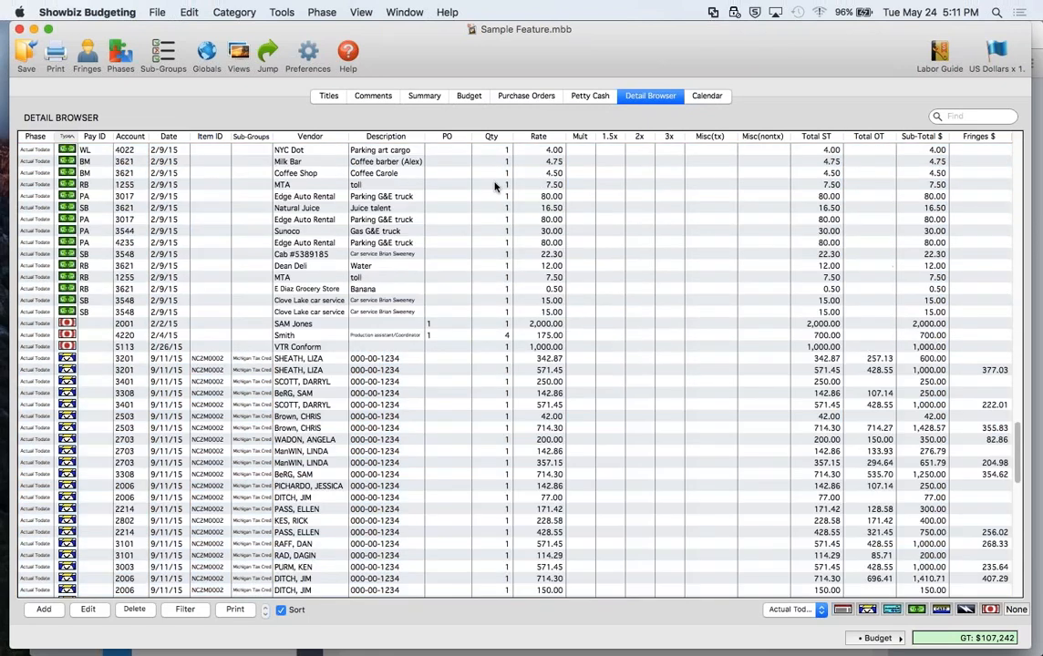
{"action": "left_click", "coordinate": [709, 97]}
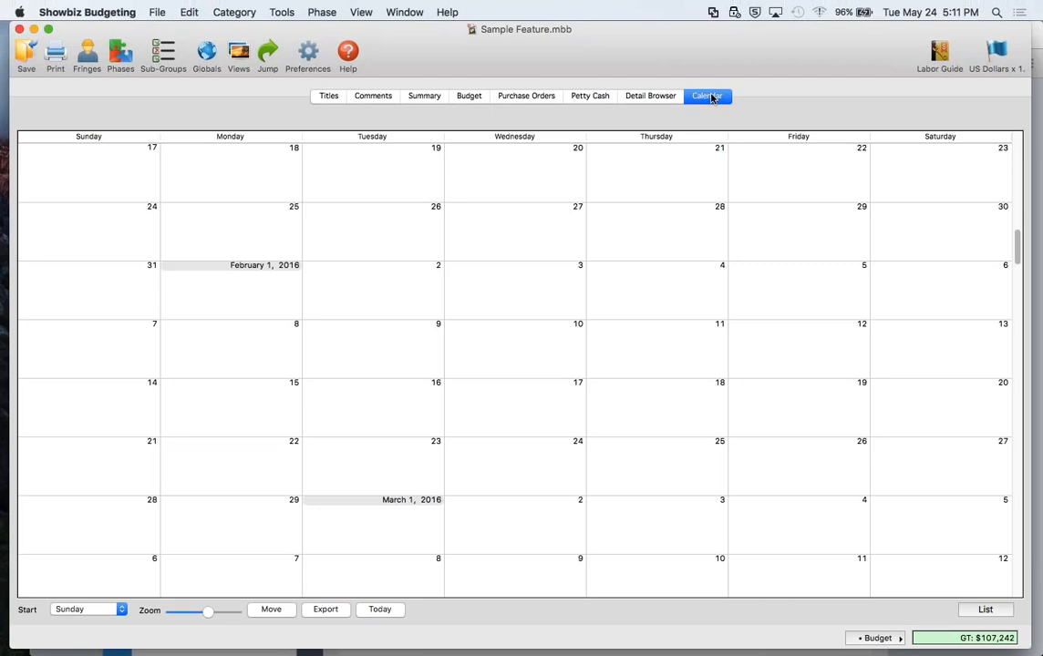
{"action": "left_click", "coordinate": [342, 304]}
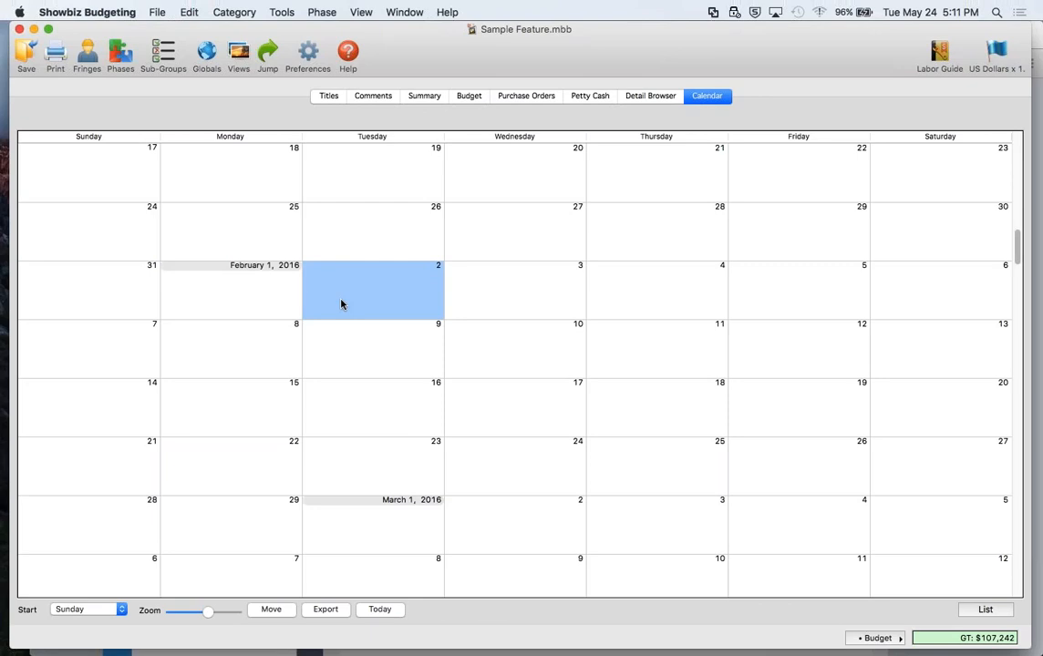
{"action": "double_click", "coordinate": [342, 303]}
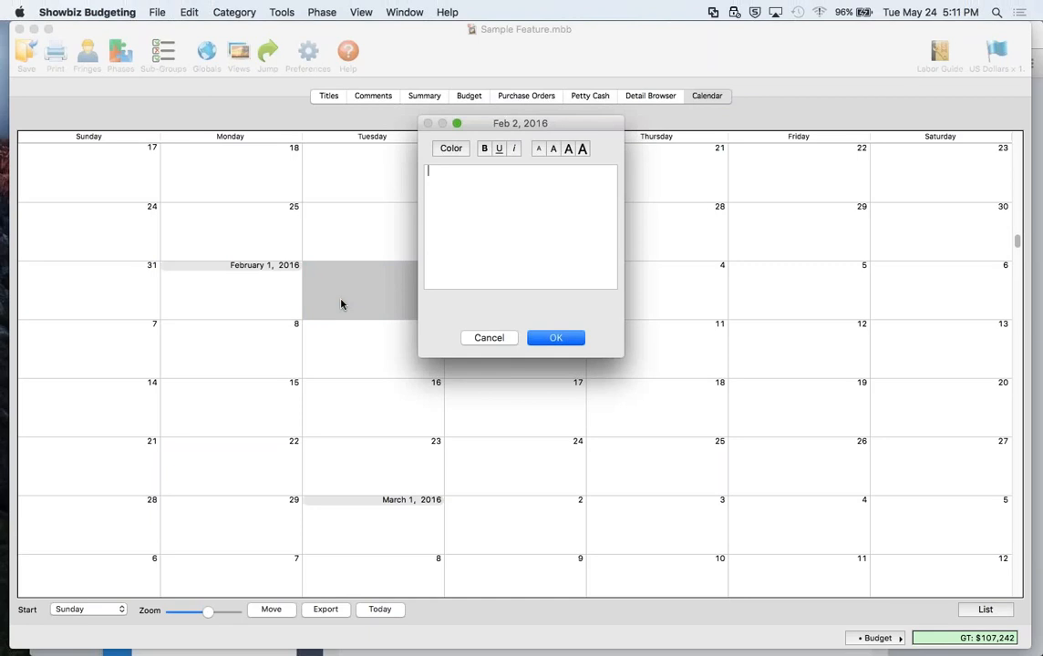
{"action": "type", "text": "p"}
{"action": "key", "text": "BackSpace"}
{"action": "type", "text": "travel day"}
{"action": "left_click", "coordinate": [552, 338]}
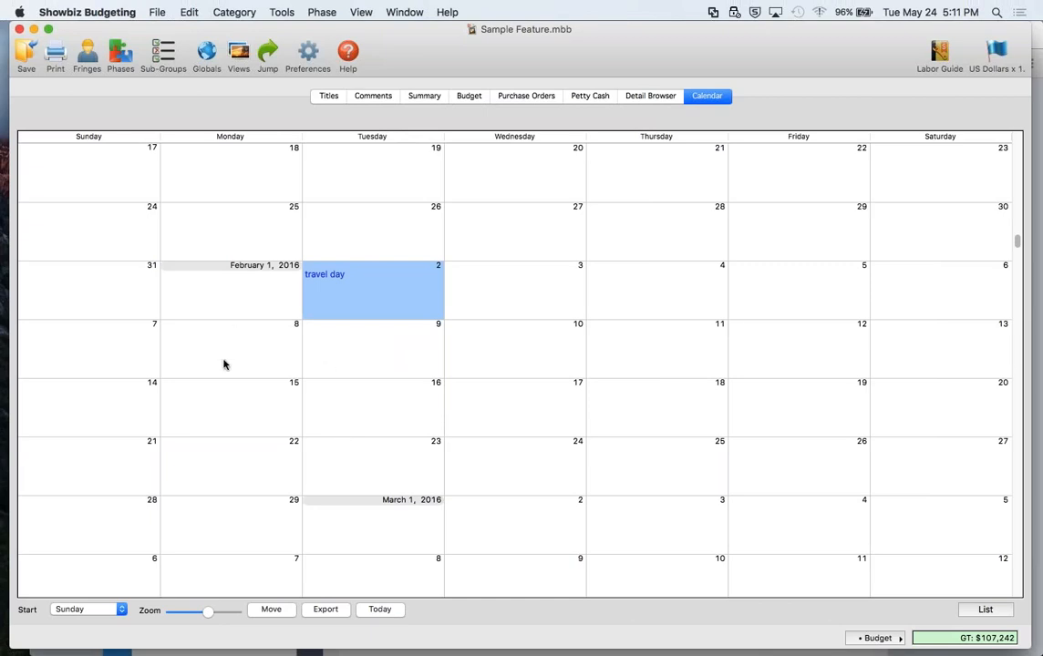
{"action": "left_click", "coordinate": [210, 613]}
{"action": "mouse_move", "coordinate": [209, 612]}
{"action": "left_mouse_down"}
{"action": "mouse_move", "coordinate": [186, 614]}
{"action": "mouse_move", "coordinate": [216, 613]}
{"action": "mouse_move", "coordinate": [195, 612]}
{"action": "left_mouse_up"}
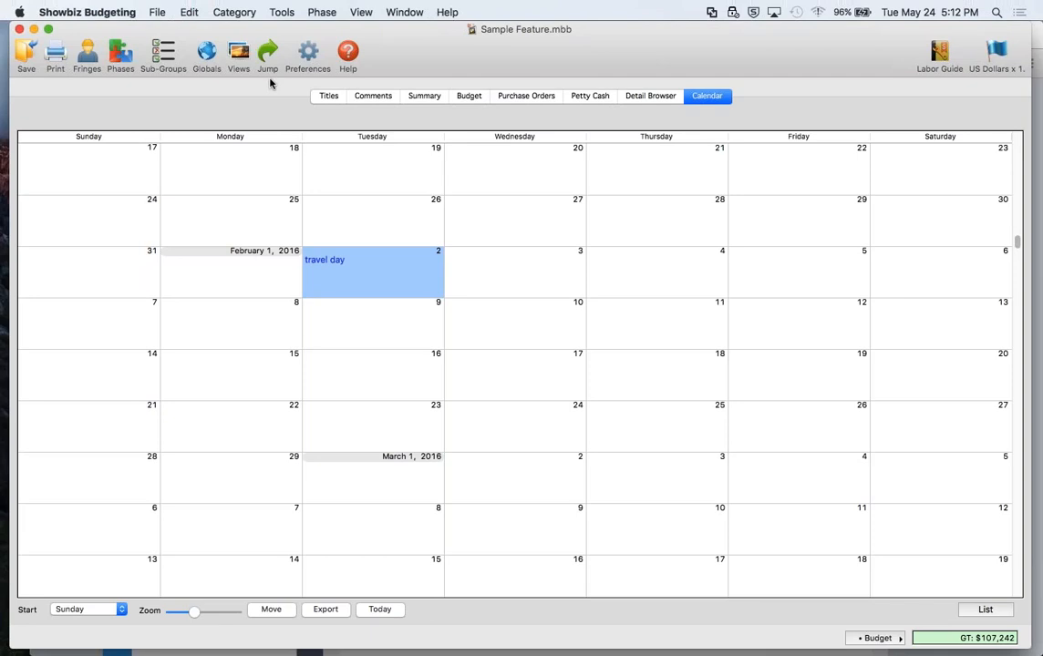
Open the online Showbiz Labor Guide in Firefox, sign in with the prefilled password and open the LA Crew section
{"action": "left_click", "coordinate": [940, 53]}
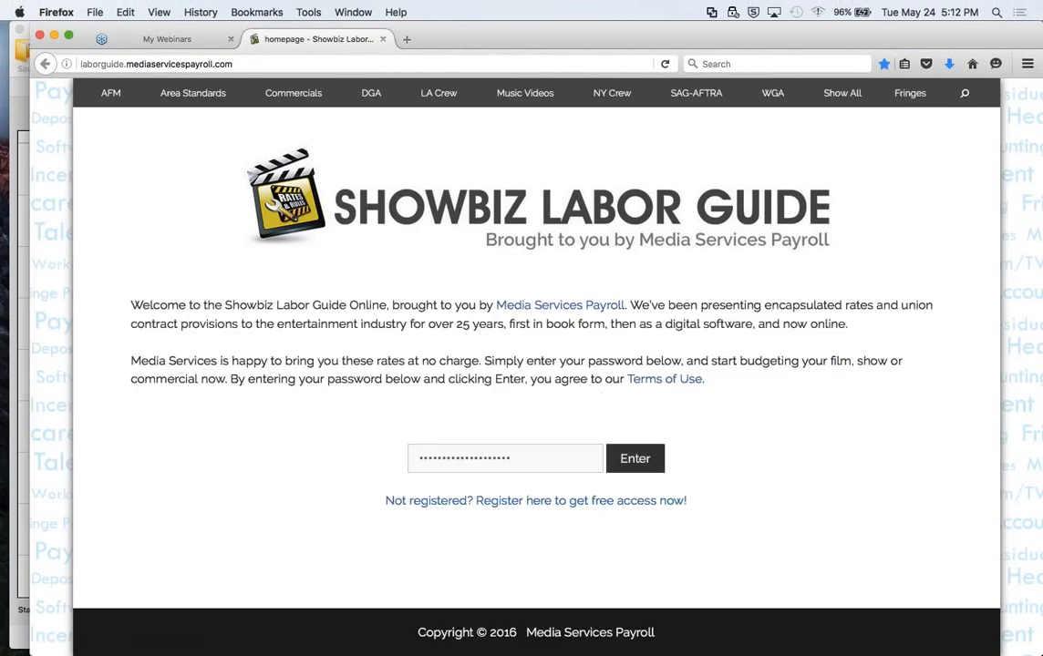
{"action": "left_click", "coordinate": [635, 459]}
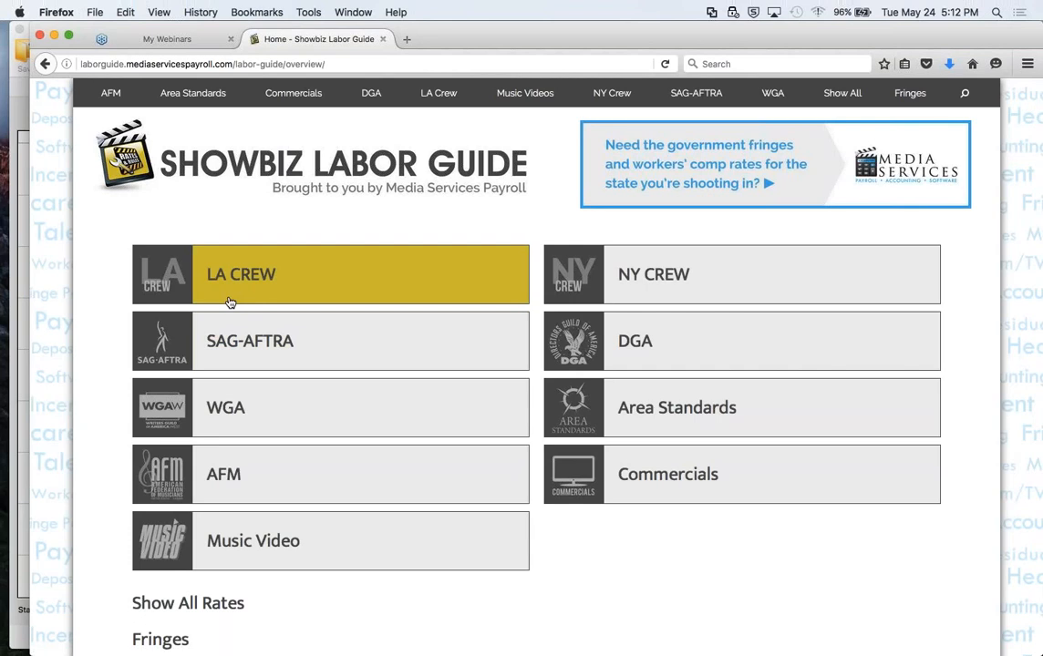
{"action": "left_click", "coordinate": [155, 286]}
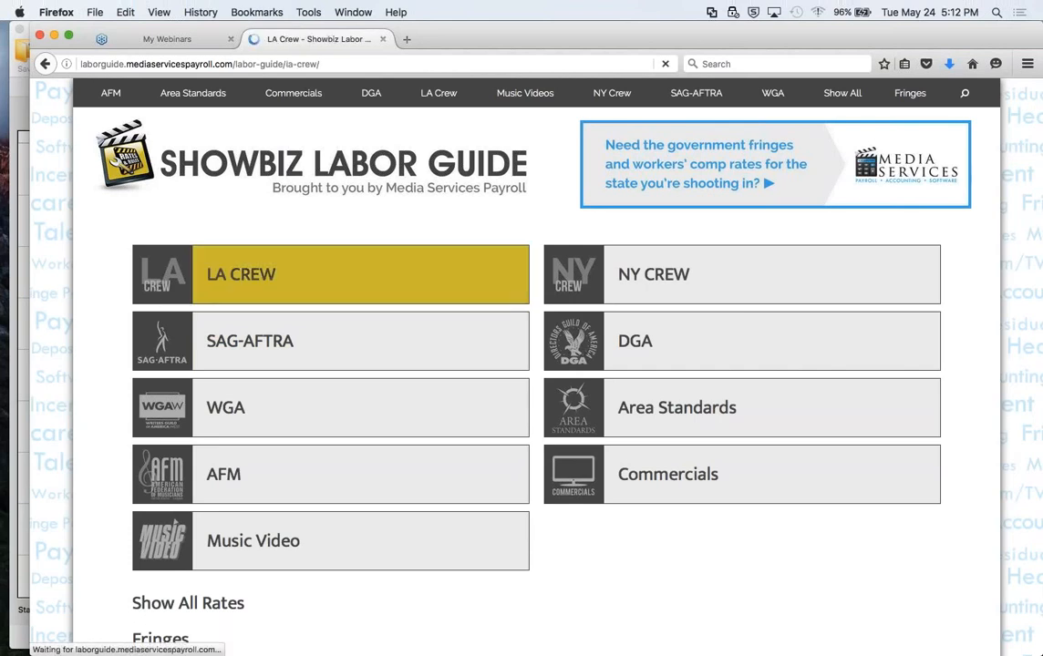
View the available agreement filters for LA Crew rates, keep Show All, and close the browser window with both tabs
{"action": "left_click", "coordinate": [256, 289]}
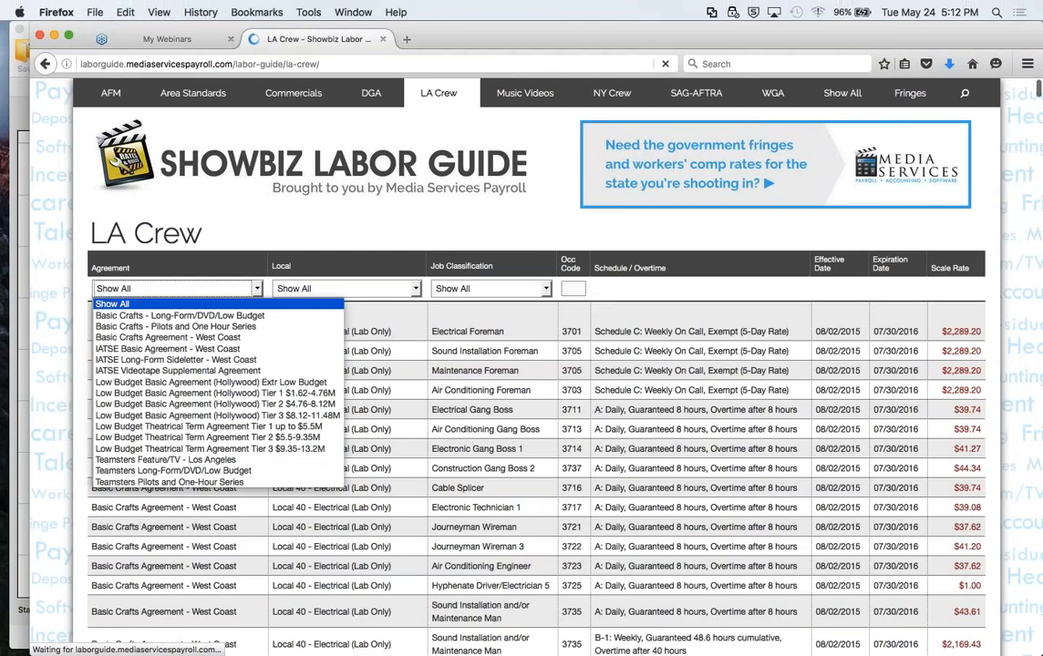
{"action": "left_click", "coordinate": [443, 400]}
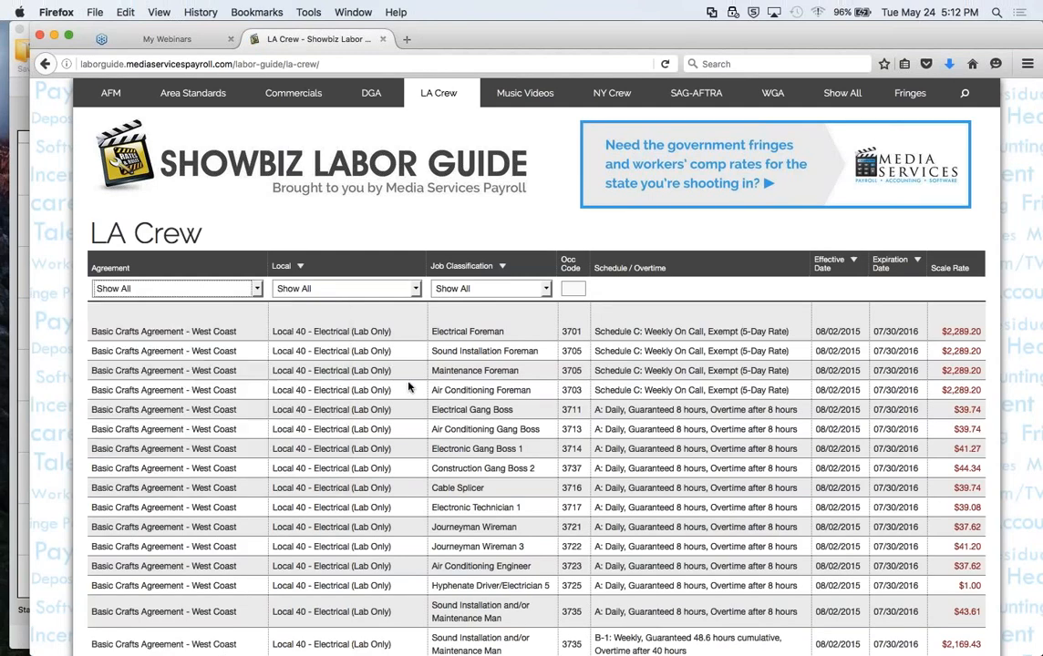
{"action": "mouse_move", "coordinate": [187, 92]}
{"action": "left_click", "coordinate": [38, 38]}
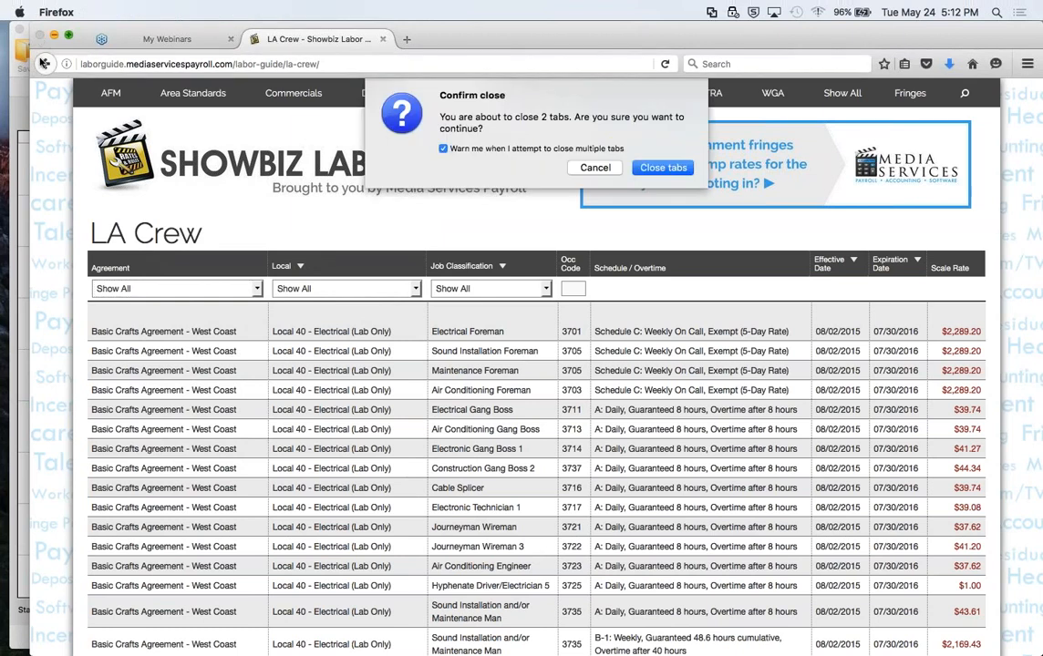
{"action": "left_click", "coordinate": [663, 169]}
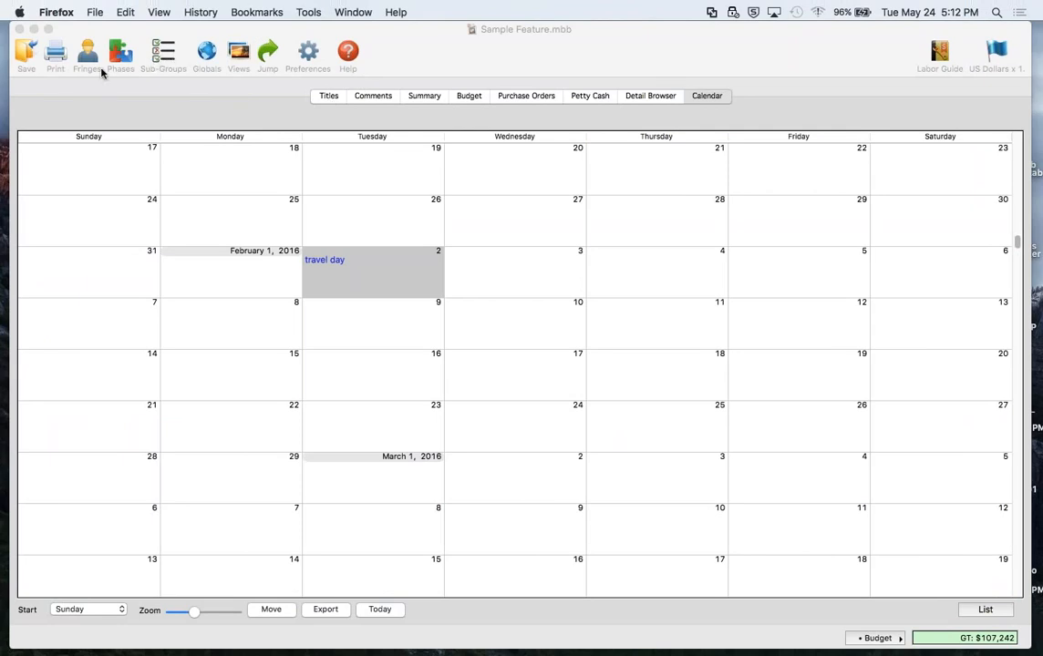
Open the print setup and review the budget's choices for hiding inactive items and the Detail Report settings
{"action": "left_click", "coordinate": [55, 54]}
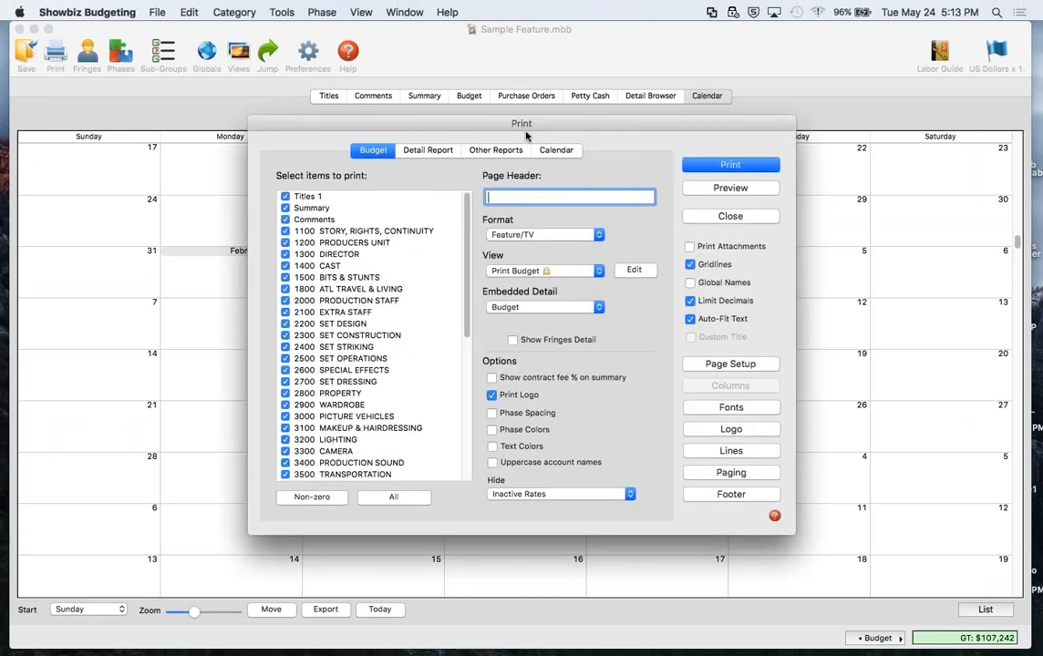
{"action": "left_click_drag", "start_coordinate": [498, 129], "coordinate": [380, 132]}
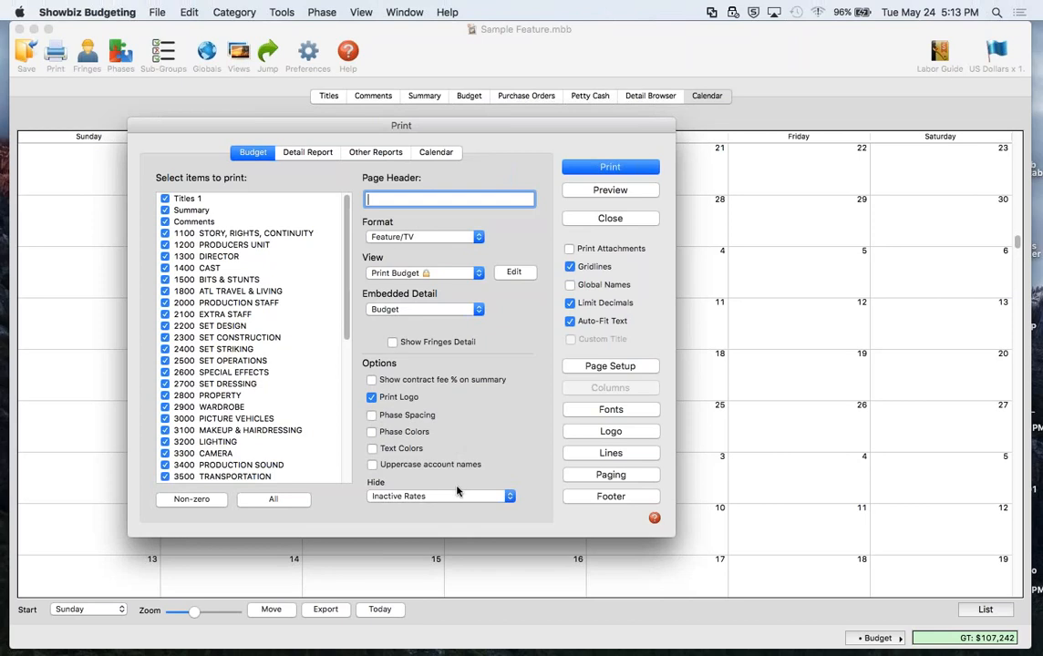
{"action": "left_click", "coordinate": [499, 497]}
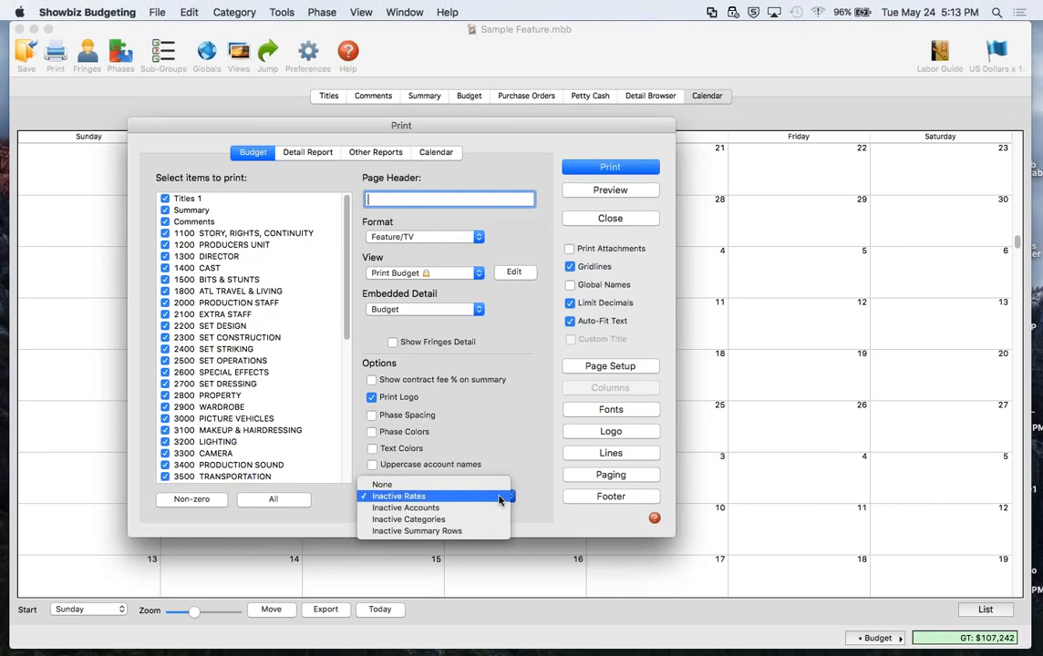
{"action": "left_click", "coordinate": [500, 497]}
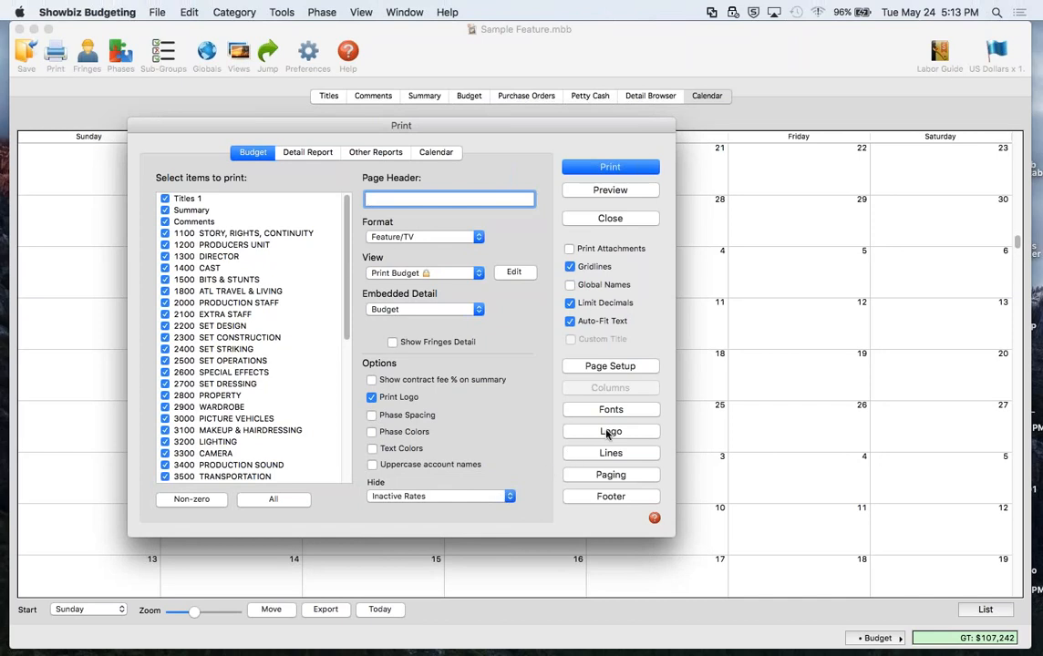
{"action": "left_click", "coordinate": [164, 507]}
{"action": "left_click", "coordinate": [304, 155]}
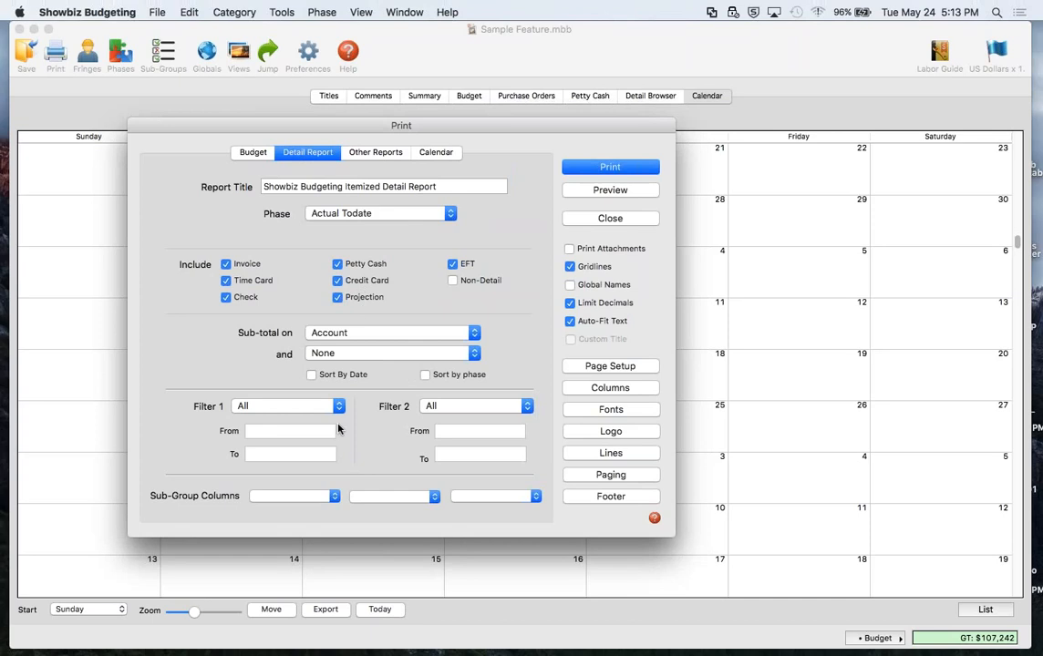
Preview the Cost Report from the other reports, and view the calendar print settings before closing the print setup
{"action": "left_click", "coordinate": [376, 152]}
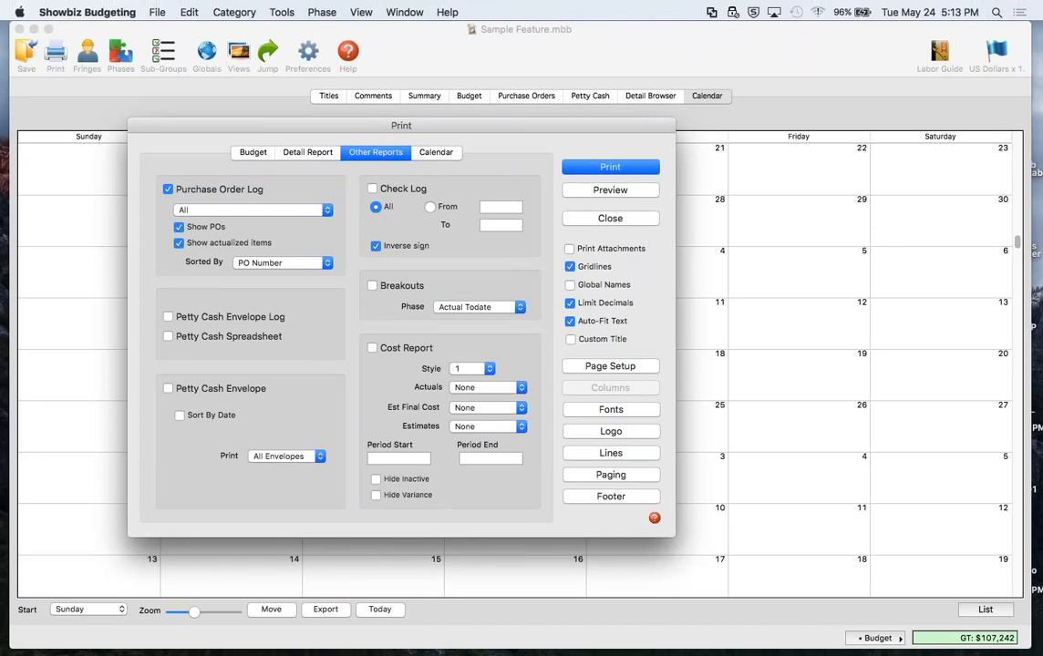
{"action": "left_click", "coordinate": [372, 347]}
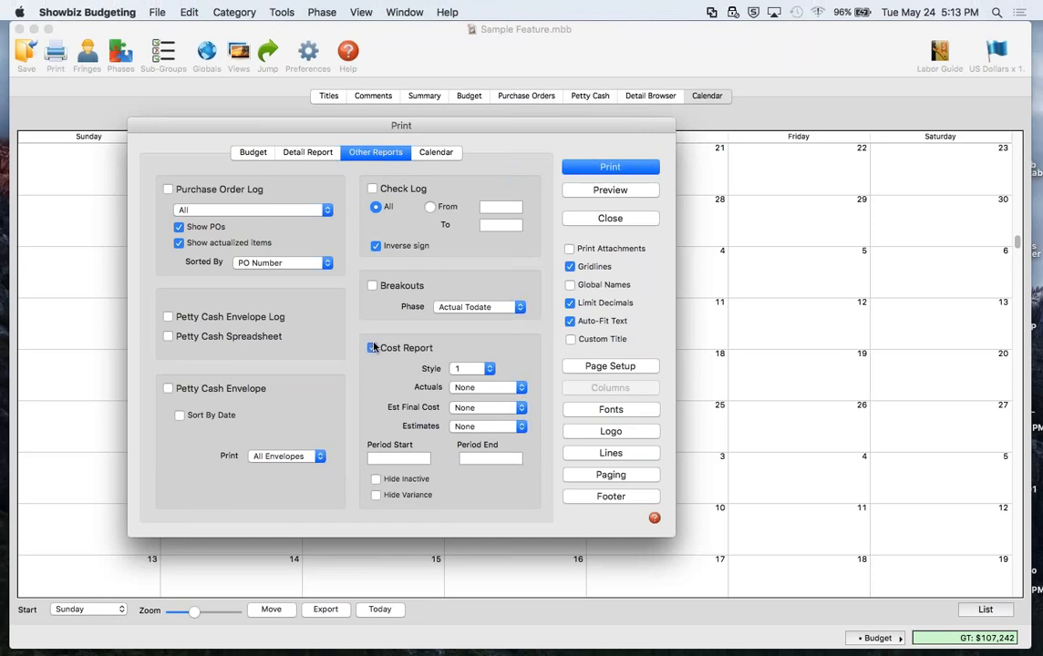
{"action": "left_click", "coordinate": [589, 193]}
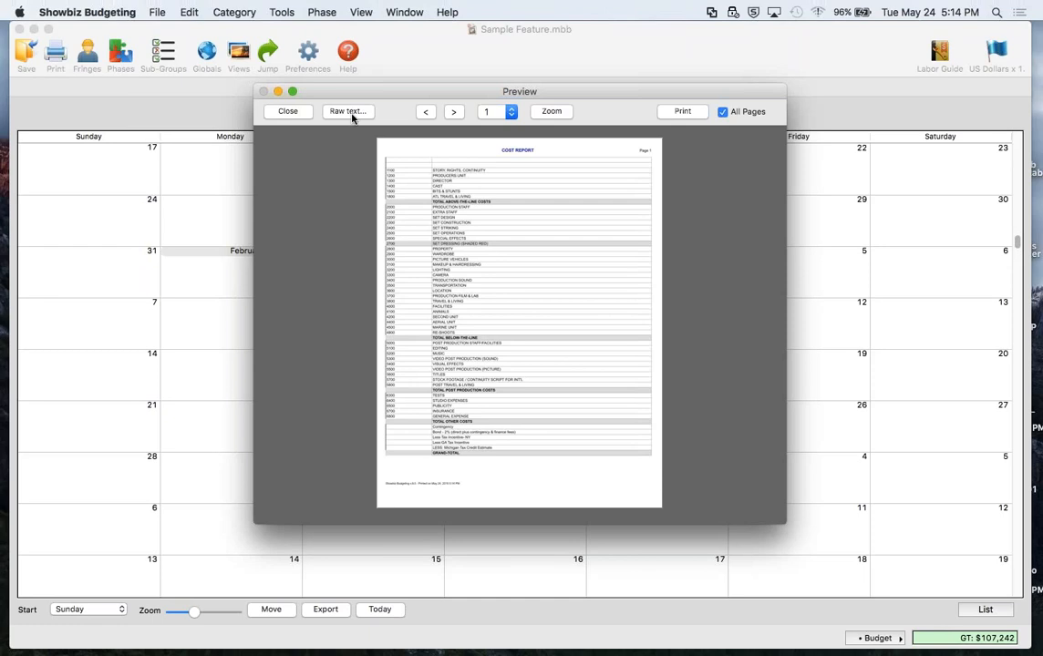
{"action": "left_click_drag", "start_coordinate": [546, 95], "coordinate": [389, 79]}
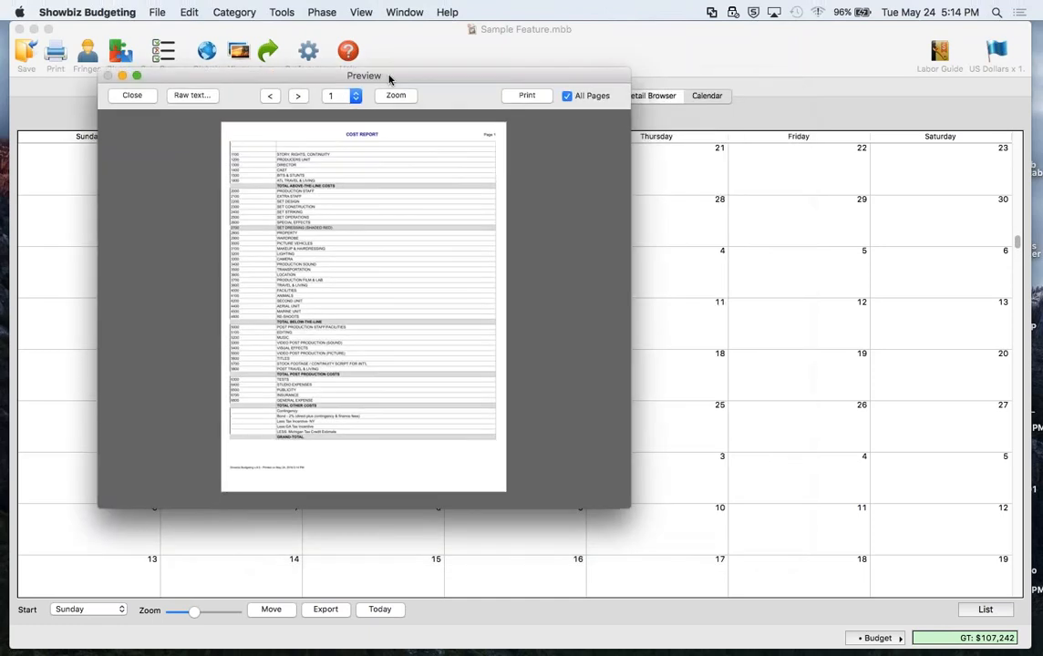
{"action": "left_click", "coordinate": [146, 96]}
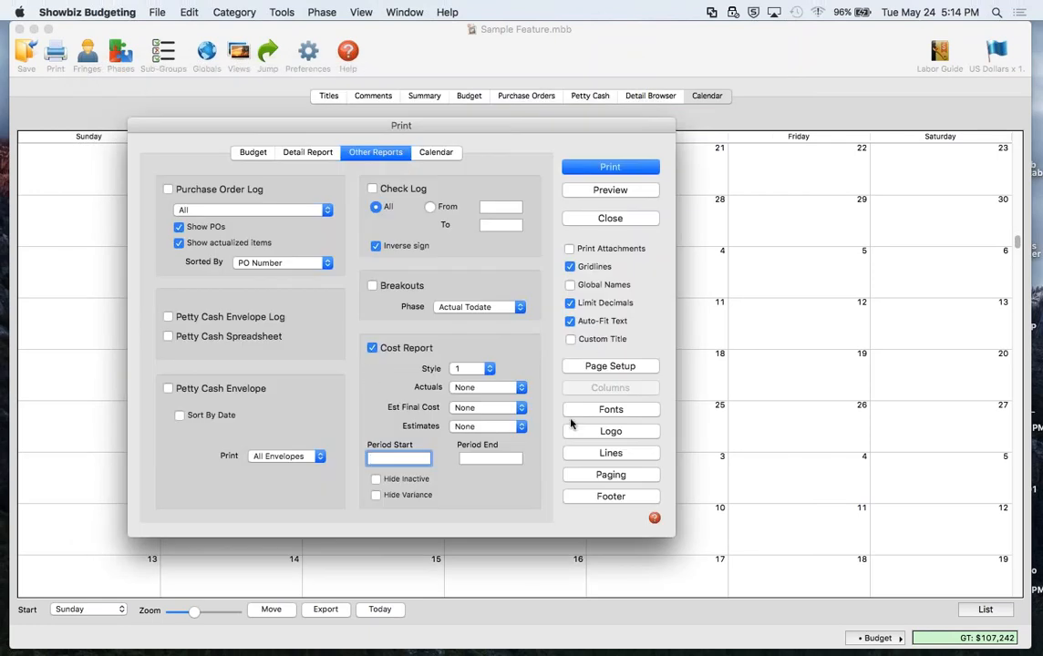
{"action": "left_click", "coordinate": [437, 153]}
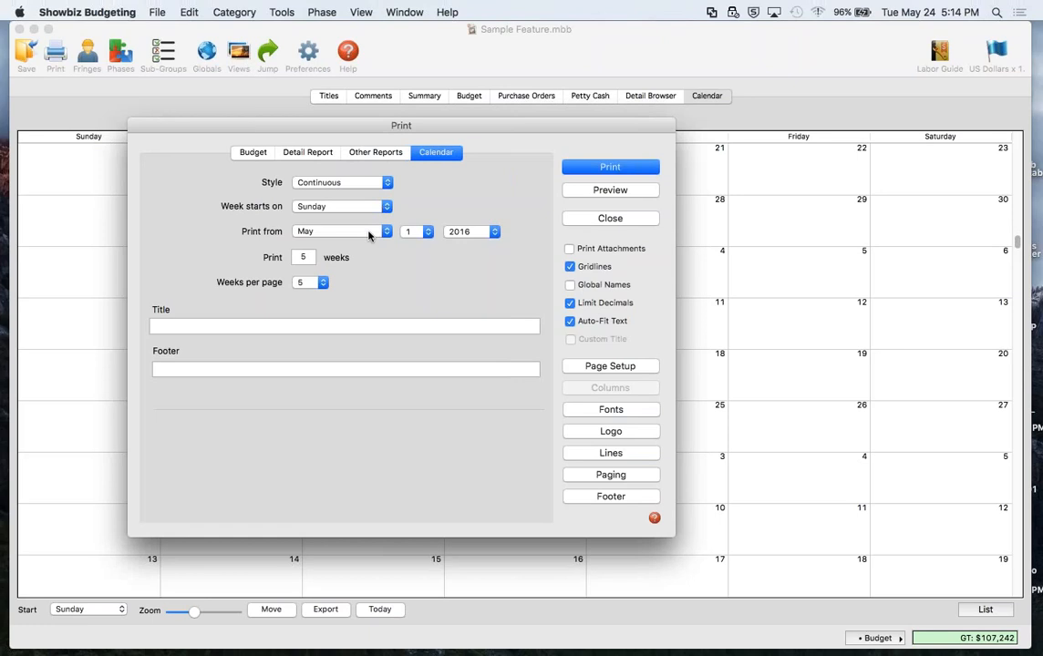
{"action": "left_click", "coordinate": [595, 221]}
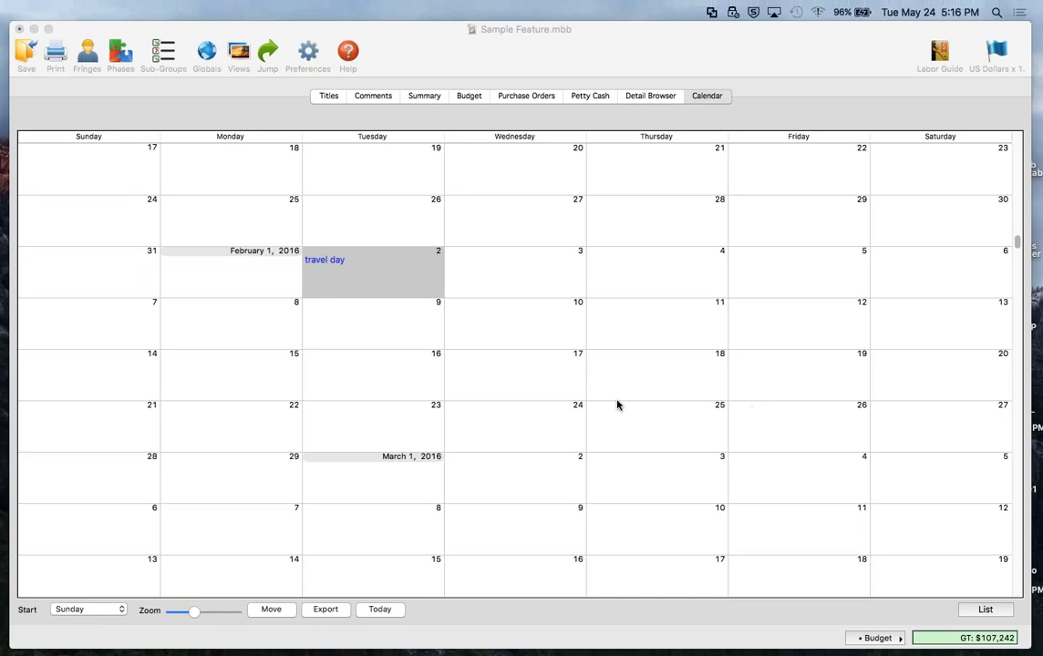
Switch to Firefox and go to media-services.com
{"action": "mouse_move", "coordinate": [15, 311]}
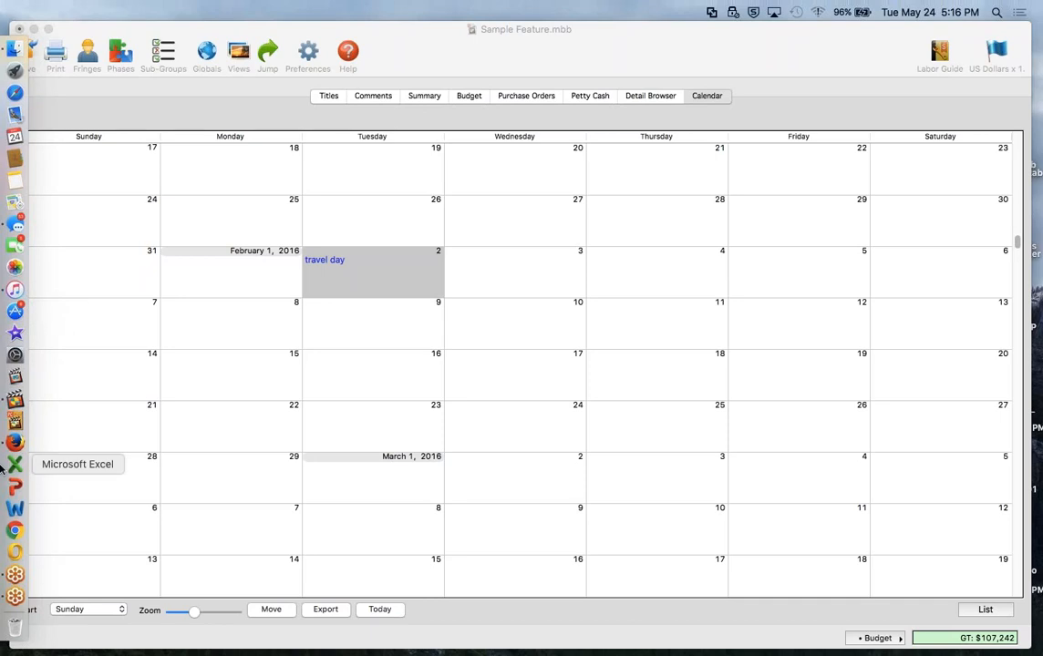
{"action": "left_click", "coordinate": [15, 443]}
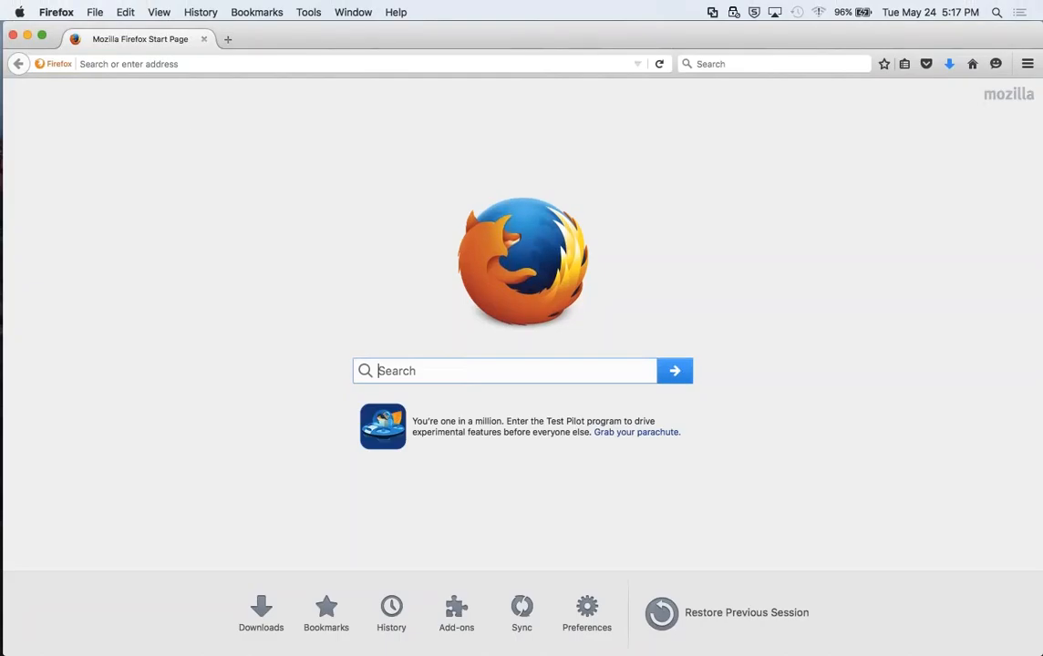
{"action": "key", "text": "super+l"}
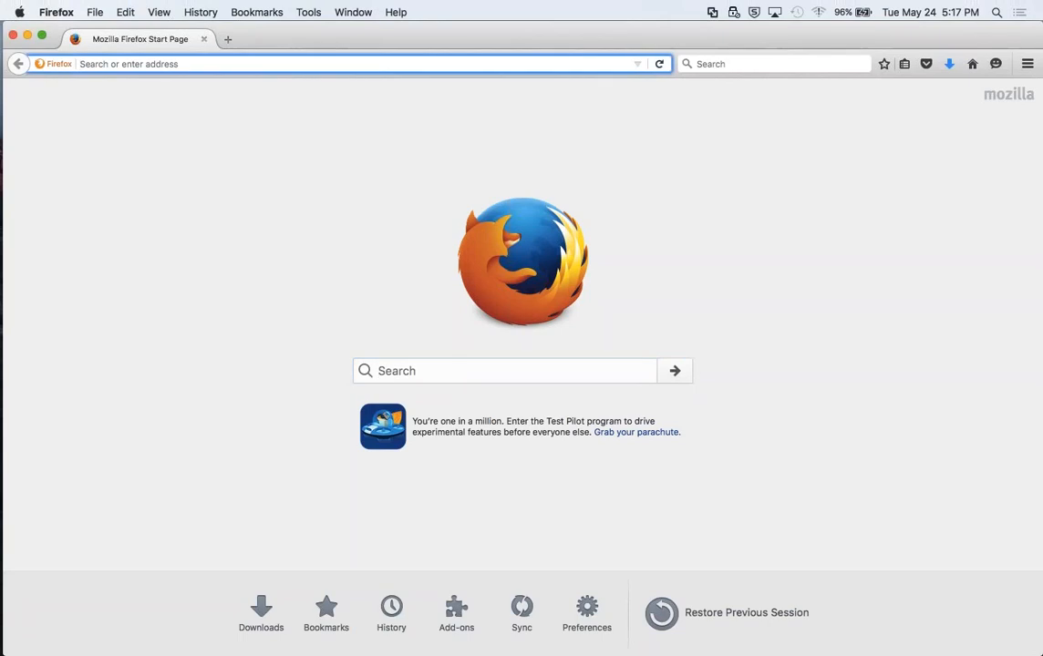
{"action": "type", "text": "media-services.com/"}
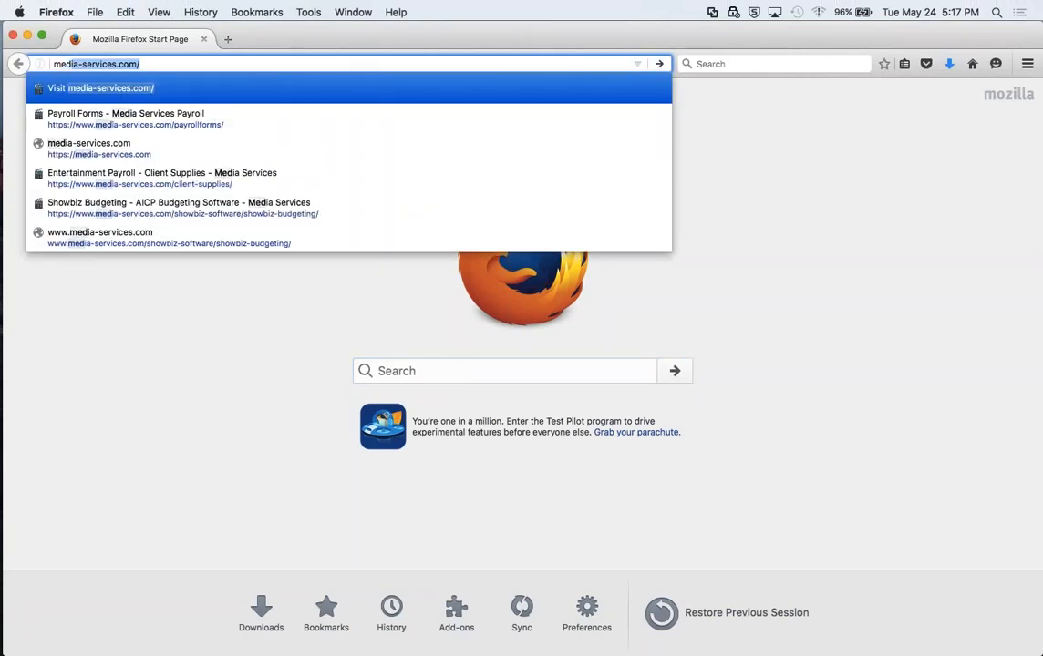
{"action": "left_click", "coordinate": [123, 86]}
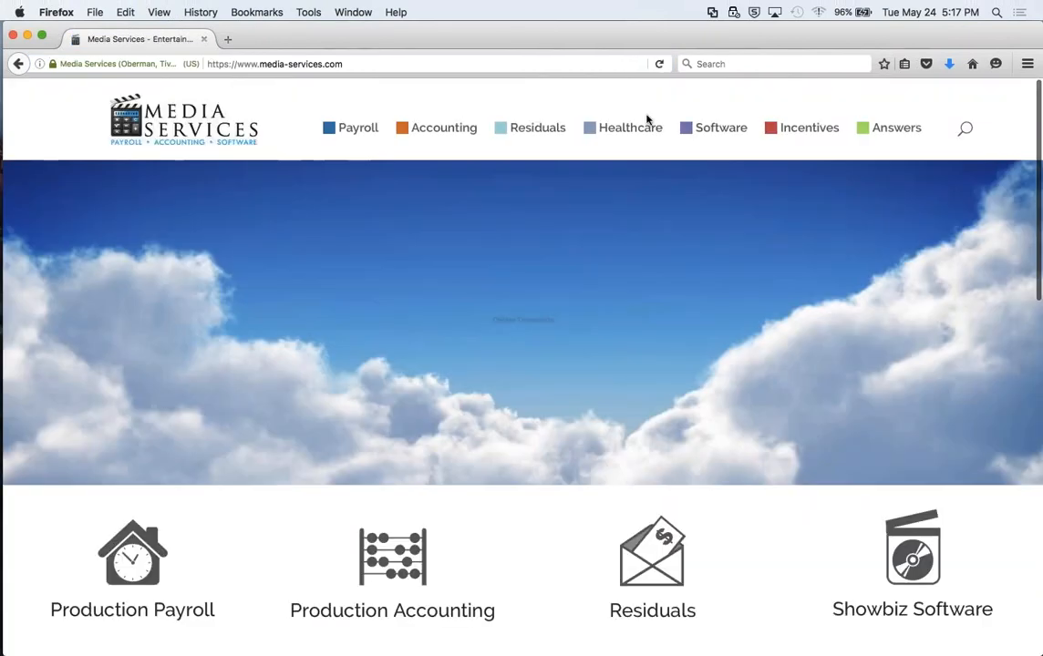
Open the free Showbiz Labor Guide page among the software products and look through its description and sign-up form
{"action": "mouse_move", "coordinate": [686, 134]}
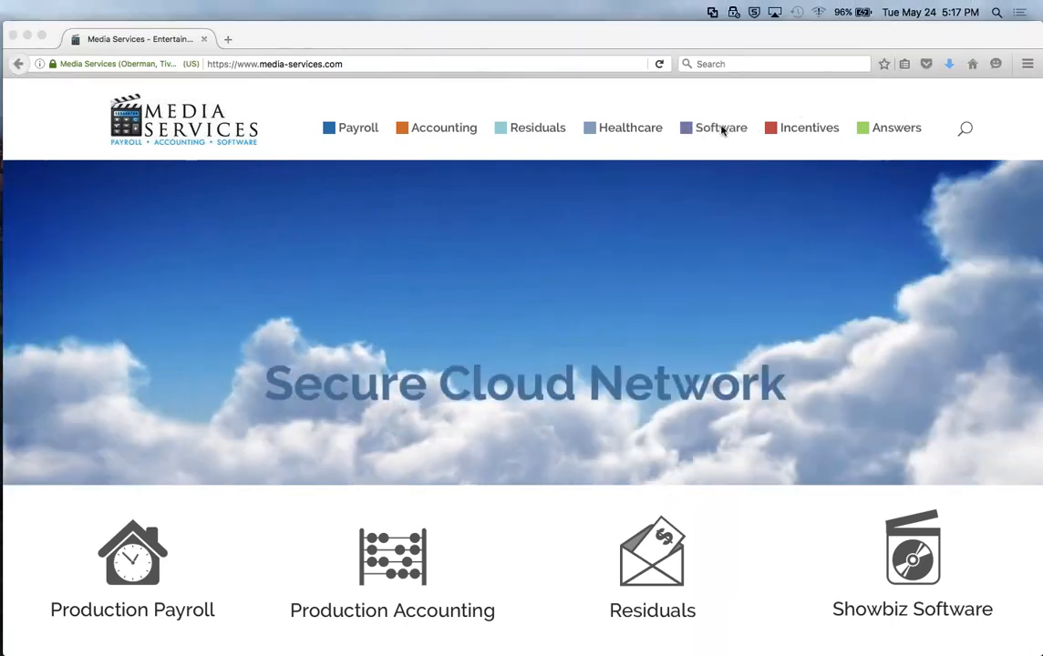
{"action": "mouse_move", "coordinate": [722, 131]}
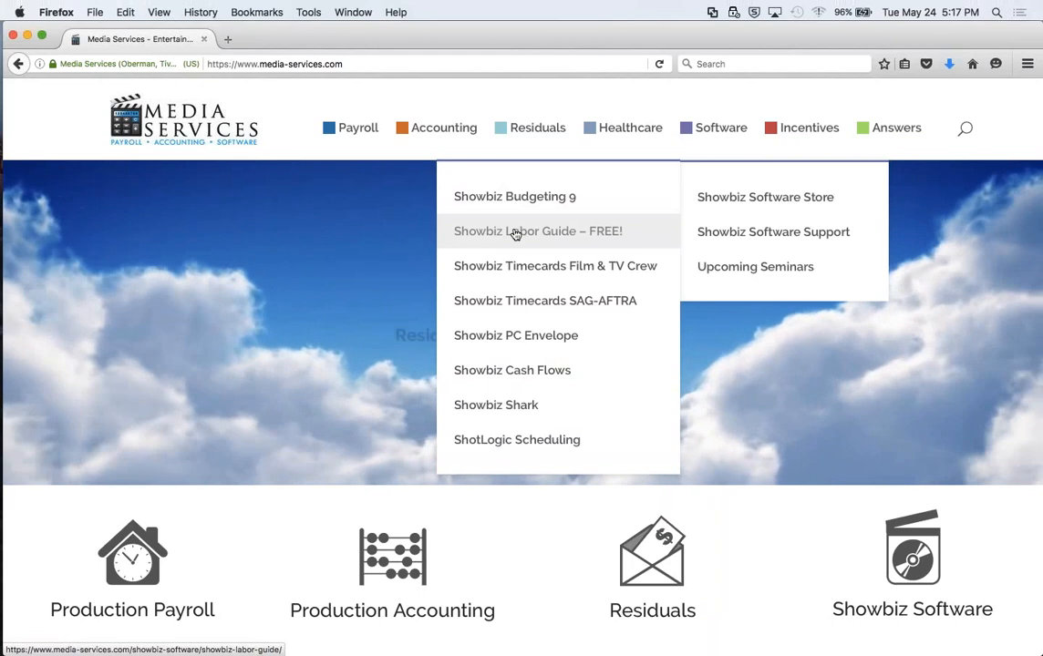
{"action": "left_click", "coordinate": [516, 232]}
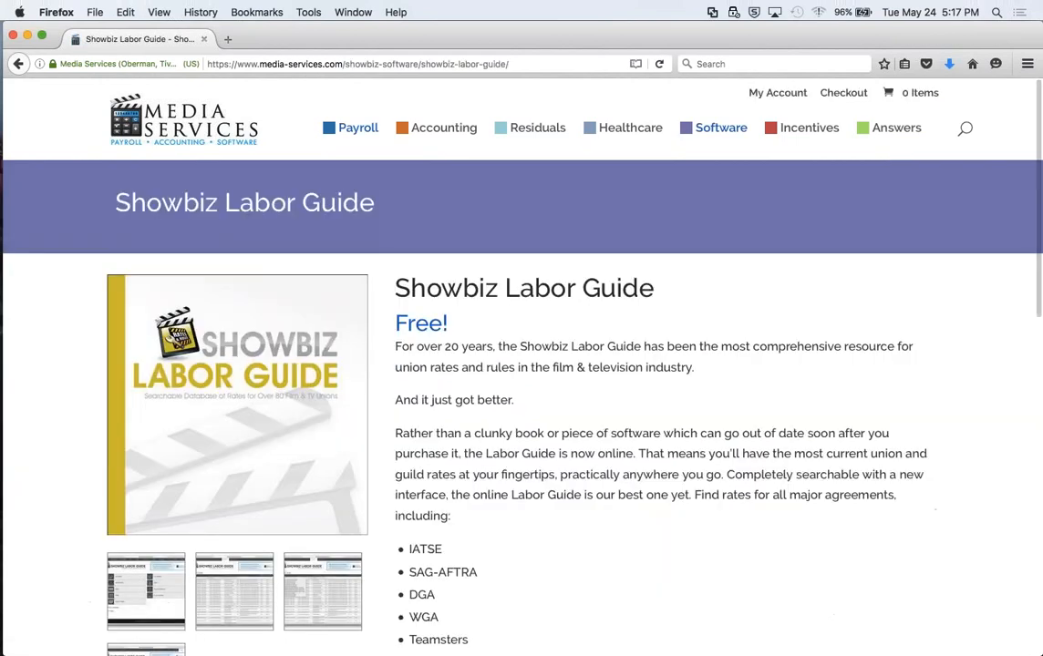
{"action": "scroll", "coordinate": [516, 466], "scroll_direction": "down", "scroll_amount": 15}
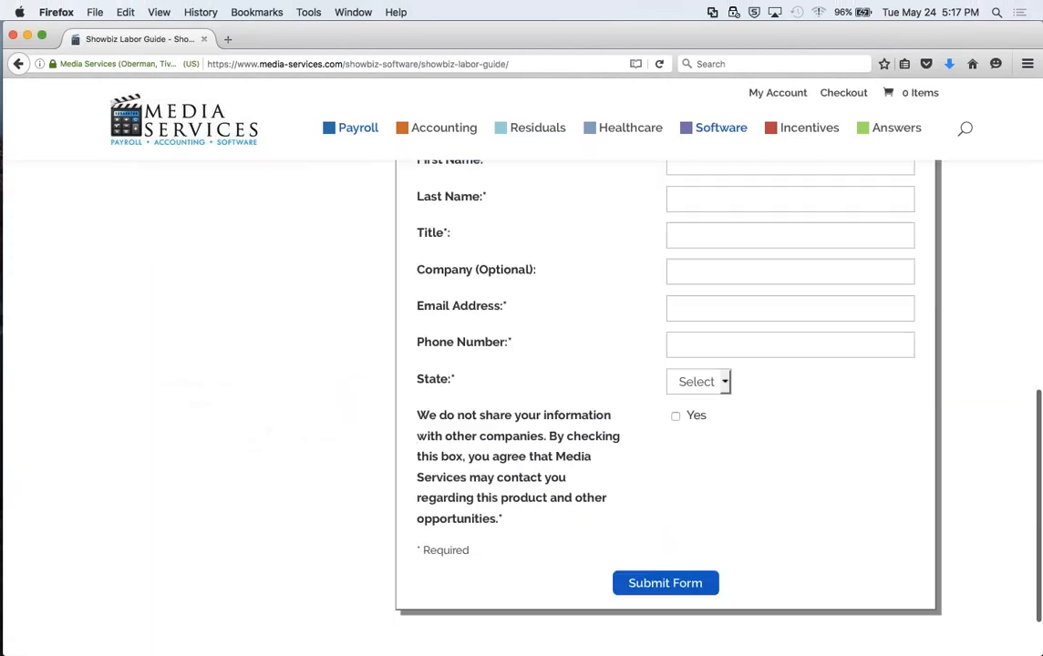
{"action": "scroll", "coordinate": [516, 466], "scroll_direction": "up", "scroll_amount": 15}
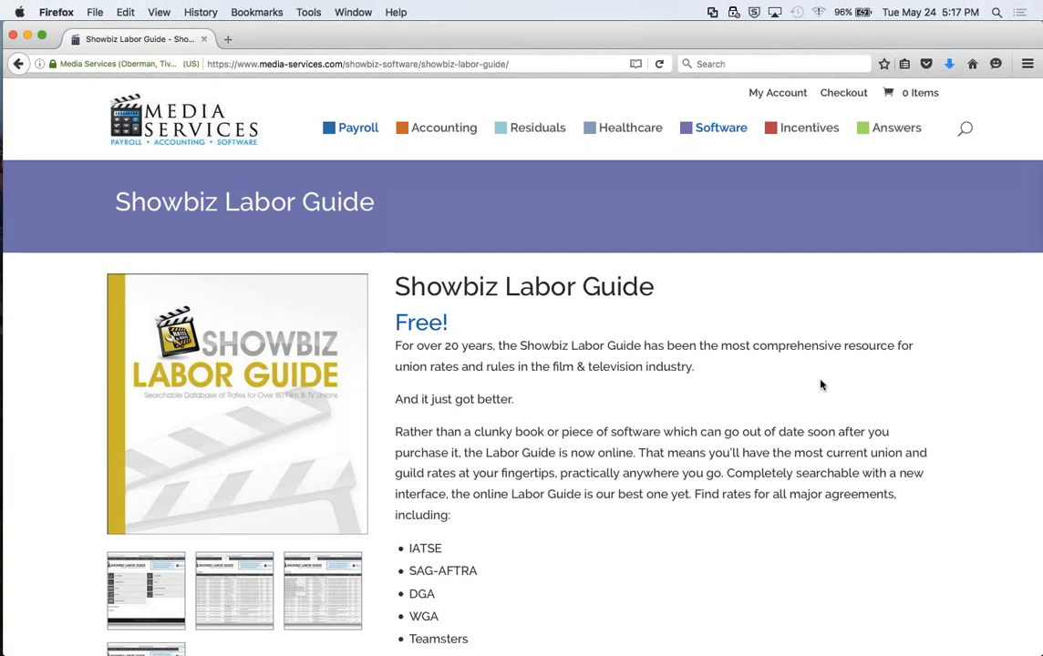
{"action": "key", "text": "super+Tab"}
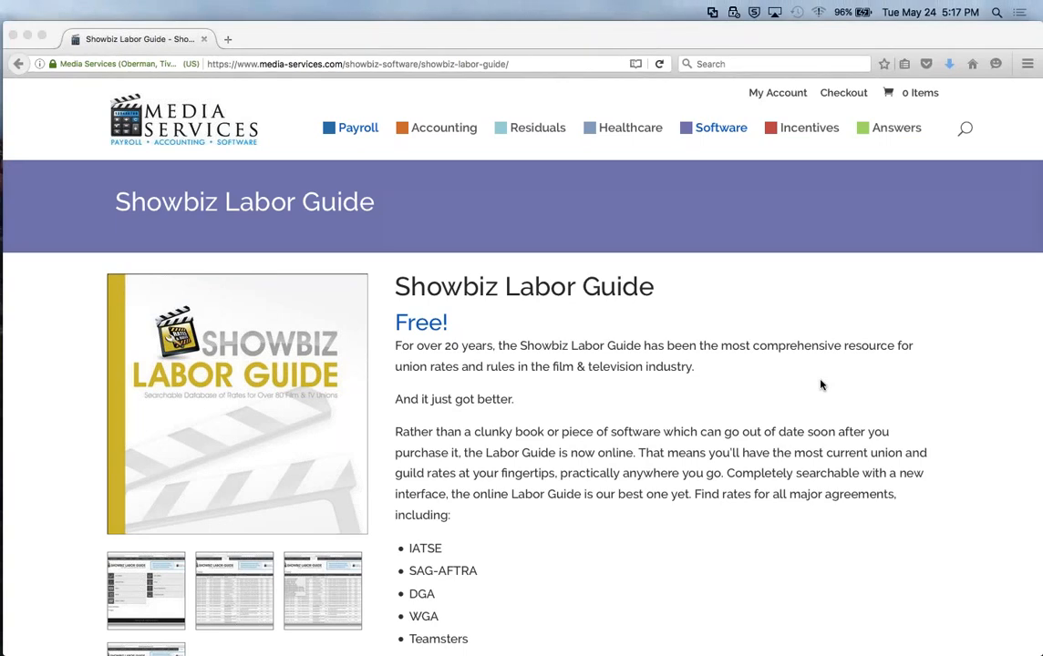